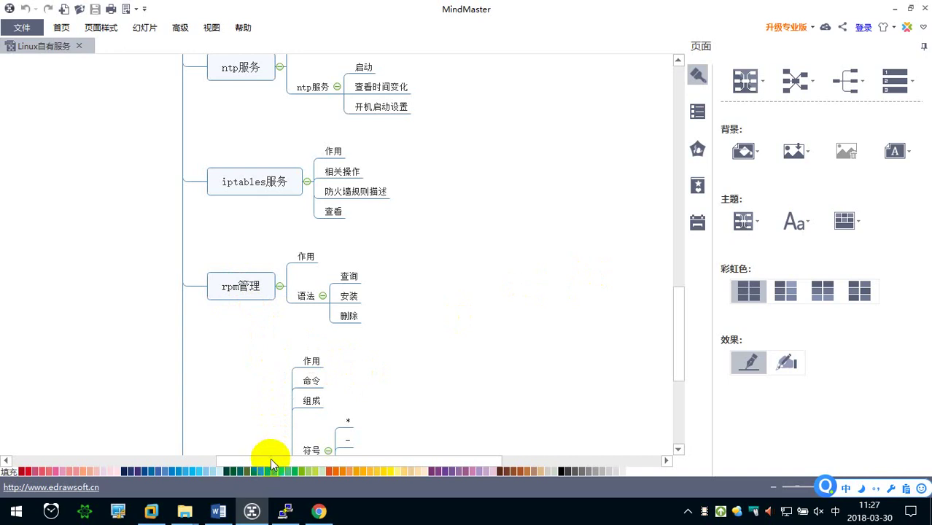
Step: Switch from the MindMaster mind map to the Word notes document 笔记.doc
{"action": "left_click", "coordinate": [218, 511]}
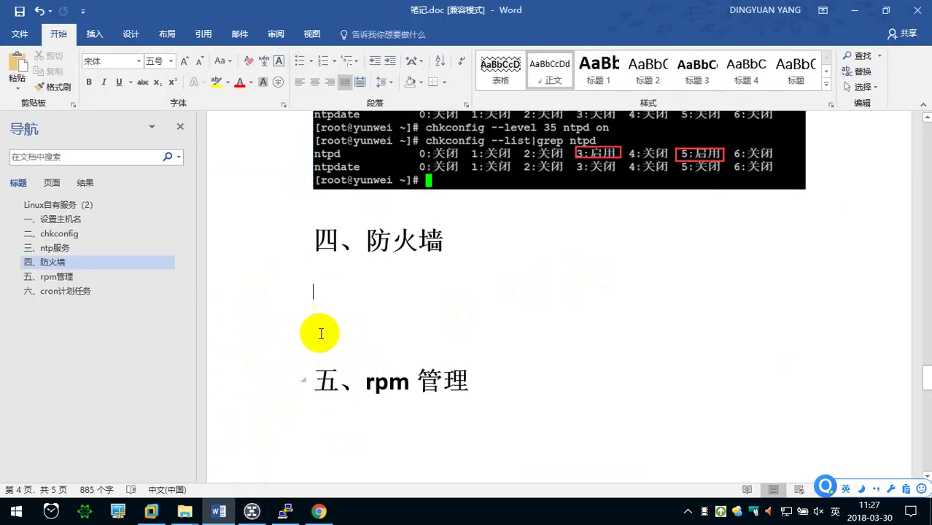
Step: Append 服务 to the heading so it reads 四、防火墙服务, and add an empty paragraph below it
{"action": "left_click", "coordinate": [416, 251]}
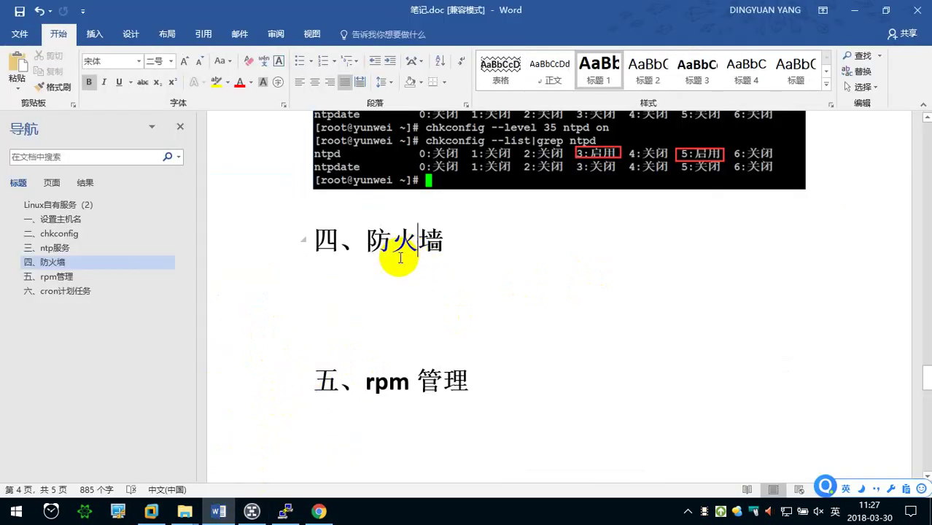
{"action": "left_click", "coordinate": [453, 242]}
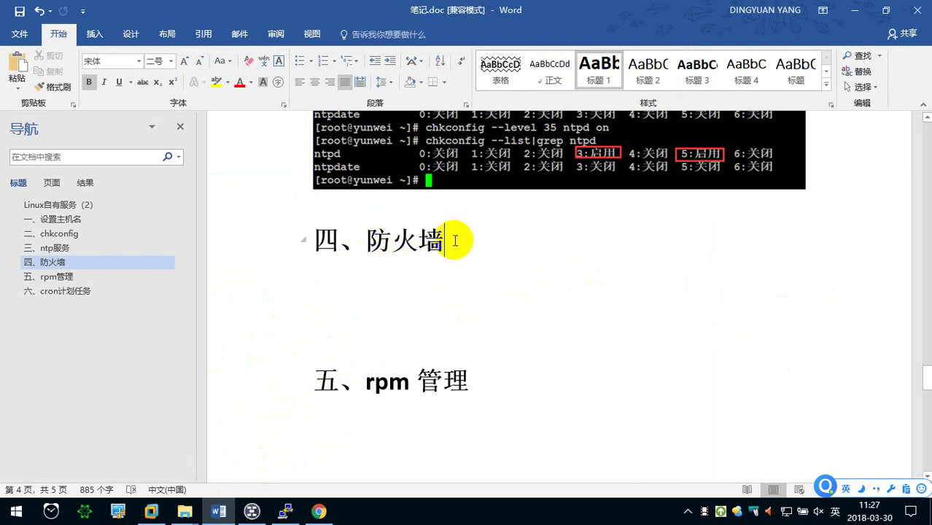
{"action": "type", "text": "fuwu"}
{"action": "key", "text": "BackSpace"}
{"action": "key", "text": "BackSpace"}
{"action": "key", "text": "BackSpace"}
{"action": "key", "text": "BackSpace"}
{"action": "key", "text": "shift"}
{"action": "type", "text": "huifu"}
{"action": "key", "text": "BackSpace"}
{"action": "key", "text": "BackSpace"}
{"action": "key", "text": "BackSpace"}
{"action": "key", "text": "BackSpace"}
{"action": "type", "text": "fuwu"}
{"action": "key", "text": "space"}
{"action": "key", "text": "Return"}
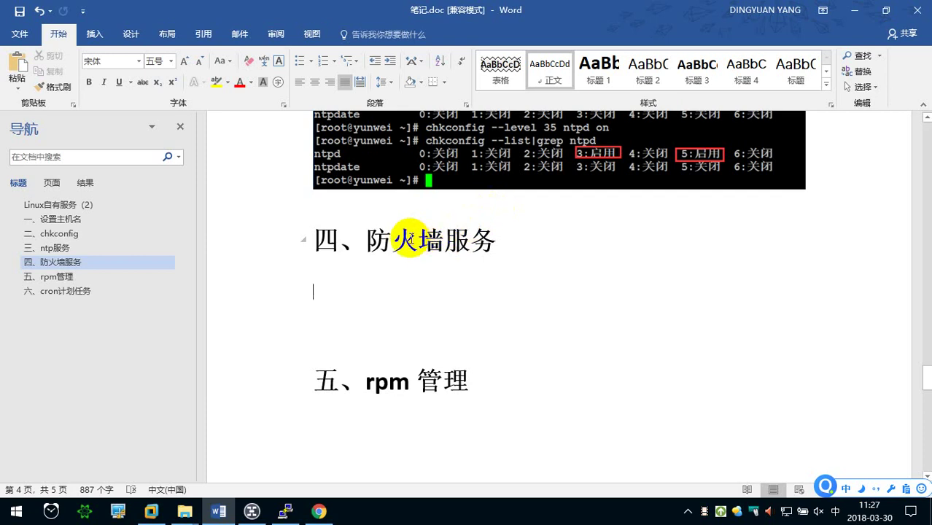
{"action": "left_click", "coordinate": [366, 236]}
{"action": "left_click_drag", "start_coordinate": [366, 237], "coordinate": [432, 239]}
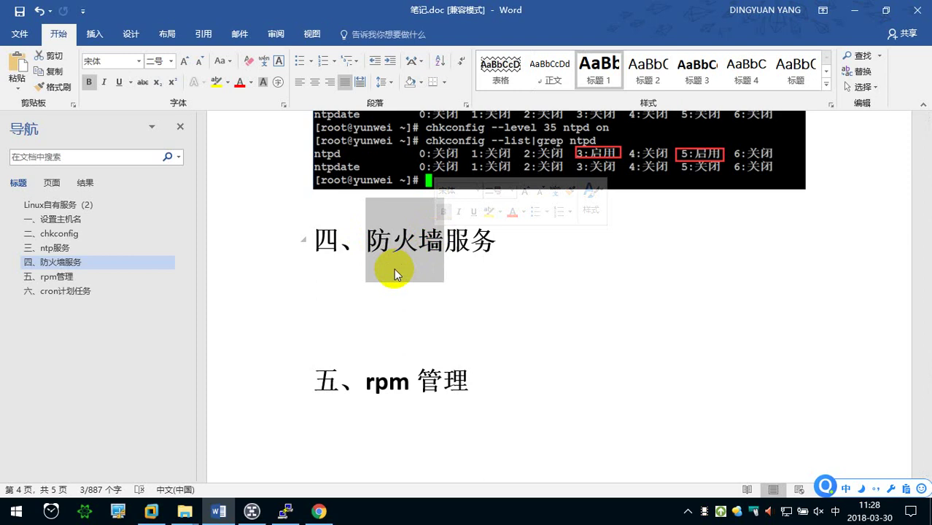
Step: Type the definition 防火墙：防范一些网络攻击。 under the heading and start a new line
{"action": "left_click", "coordinate": [337, 293]}
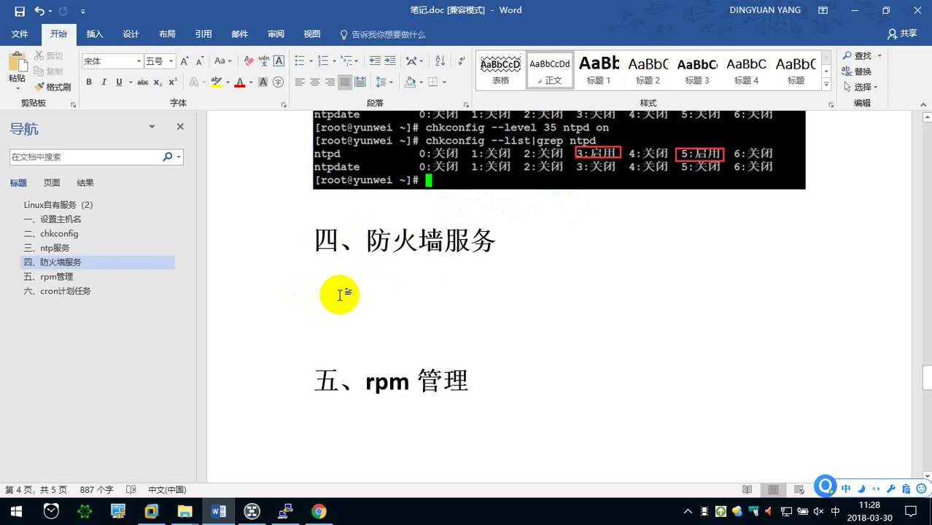
{"action": "type", "text": "fang'hui"}
{"action": "key", "text": "BackSpace"}
{"action": "key", "text": "BackSpace"}
{"action": "type", "text": "uoqiang"}
{"action": "key", "text": "space"}
{"action": "type", "text": "：fangfan"}
{"action": "key", "text": "space"}
{"action": "type", "text": "yixie"}
{"action": "key", "text": "space"}
{"action": "type", "text": "wangl"}
{"action": "key", "text": "space"}
{"action": "type", "text": "gongj2"}
{"action": "type", "text": "。"}
{"action": "key", "text": "Return"}
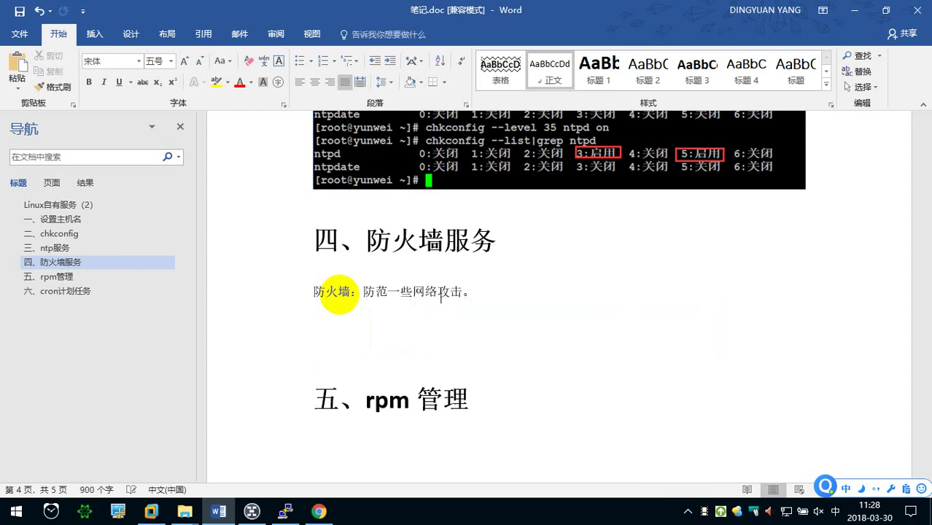
Step: Type a 防水墙：bbs 论坛，灌水 aside line, then select and delete it
{"action": "type", "text": "fang'shui'q"}
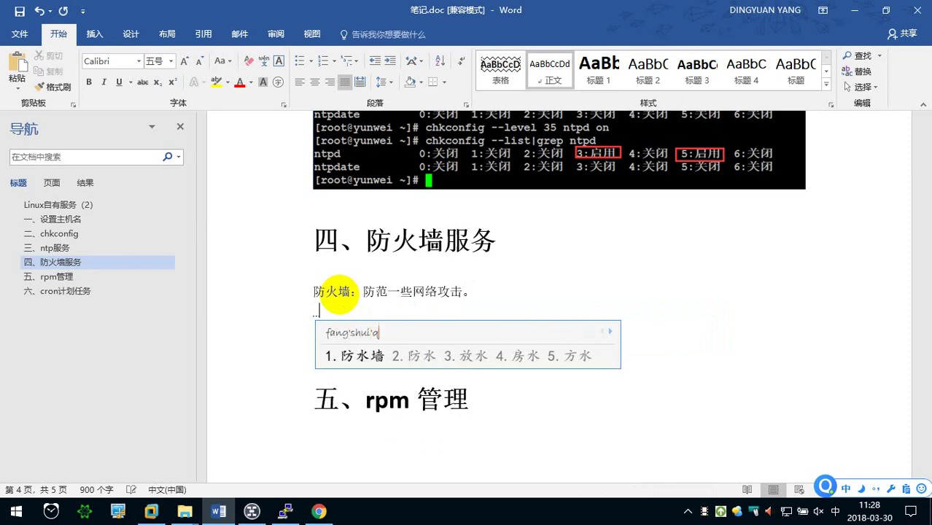
{"action": "key", "text": "space"}
{"action": "type", "text": "："}
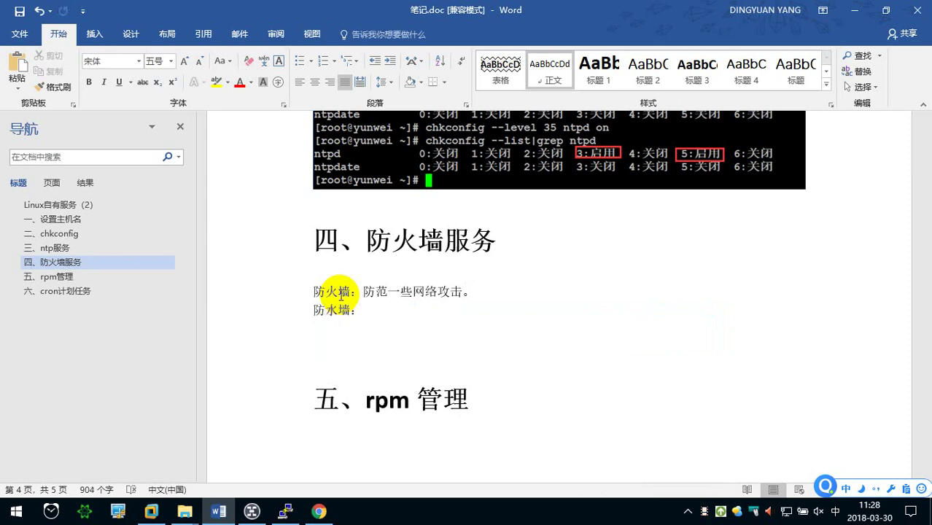
{"action": "type", "text": "bbsluntan"}
{"action": "key", "text": "space"}
{"action": "type", "text": "，guanshui"}
{"action": "key", "text": "space"}
{"action": "type", "text": "，shuijun"}
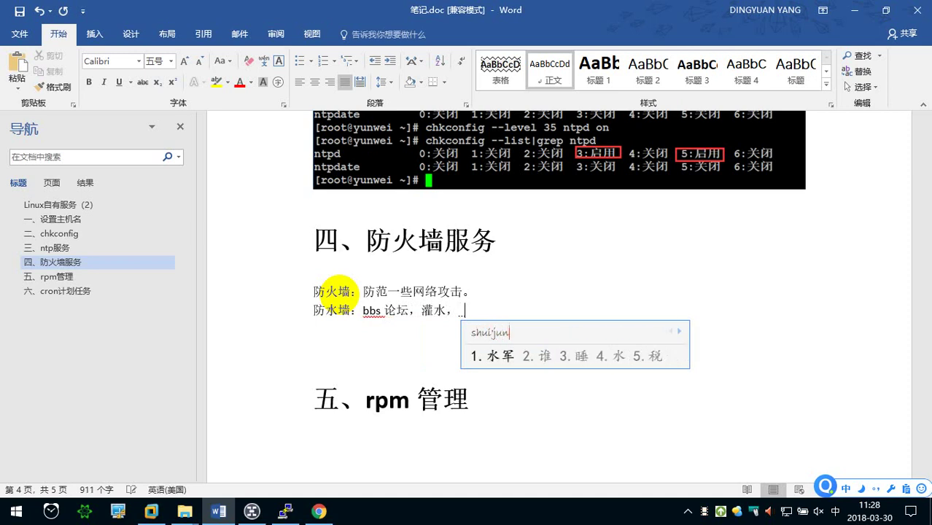
{"action": "key", "text": "space"}
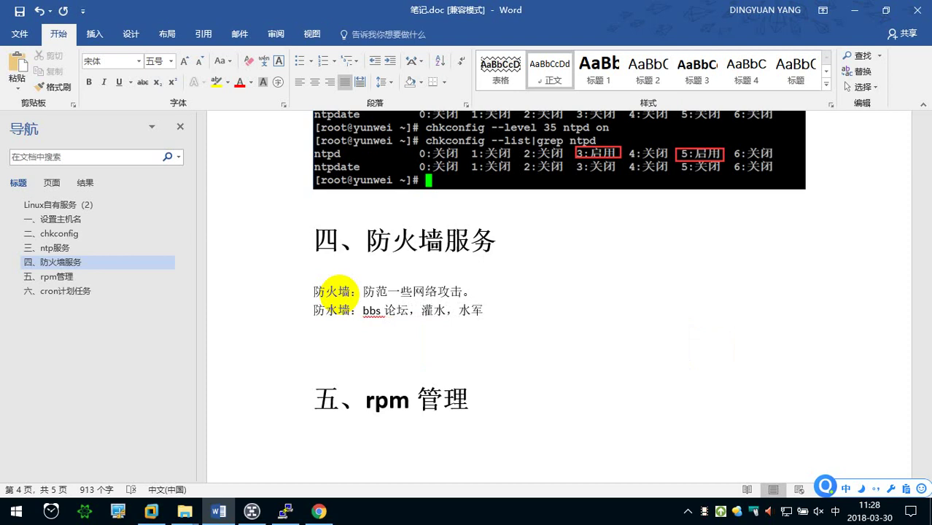
{"action": "key", "text": "BackSpace"}
{"action": "key", "text": "BackSpace"}
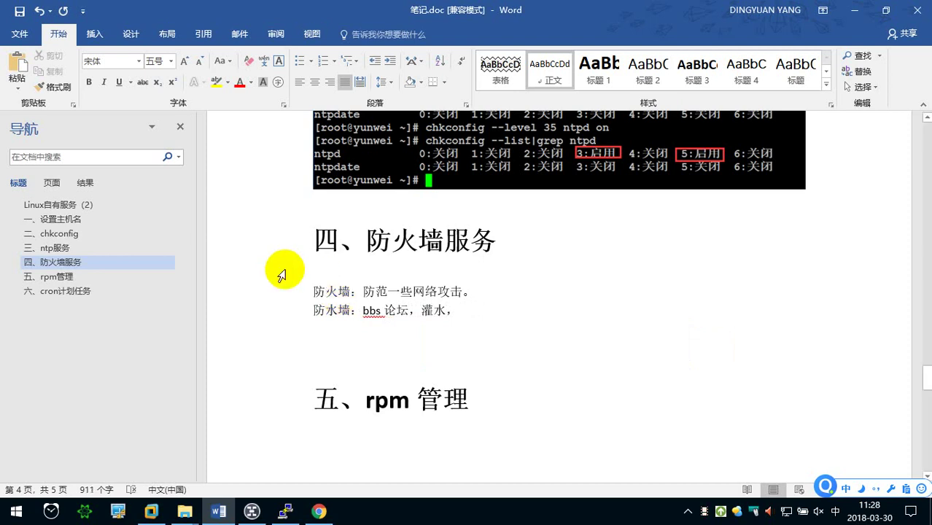
{"action": "left_click_drag", "start_coordinate": [461, 310], "coordinate": [314, 309]}
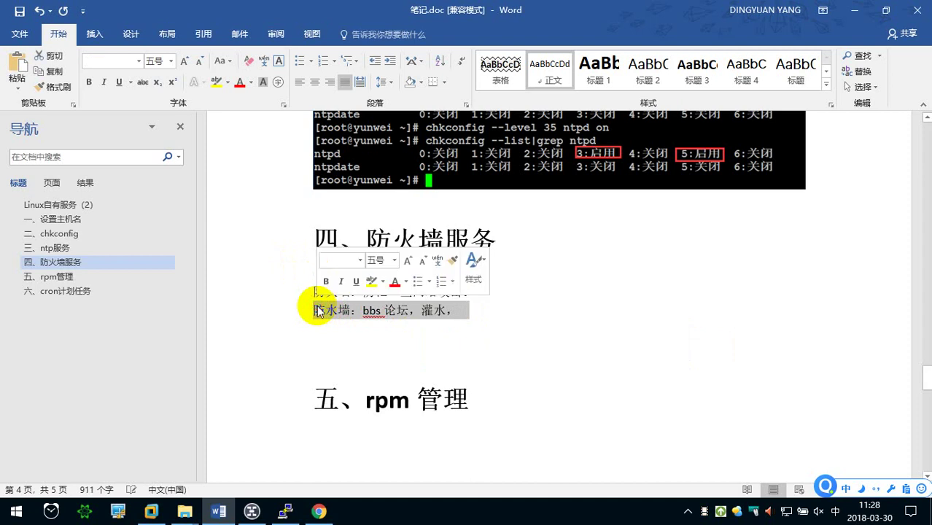
{"action": "left_click", "coordinate": [373, 312]}
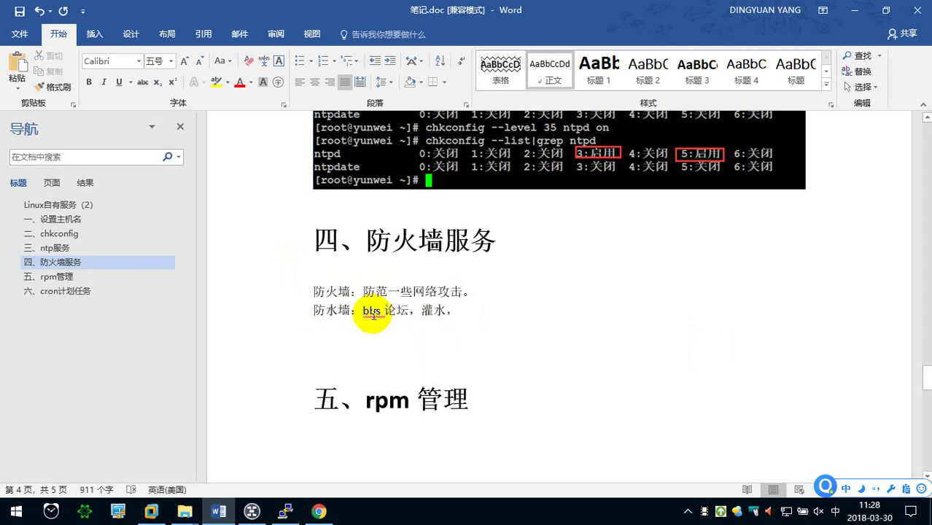
{"action": "left_click_drag", "start_coordinate": [457, 310], "coordinate": [299, 310]}
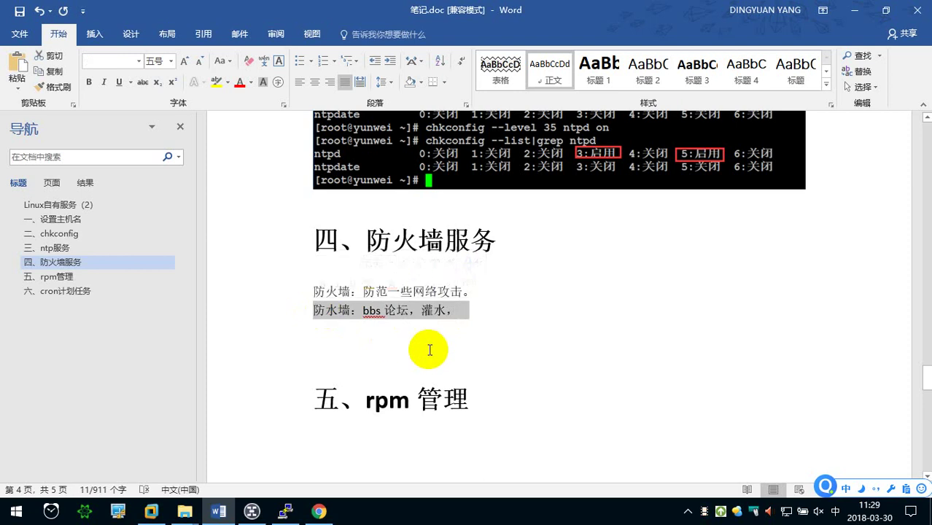
{"action": "key", "text": "Delete"}
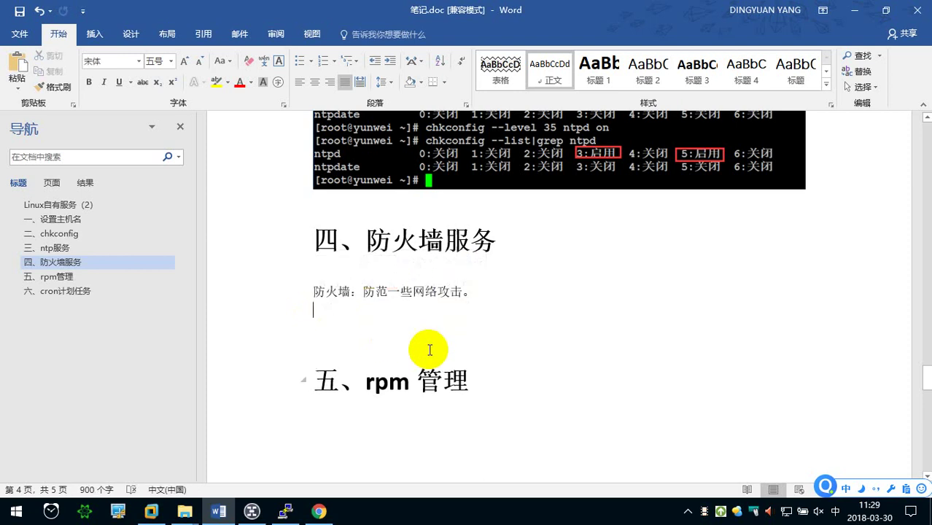
Step: Append 有软件防火墙、硬件防火墙之分。 to the firewall definition and start a new paragraph
{"action": "left_click", "coordinate": [508, 291]}
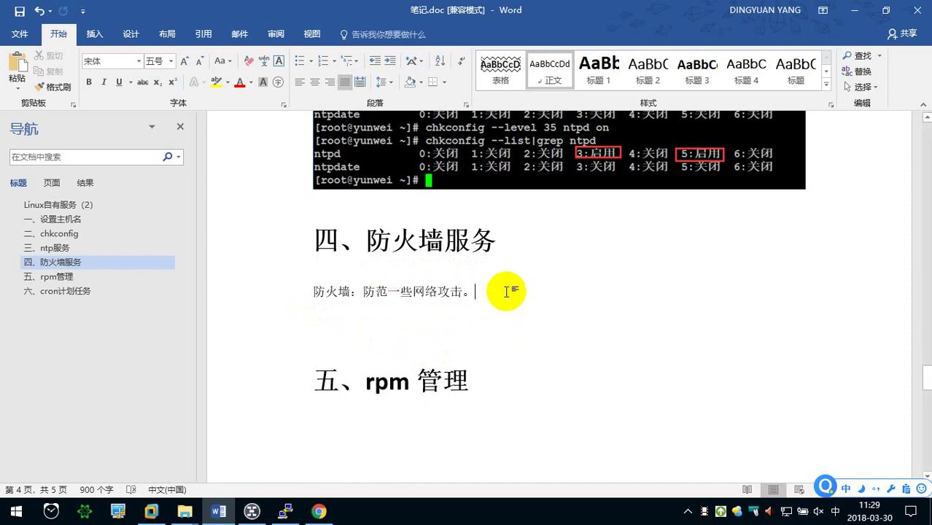
{"action": "type", "text": "有软件fanghuoqiang"}
{"action": "key", "text": "space"}
{"action": "type", "text": "、yingjian"}
{"action": "key", "text": "space"}
{"action": "type", "text": "fanghuoqiang"}
{"action": "key", "text": "space"}
{"action": "type", "text": "zhifen"}
{"action": "key", "text": "space"}
{"action": "type", "text": "."}
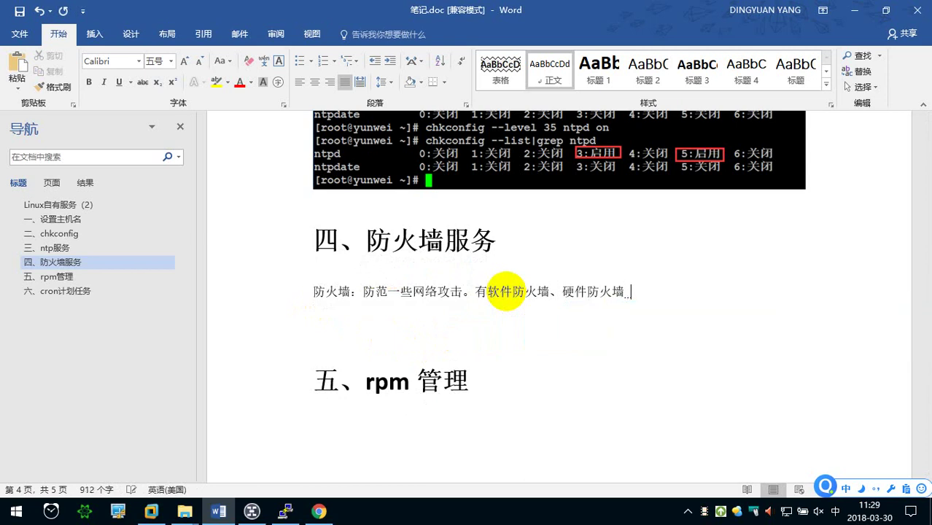
{"action": "key", "text": "Return"}
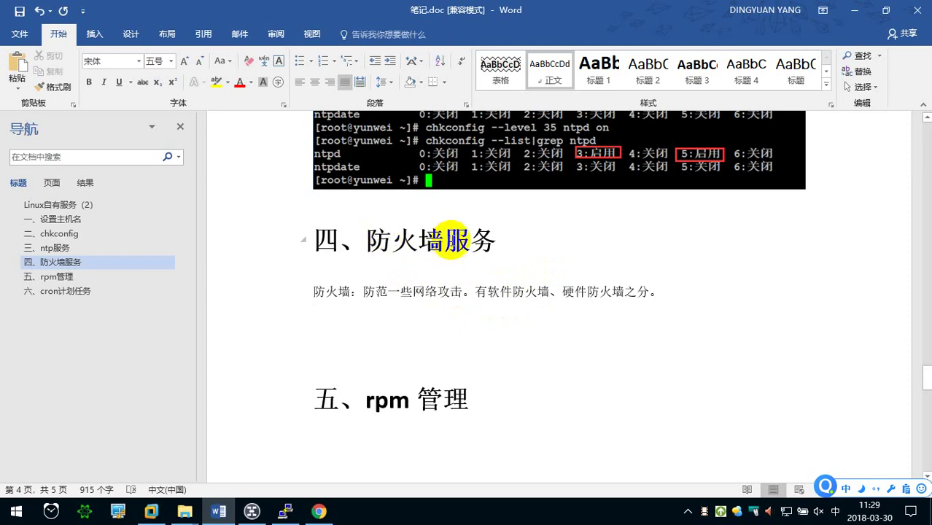
Step: Make 软件防火墙 in the definition bold and red
{"action": "double_click", "coordinate": [455, 240]}
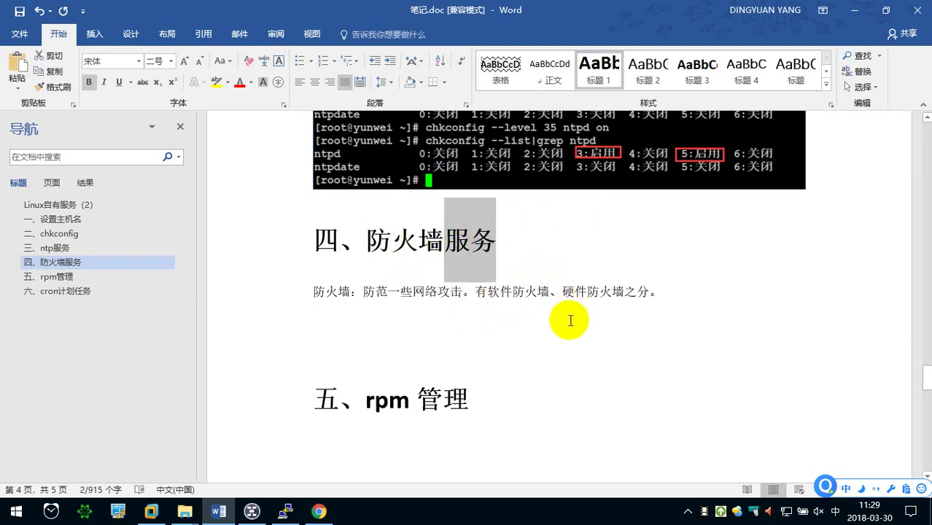
{"action": "left_click", "coordinate": [512, 319]}
{"action": "left_click_drag", "start_coordinate": [487, 292], "coordinate": [550, 291]}
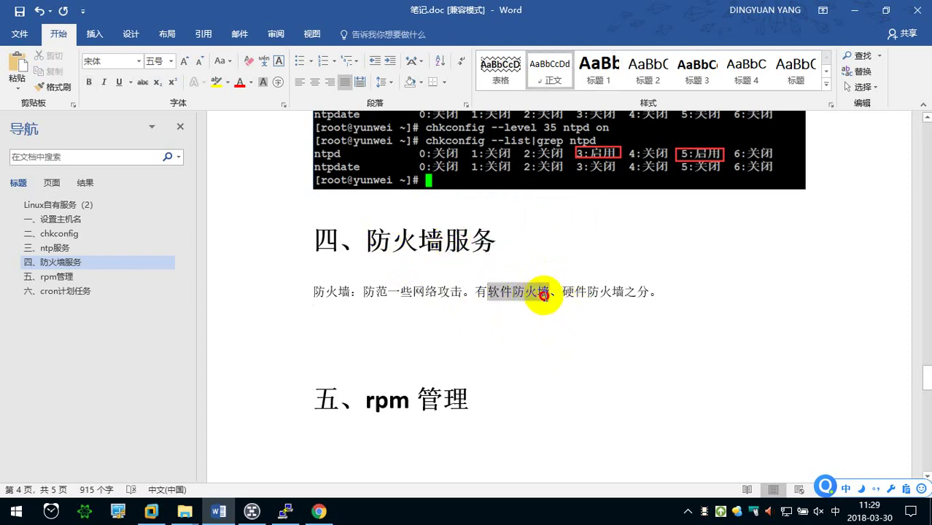
{"action": "left_click", "coordinate": [88, 81]}
{"action": "left_click", "coordinate": [239, 81]}
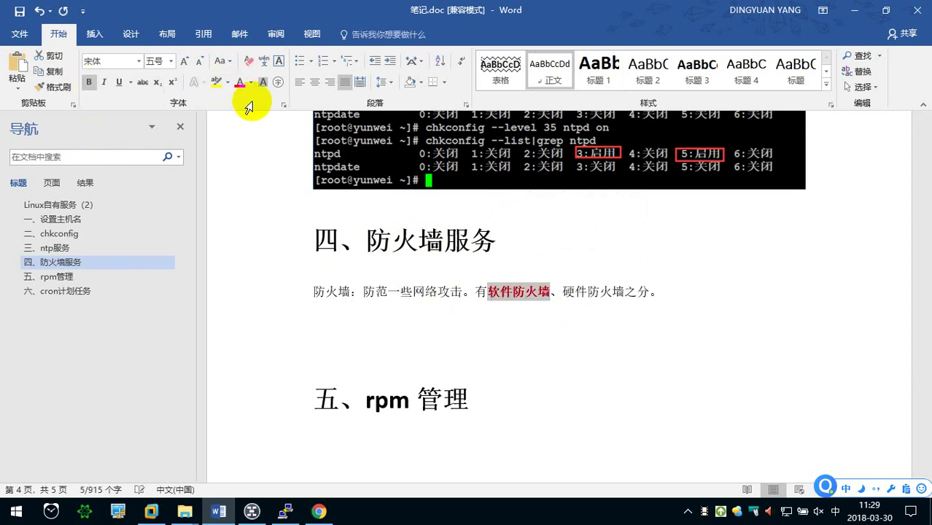
{"action": "left_click", "coordinate": [363, 309]}
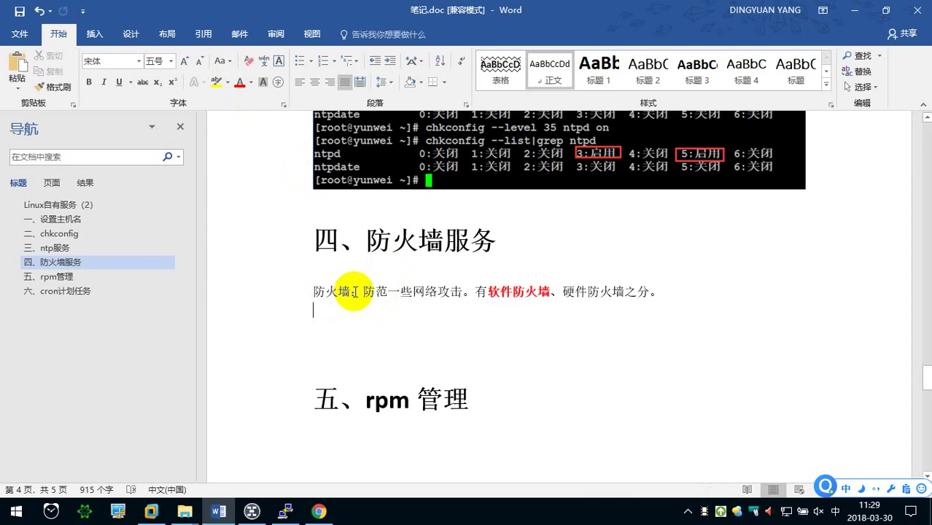
Step: In File Explorer, open 防火墙.jpg from the 画图 folder under 20180330_Linux自有服务
{"action": "mouse_move", "coordinate": [182, 515]}
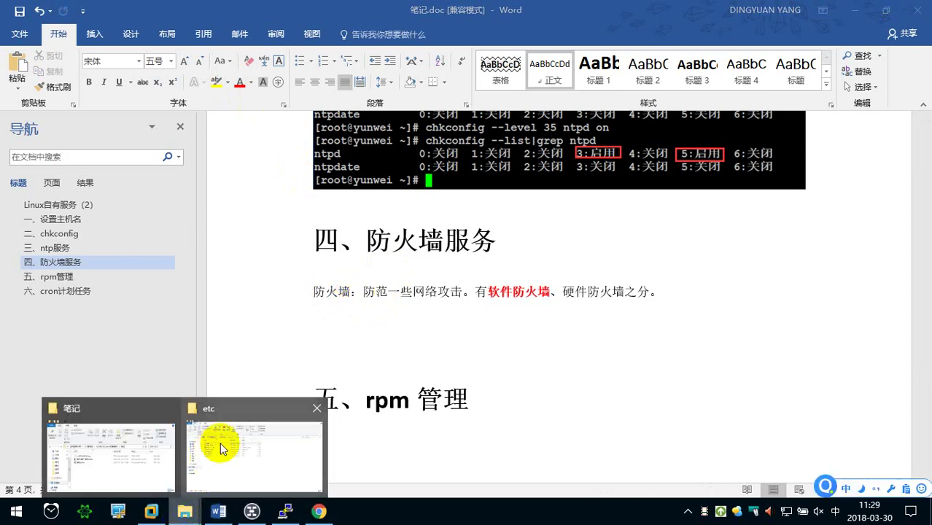
{"action": "left_click", "coordinate": [314, 408]}
{"action": "left_click", "coordinate": [217, 459]}
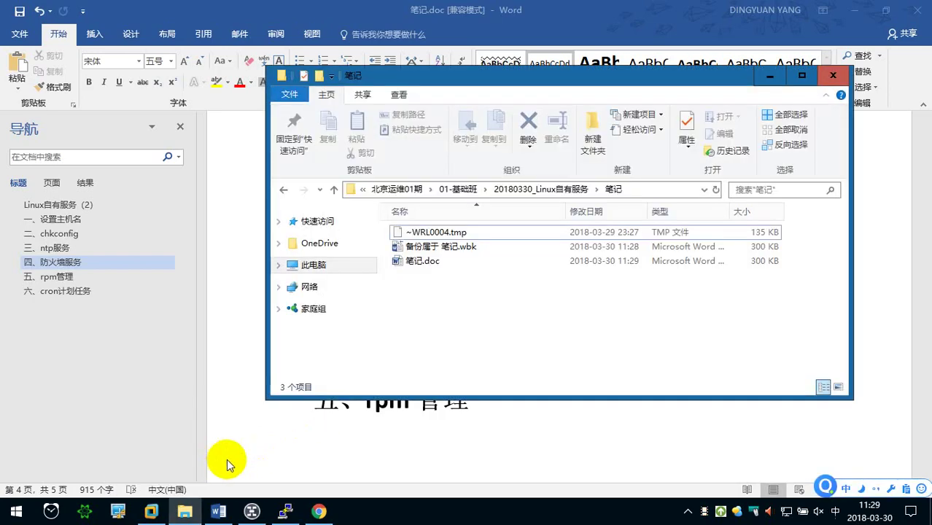
{"action": "left_click", "coordinate": [539, 190]}
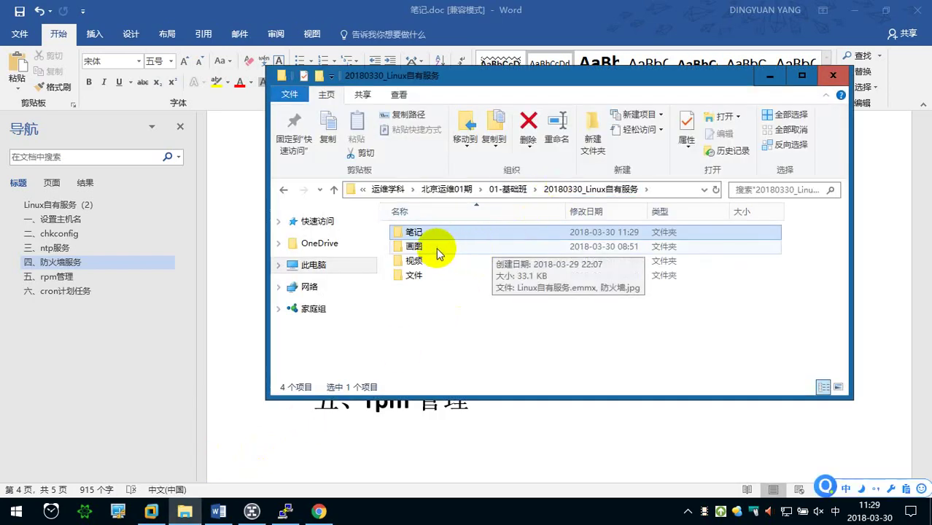
{"action": "double_click", "coordinate": [436, 247]}
{"action": "double_click", "coordinate": [501, 254]}
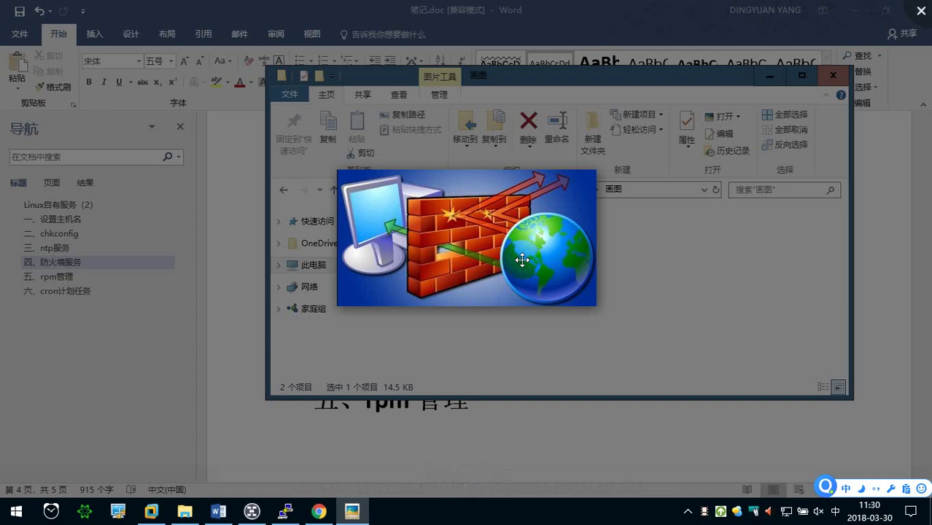
Step: Screenshot the firewall picture with Ctrl+Alt+A, close the viewer, and return to Word
{"action": "left_click_drag", "start_coordinate": [511, 248], "coordinate": [438, 264]}
{"action": "left_click_drag", "start_coordinate": [437, 264], "coordinate": [386, 312]}
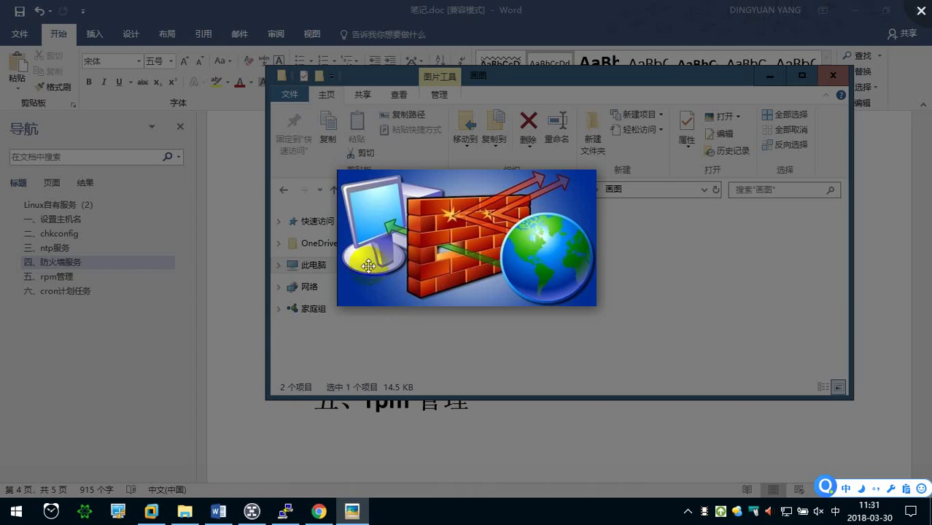
{"action": "key", "text": "ctrl+alt+a"}
{"action": "left_click_drag", "start_coordinate": [338, 170], "coordinate": [597, 306]}
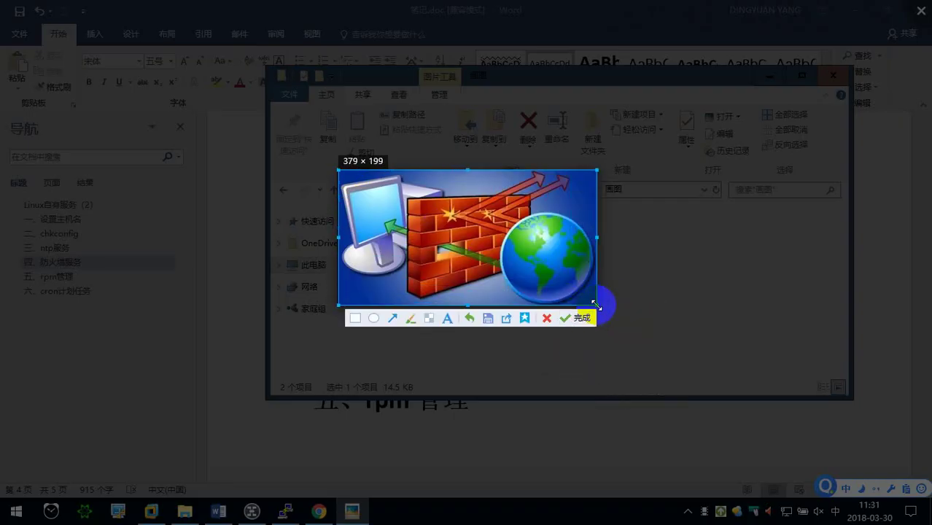
{"action": "left_click", "coordinate": [576, 319]}
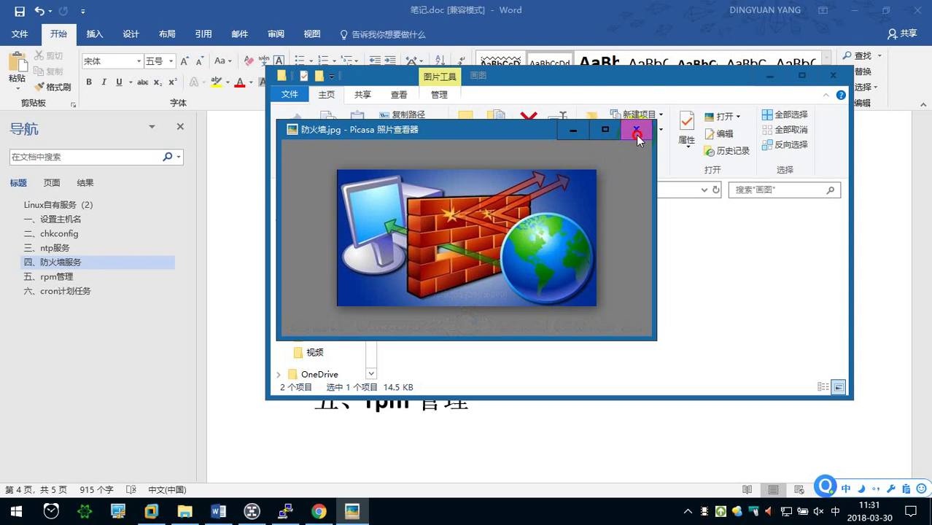
{"action": "left_click", "coordinate": [637, 135]}
{"action": "left_click", "coordinate": [460, 441]}
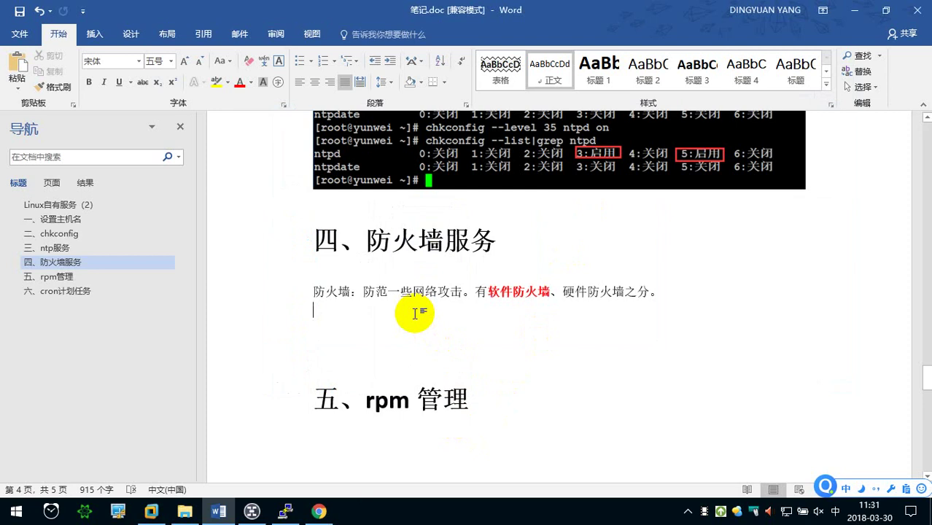
Step: Paste the captured firewall picture into the notes and centre it
{"action": "key", "text": "ctrl+v"}
{"action": "scroll", "coordinate": [416, 308], "scroll_direction": "down", "scroll_amount": 2}
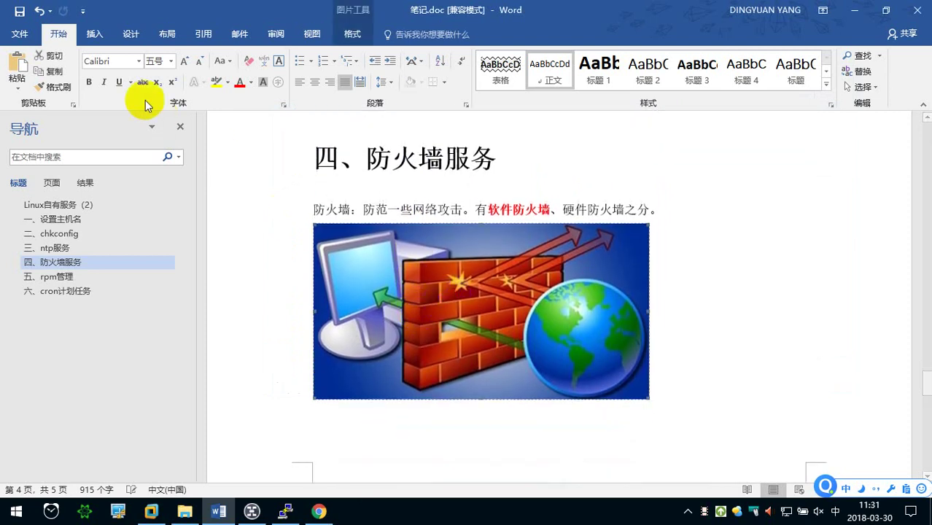
{"action": "left_click", "coordinate": [314, 81]}
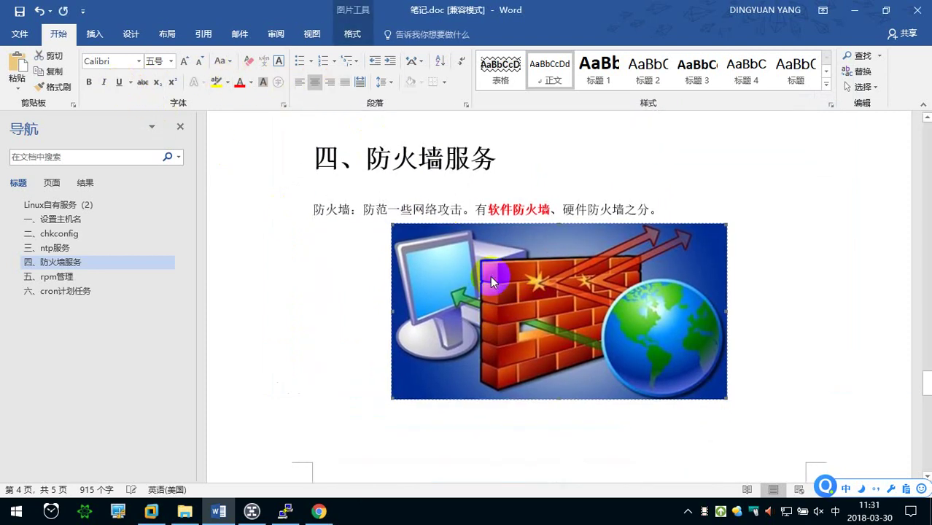
Step: Below the picture, add the left-aligned line 防火墙选择让请求通过，从而保证网络安全性。
{"action": "left_click", "coordinate": [564, 430]}
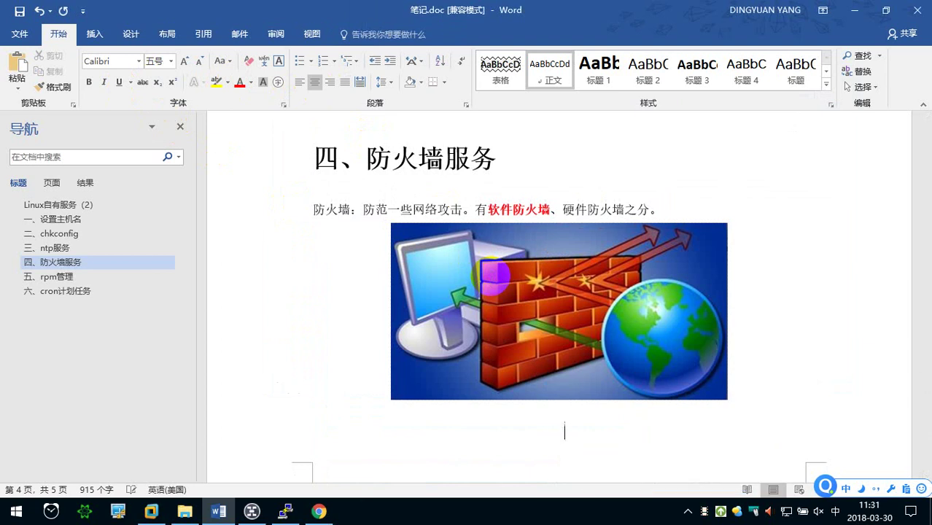
{"action": "left_click", "coordinate": [299, 82]}
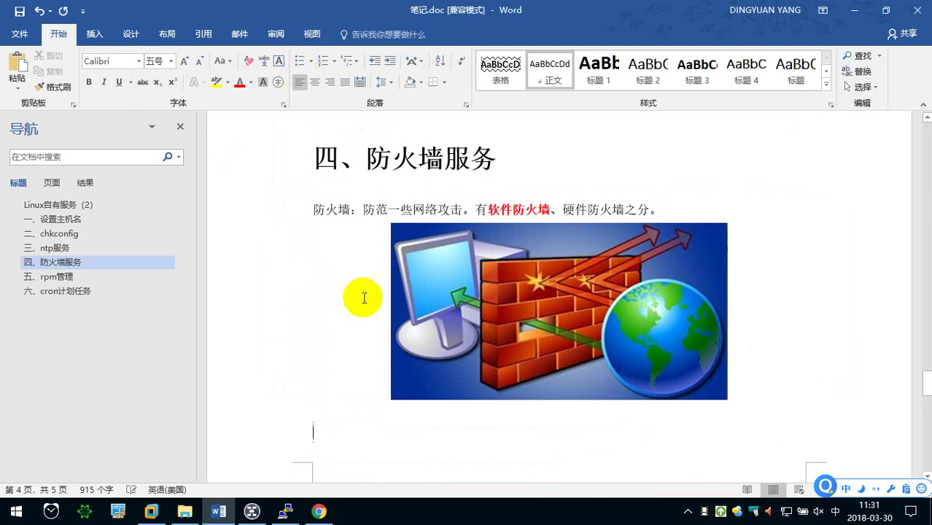
{"action": "type", "text": "防火墙"}
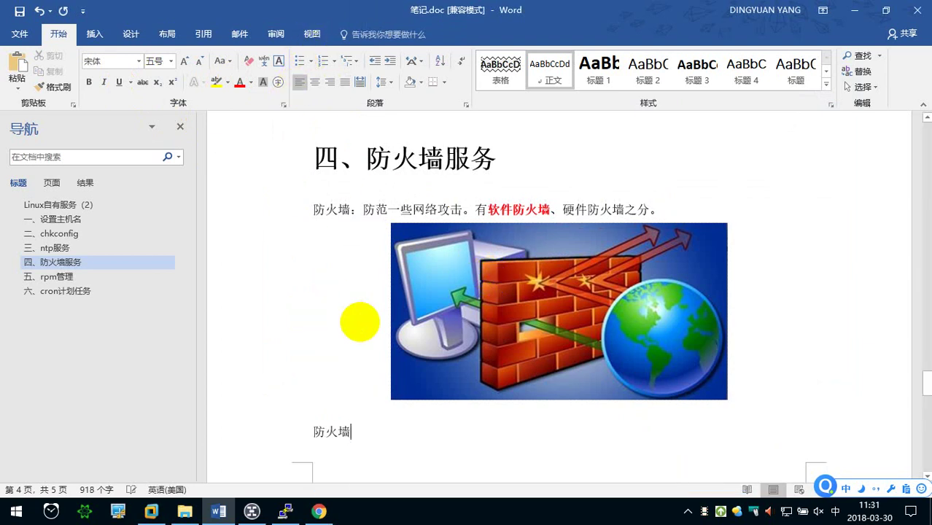
{"action": "type", "text": "选择让"}
{"action": "type", "text": "请求"}
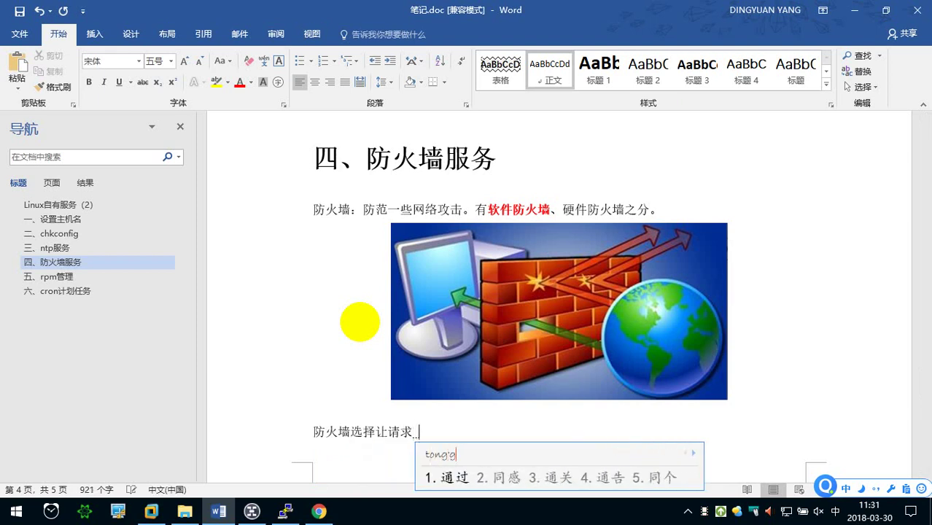
{"action": "type", "text": "通过，"}
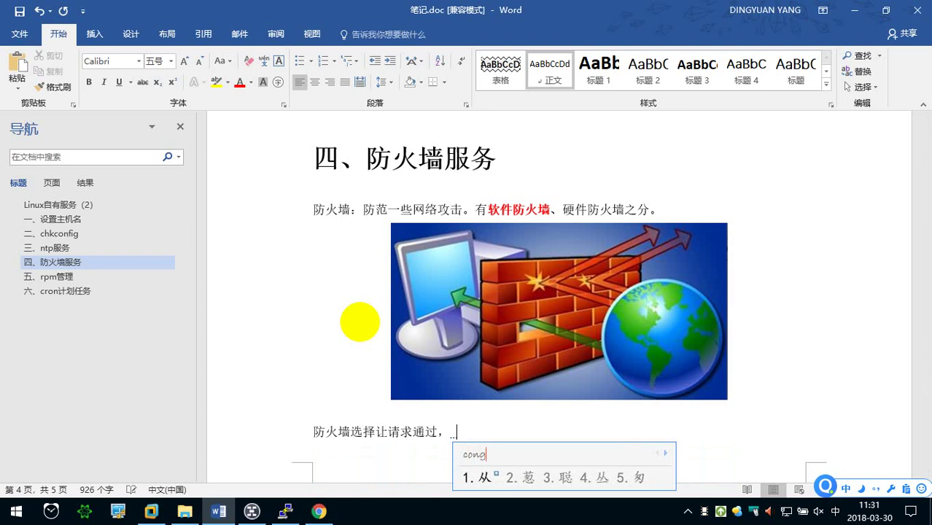
{"action": "type", "text": "从而保证"}
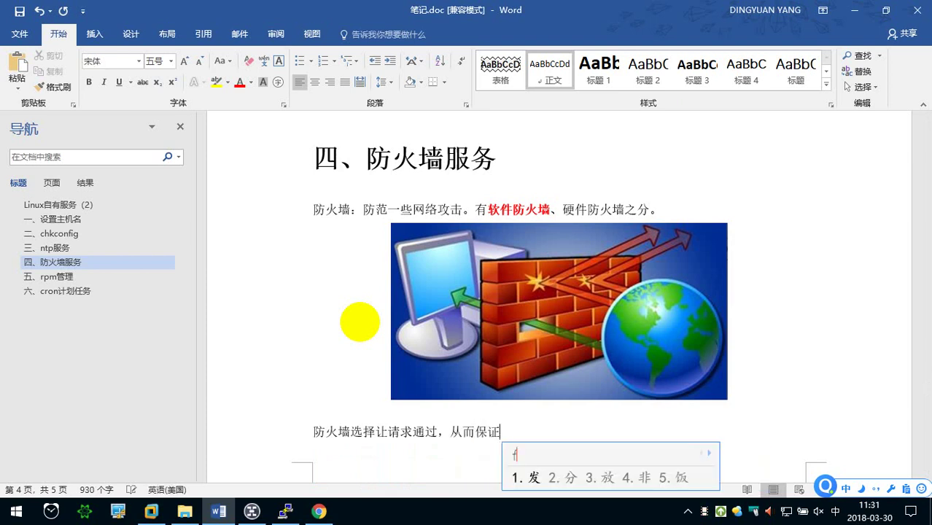
{"action": "type", "text": "wangl"}
{"action": "key", "text": "space"}
{"action": "type", "text": "安全xing3。"}
{"action": "key", "text": "Return"}
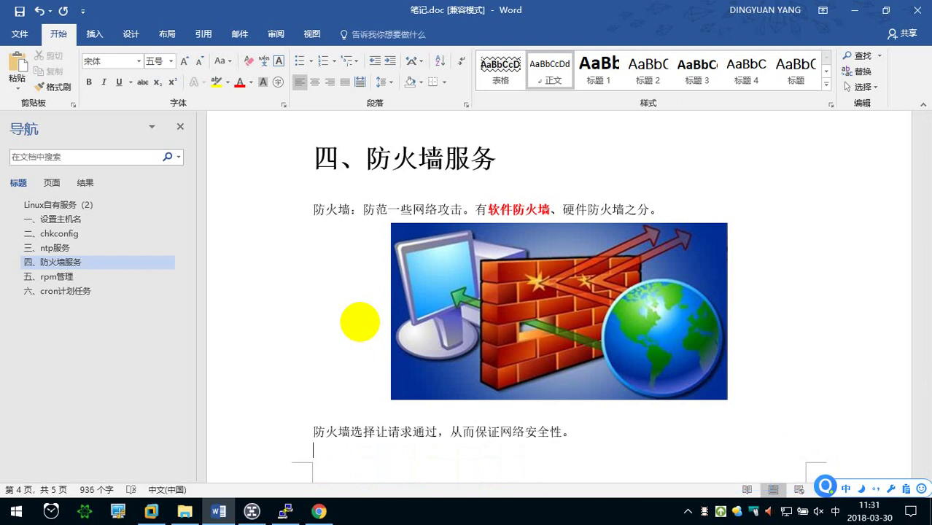
{"action": "scroll", "coordinate": [383, 309], "scroll_direction": "down", "scroll_amount": 1}
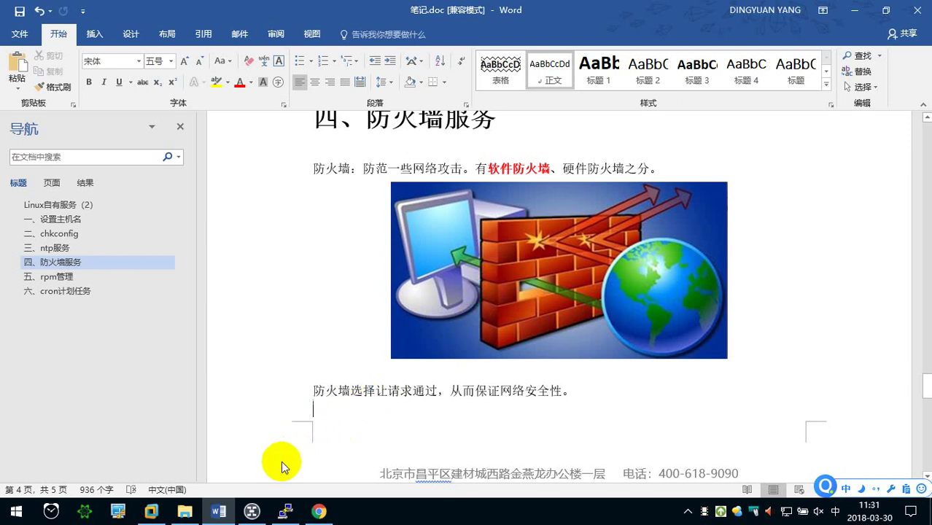
{"action": "left_click", "coordinate": [251, 511]}
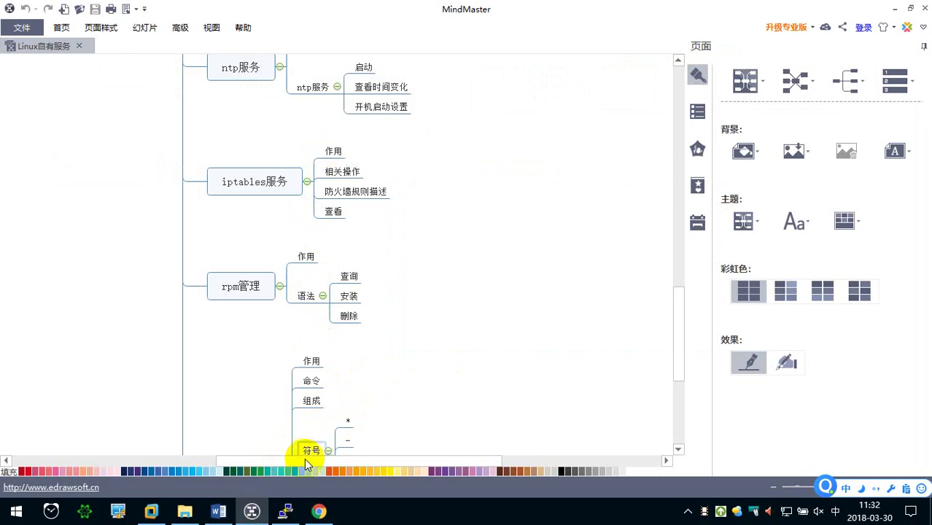
{"action": "left_click", "coordinate": [220, 511]}
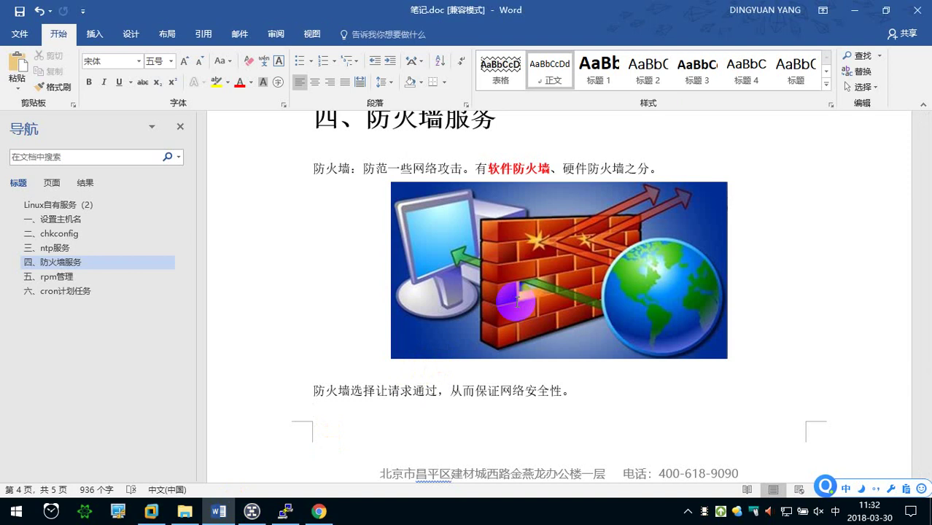
{"action": "left_click", "coordinate": [252, 512]}
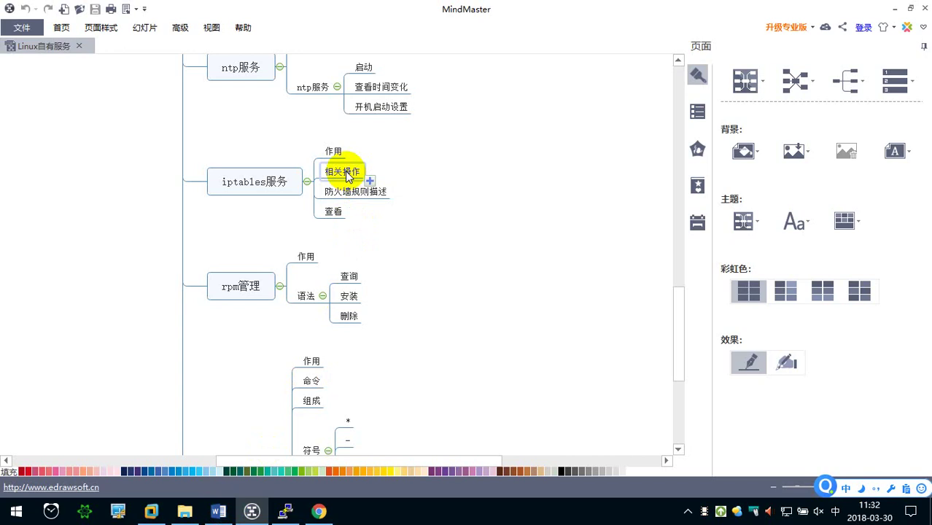
{"action": "left_click", "coordinate": [218, 510]}
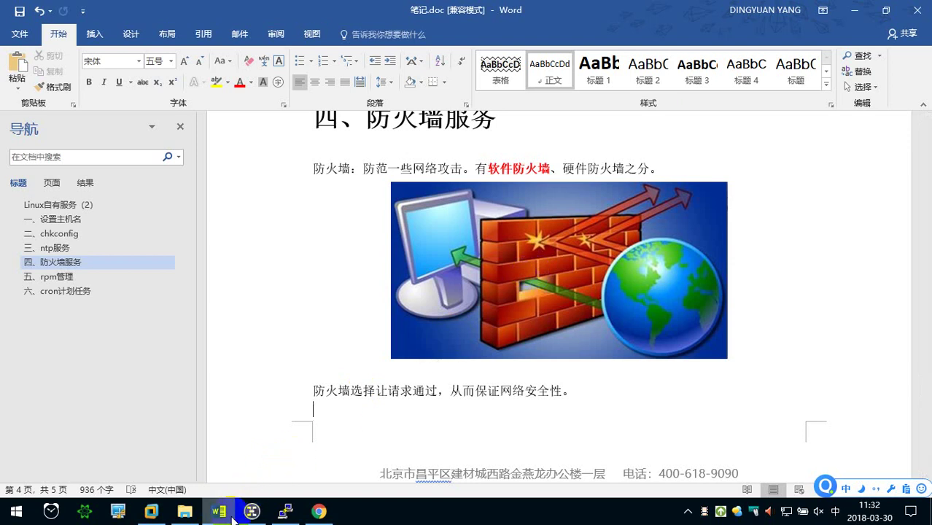
{"action": "left_click", "coordinate": [251, 510]}
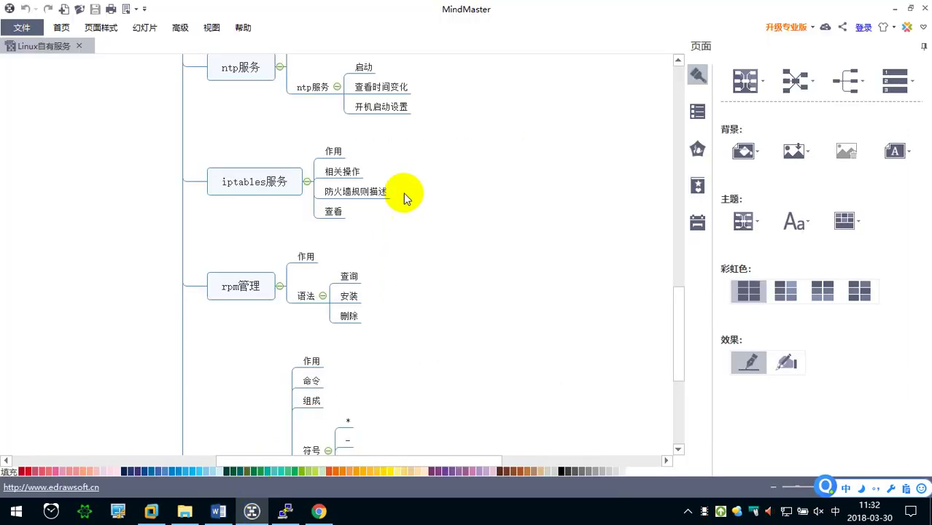
{"action": "left_click", "coordinate": [352, 199]}
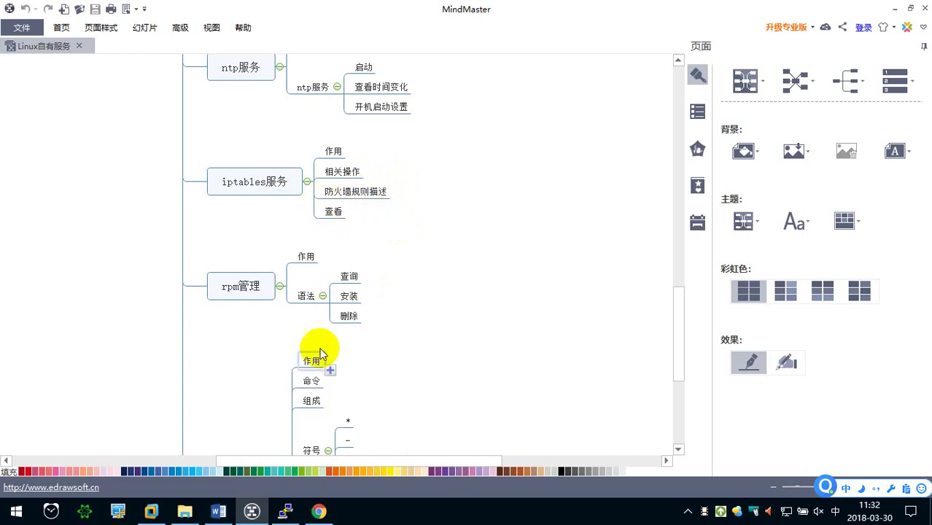
{"action": "left_click", "coordinate": [219, 511]}
{"action": "scroll", "coordinate": [343, 379], "scroll_direction": "down", "scroll_amount": 1}
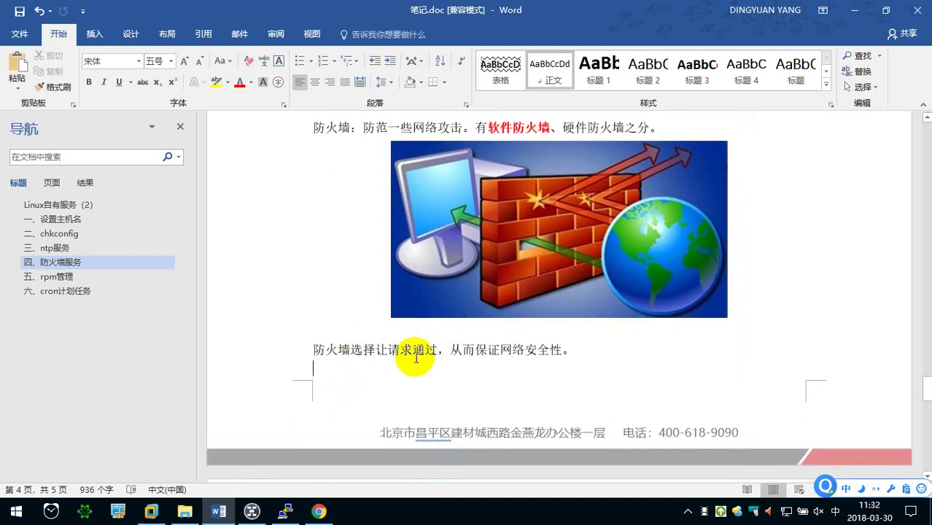
{"action": "scroll", "coordinate": [413, 357], "scroll_direction": "down", "scroll_amount": 2}
{"action": "scroll", "coordinate": [414, 356], "scroll_direction": "up", "scroll_amount": 3}
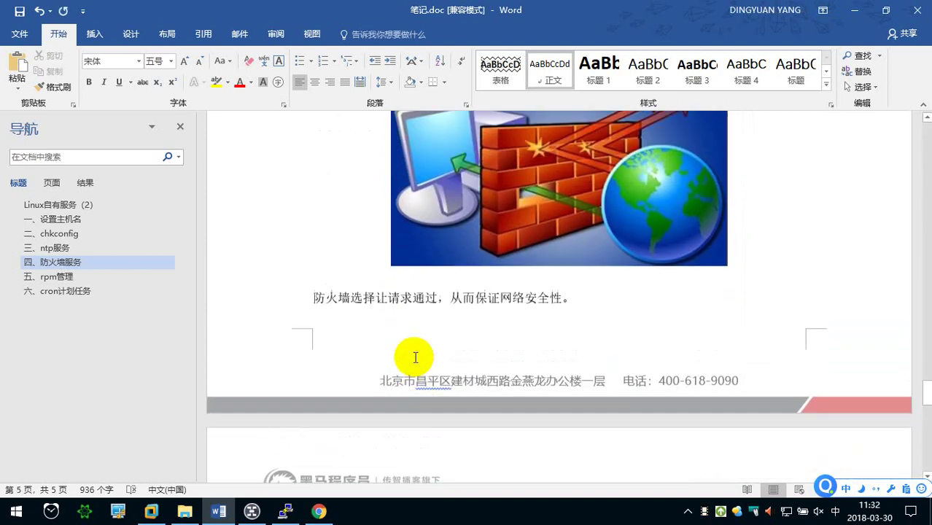
Step: Bold the phrase 防范一些网络攻击 in the definition and highlight it yellow
{"action": "left_click_drag", "start_coordinate": [462, 169], "coordinate": [363, 169]}
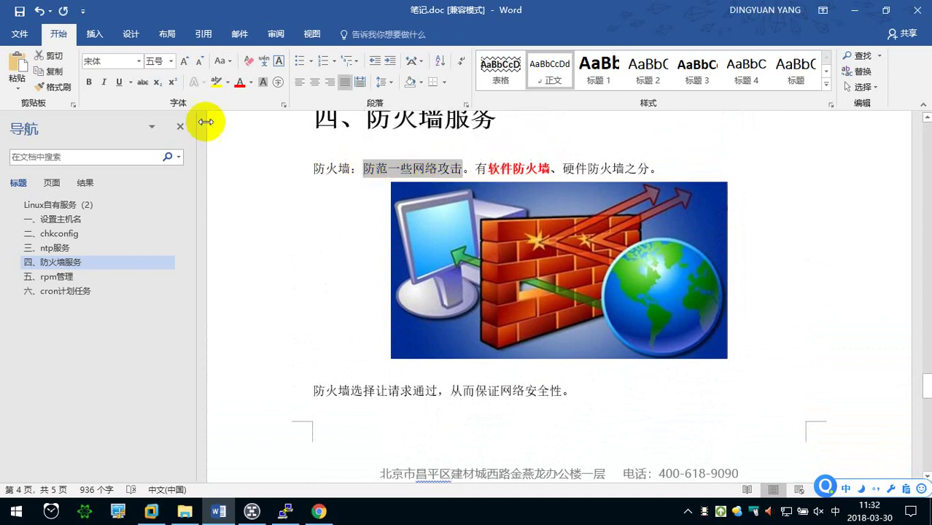
{"action": "left_click", "coordinate": [89, 81]}
{"action": "left_click", "coordinate": [216, 81]}
{"action": "left_click", "coordinate": [377, 327]}
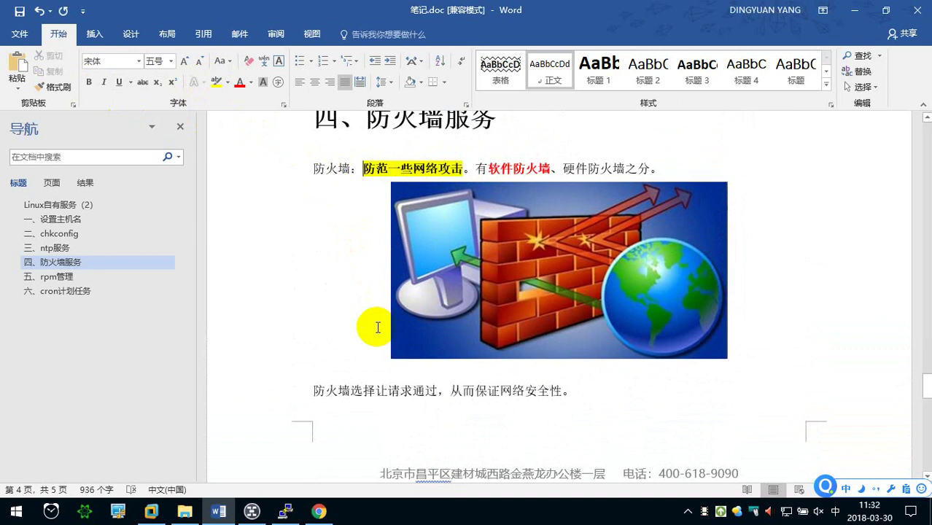
{"action": "scroll", "coordinate": [378, 328], "scroll_direction": "down", "scroll_amount": 2}
{"action": "scroll", "coordinate": [339, 425], "scroll_direction": "down", "scroll_amount": 1}
{"action": "scroll", "coordinate": [333, 416], "scroll_direction": "down", "scroll_amount": 2}
{"action": "left_click", "coordinate": [334, 417]}
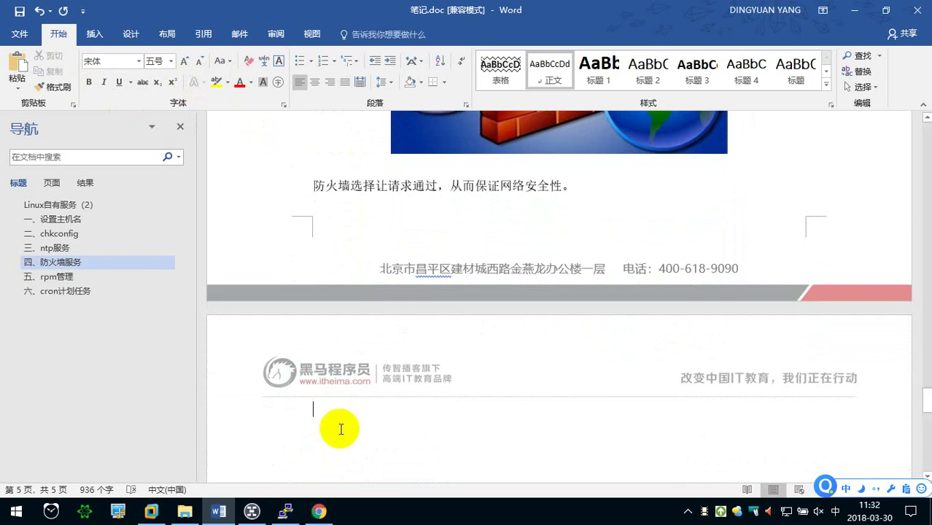
Step: Type the line 在当前的centos6.5中防火墙有一个名称：iptables
{"action": "type", "text": "yi"}
{"action": "key", "text": "Down"}
{"action": "key", "text": "space"}
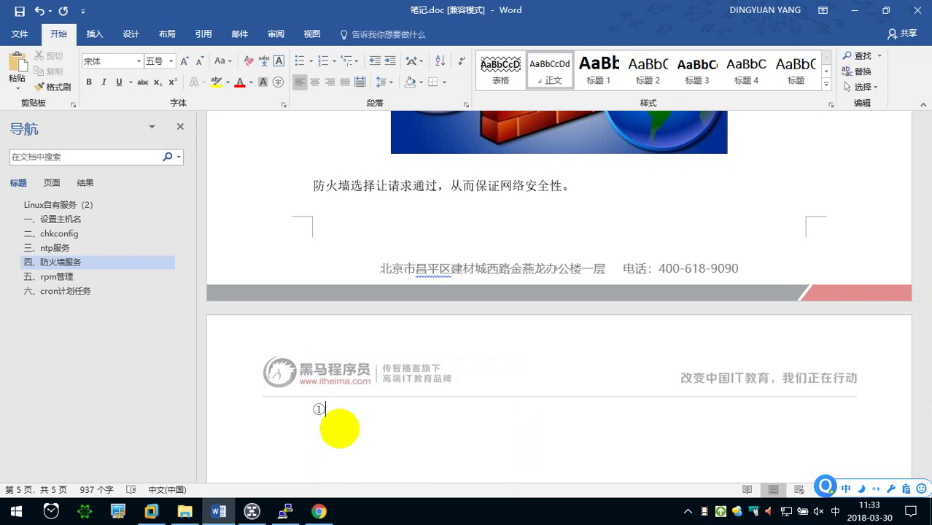
{"action": "key", "text": "BackSpace"}
{"action": "type", "text": "zai ld"}
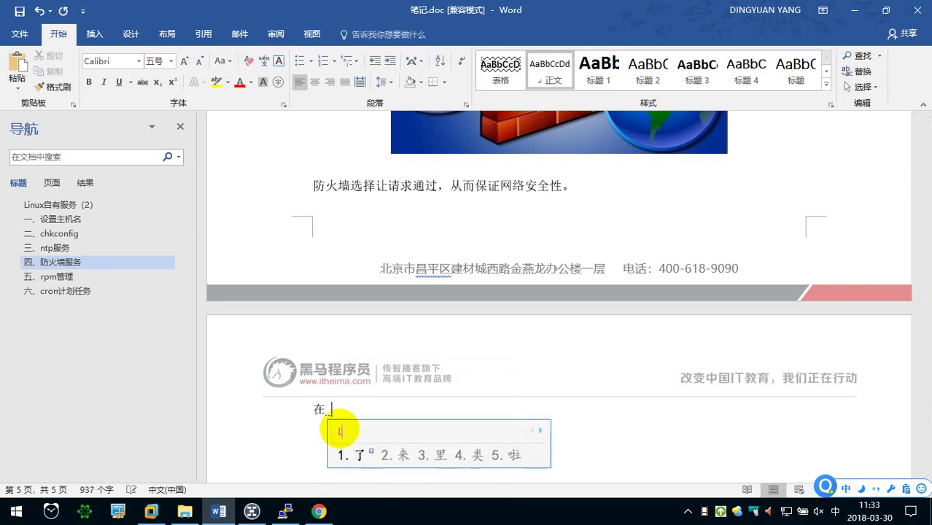
{"action": "key", "text": "BackSpace"}
{"action": "key", "text": "BackSpace"}
{"action": "type", "text": "dangqiande"}
{"action": "key", "text": "space"}
{"action": "type", "text": "cengb"}
{"action": "key", "text": "BackSpace"}
{"action": "key", "text": "BackSpace"}
{"action": "key", "text": "BackSpace"}
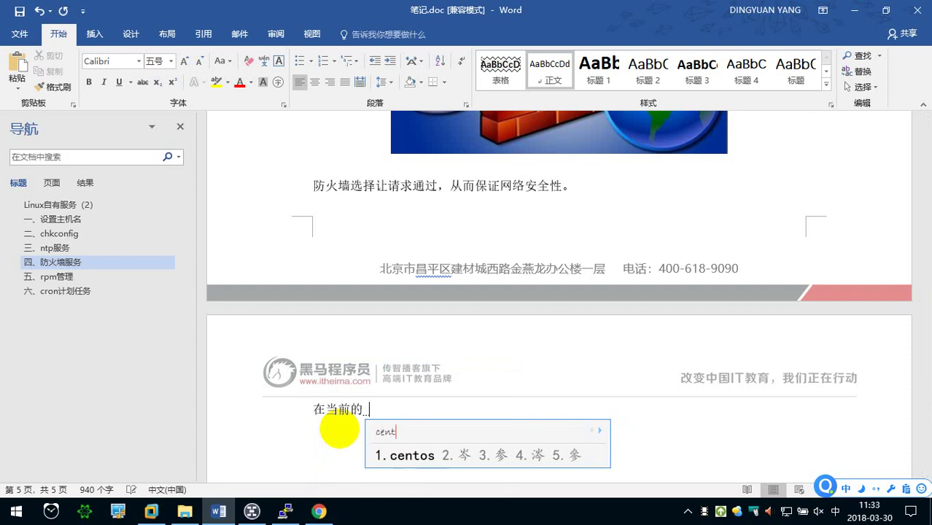
{"action": "key", "text": "BackSpace"}
{"action": "key", "text": "BackSpace"}
{"action": "type", "text": "centos6.5 zh"}
{"action": "key", "text": "space"}
{"action": "type", "text": "fanghuoqiang"}
{"action": "key", "text": "space"}
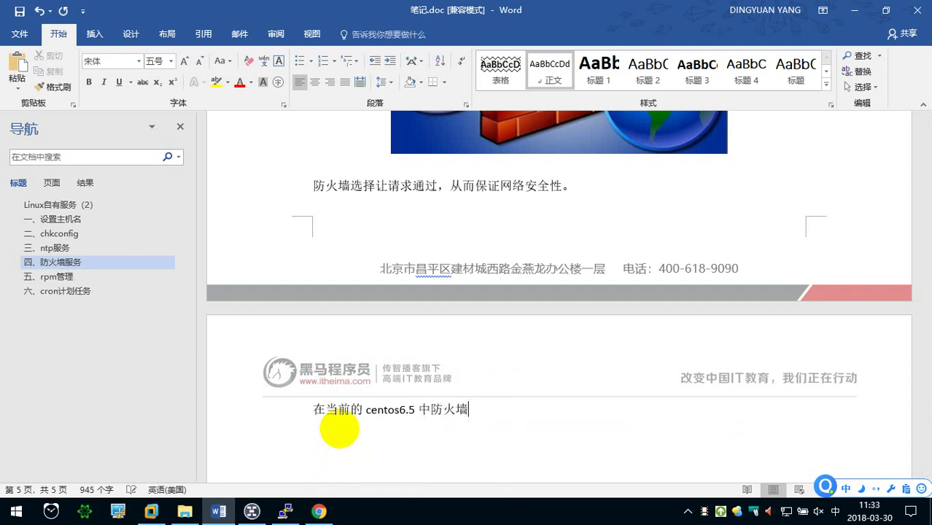
{"action": "type", "text": "you"}
{"action": "key", "text": "space"}
{"action": "type", "text": "yige"}
{"action": "key", "text": "space"}
{"action": "type", "text": "mingcheng"}
{"action": "key", "text": "space"}
{"action": "type", "text": ":"}
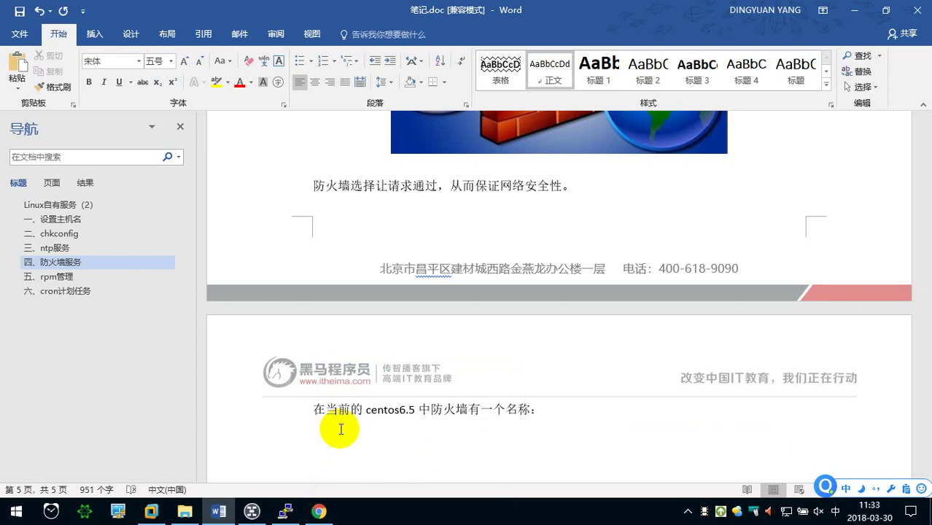
{"action": "type", "text": "iptables"}
{"action": "key", "text": "Return"}
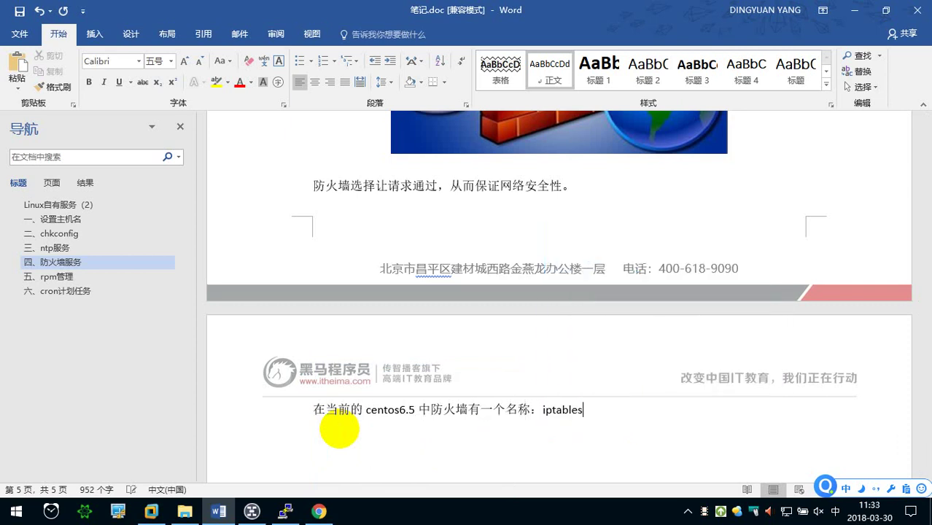
Step: Add the bracketed note 【7.x 中默认使用的是 firewalld】, correcting firewalled to firewalld
{"action": "scroll", "coordinate": [339, 428], "scroll_direction": "down", "scroll_amount": 1}
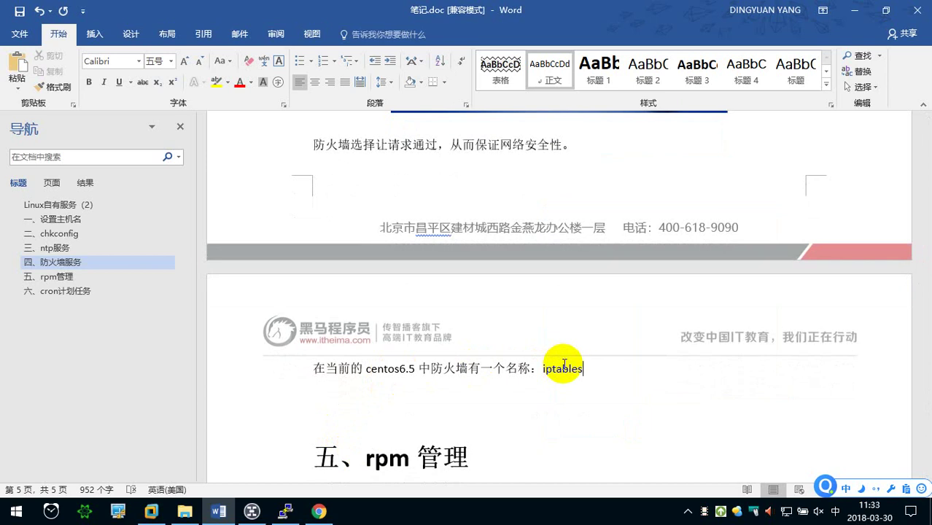
{"action": "type", "text": "【】"}
{"action": "key", "text": "Left"}
{"action": "type", "text": "7.x"}
{"action": "key", "text": "Return"}
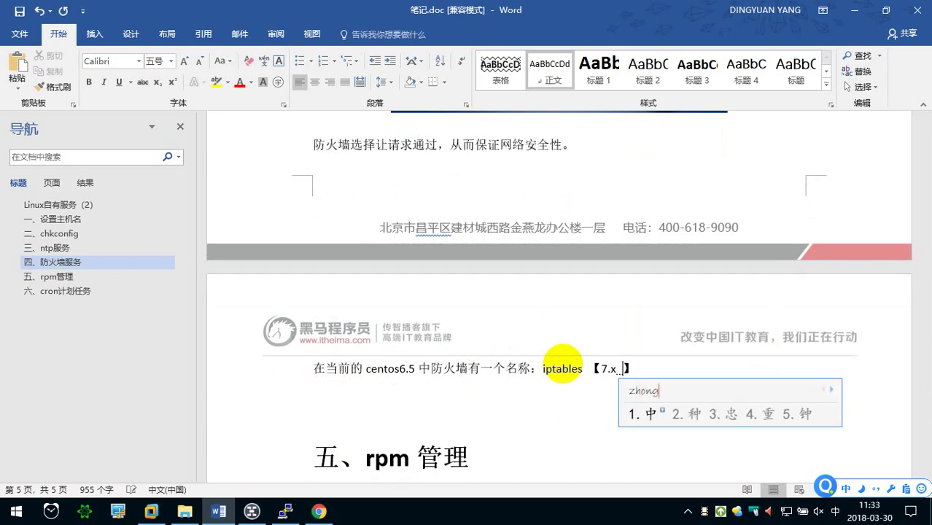
{"action": "type", "text": "zhong moren shiyong"}
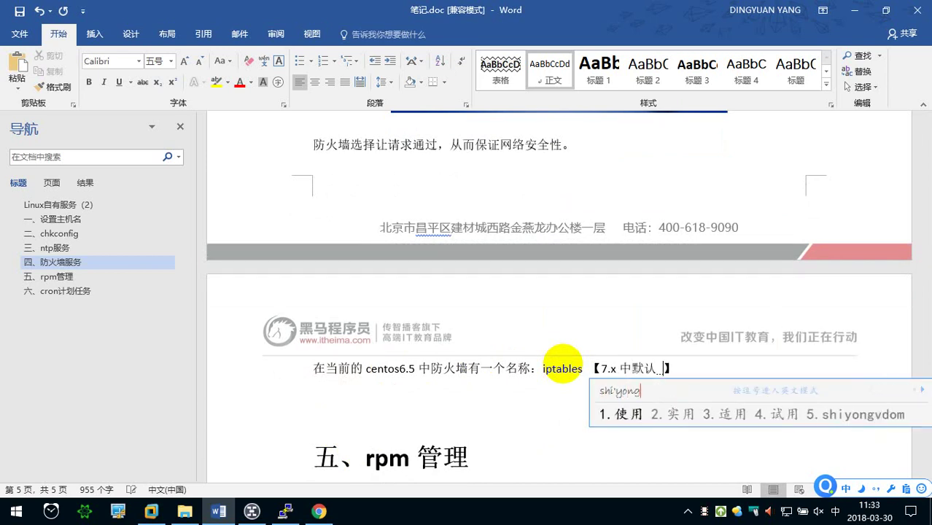
{"action": "type", "text": " de shi firewalled"}
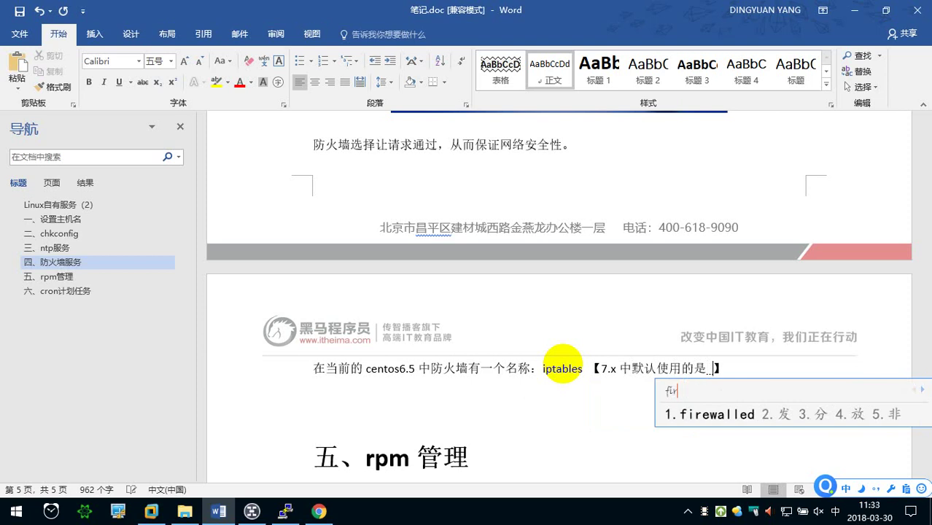
{"action": "key", "text": "space"}
{"action": "key", "text": "Left"}
{"action": "key", "text": "BackSpace"}
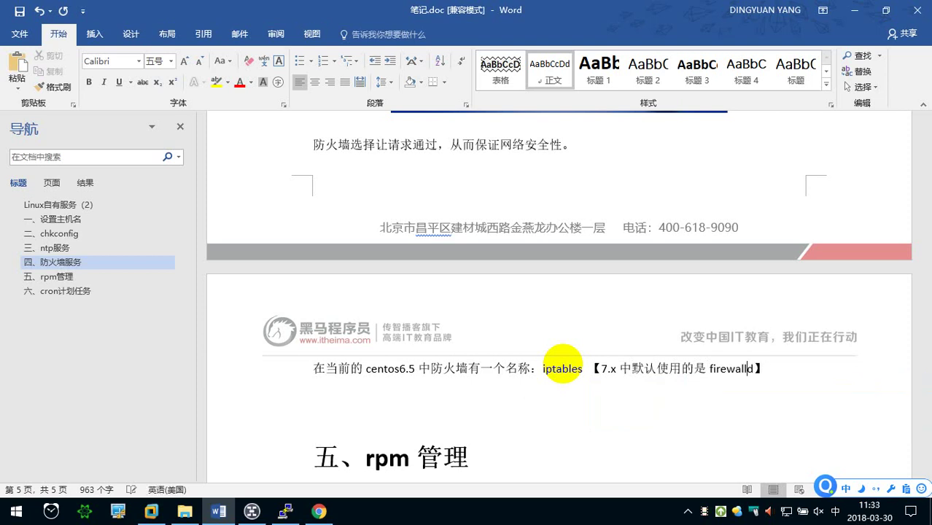
{"action": "scroll", "coordinate": [709, 367], "scroll_direction": "down", "scroll_amount": 3}
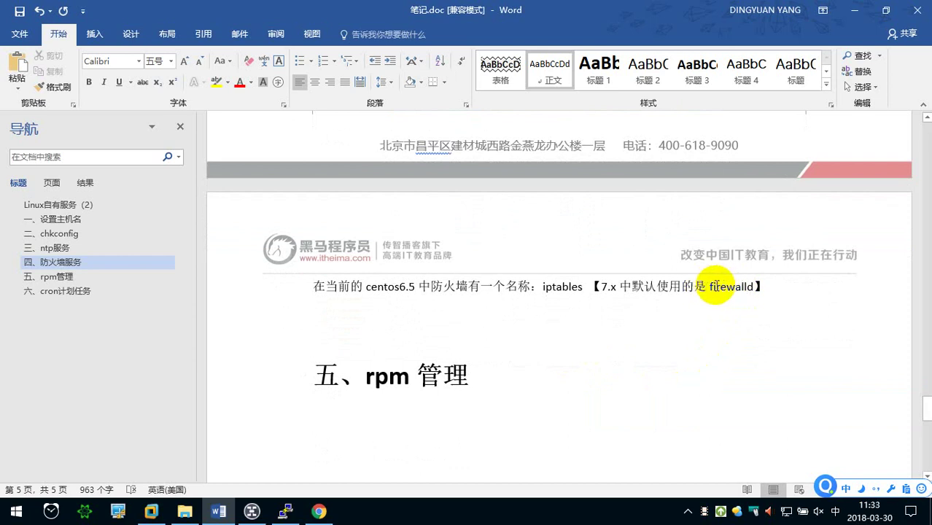
{"action": "left_click_drag", "start_coordinate": [763, 287], "coordinate": [752, 288]}
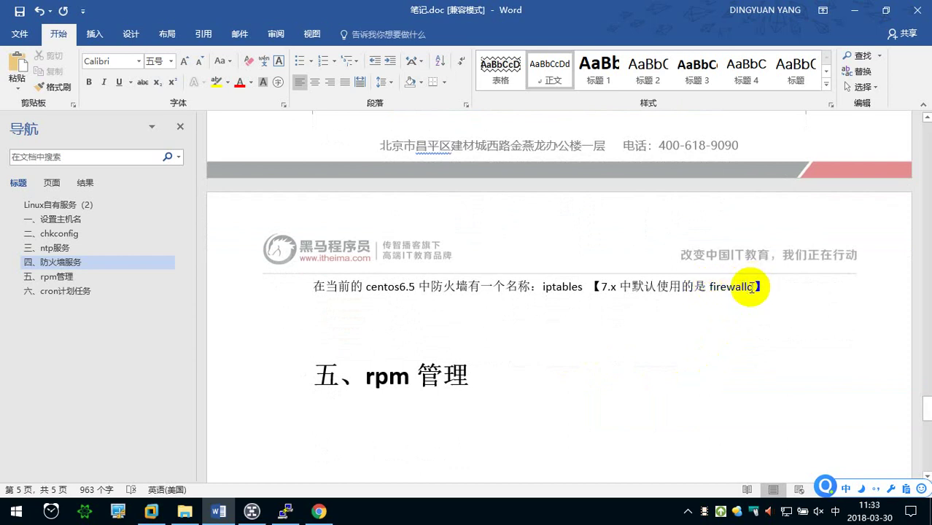
{"action": "left_click", "coordinate": [751, 288]}
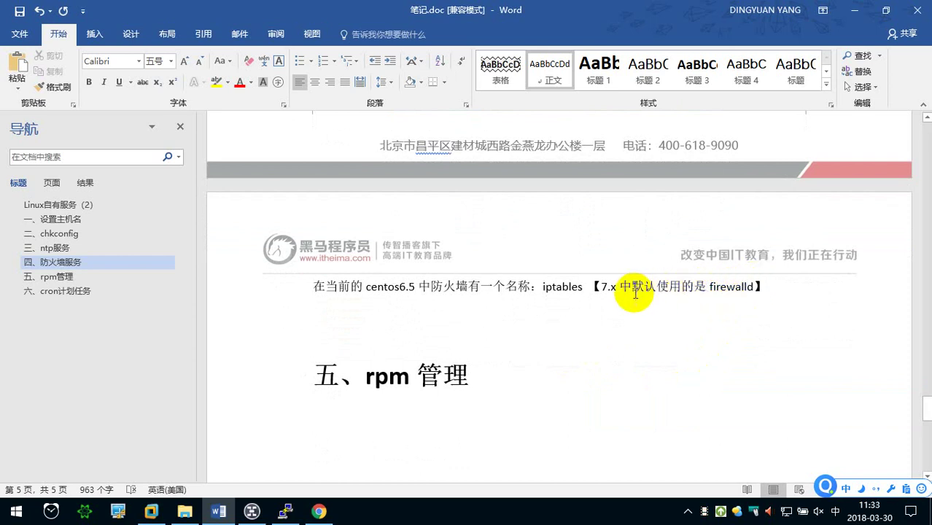
{"action": "scroll", "coordinate": [448, 290], "scroll_direction": "up", "scroll_amount": 3}
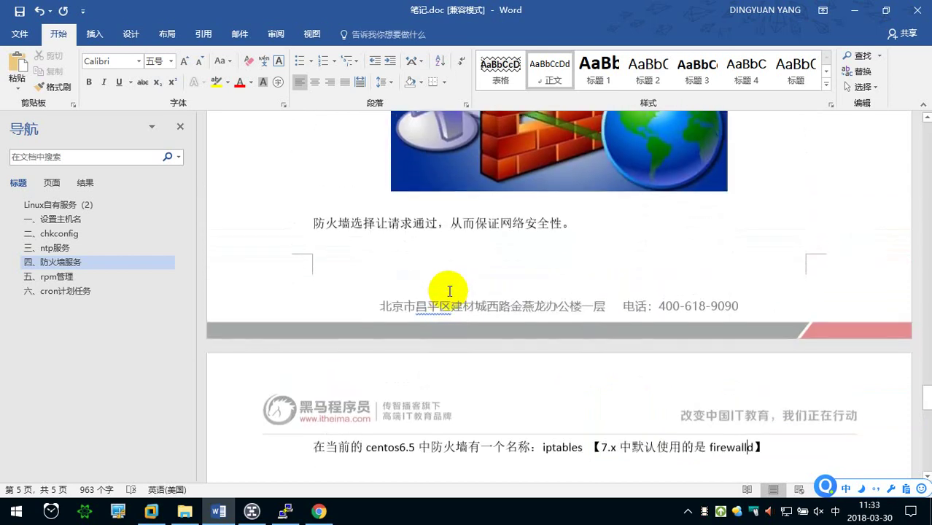
{"action": "scroll", "coordinate": [449, 299], "scroll_direction": "down", "scroll_amount": 2}
{"action": "left_click", "coordinate": [384, 386]}
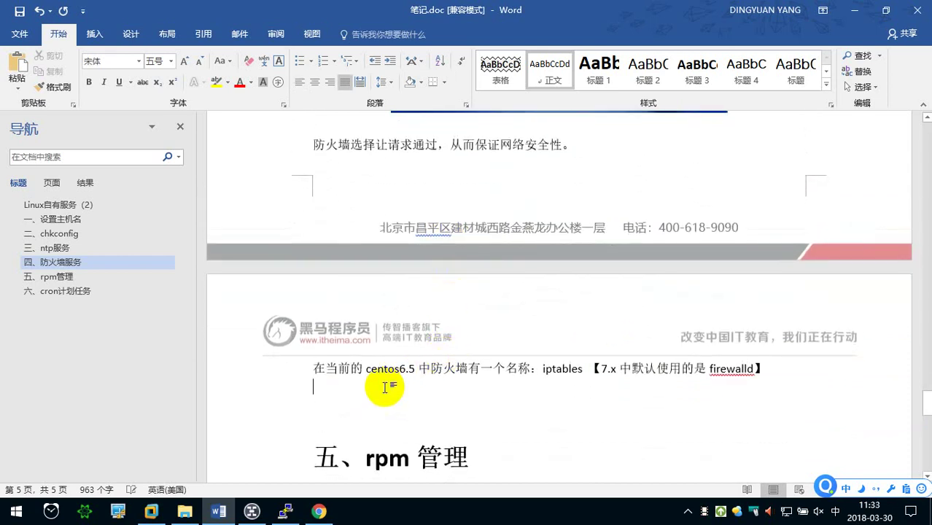
Step: On a new line below the iptables sentence, type 国家长城防火墙 GFW
{"action": "key", "text": "Return"}
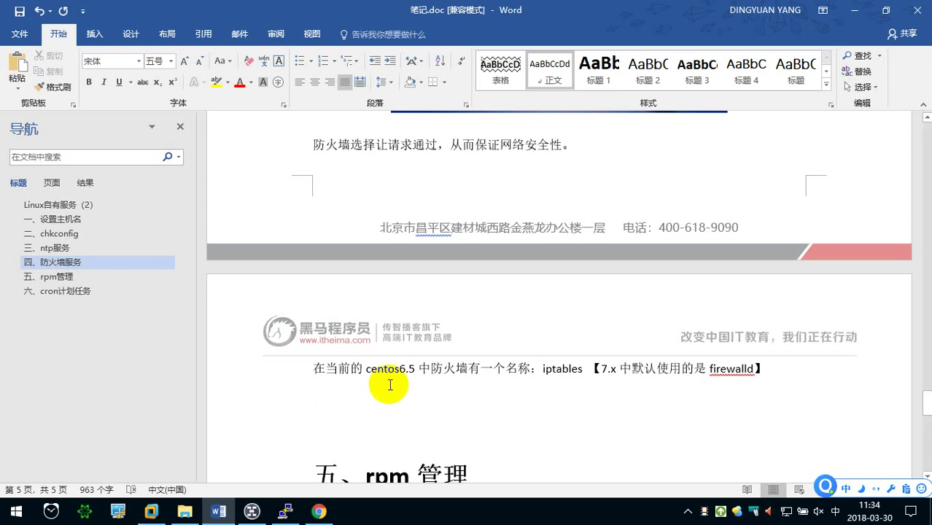
{"action": "scroll", "coordinate": [390, 385], "scroll_direction": "down", "scroll_amount": 1}
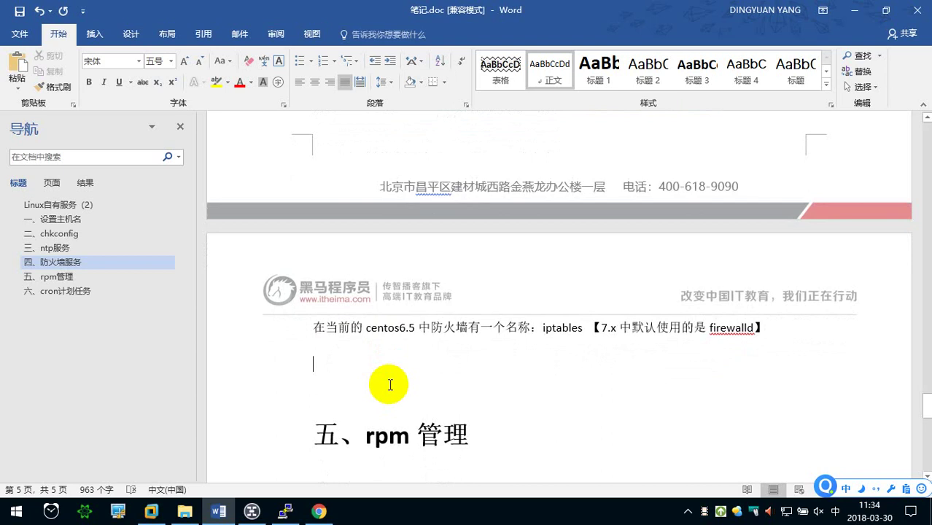
{"action": "type", "text": "guojia"}
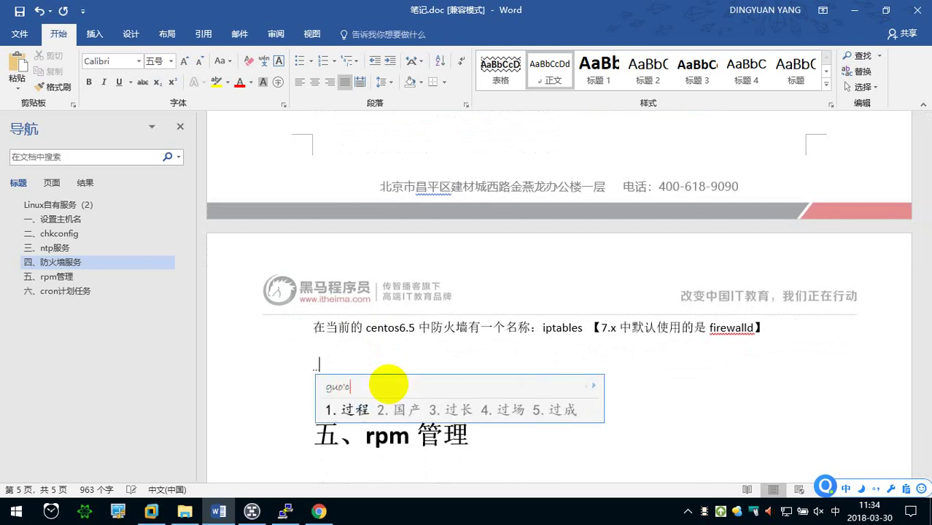
{"action": "key", "text": "space"}
{"action": "type", "text": "changcheng"}
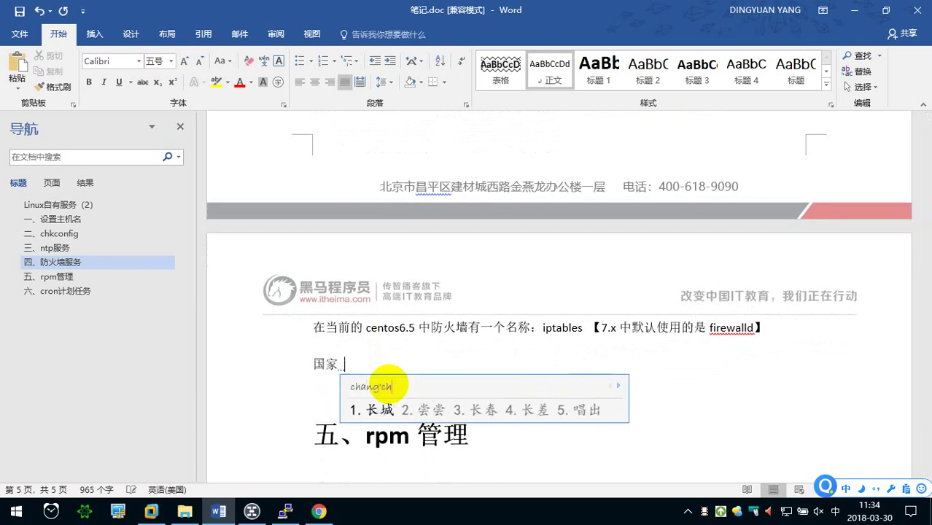
{"action": "key", "text": "space"}
{"action": "type", "text": "fanghuoqiang"}
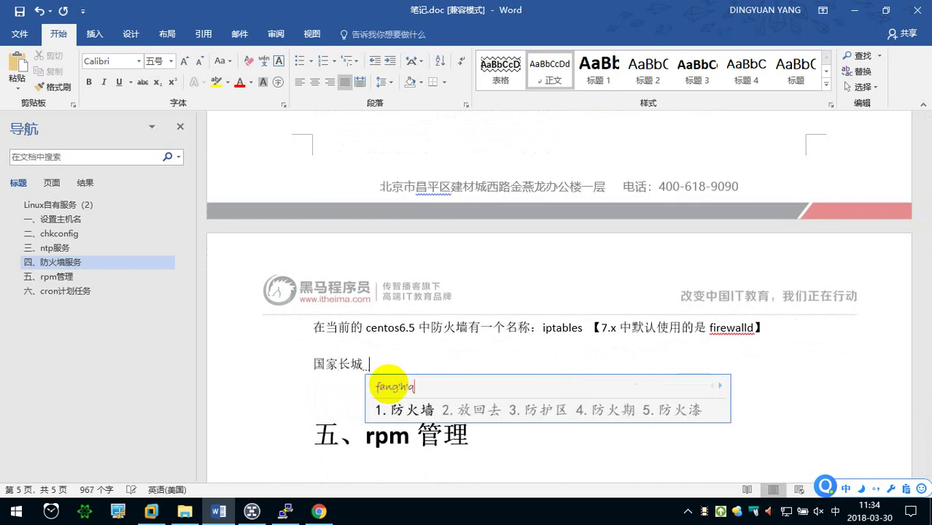
{"action": "key", "text": "space"}
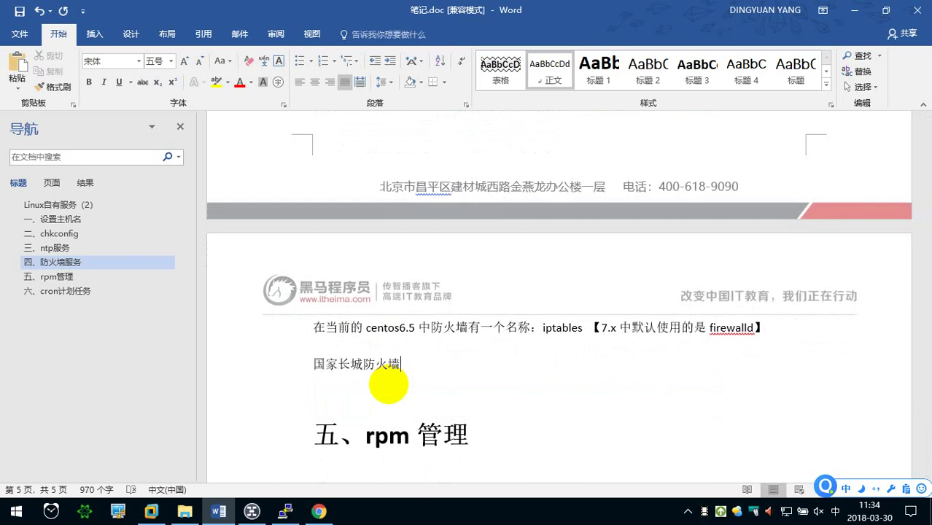
{"action": "key", "text": "shift"}
{"action": "type", "text": "GFW"}
Step: Delete the 国家长城防火墙 GFW line and leave an empty line instead
{"action": "scroll", "coordinate": [394, 388], "scroll_direction": "down", "scroll_amount": 1}
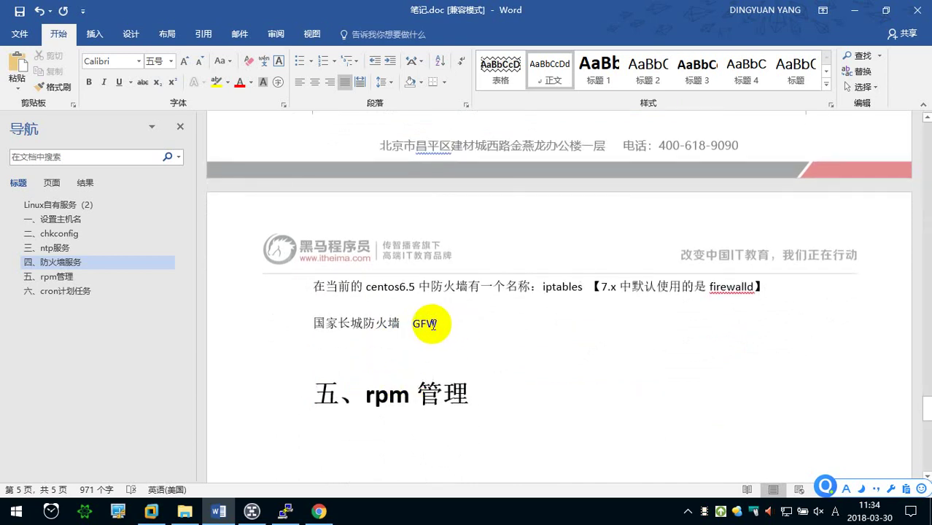
{"action": "left_click_drag", "start_coordinate": [437, 325], "coordinate": [315, 321]}
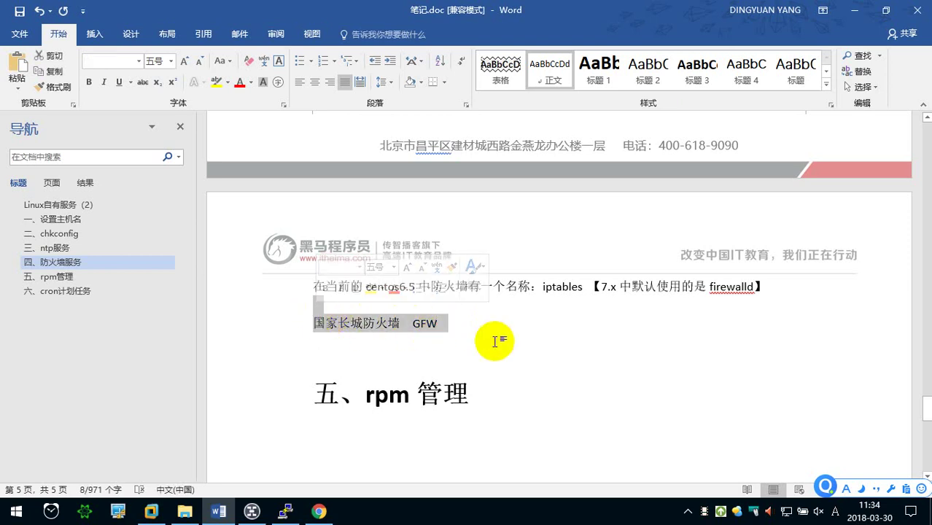
{"action": "key", "text": "BackSpace"}
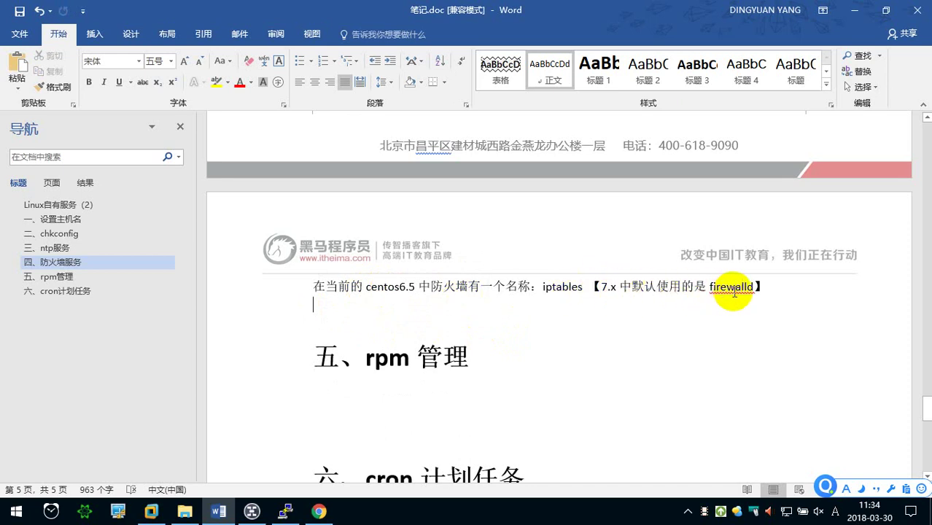
{"action": "key", "text": "Return"}
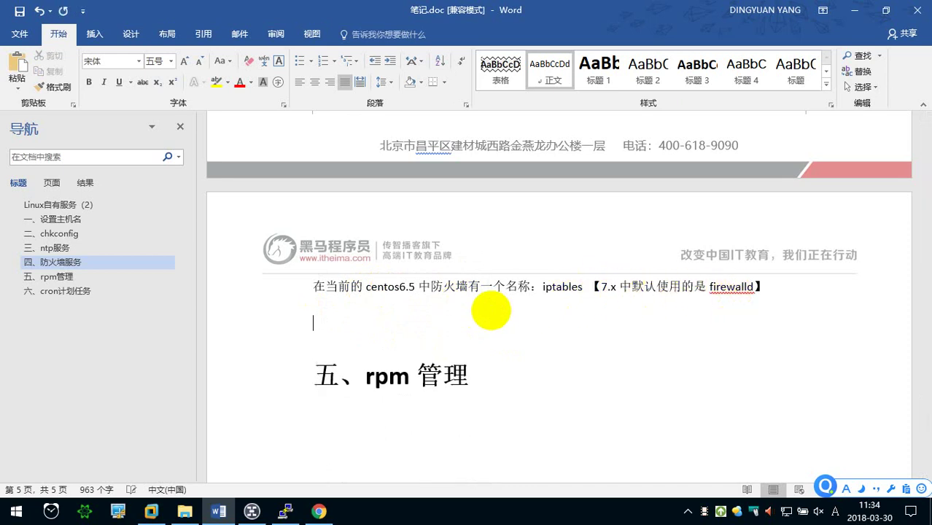
Step: Bold the firewall sentence up to 'iptables' and remove the stray space in 'ip tables'
{"action": "left_click", "coordinate": [309, 284]}
{"action": "mouse_move", "coordinate": [309, 284]}
{"action": "left_mouse_down"}
{"action": "mouse_move", "coordinate": [581, 285]}
{"action": "mouse_move", "coordinate": [312, 285]}
{"action": "left_mouse_up"}
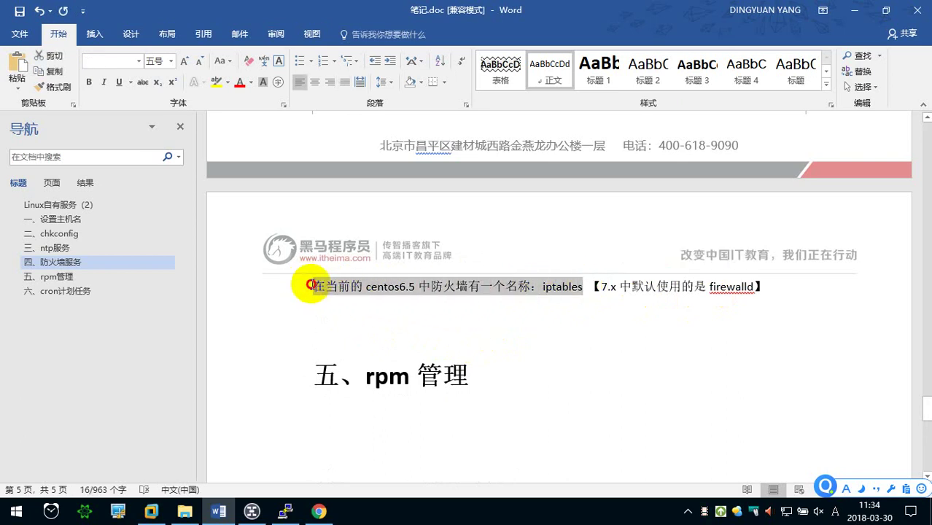
{"action": "left_click", "coordinate": [89, 82]}
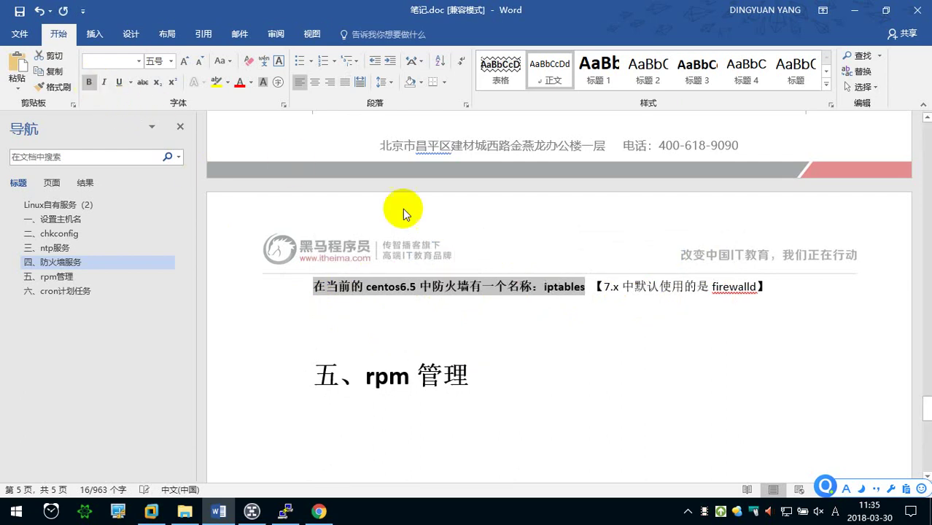
{"action": "left_click", "coordinate": [519, 285]}
{"action": "left_click", "coordinate": [555, 286]}
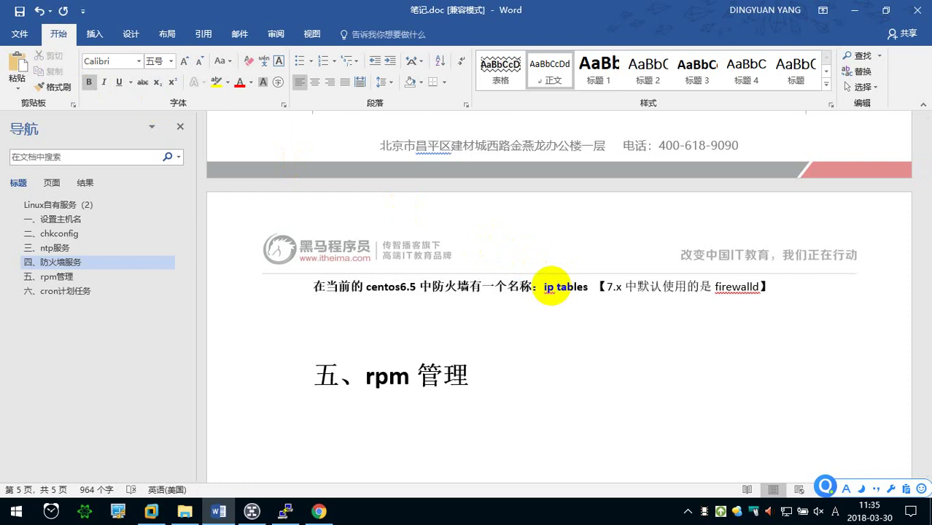
{"action": "key", "text": "BackSpace"}
Step: Add the line '①查看 iptables 是否开机启动' below the sentence and save the notes
{"action": "left_click", "coordinate": [431, 301]}
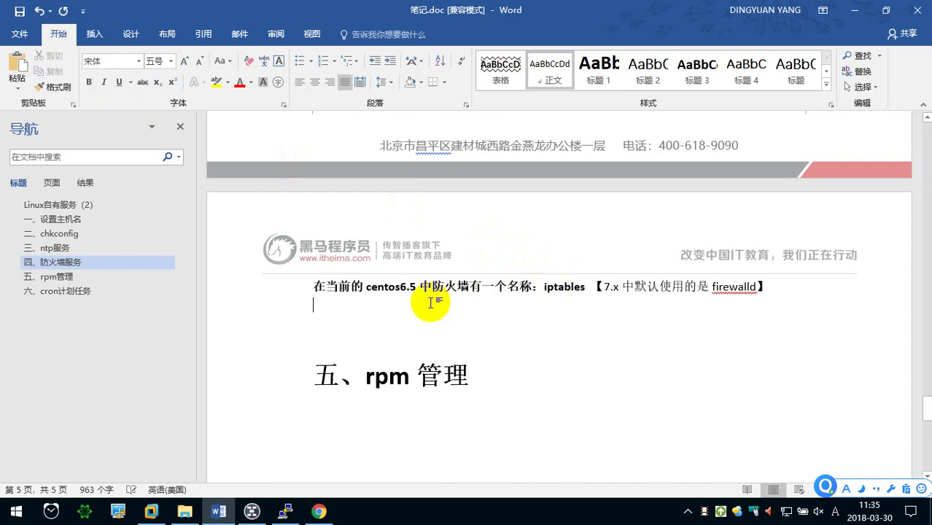
{"action": "key", "text": "Return"}
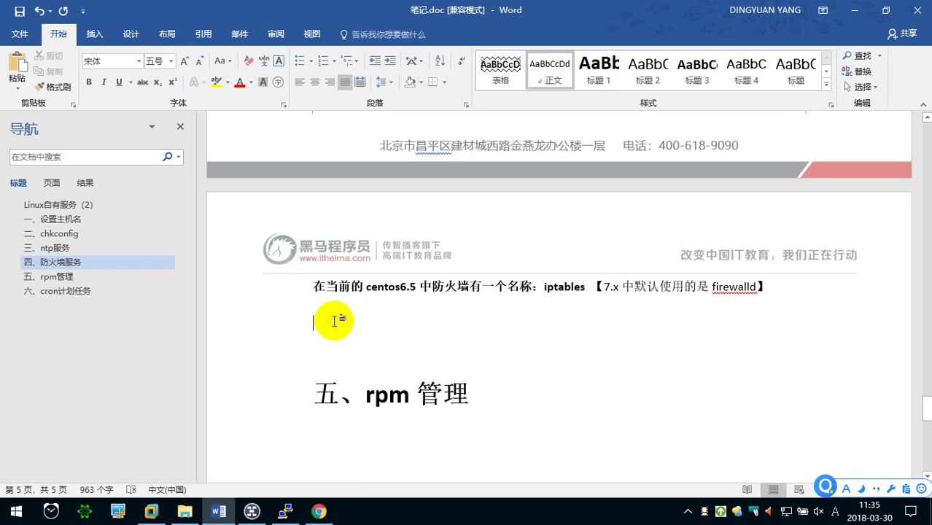
{"action": "type", "text": "r"}
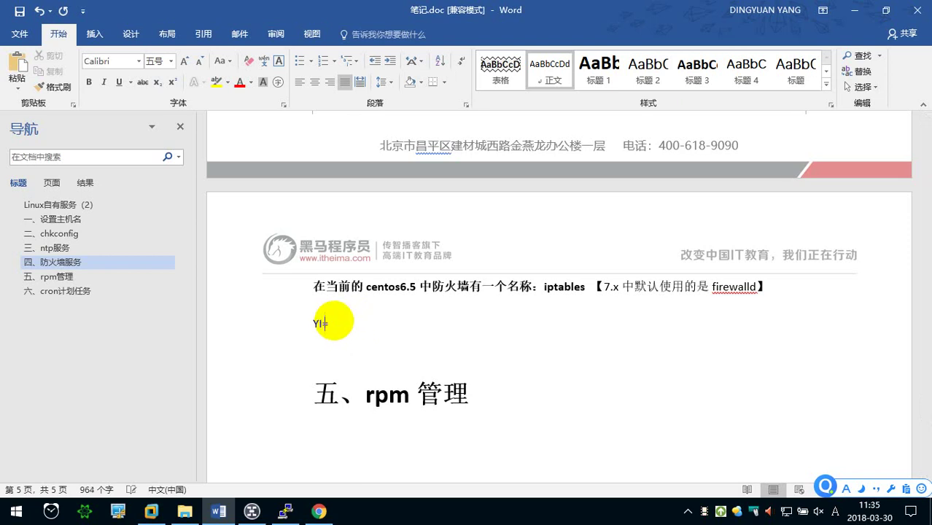
{"action": "key", "text": "BackSpace"}
{"action": "key", "text": "shift"}
{"action": "type", "text": "yi"}
{"action": "key", "text": "space"}
{"action": "type", "text": ".chakan"}
{"action": "key", "text": "space"}
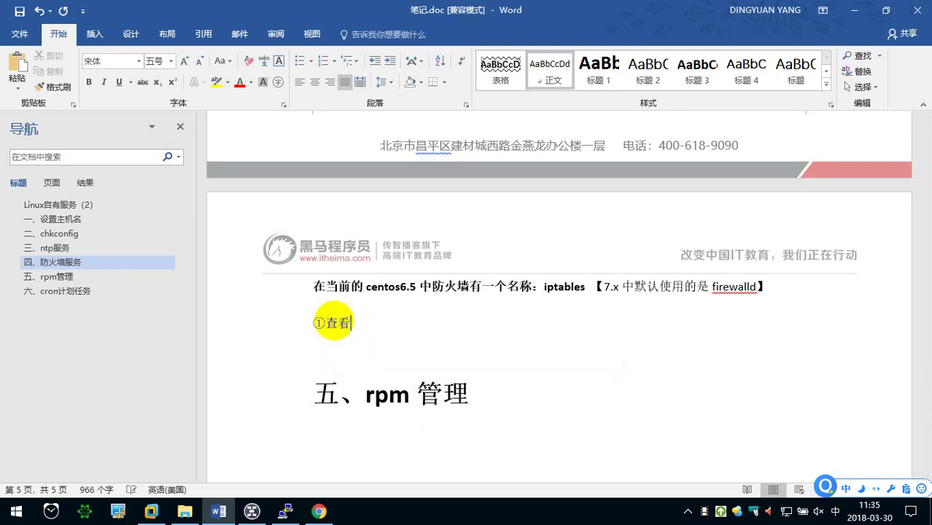
{"action": "type", "text": "iptables shifou kaiji qidong"}
{"action": "key", "text": "space"}
{"action": "key", "text": "Return"}
{"action": "key", "text": "ctrl+s"}
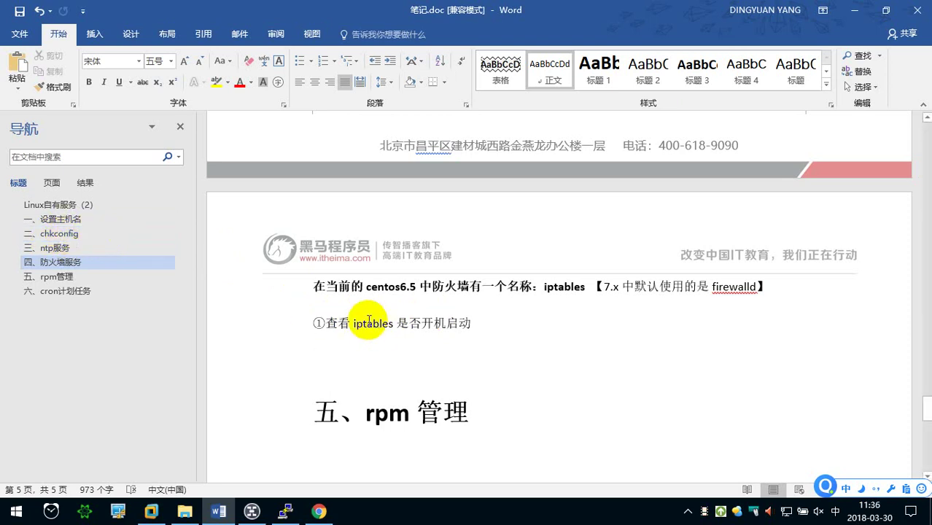
Step: In PuTTY, run 'ps -ef|grep iptables' and 'chkconfig --list | grep iptables'
{"action": "left_click", "coordinate": [286, 508]}
{"action": "left_click", "coordinate": [362, 311]}
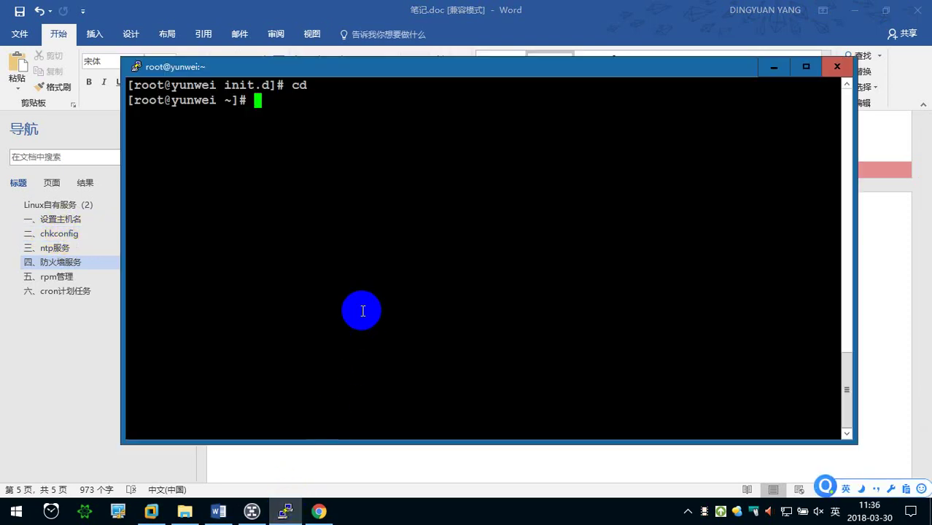
{"action": "type", "text": "ps -ef|grep iptables"}
{"action": "key", "text": "Return"}
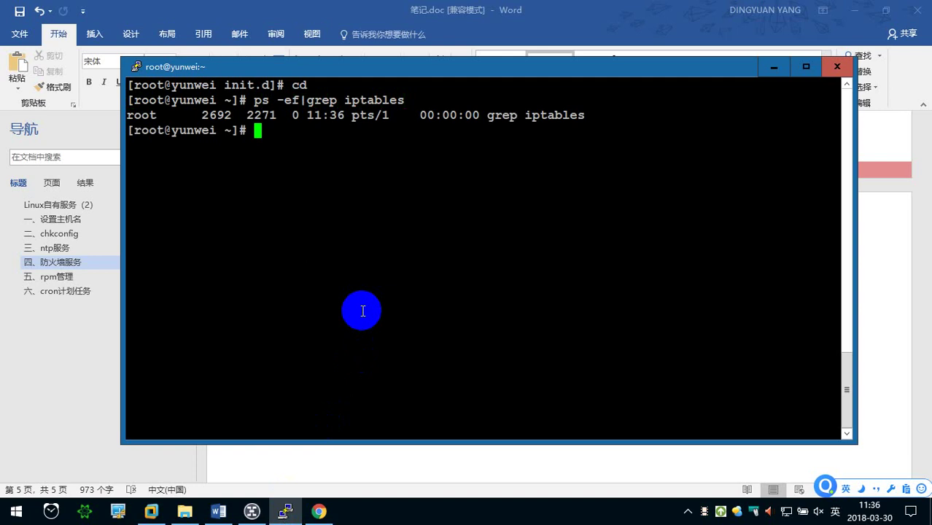
{"action": "type", "text": "chkconfig --list | grep iptables"}
{"action": "key", "text": "Return"}
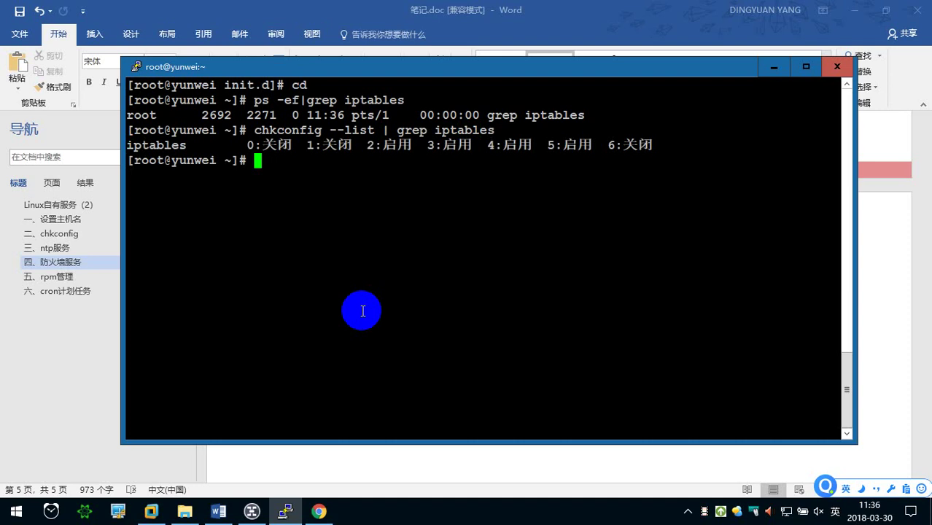
Step: Rerun the iptables process check and the chkconfig runlevel check from command history
{"action": "key", "text": "Up"}
{"action": "key", "text": "Up"}
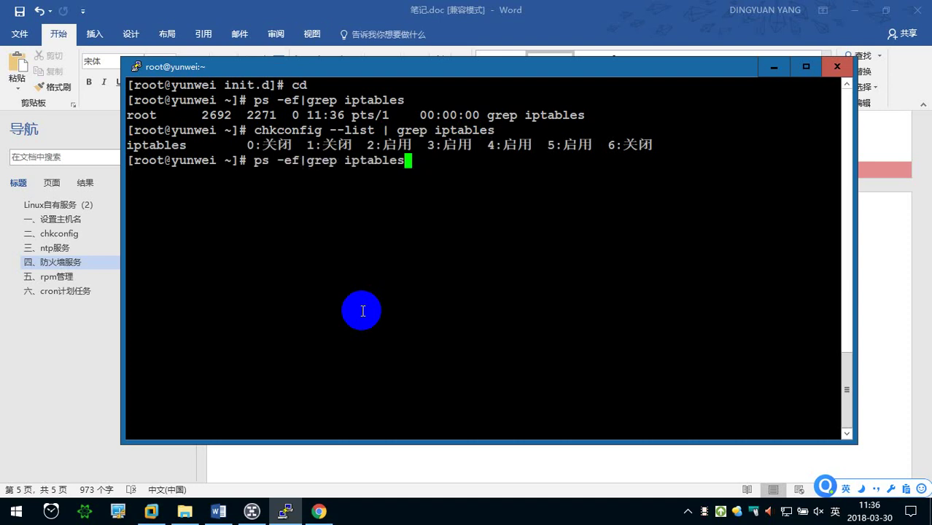
{"action": "key", "text": "BackSpace"}
{"action": "key", "text": "Return"}
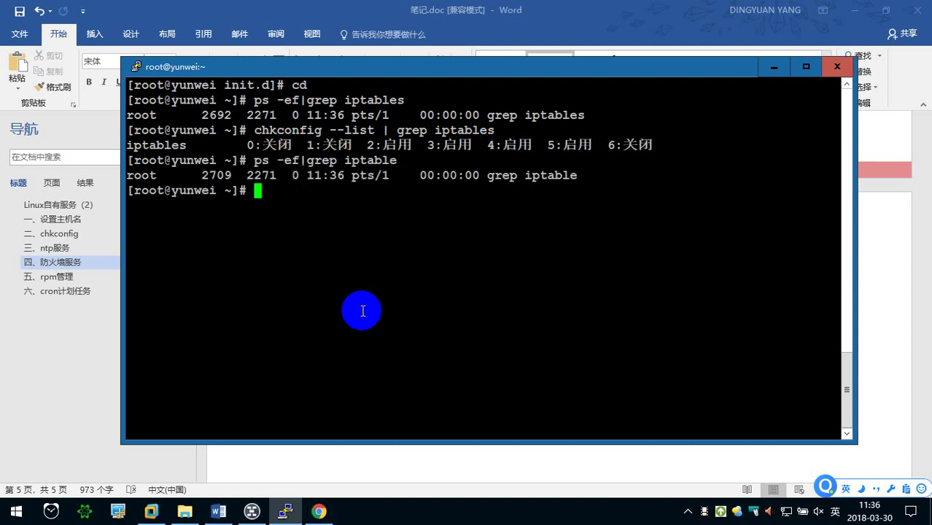
{"action": "key", "text": "Up"}
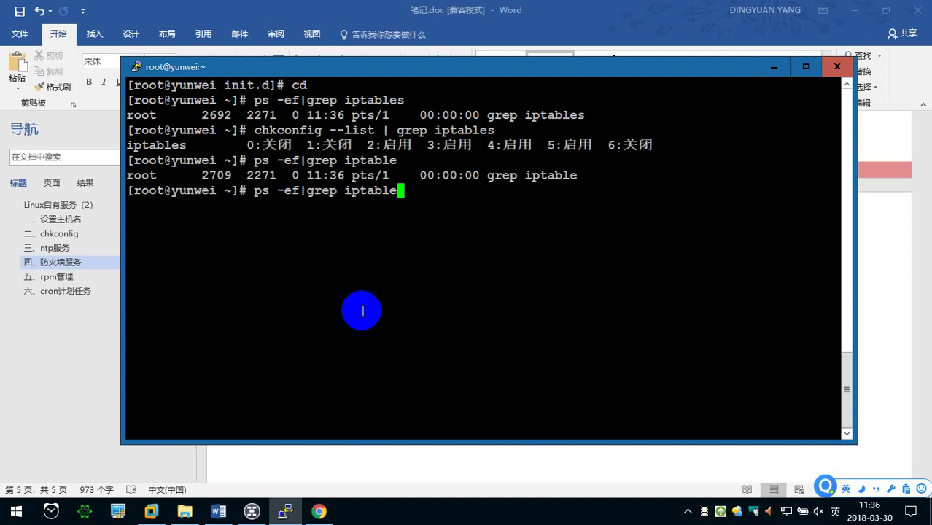
{"action": "key", "text": "BackSpace"}
{"action": "key", "text": "BackSpace"}
{"action": "key", "text": "BackSpace"}
{"action": "key", "text": "BackSpace"}
{"action": "key", "text": "BackSpace"}
{"action": "key", "text": "BackSpace"}
{"action": "key", "text": "BackSpace"}
{"action": "key", "text": "BackSpace"}
{"action": "key", "text": "BackSpace"}
{"action": "key", "text": "BackSpace"}
{"action": "key", "text": "BackSpace"}
{"action": "key", "text": "BackSpace"}
{"action": "key", "text": "BackSpace"}
{"action": "key", "text": "Up"}
{"action": "key", "text": "Up"}
{"action": "key", "text": "Up"}
{"action": "key", "text": "Return"}
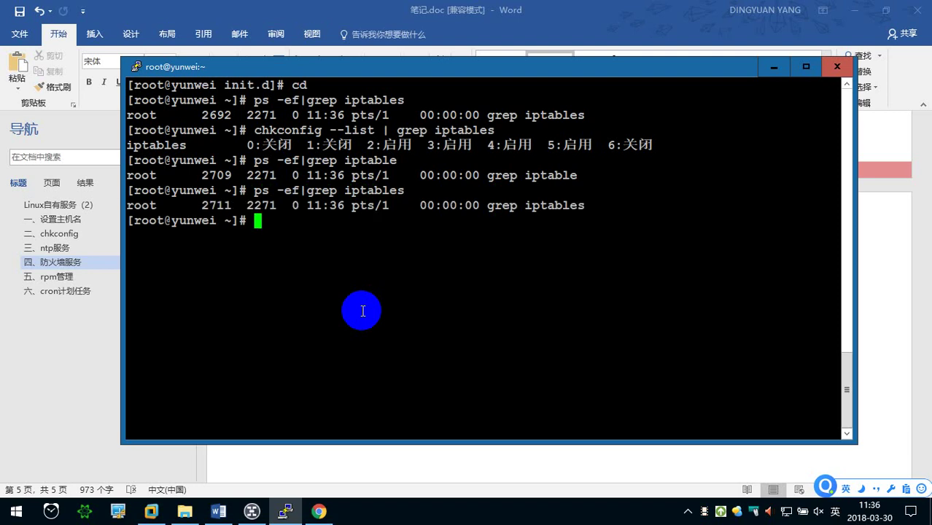
{"action": "key", "text": "Up"}
{"action": "key", "text": "Down"}
{"action": "key", "text": "Up"}
{"action": "key", "text": "Up"}
{"action": "key", "text": "Up"}
{"action": "key", "text": "Up"}
{"action": "key", "text": "Up"}
{"action": "key", "text": "Down"}
{"action": "key", "text": "Down"}
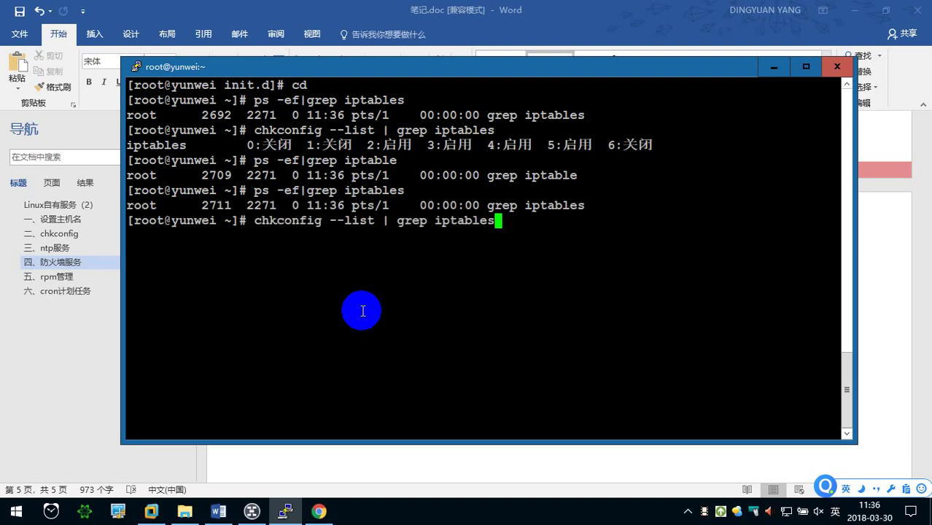
{"action": "key", "text": "Return"}
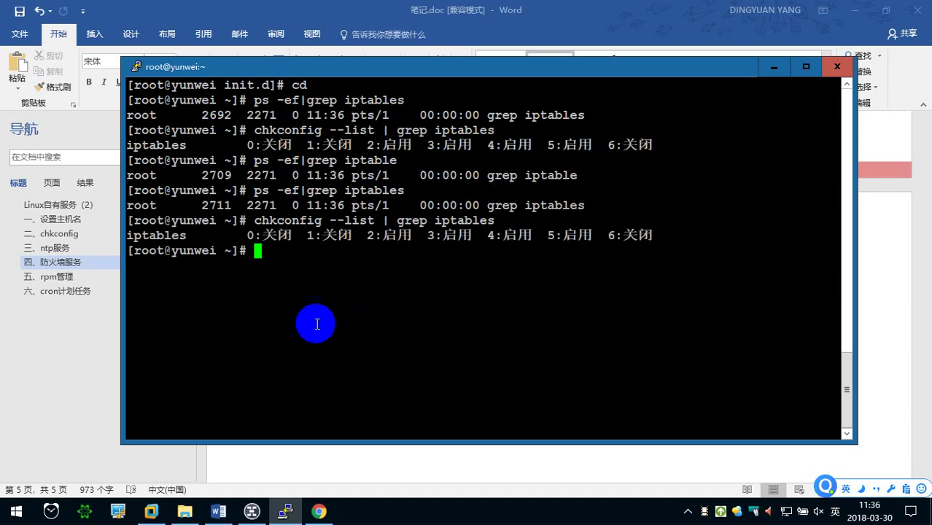
Step: Screenshot the latest chkconfig output with runlevels 2–5 boxed in red
{"action": "key", "text": "ctrl+alt+a"}
{"action": "left_click_drag", "start_coordinate": [123, 209], "coordinate": [688, 270]}
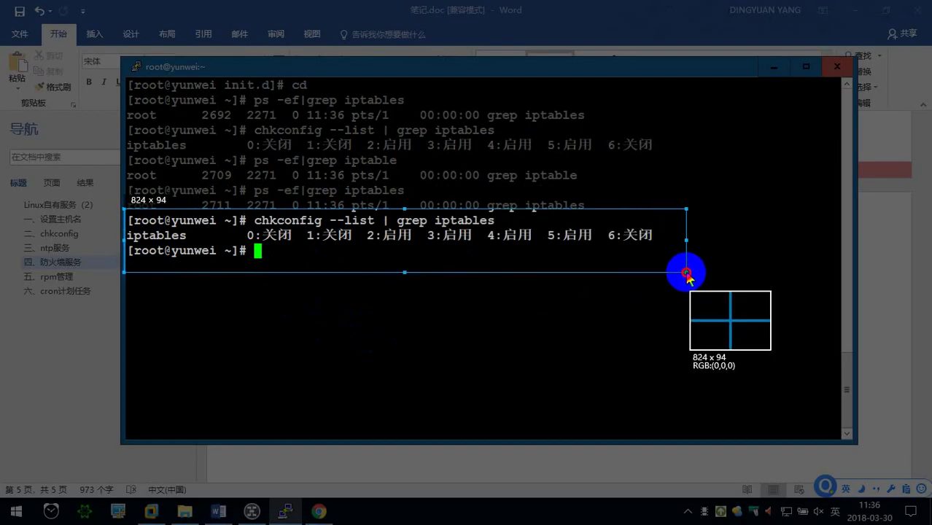
{"action": "left_click", "coordinate": [446, 283]}
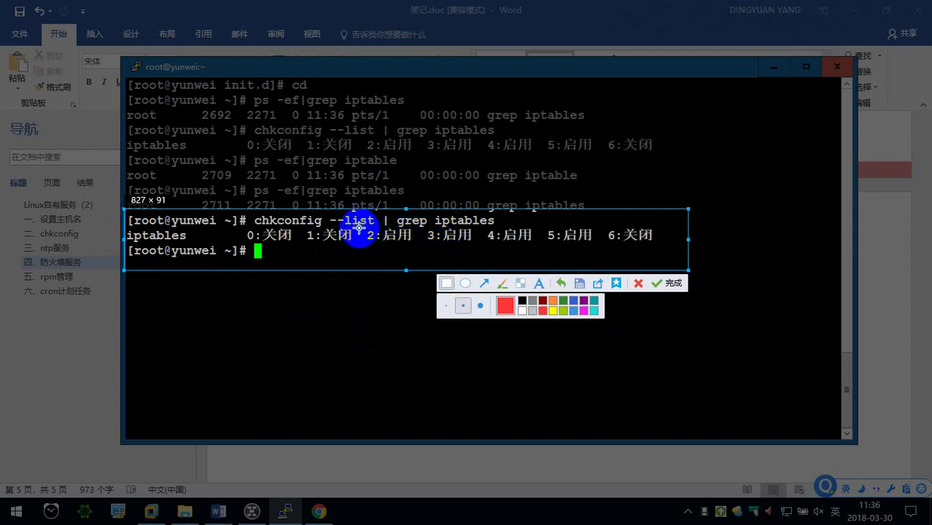
{"action": "left_click_drag", "start_coordinate": [362, 230], "coordinate": [602, 248]}
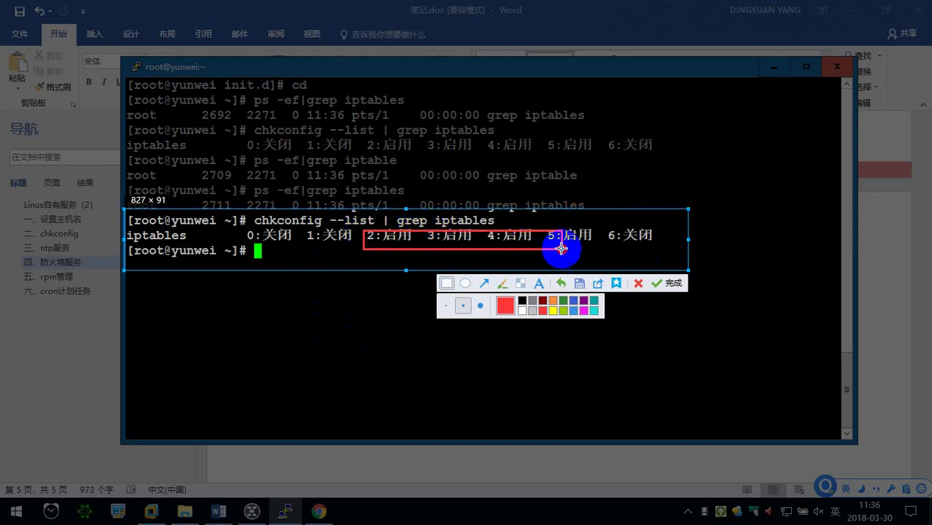
{"action": "left_click", "coordinate": [660, 284]}
{"action": "left_click", "coordinate": [467, 462]}
Step: Paste the boxed chkconfig screenshot under item ① in the notes
{"action": "left_click", "coordinate": [457, 369]}
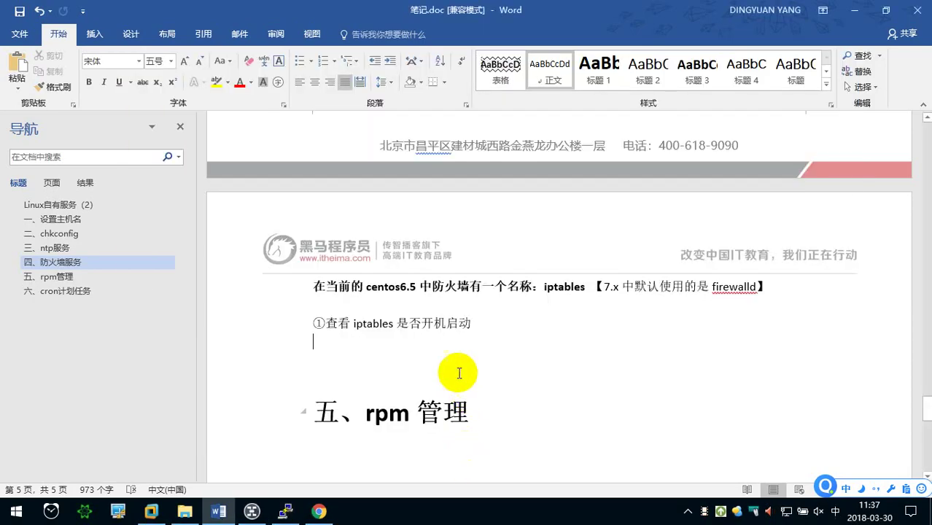
{"action": "key", "text": "ctrl+v"}
{"action": "scroll", "coordinate": [441, 336], "scroll_direction": "down", "scroll_amount": 3}
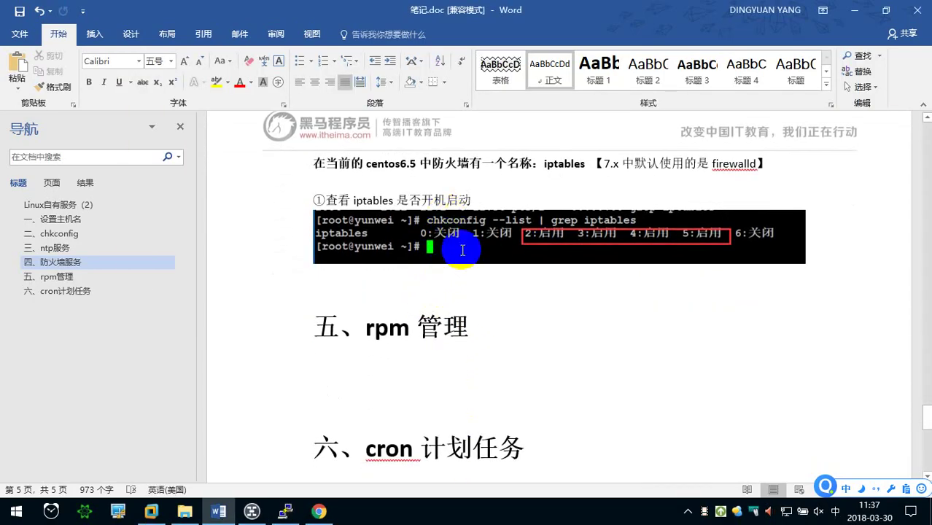
{"action": "key", "text": "Return"}
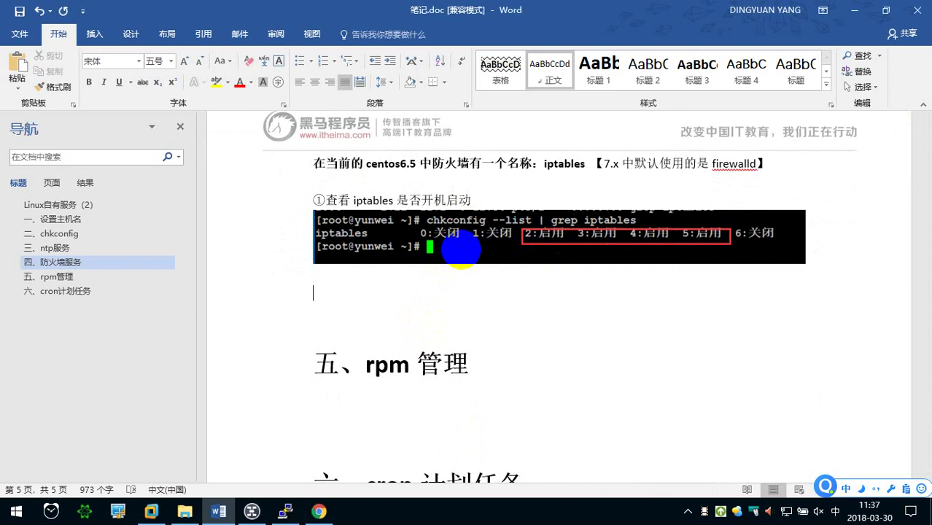
Step: Add the item '②iptables 服务启动/重启/关闭' below the screenshot
{"action": "type", "text": "②.py"}
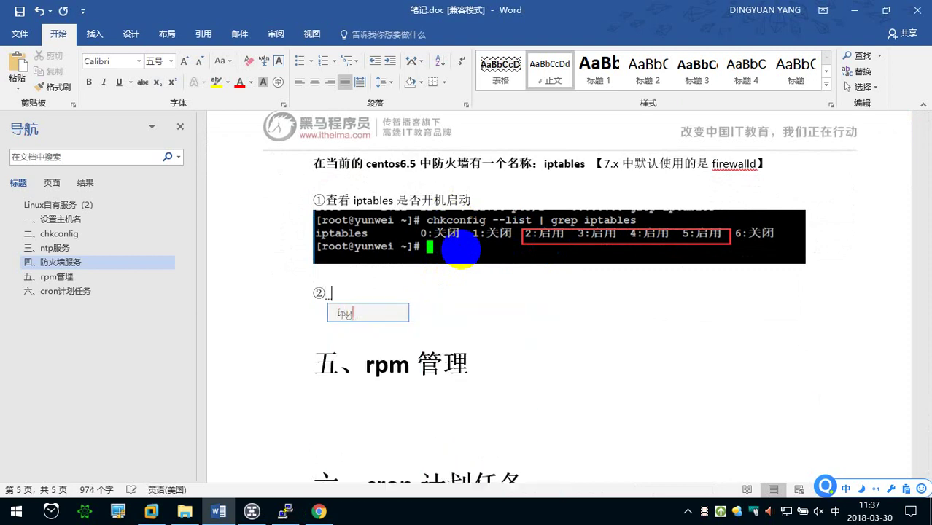
{"action": "type", "text": "tables"}
{"action": "key", "text": "Return"}
{"action": "type", "text": "fuw"}
{"action": "key", "text": "space"}
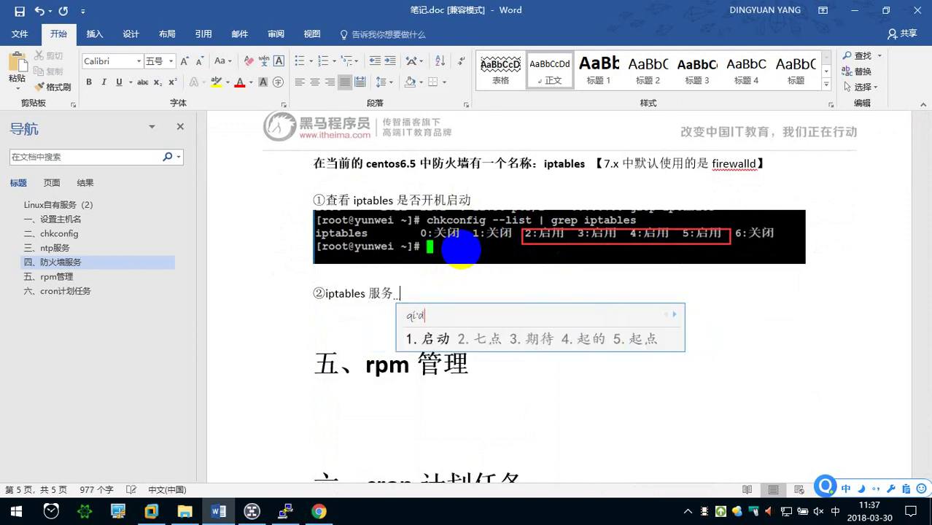
{"action": "type", "text": "启动"}
{"action": "key", "text": "shift"}
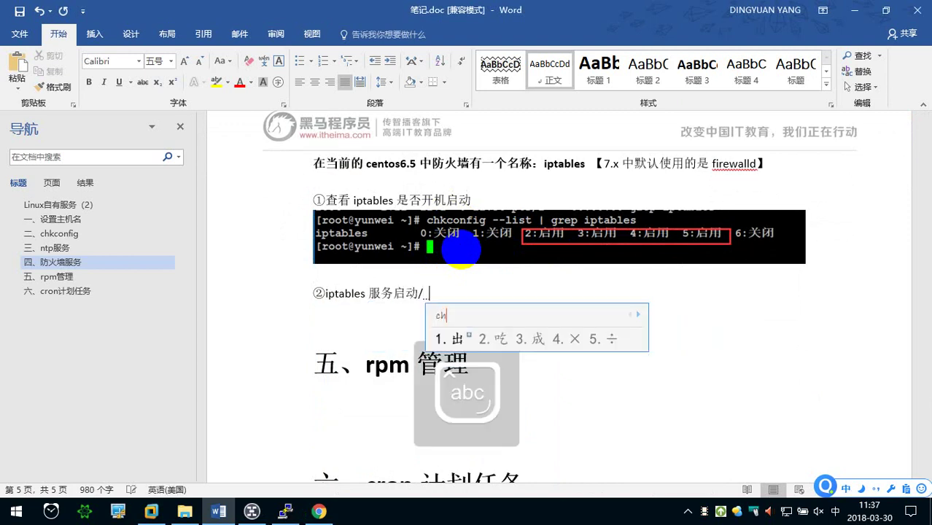
{"action": "type", "text": "重启/关闭"}
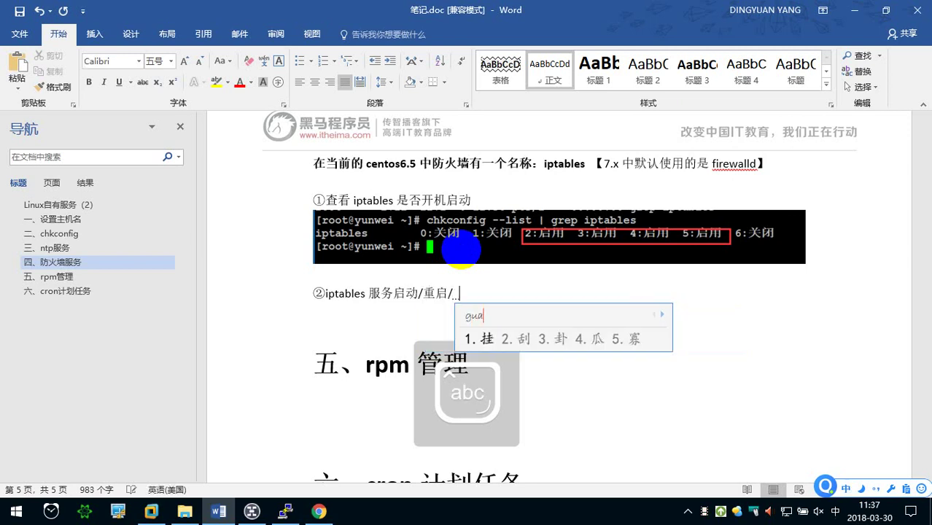
{"action": "key", "text": "Return"}
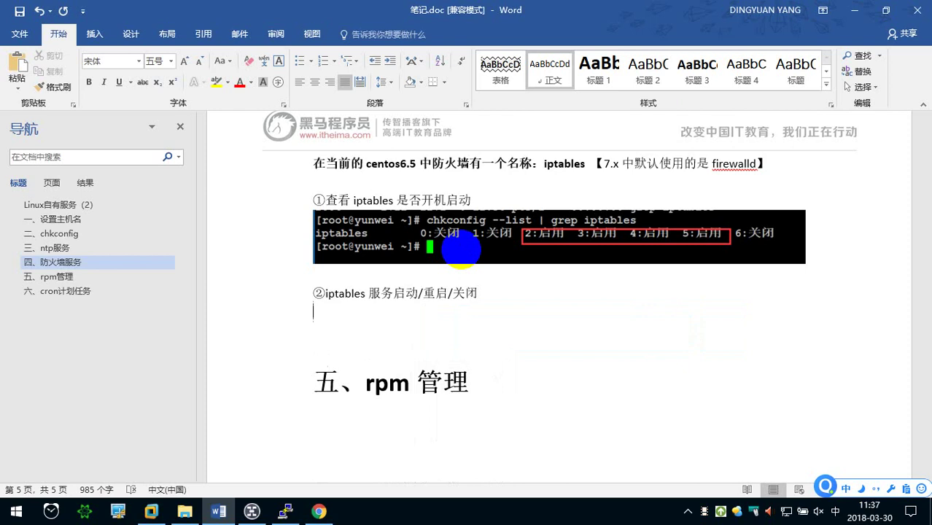
Step: Type the command line '#service iptables start/restart/stop' under item ②
{"action": "type", "text": "#"}
{"action": "type", "text": "service "}
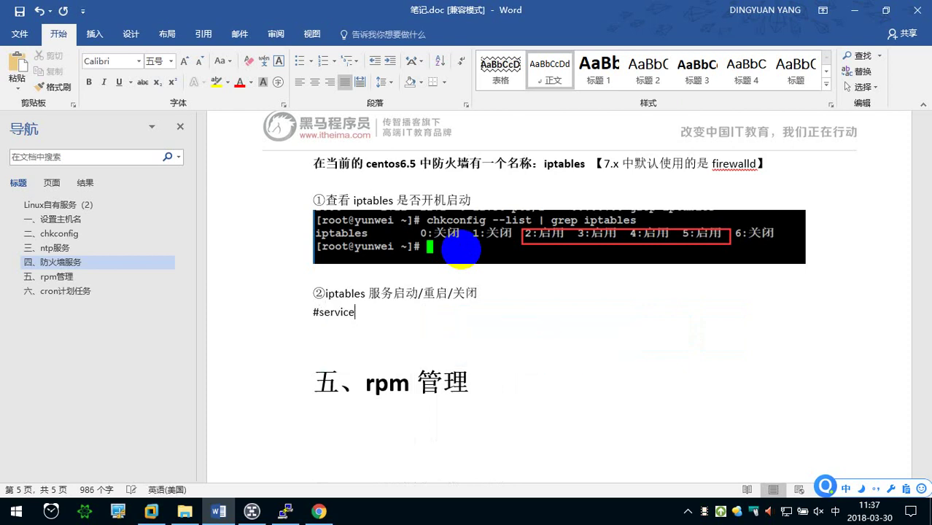
{"action": "type", "text": "iptables "}
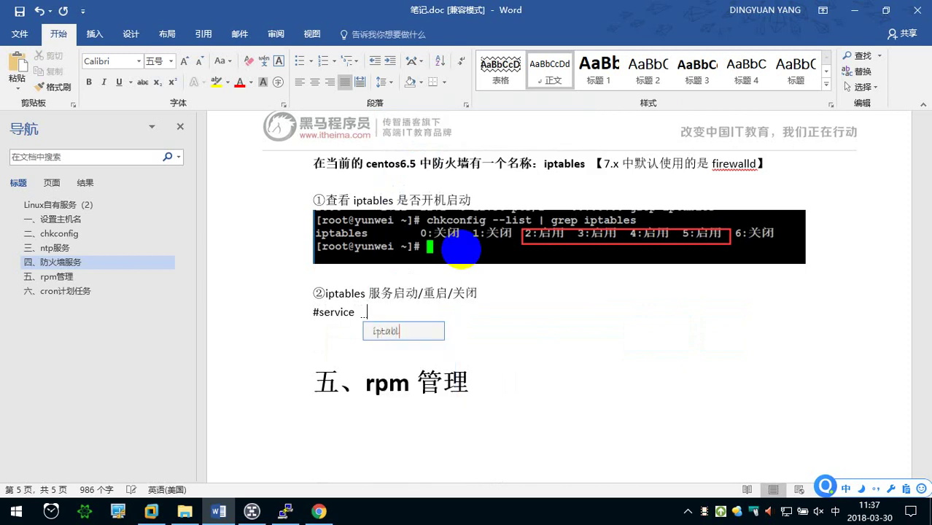
{"action": "type", "text": "st"}
{"action": "key", "text": "shift"}
{"action": "type", "text": "op/"}
{"action": "key", "text": "Left"}
{"action": "key", "text": "Left"}
{"action": "key", "text": "Left"}
{"action": "key", "text": "Left"}
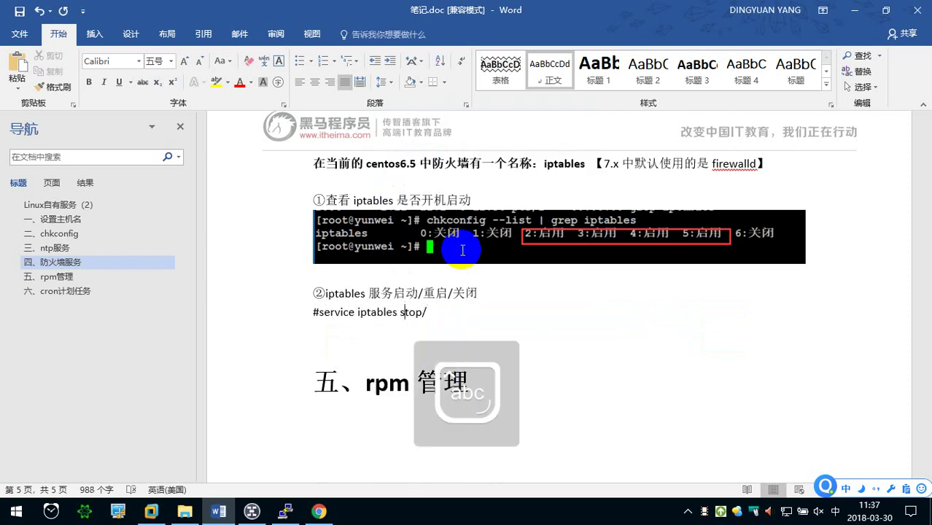
{"action": "type", "text": "start?"}
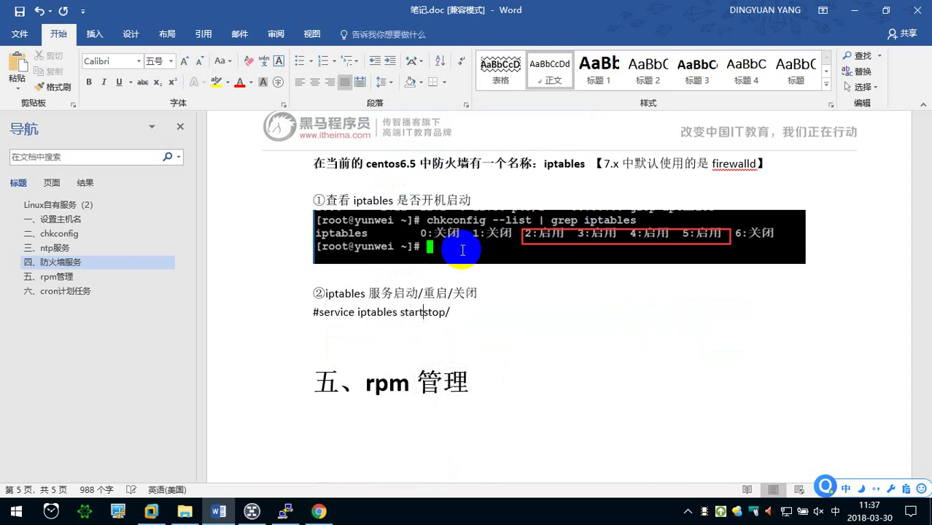
{"action": "key", "text": "BackSpace"}
{"action": "key", "text": "shift"}
{"action": "type", "text": "/"}
{"action": "key", "text": "Right"}
{"action": "key", "text": "Right"}
{"action": "key", "text": "Right"}
{"action": "key", "text": "alt+shift"}
{"action": "key", "text": "Left"}
{"action": "key", "text": "Left"}
{"action": "key", "text": "Left"}
{"action": "type", "text": "restart/"}
{"action": "key", "text": "Right"}
{"action": "key", "text": "Right"}
{"action": "key", "text": "Right"}
{"action": "key", "text": "Right"}
{"action": "key", "text": "Return"}
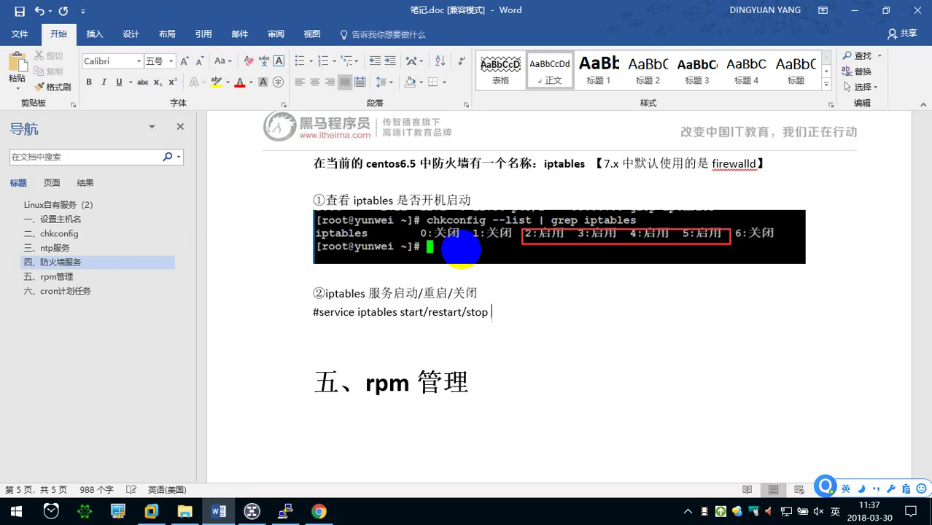
{"action": "key", "text": "ctrl+shift"}
{"action": "key", "text": "Return"}
{"action": "scroll", "coordinate": [464, 251], "scroll_direction": "down", "scroll_amount": 3}
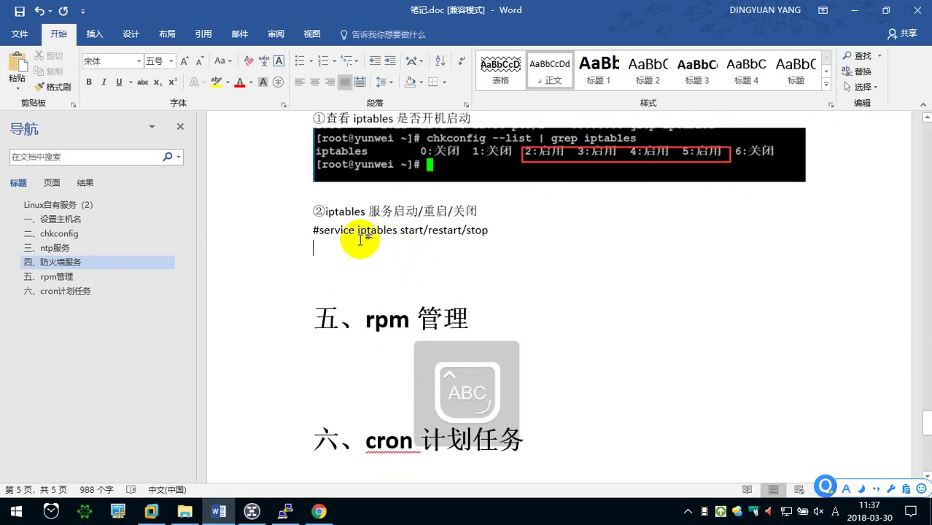
{"action": "left_click", "coordinate": [285, 511]}
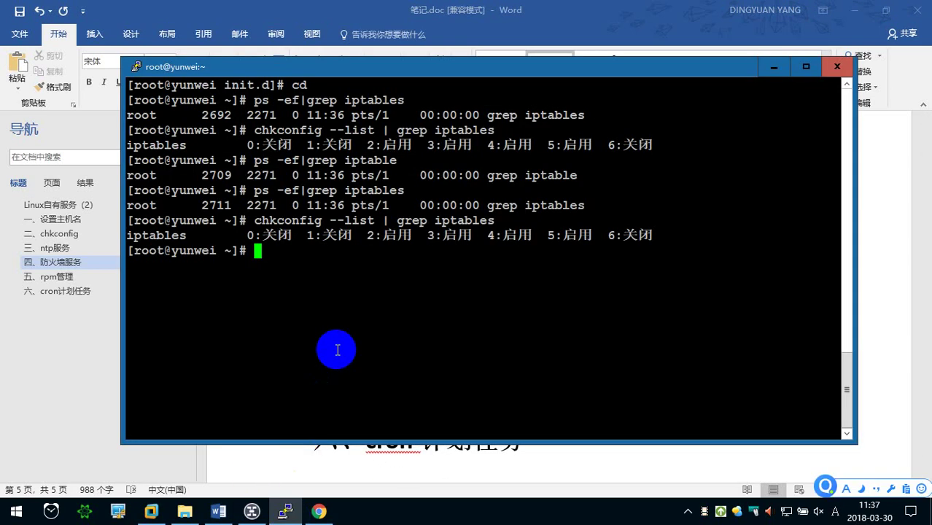
Step: Stop the firewall with 'service iptables stop'
{"action": "type", "text": "SERVI"}
{"action": "key", "text": "BackSpace"}
{"action": "key", "text": "BackSpace"}
{"action": "key", "text": "BackSpace"}
{"action": "key", "text": "BackSpace"}
{"action": "key", "text": "Caps_Lock"}
{"action": "key", "text": "BackSpace"}
{"action": "type", "text": "service "}
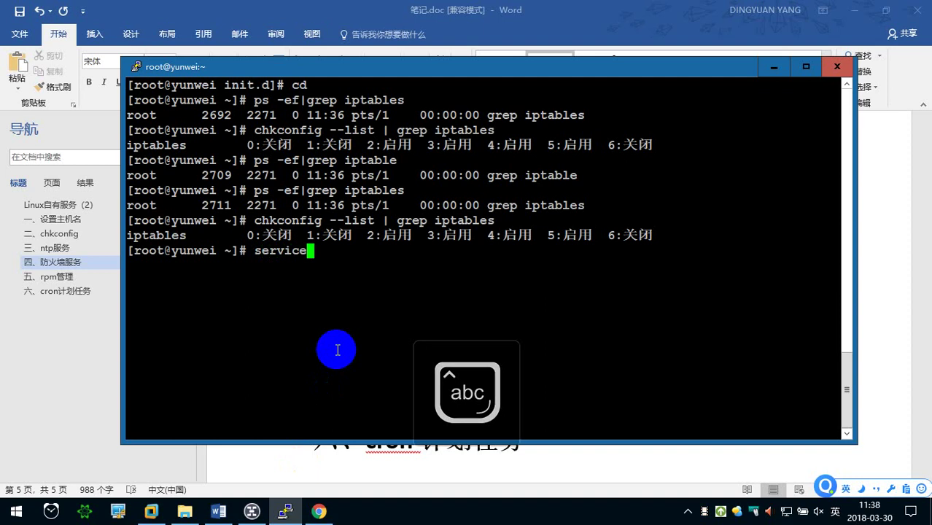
{"action": "type", "text": "iptables stop"}
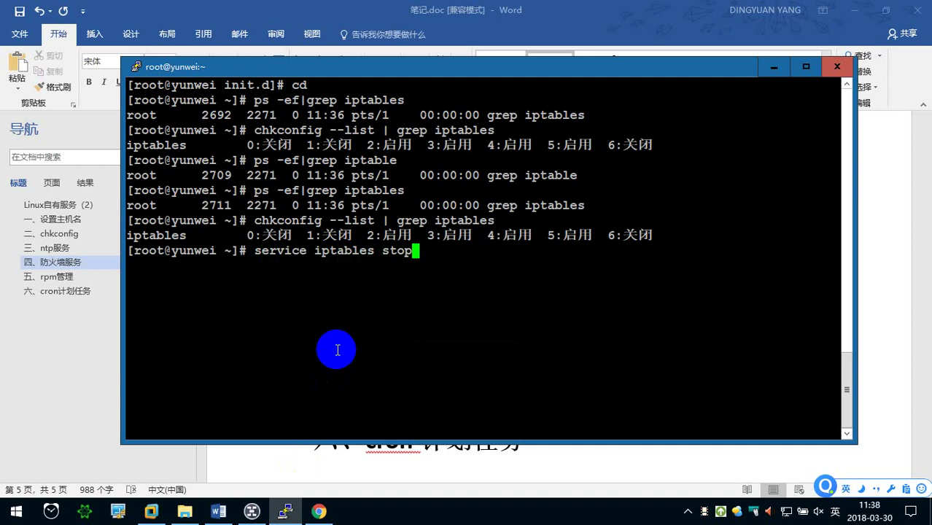
{"action": "key", "text": "Return"}
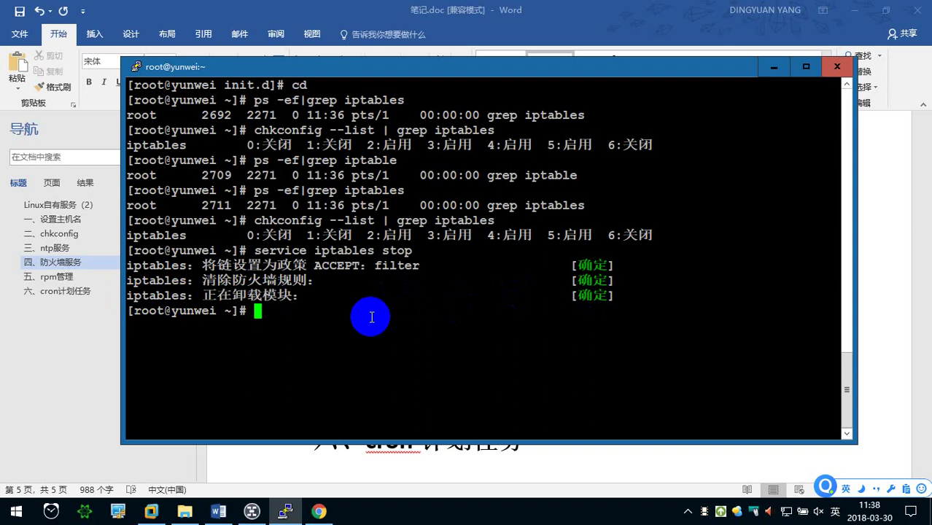
Step: Check for httpd with 'ps -ef|grep httpd', then start it with 'service httpd start'
{"action": "type", "text": "ps -ef|grep httpd"}
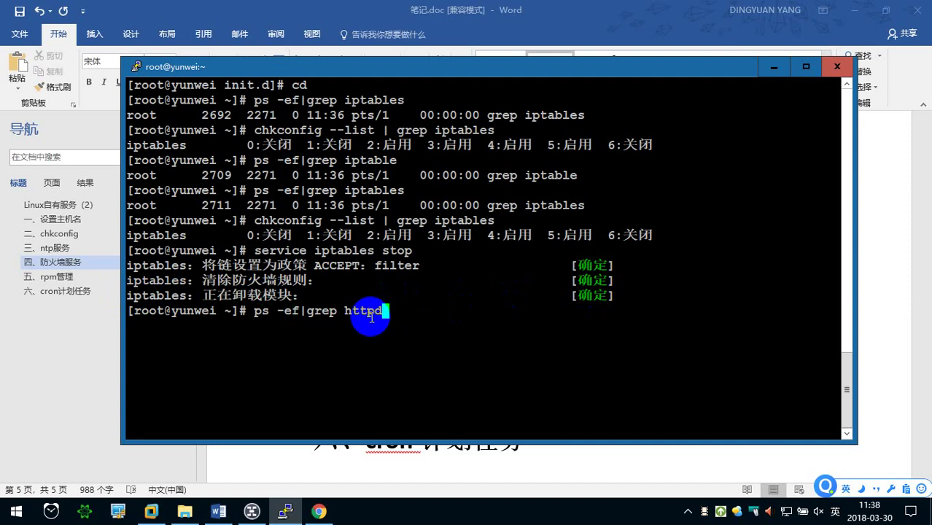
{"action": "key", "text": "Return"}
{"action": "key", "text": "Up"}
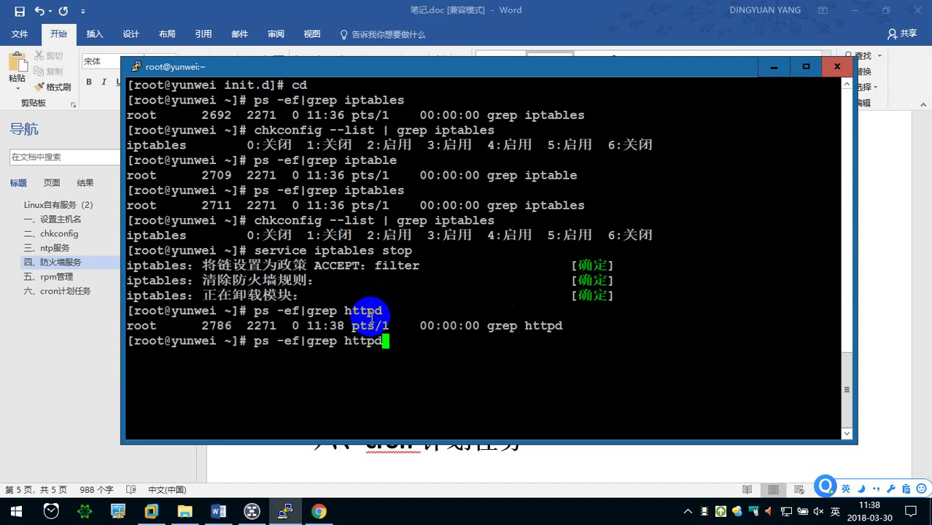
{"action": "key", "text": "Up"}
{"action": "key", "text": "BackSpace"}
{"action": "key", "text": "BackSpace"}
{"action": "key", "text": "BackSpace"}
{"action": "key", "text": "BackSpace"}
{"action": "key", "text": "BackSpace"}
{"action": "key", "text": "BackSpace"}
{"action": "key", "text": "BackSpace"}
{"action": "key", "text": "BackSpace"}
{"action": "key", "text": "BackSpace"}
{"action": "key", "text": "BackSpace"}
{"action": "key", "text": "BackSpace"}
{"action": "key", "text": "BackSpace"}
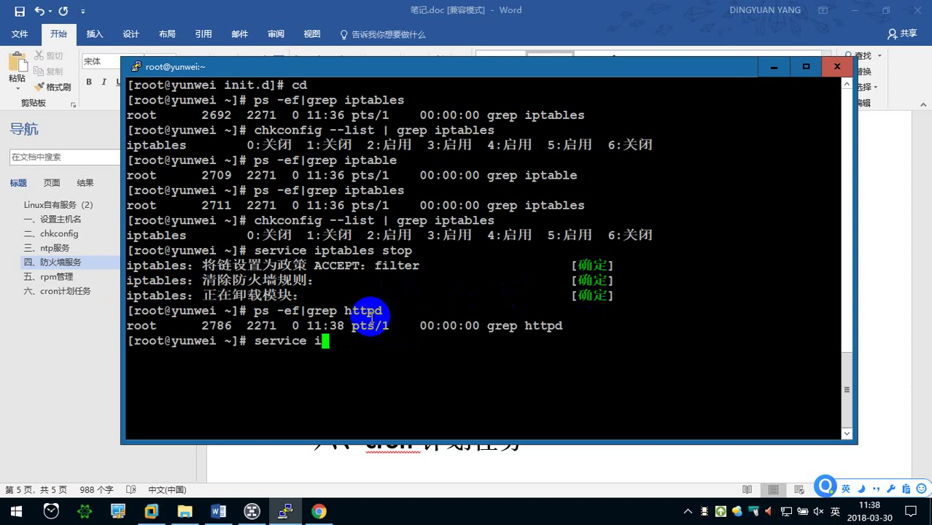
{"action": "key", "text": "BackSpace"}
{"action": "type", "text": "httpd start"}
{"action": "key", "text": "Return"}
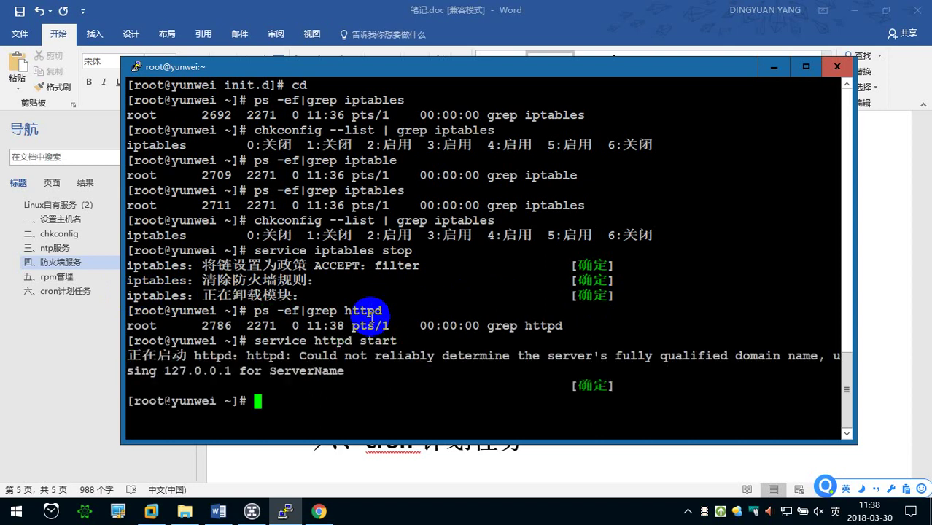
Step: Load 192.168.21.128 in a new Chrome tab to see the Apache 2 Test Page
{"action": "left_click", "coordinate": [319, 511]}
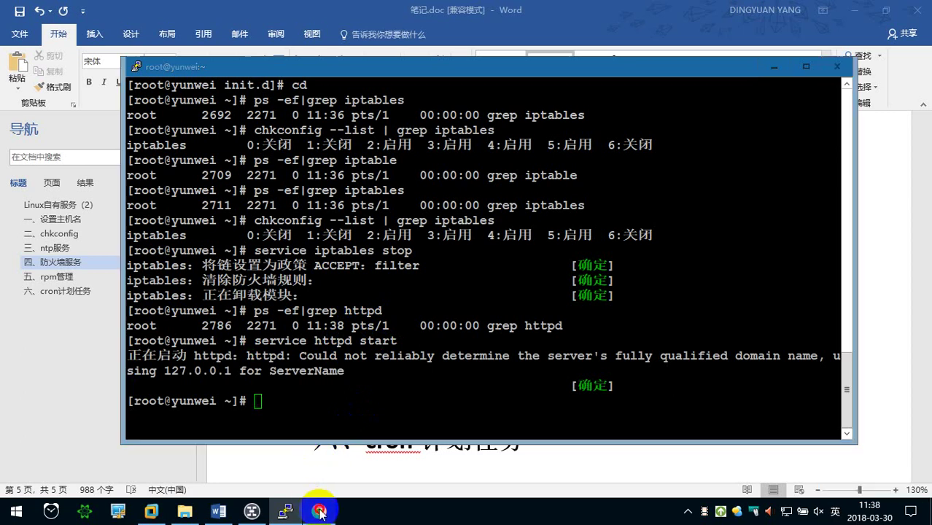
{"action": "left_click", "coordinate": [286, 11]}
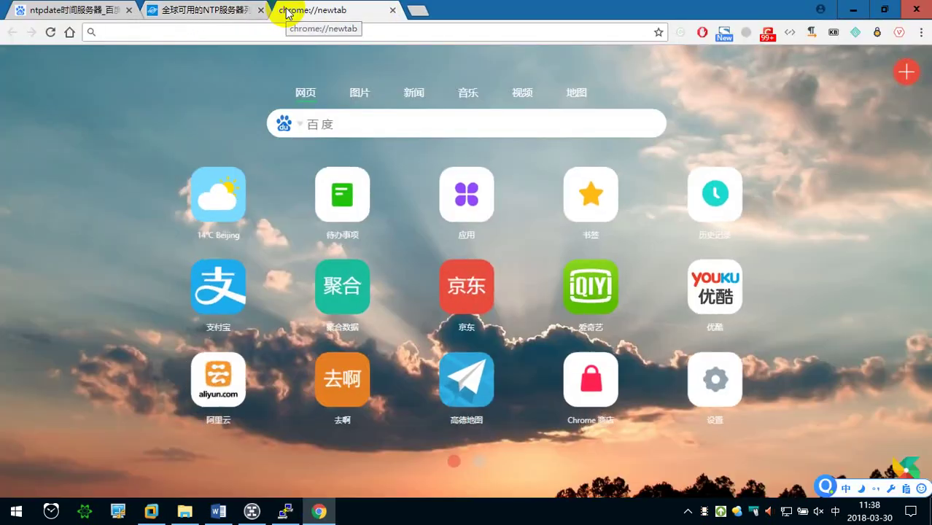
{"action": "type", "text": "192.168."}
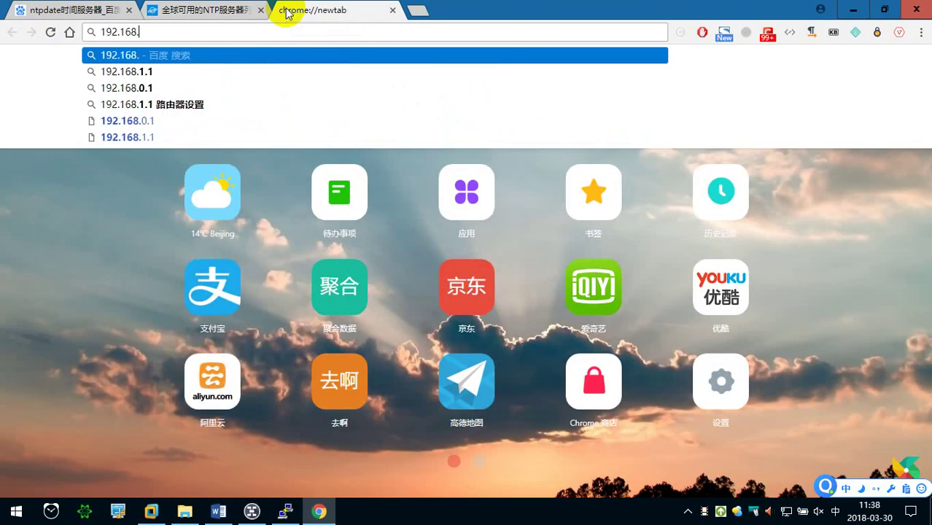
{"action": "type", "text": "21.128"}
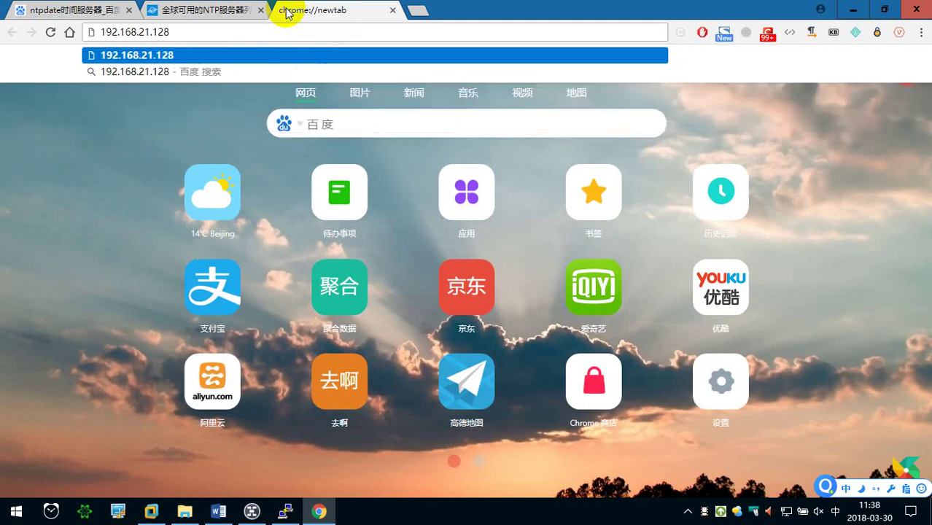
{"action": "key", "text": "Return"}
{"action": "left_click", "coordinate": [356, 68]}
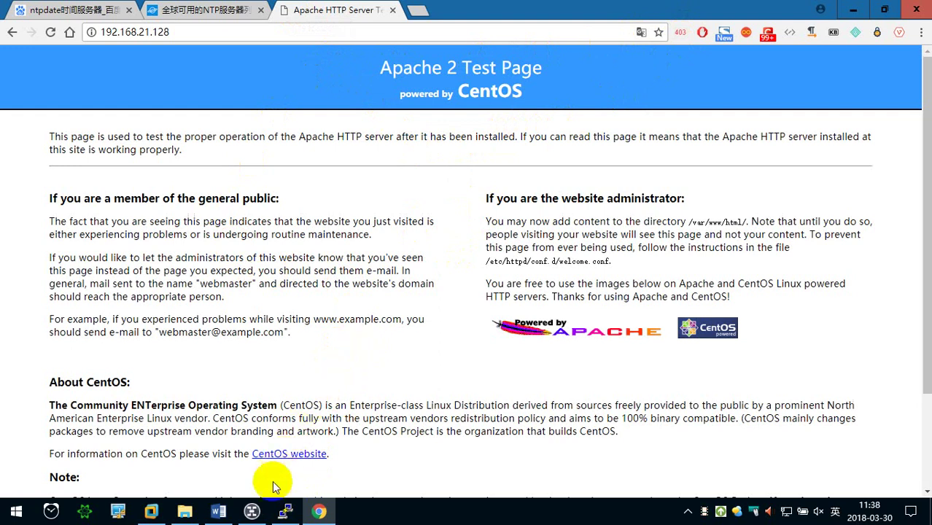
{"action": "mouse_move", "coordinate": [285, 513]}
Step: Type '/etc/init.d/iptables start/stop/restart' on a new line under the service iptables command
{"action": "left_click", "coordinate": [218, 510]}
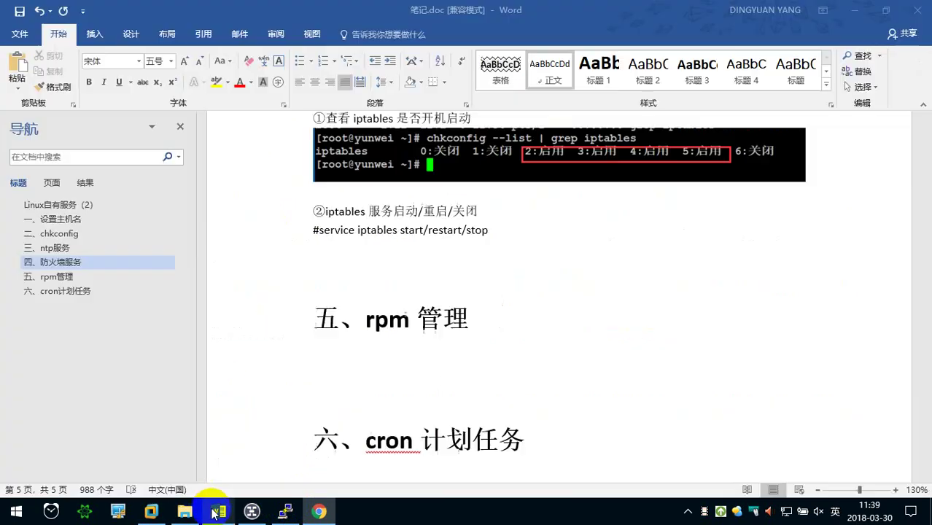
{"action": "scroll", "coordinate": [466, 304], "scroll_direction": "up", "scroll_amount": 10}
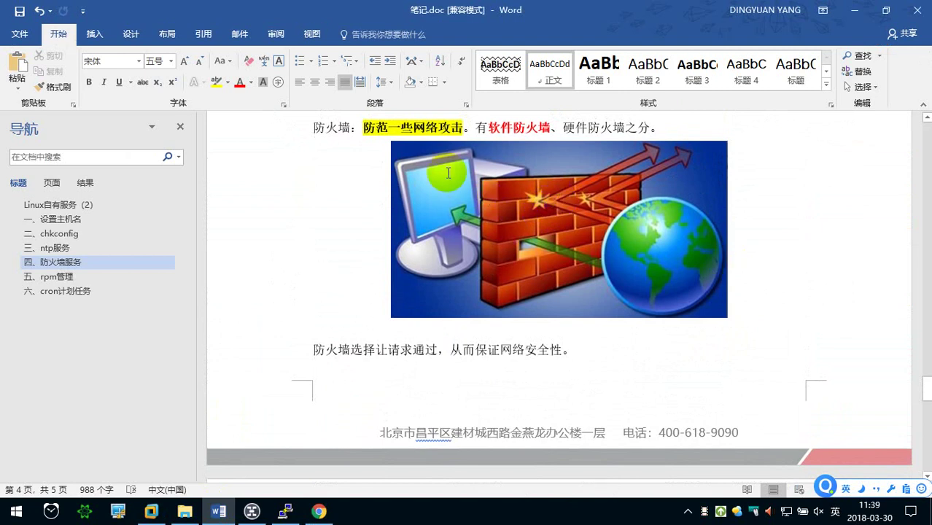
{"action": "scroll", "coordinate": [496, 300], "scroll_direction": "down", "scroll_amount": 5}
{"action": "scroll", "coordinate": [480, 306], "scroll_direction": "down", "scroll_amount": 2}
{"action": "scroll", "coordinate": [350, 376], "scroll_direction": "down", "scroll_amount": 1}
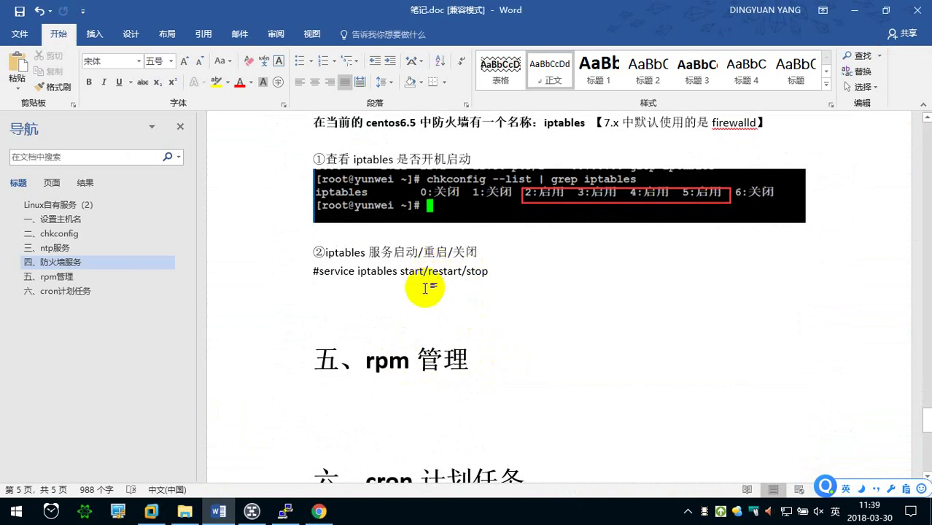
{"action": "type", "text": "/etc/init.d"}
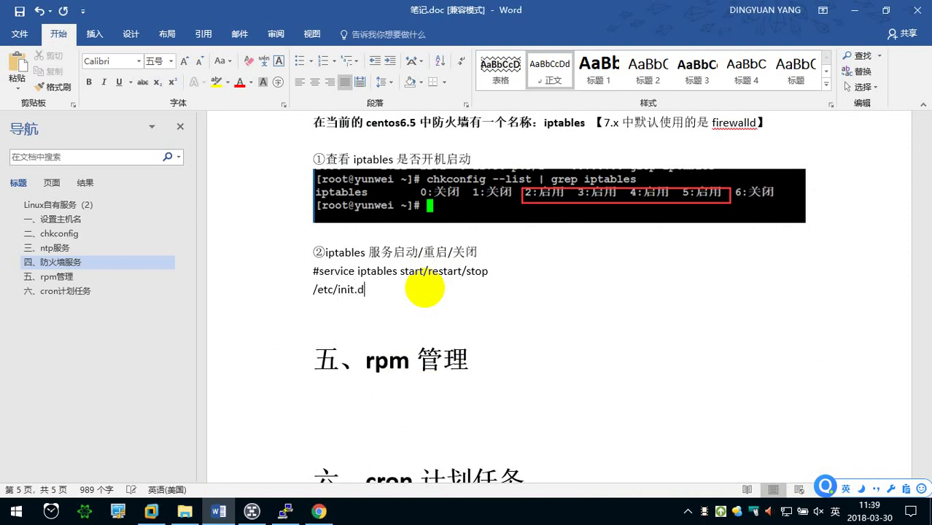
{"action": "type", "text": "/iptables start/stop/restart"}
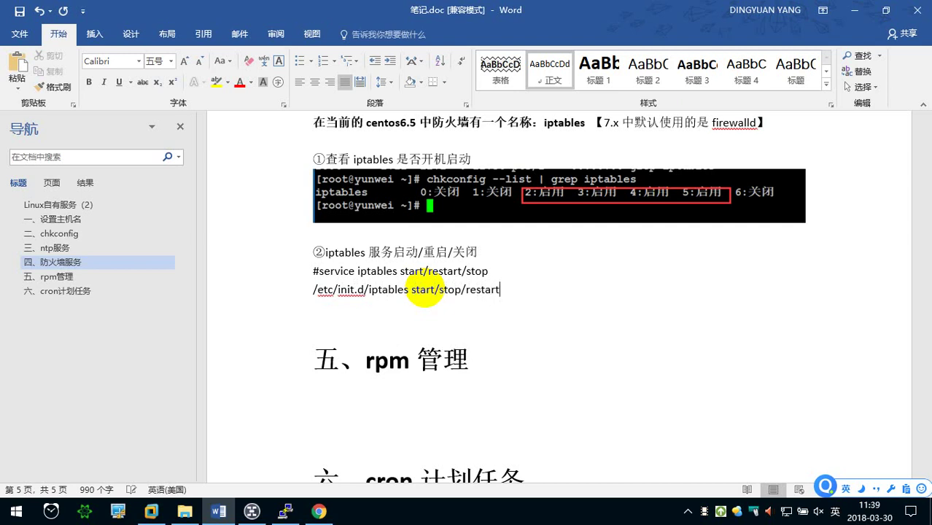
{"action": "key", "text": "Return"}
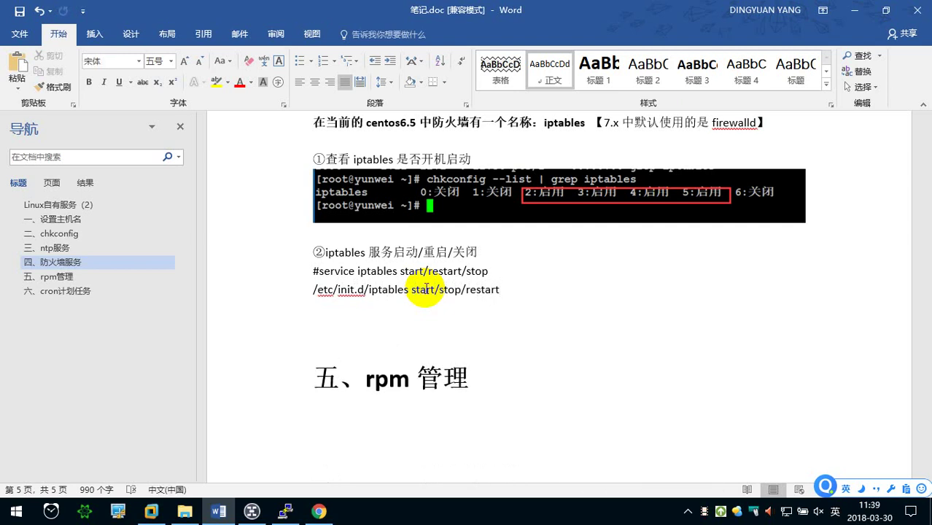
Step: In PuTTY, change into /etc/init.d and try 'iptables start'
{"action": "left_click", "coordinate": [285, 511]}
{"action": "type", "text": "cd /etc/init"}
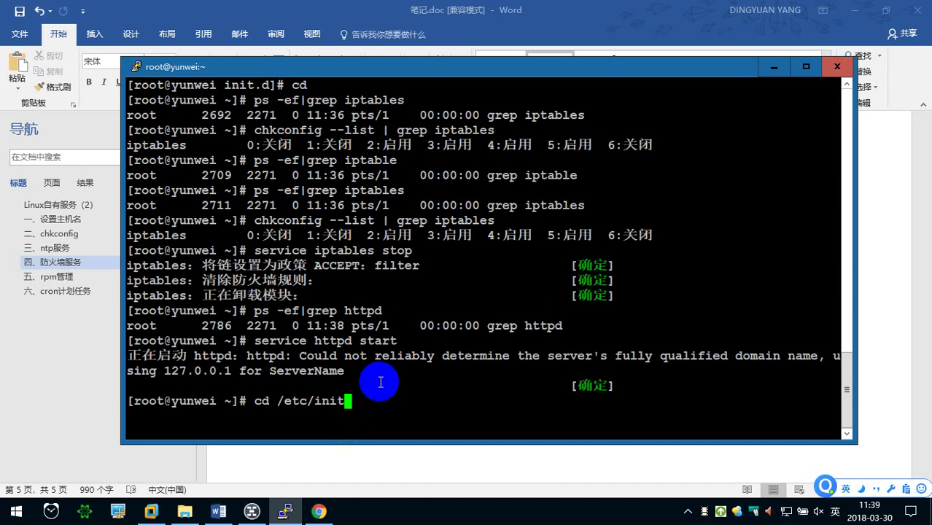
{"action": "type", "text": ".d"}
{"action": "key", "text": "Return"}
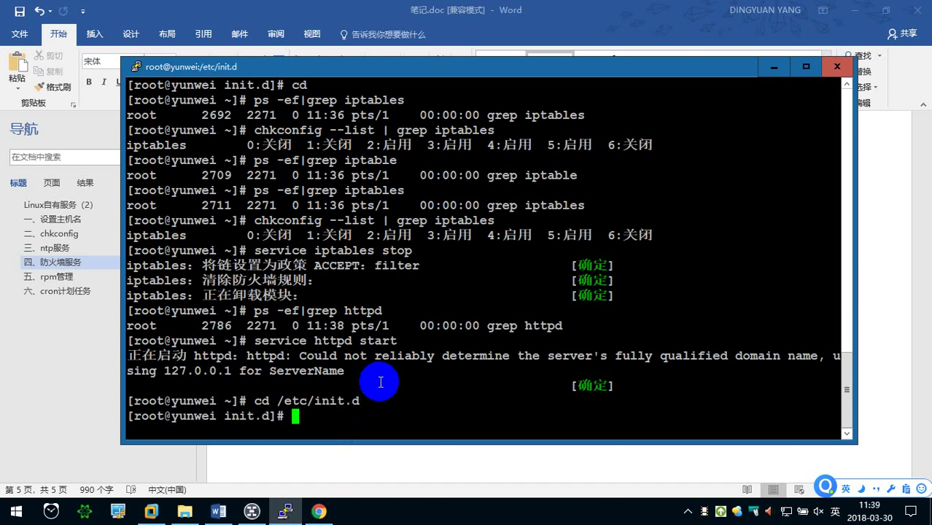
{"action": "type", "text": "iptables start"}
{"action": "key", "text": "Return"}
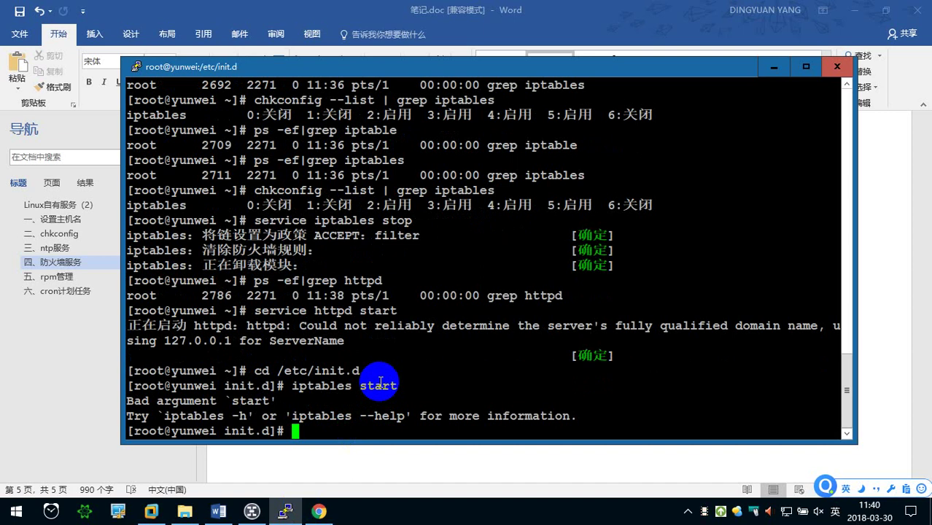
Step: Try 'network restart', then list the init.d scripts with ls
{"action": "key", "text": "Up"}
{"action": "key", "text": "BackSpace"}
{"action": "key", "text": "BackSpace"}
{"action": "key", "text": "BackSpace"}
{"action": "key", "text": "BackSpace"}
{"action": "key", "text": "BackSpace"}
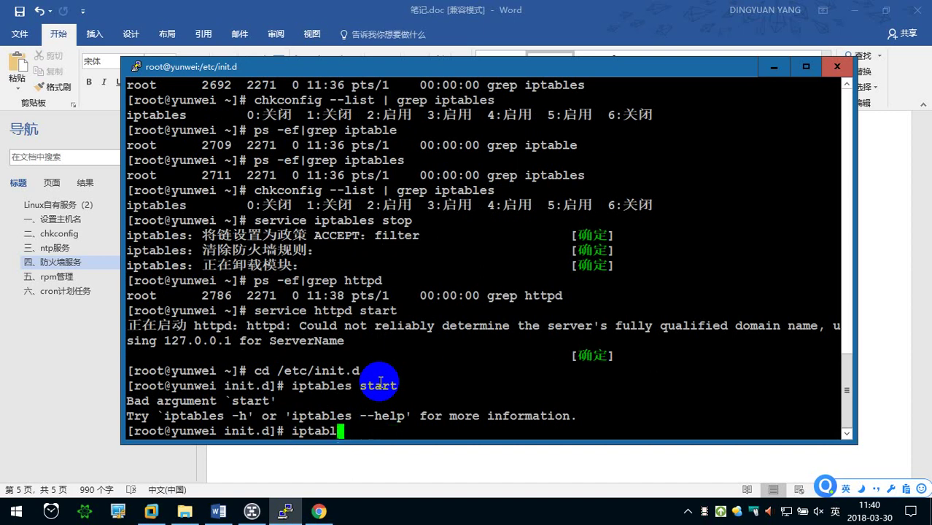
{"action": "key", "text": "BackSpace"}
{"action": "key", "text": "BackSpace"}
{"action": "key", "text": "BackSpace"}
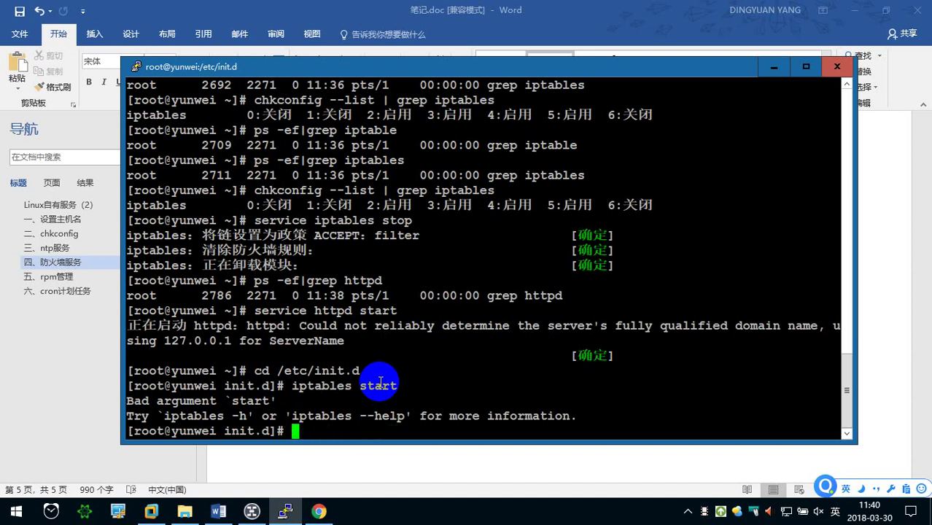
{"action": "type", "text": "networl"}
{"action": "key", "text": "BackSpace"}
{"action": "type", "text": "k "}
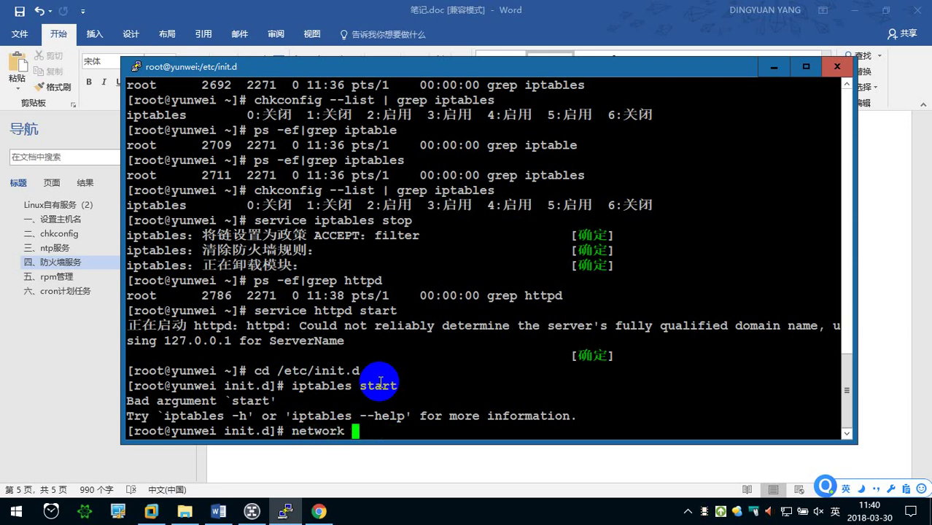
{"action": "type", "text": "restart"}
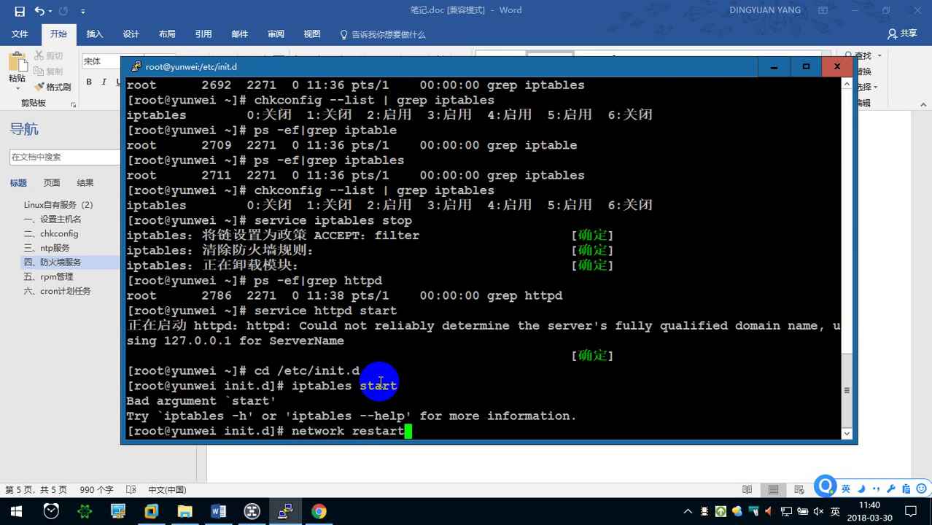
{"action": "key", "text": "Return"}
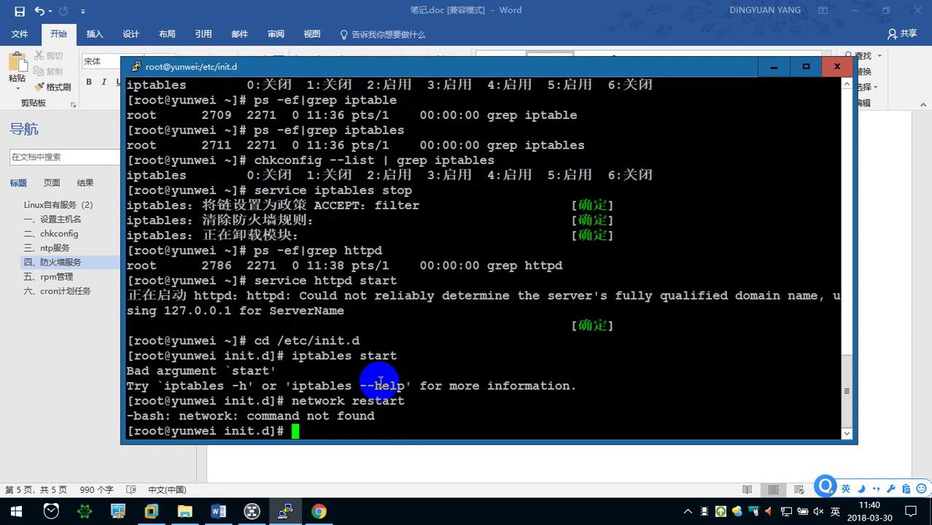
{"action": "type", "text": "ls"}
{"action": "key", "text": "Return"}
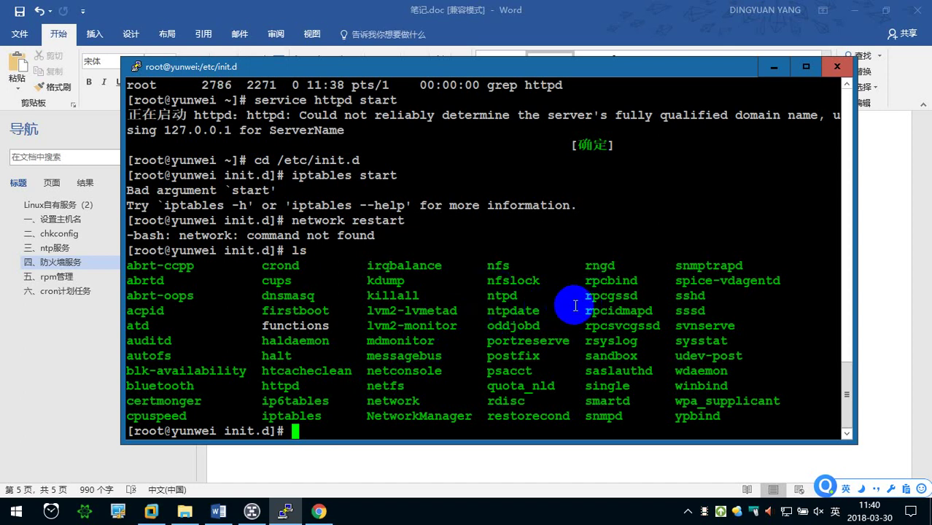
Step: Highlight 'network' in the ls listing and in the failed network restart command
{"action": "double_click", "coordinate": [371, 401]}
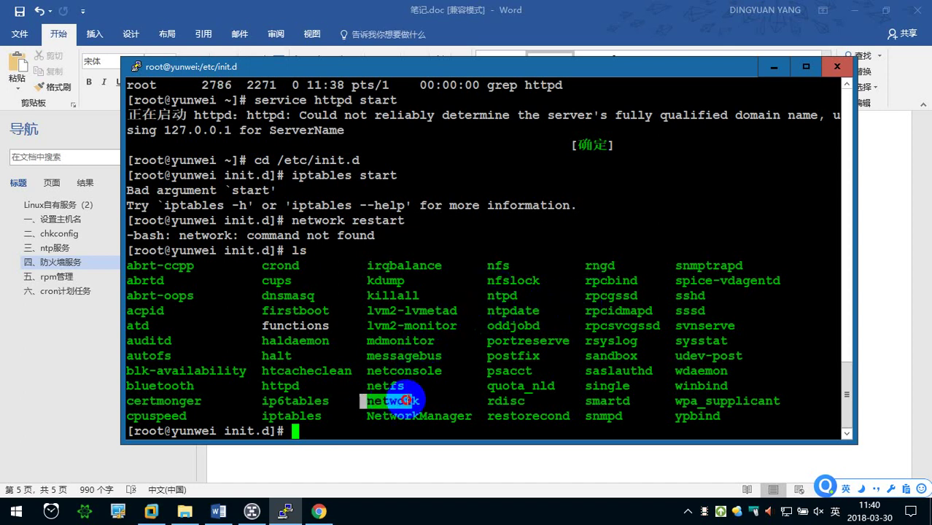
{"action": "left_click", "coordinate": [374, 404]}
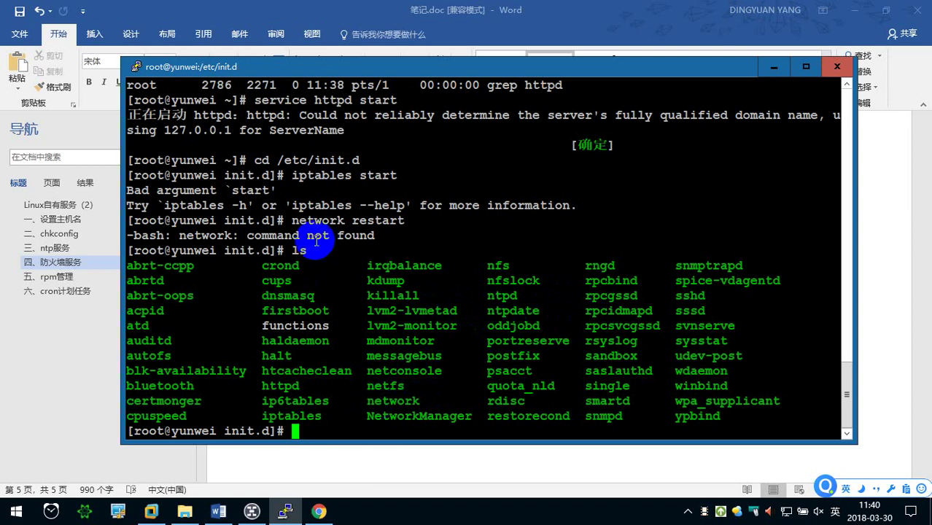
{"action": "left_click_drag", "start_coordinate": [288, 220], "coordinate": [388, 222]}
{"action": "left_click", "coordinate": [393, 217]}
{"action": "left_click_drag", "start_coordinate": [292, 220], "coordinate": [388, 221]}
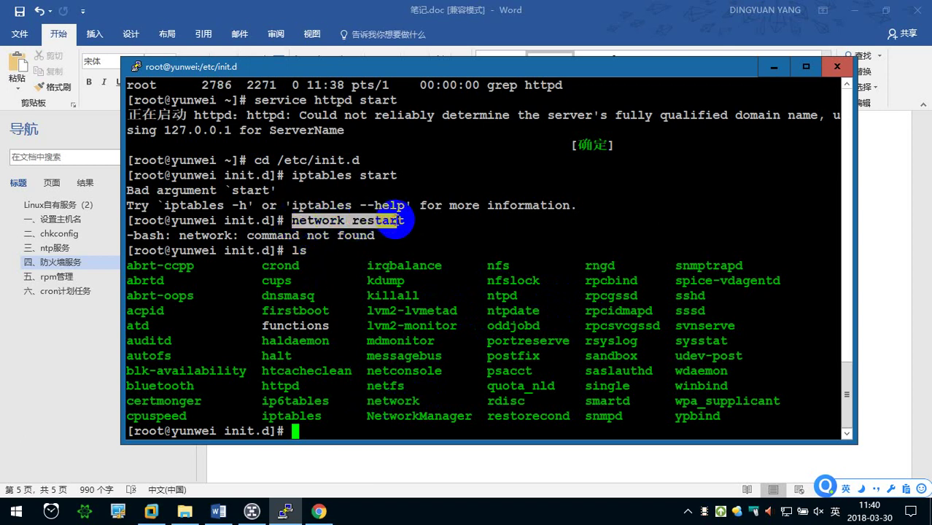
{"action": "left_click", "coordinate": [289, 223]}
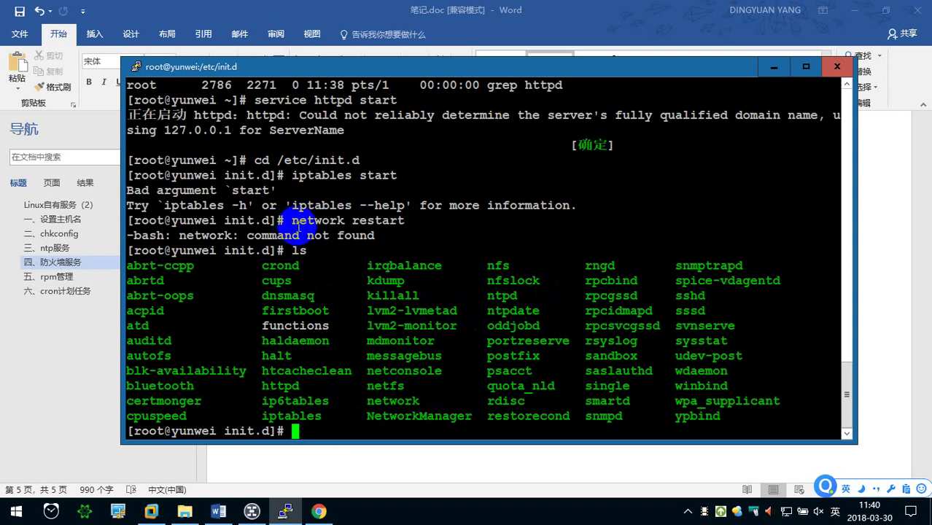
{"action": "left_click_drag", "start_coordinate": [291, 221], "coordinate": [344, 220]}
{"action": "left_click", "coordinate": [349, 325]}
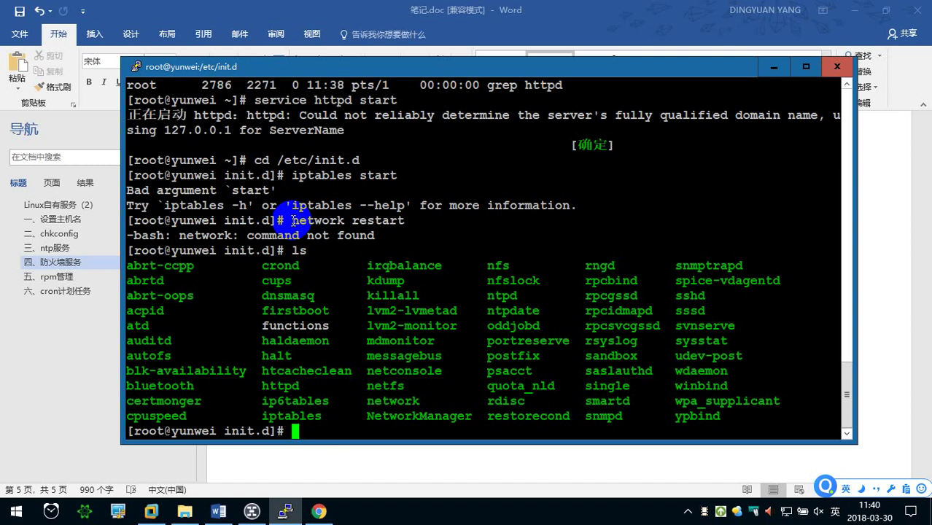
{"action": "left_click_drag", "start_coordinate": [291, 220], "coordinate": [341, 220]}
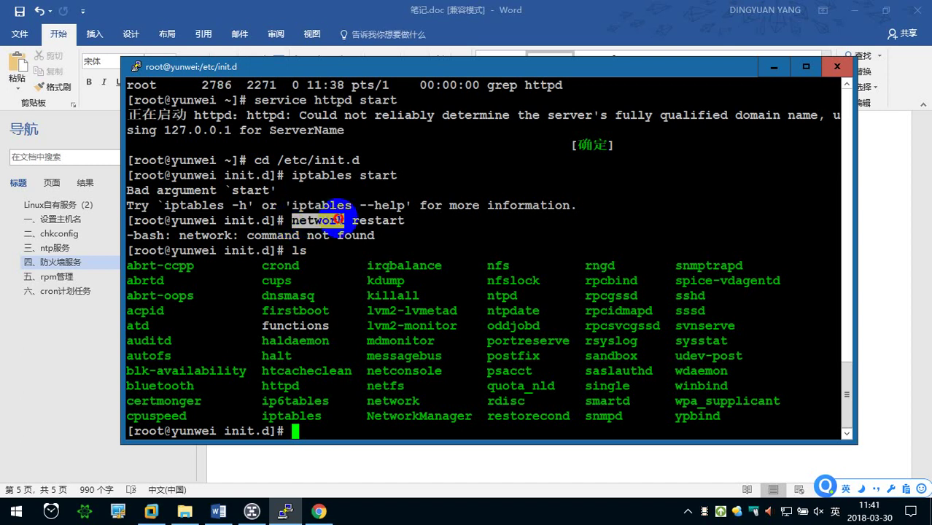
{"action": "left_click_drag", "start_coordinate": [339, 219], "coordinate": [344, 221]}
{"action": "left_click", "coordinate": [327, 360]}
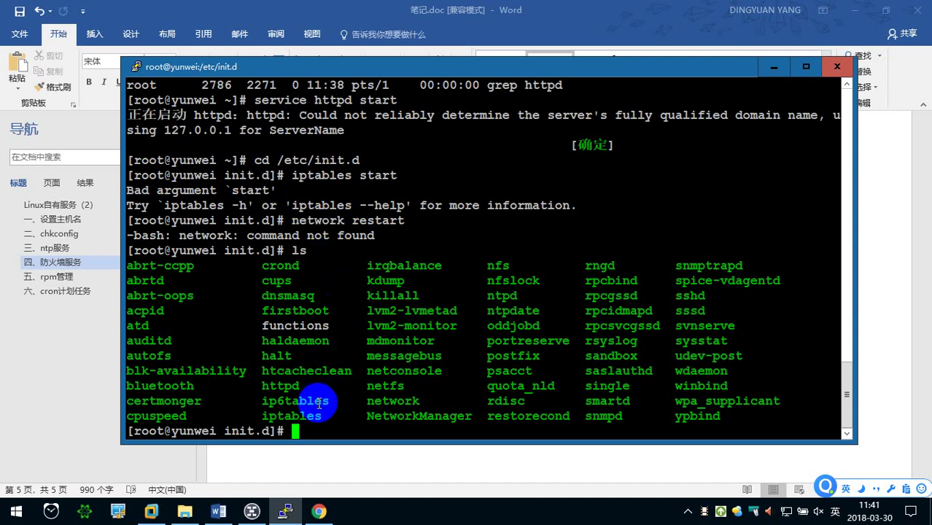
Step: Restart networking by running './network restart' from /etc/init.d
{"action": "type", "text": "ls"}
{"action": "key", "text": "Up"}
{"action": "key", "text": "Up"}
{"action": "key", "text": "Home"}
{"action": "type", "text": "./"}
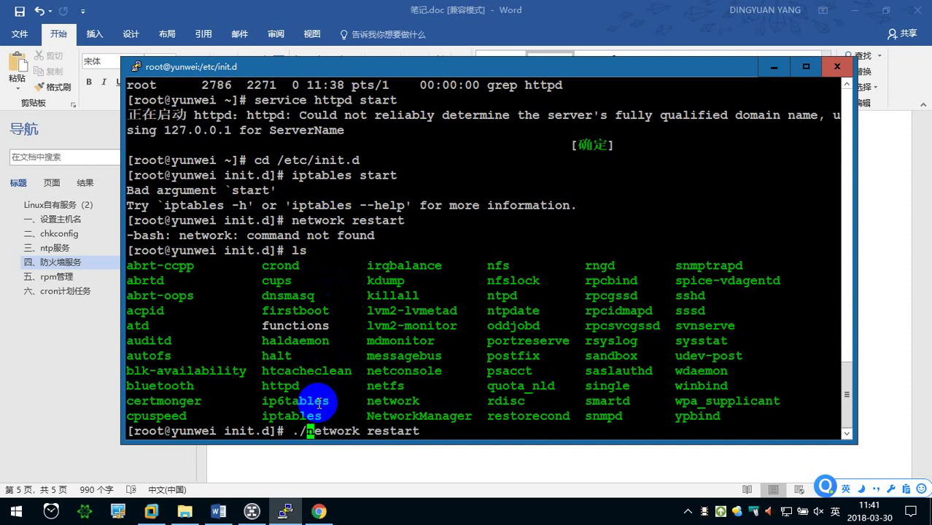
{"action": "key", "text": "Return"}
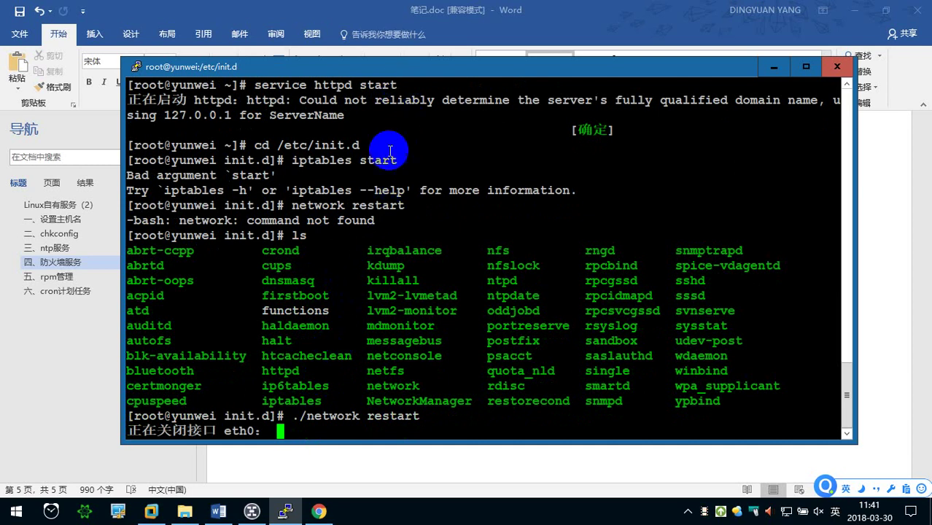
Step: Open a duplicate PuTTY session to 192.168.21.128 from the title-bar menu
{"action": "right_click", "coordinate": [425, 67]}
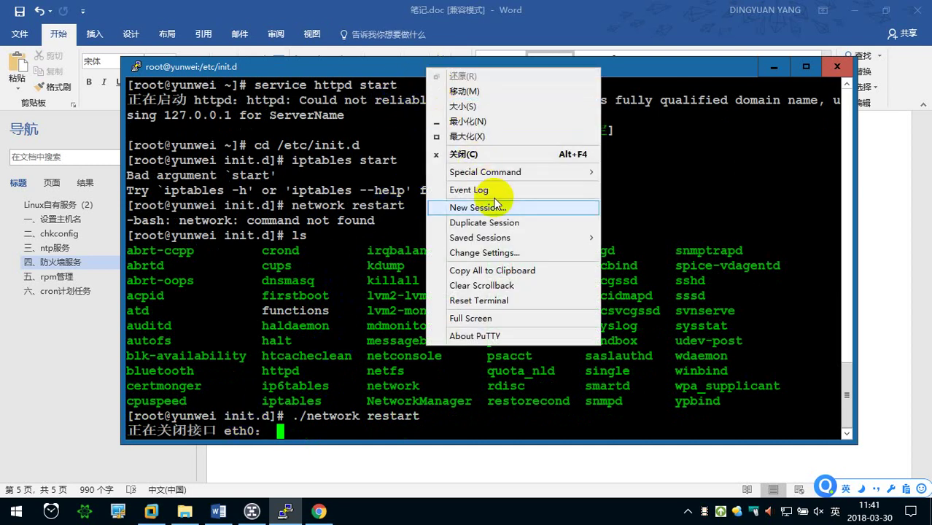
{"action": "left_click", "coordinate": [349, 347]}
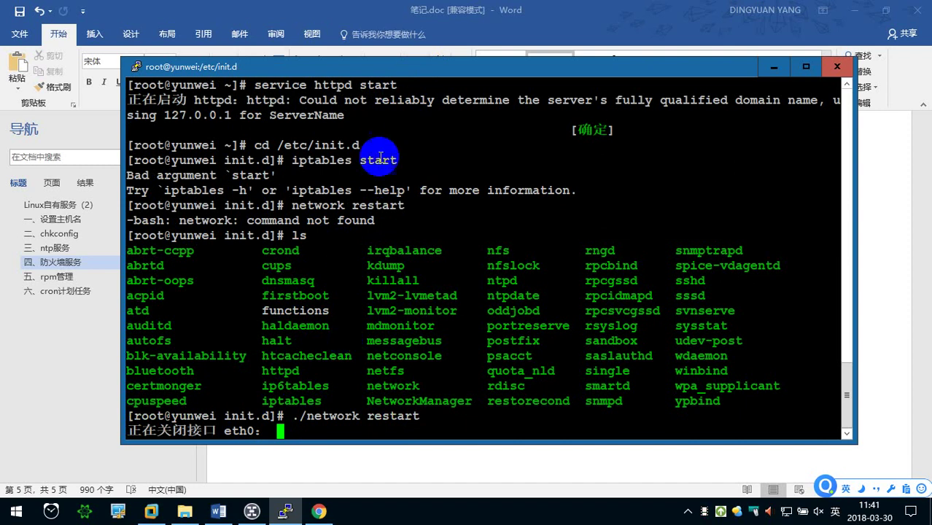
{"action": "right_click", "coordinate": [405, 70]}
{"action": "left_click", "coordinate": [470, 225]}
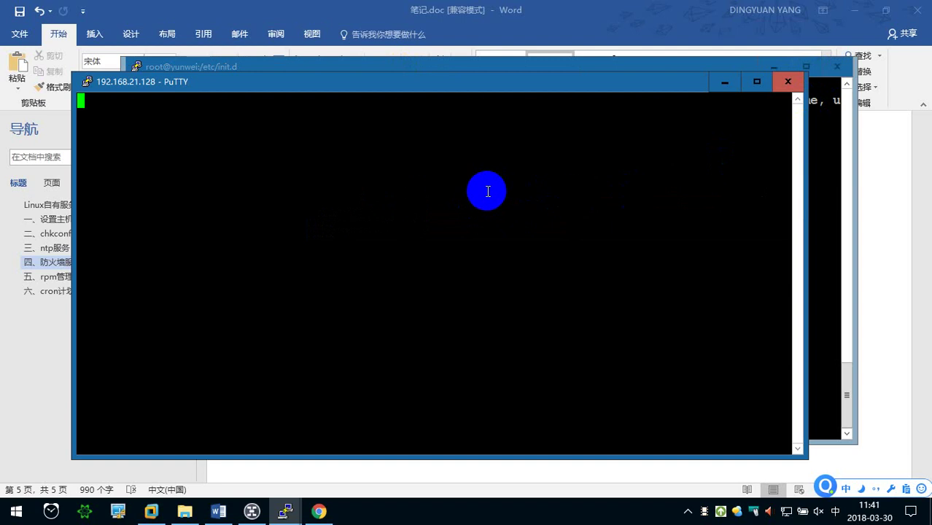
Step: Run ifconfig in the VMware console to find eth0 now at 192.168.21.131
{"action": "left_click", "coordinate": [153, 513]}
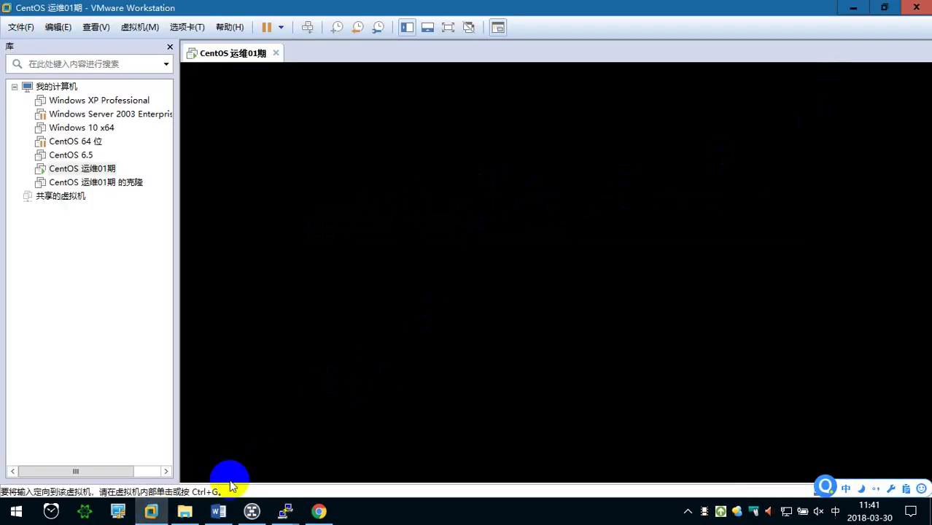
{"action": "left_click", "coordinate": [480, 319]}
{"action": "key", "text": "Return"}
{"action": "key", "text": "Return"}
{"action": "type", "text": "ifconfig"}
{"action": "key", "text": "Return"}
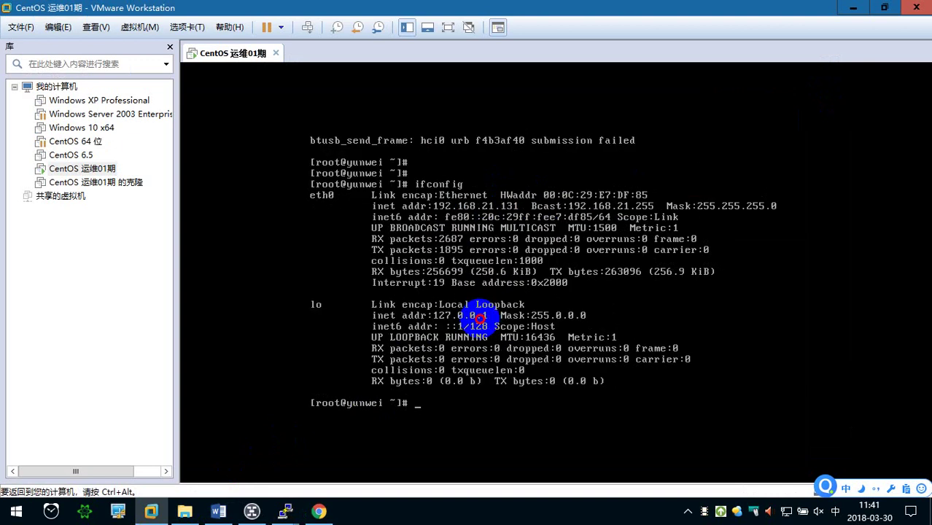
{"action": "key", "text": "ctrl+alt"}
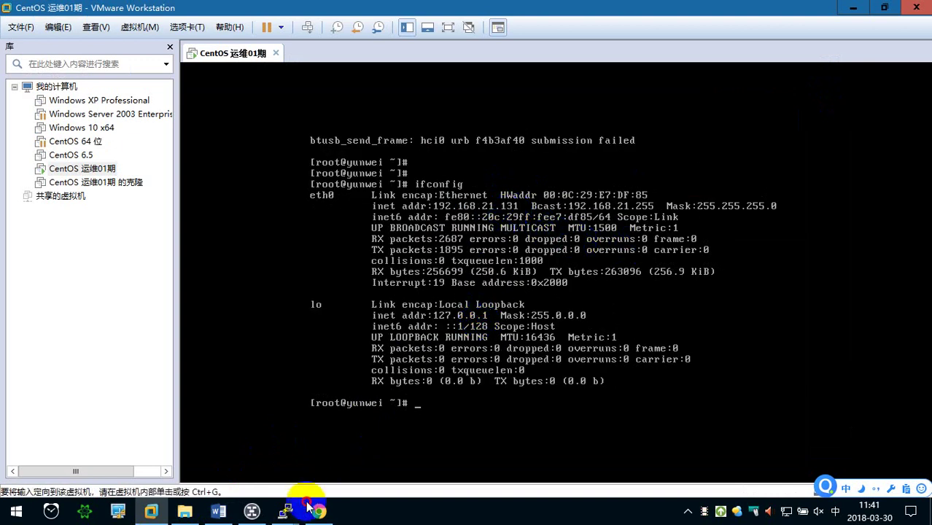
Step: Close the dead duplicate PuTTY session and start setting up a New Session
{"action": "left_click", "coordinate": [285, 515]}
{"action": "left_click", "coordinate": [354, 454]}
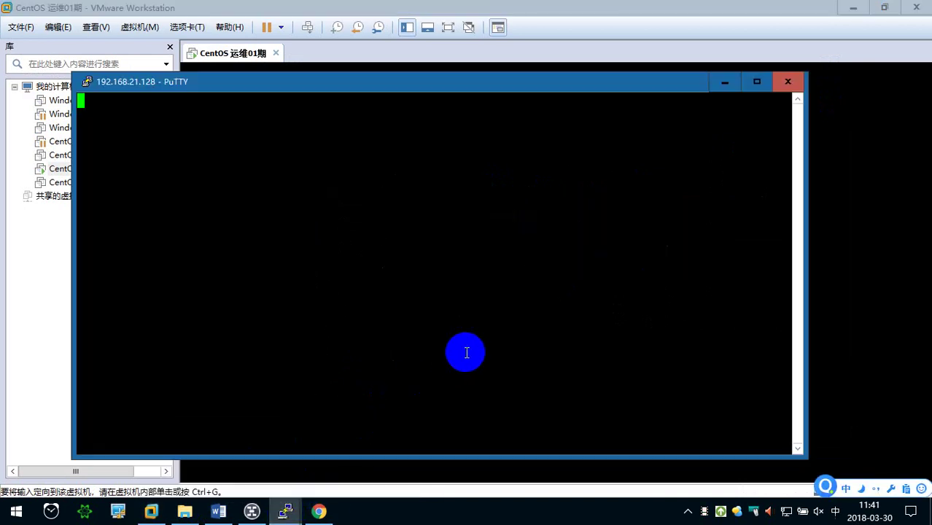
{"action": "left_click", "coordinate": [788, 85]}
{"action": "left_click", "coordinate": [474, 304]}
{"action": "left_click", "coordinate": [285, 511]}
{"action": "key", "text": "Return"}
{"action": "right_click", "coordinate": [387, 73]}
{"action": "left_click", "coordinate": [440, 196]}
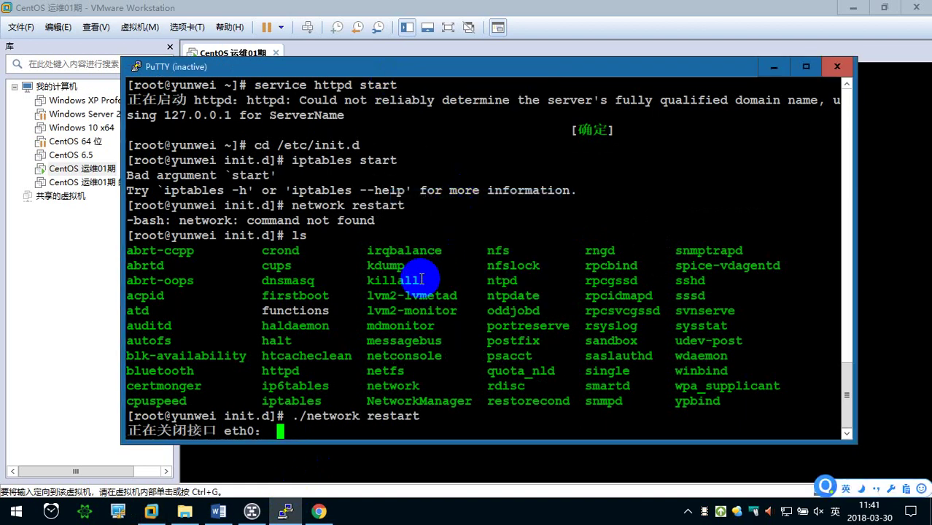
Step: Connect PuTTY to 192.168.21.131, accept the host key, and log in as root
{"action": "type", "text": "192.168.21.131"}
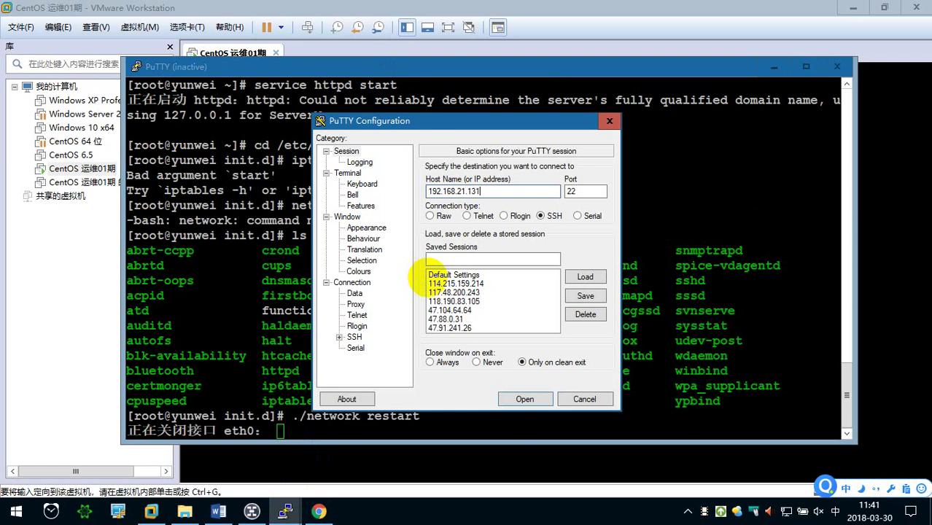
{"action": "key", "text": "Return"}
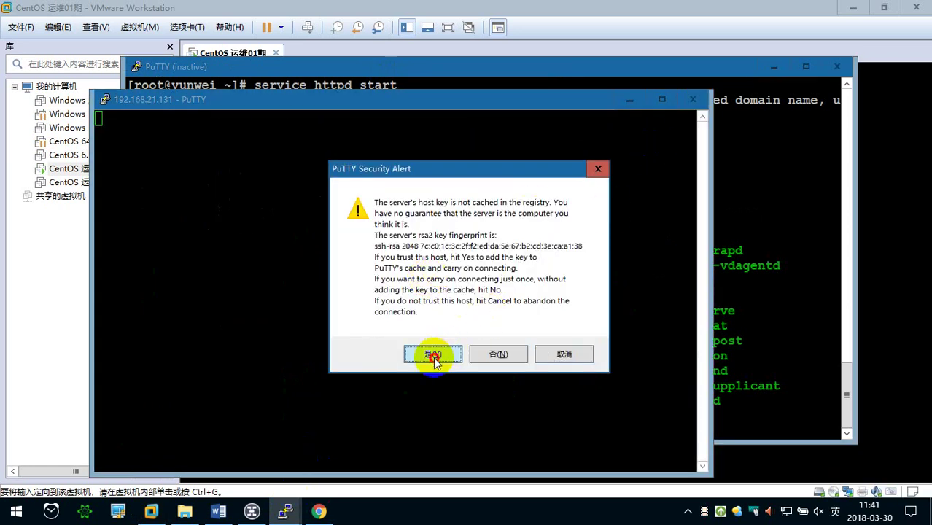
{"action": "left_click", "coordinate": [430, 354]}
{"action": "type", "text": "root"}
{"action": "key", "text": "space"}
{"action": "key", "text": "Return"}
{"action": "key", "text": "shift"}
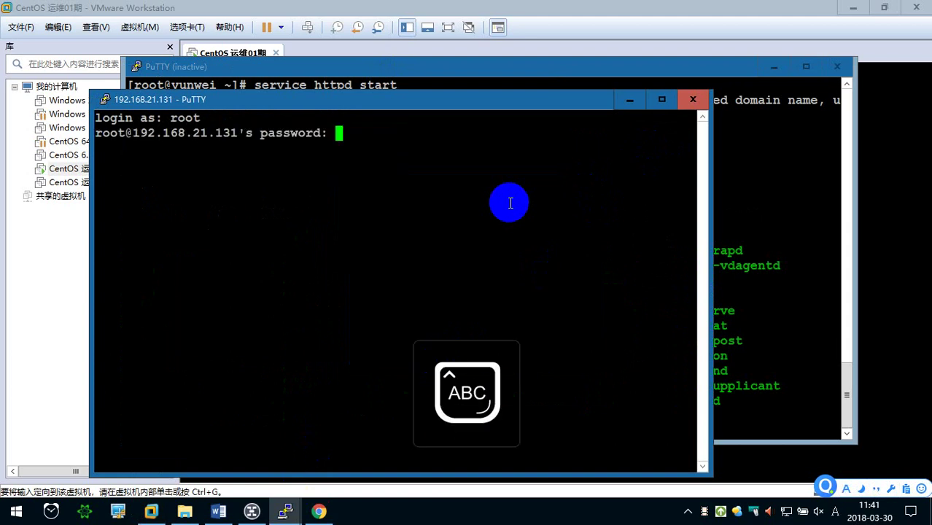
{"action": "key", "text": "Return"}
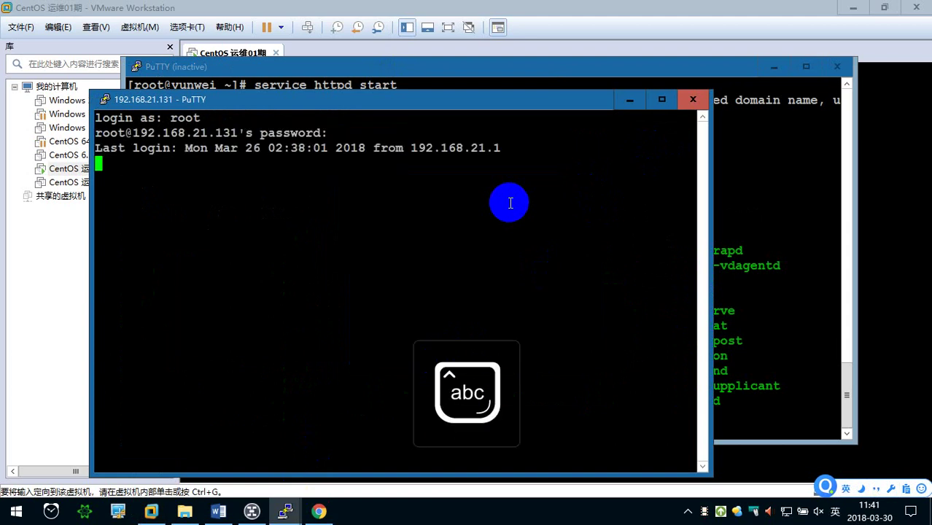
Step: Close the old inactive terminal, recentre the new one, and return to the Word notes
{"action": "left_click", "coordinate": [836, 66]}
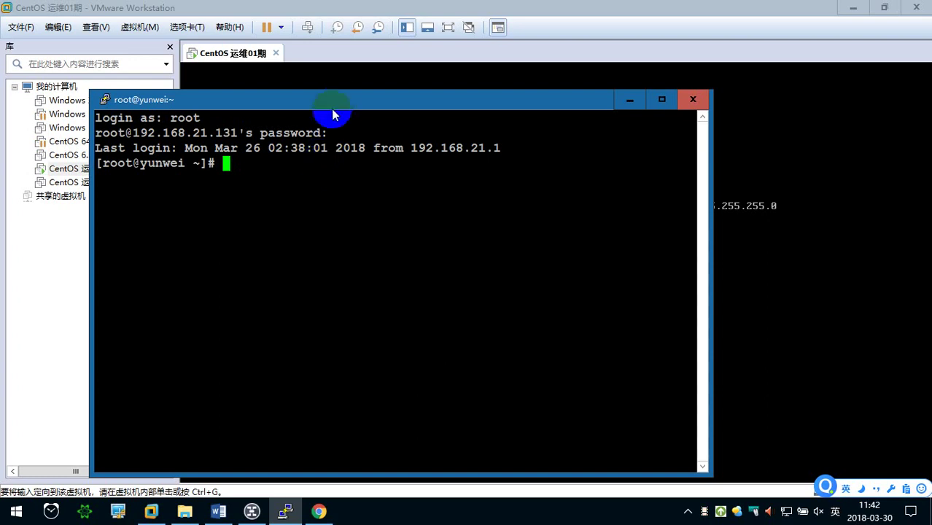
{"action": "left_click_drag", "start_coordinate": [334, 100], "coordinate": [454, 86]}
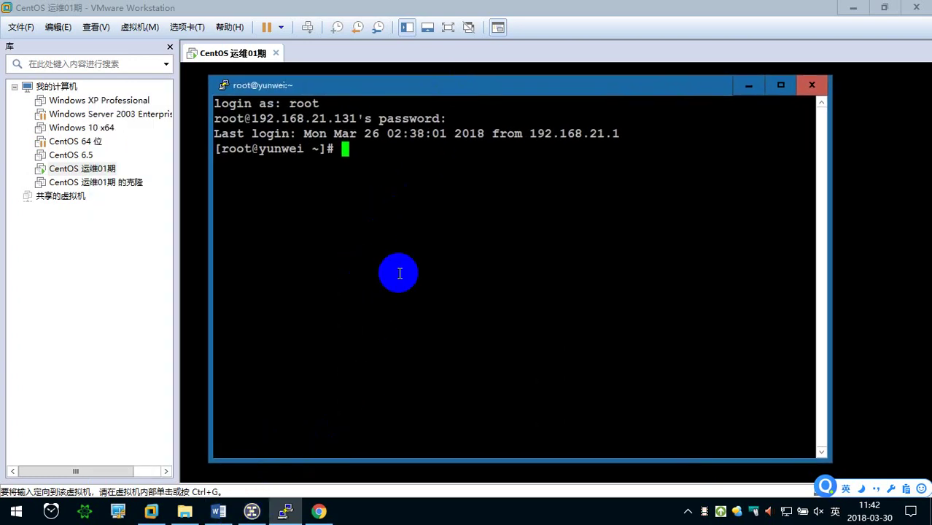
{"action": "left_click", "coordinate": [218, 510]}
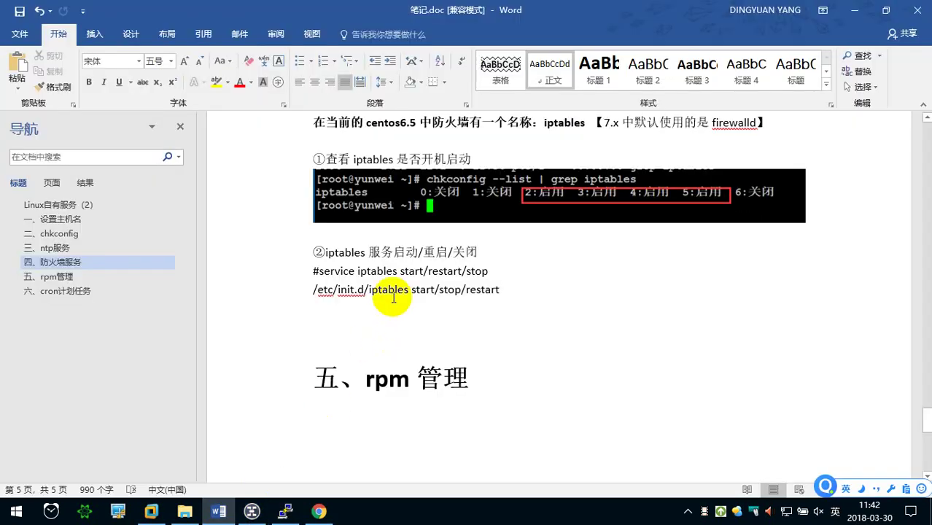
{"action": "left_click", "coordinate": [319, 510]}
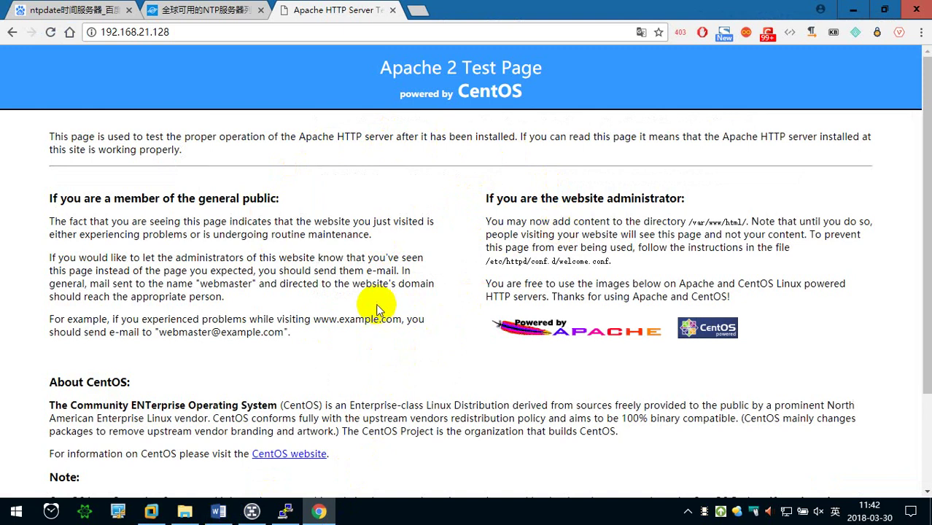
{"action": "mouse_move", "coordinate": [283, 513]}
{"action": "mouse_move", "coordinate": [156, 519]}
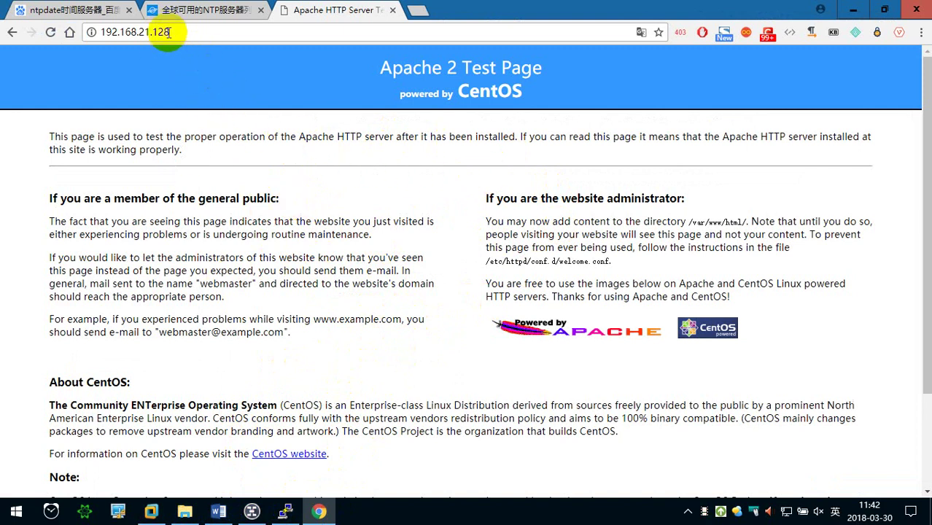
{"action": "left_click", "coordinate": [175, 32]}
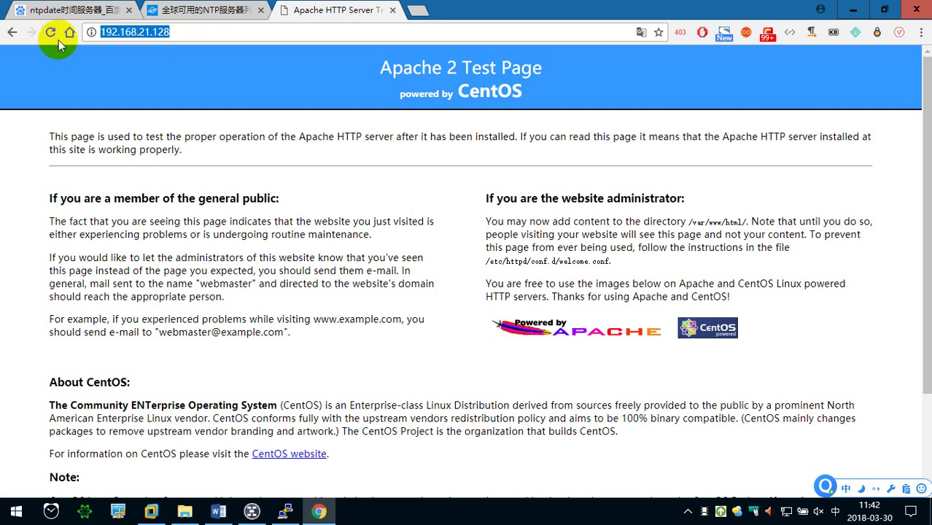
{"action": "left_click", "coordinate": [308, 260]}
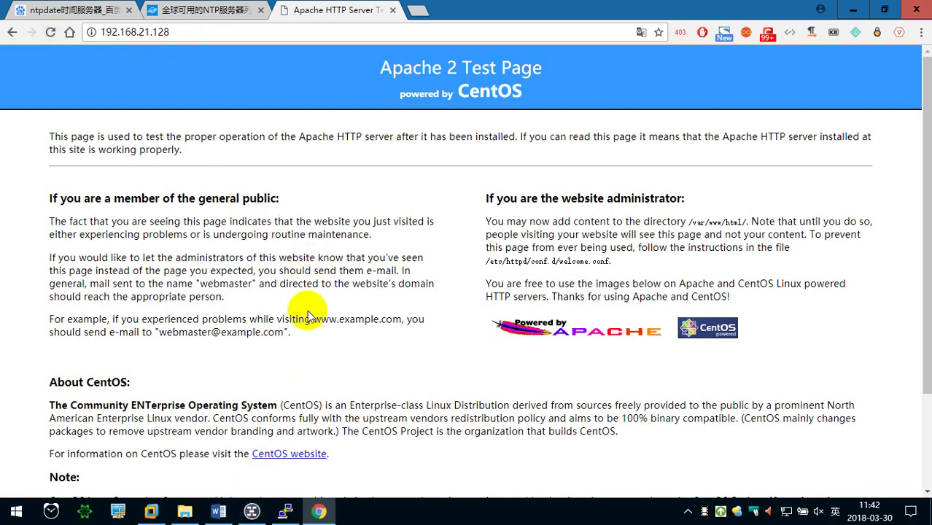
{"action": "left_click", "coordinate": [218, 510]}
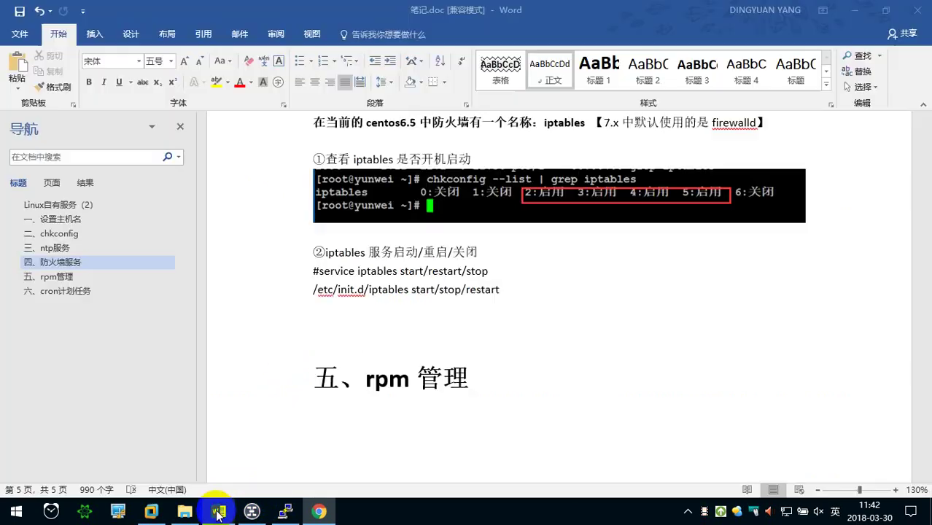
Step: Move /stop to the end of the init.d line so it reads start/restart/stop
{"action": "left_click", "coordinate": [426, 271]}
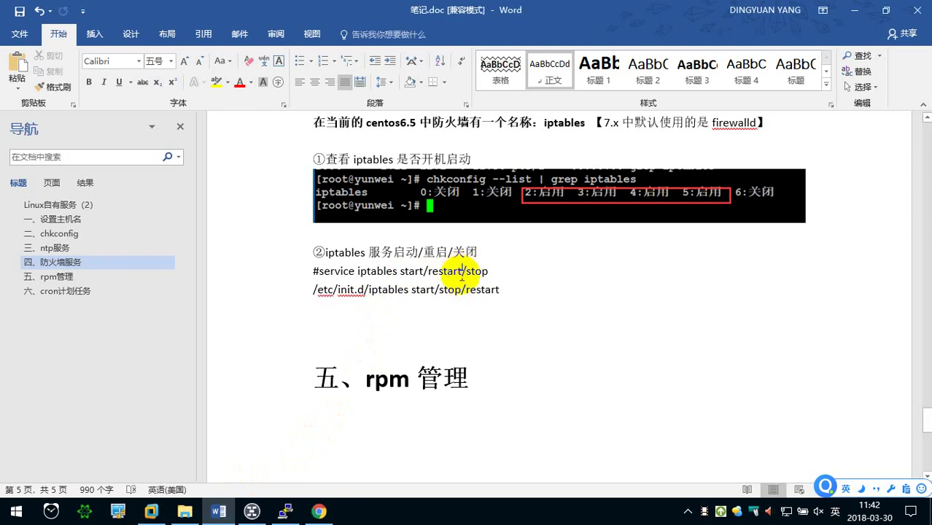
{"action": "left_click_drag", "start_coordinate": [462, 290], "coordinate": [437, 289]}
{"action": "key", "text": "ctrl+x"}
{"action": "left_click", "coordinate": [511, 289]}
{"action": "key", "text": "ctrl+v"}
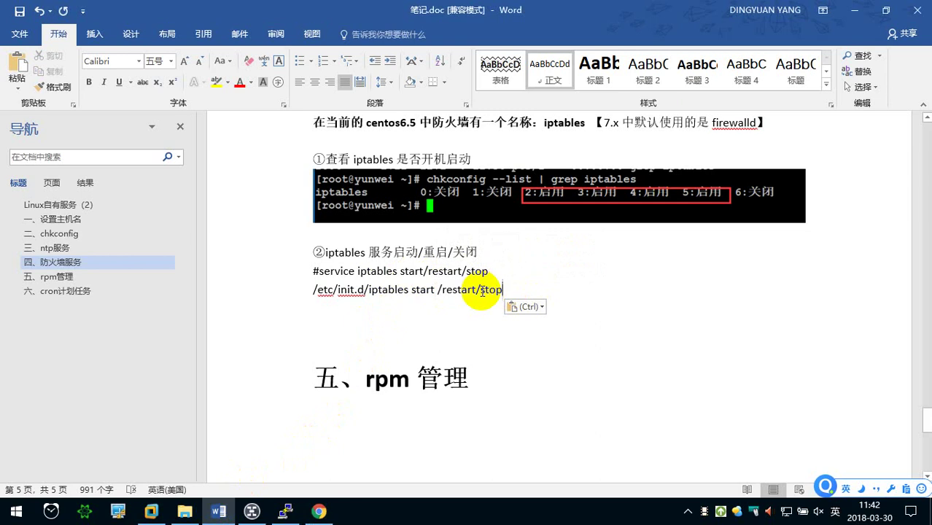
Step: Type the item ③查看 iptables 的状态（规则） on the line below
{"action": "left_click", "coordinate": [381, 317]}
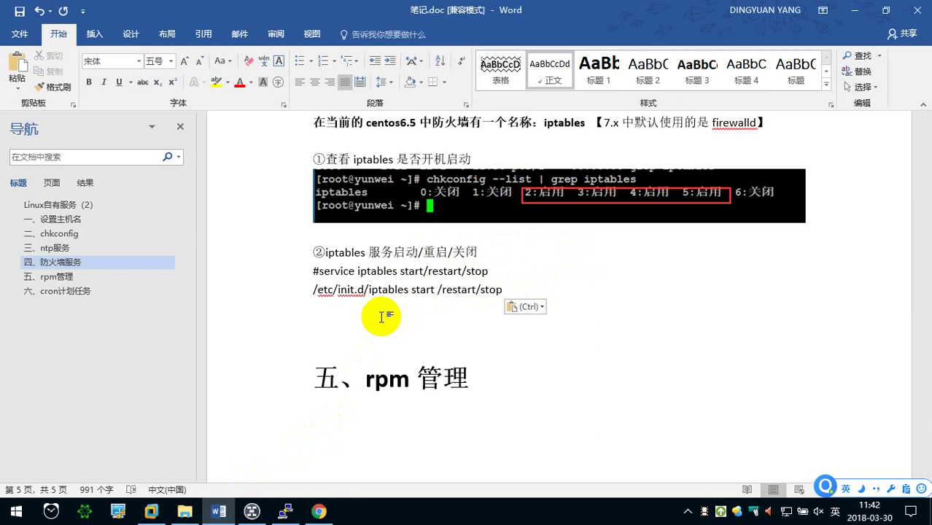
{"action": "type", "text": "ser"}
{"action": "key", "text": "BackSpace"}
{"action": "key", "text": "BackSpace"}
{"action": "key", "text": "BackSpace"}
{"action": "key", "text": "shift"}
{"action": "type", "text": "san"}
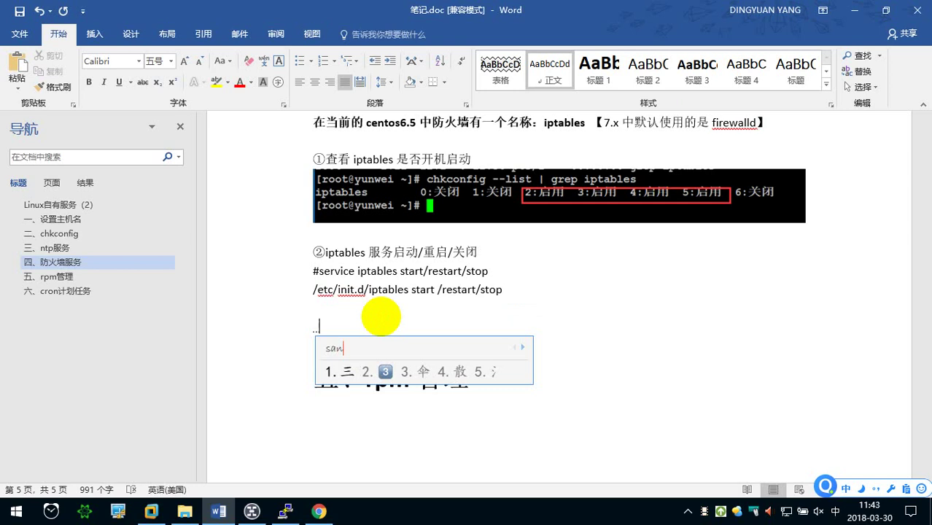
{"action": "key", "text": "Down"}
{"action": "key", "text": "space"}
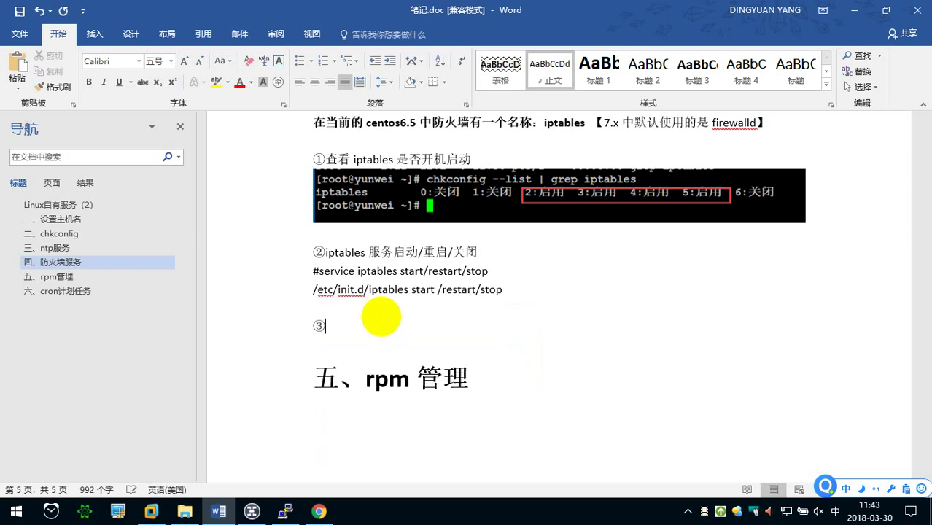
{"action": "type", "text": "chakan"}
{"action": "key", "text": "space"}
{"action": "type", "text": "iptables"}
{"action": "key", "text": "space"}
{"action": "type", "text": "de"}
{"action": "key", "text": "space"}
{"action": "type", "text": "zhuangtai"}
{"action": "key", "text": "space"}
{"action": "type", "text": "("}
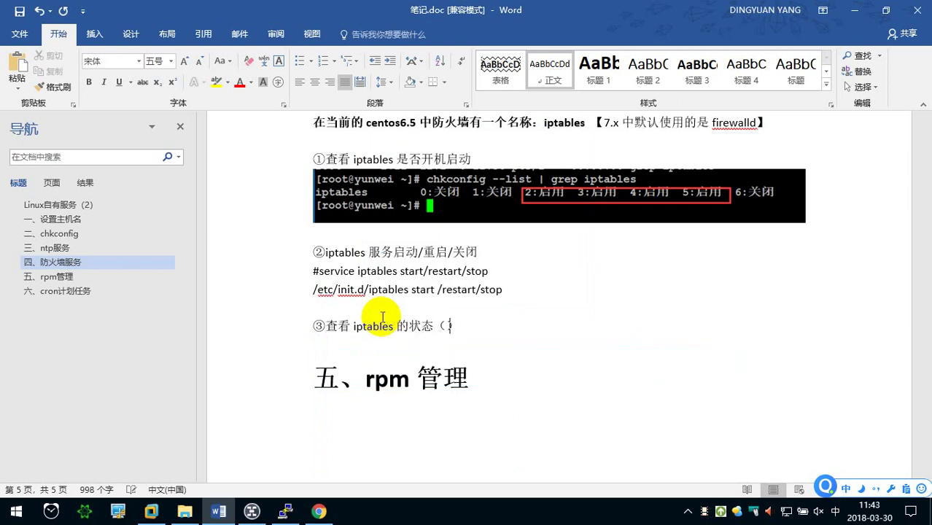
{"action": "type", "text": "guze"}
{"action": "key", "text": "space"}
{"action": "key", "text": "End"}
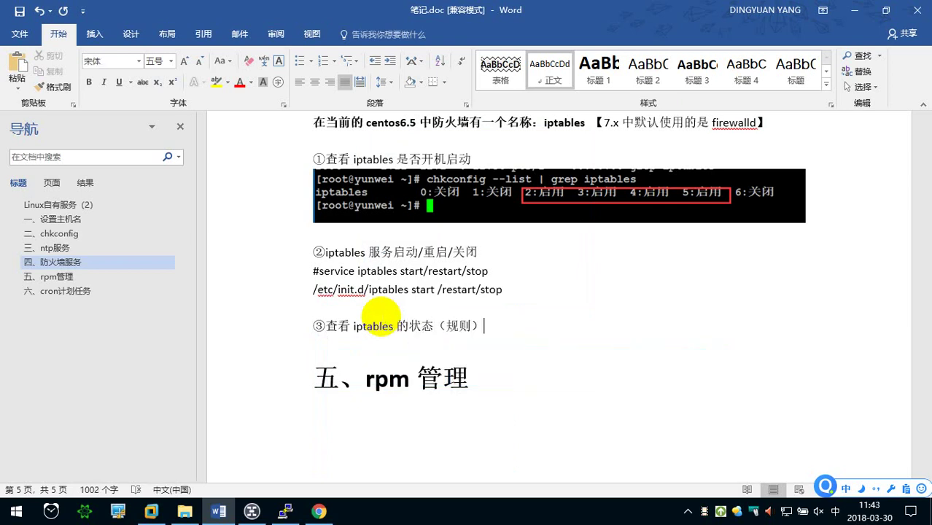
{"action": "key", "text": "Return"}
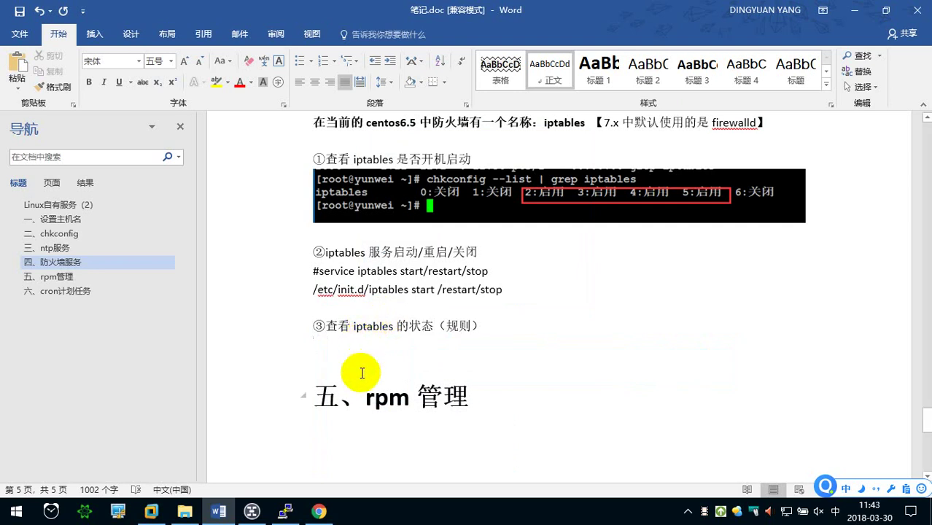
Step: Check with service iptables status, then start the firewall with service iptables start
{"action": "left_click", "coordinate": [286, 512]}
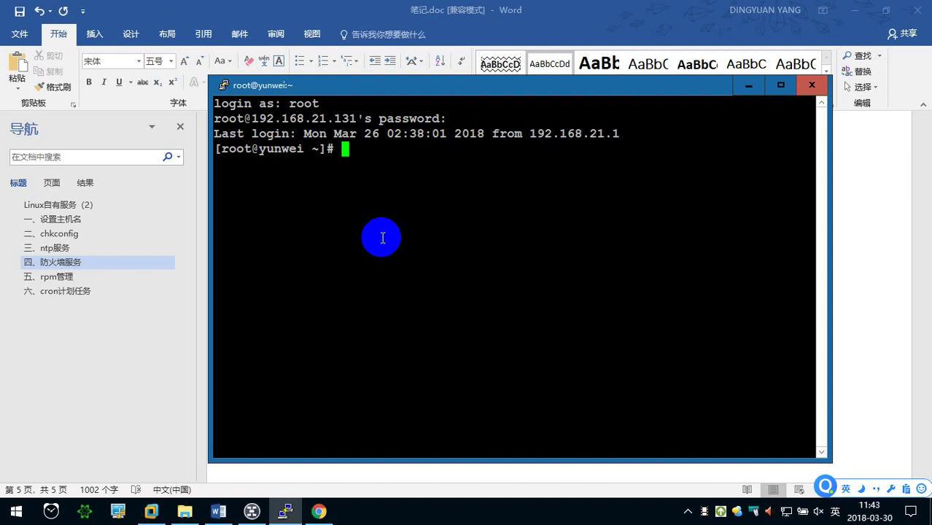
{"action": "type", "text": "service "}
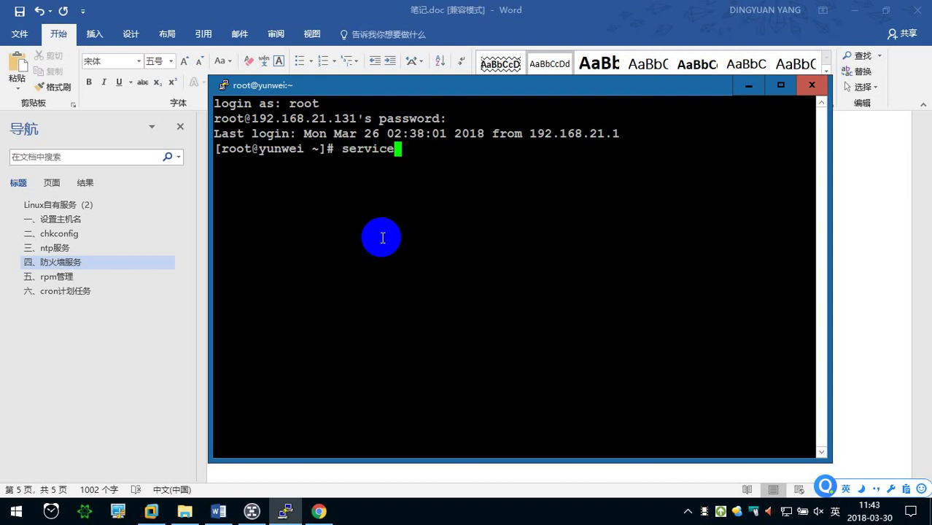
{"action": "type", "text": "iptables"}
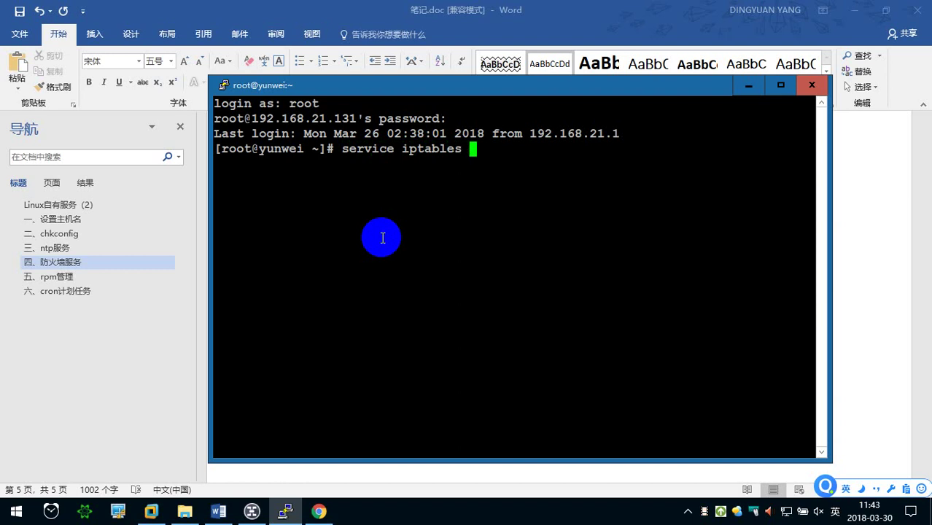
{"action": "type", "text": " status"}
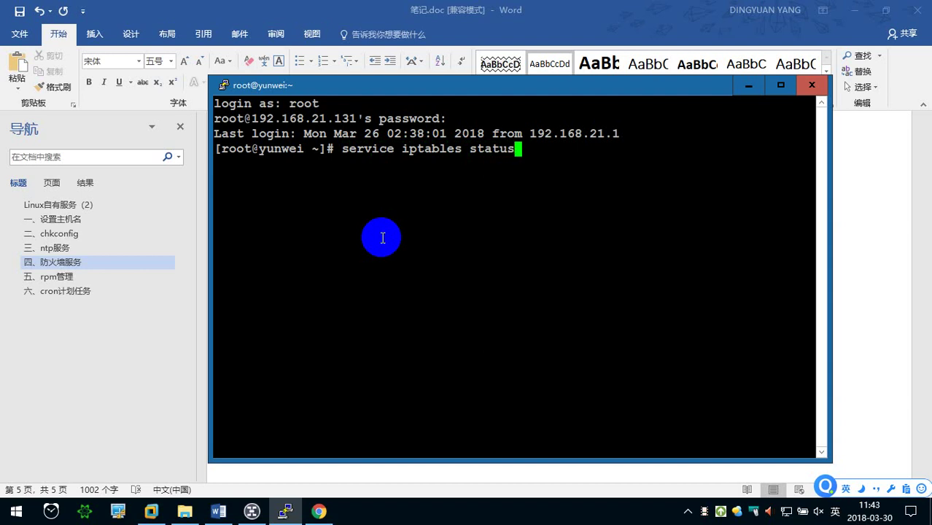
{"action": "key", "text": "Return"}
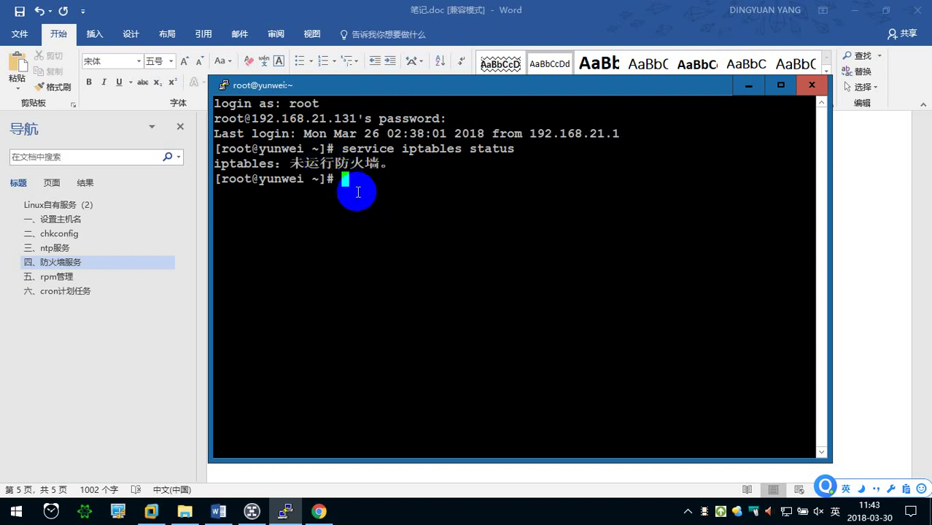
{"action": "key", "text": "Up"}
{"action": "key", "text": "BackSpace"}
{"action": "key", "text": "BackSpace"}
{"action": "key", "text": "BackSpace"}
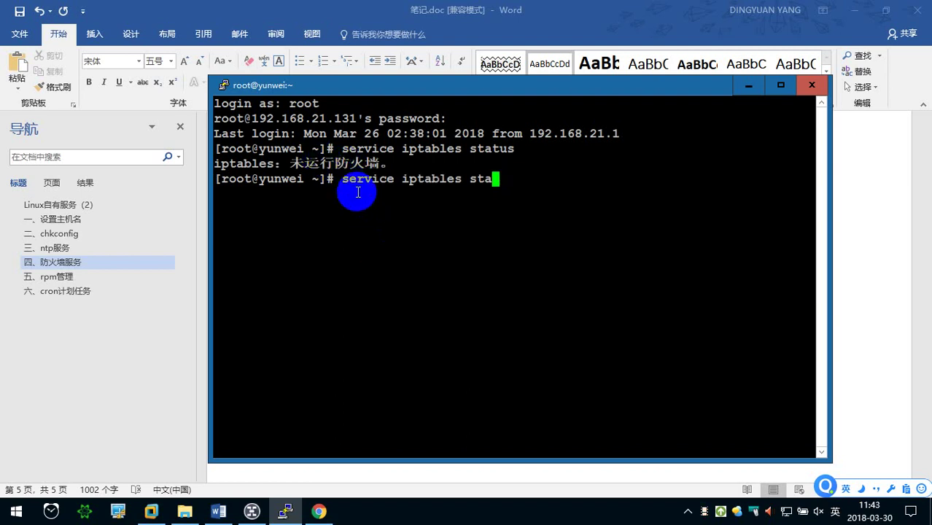
{"action": "type", "text": "rt"}
{"action": "key", "text": "Return"}
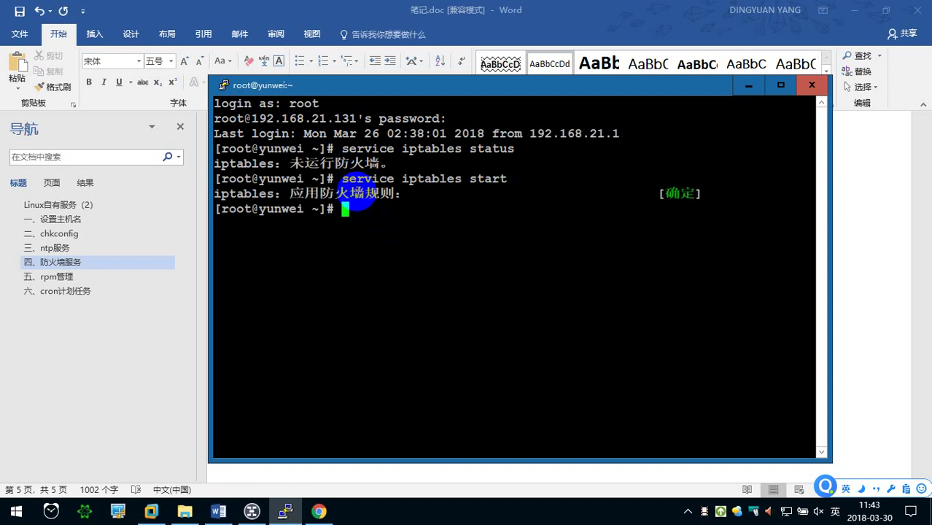
Step: Widen the PuTTY window and rerun service iptables status to list the INPUT, FORWARD, OUTPUT chains
{"action": "key", "text": "Up"}
{"action": "key", "text": "Up"}
{"action": "left_click", "coordinate": [215, 242]}
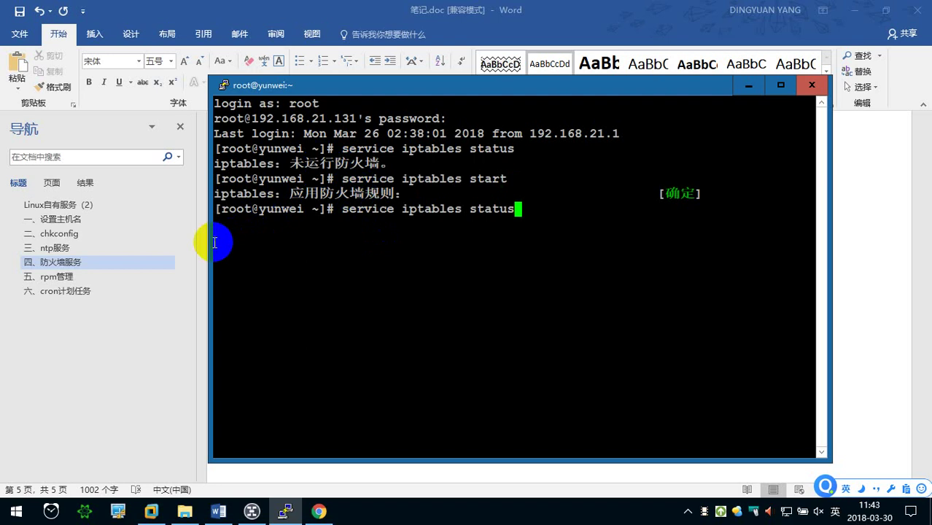
{"action": "left_click_drag", "start_coordinate": [215, 242], "coordinate": [42, 248]}
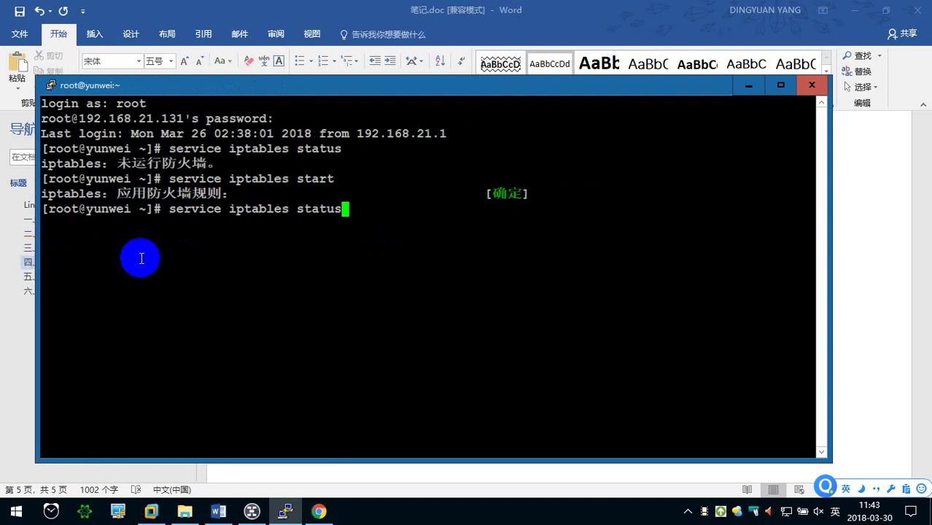
{"action": "key", "text": "Return"}
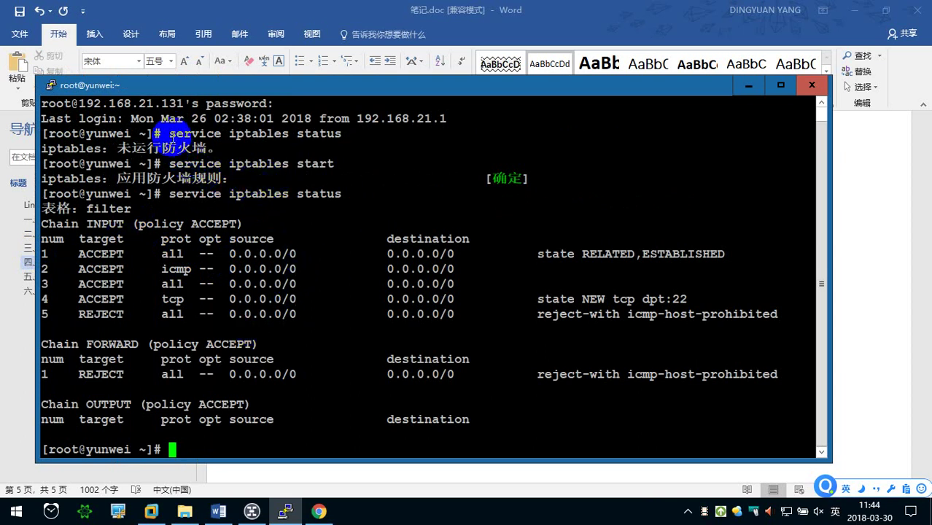
Step: Copy the ]# service iptables status command from PuTTY and paste it under item ③
{"action": "left_click_drag", "start_coordinate": [149, 134], "coordinate": [335, 135]}
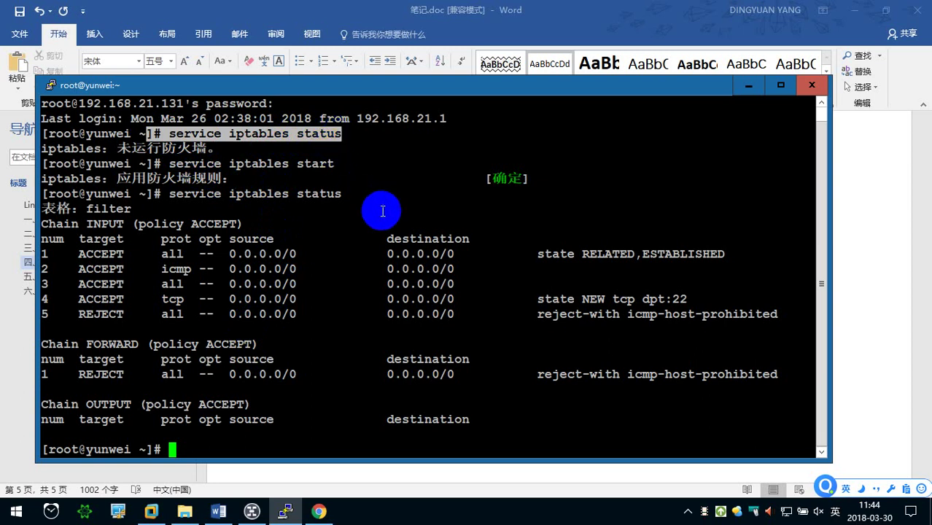
{"action": "left_click", "coordinate": [596, 15]}
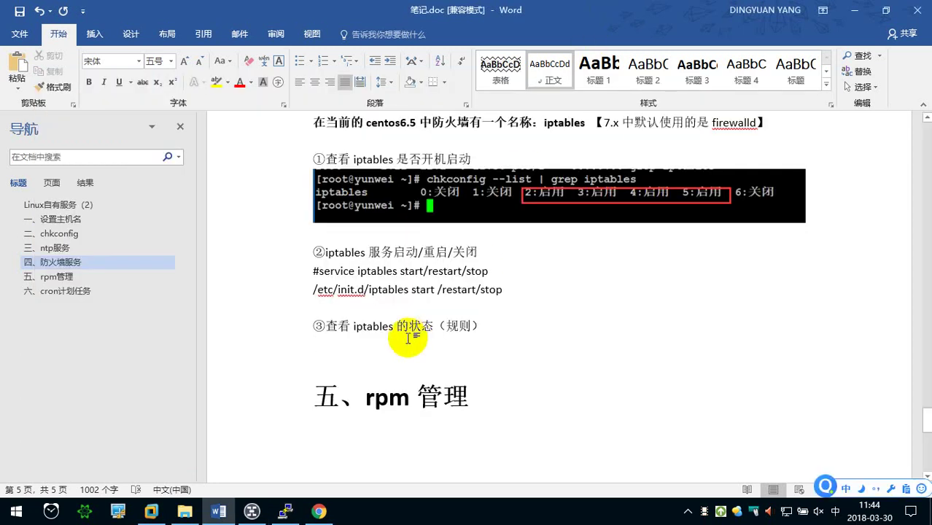
{"action": "key", "text": "ctrl+v"}
{"action": "key", "text": "Return"}
{"action": "key", "text": "Return"}
Step: Type the note start: 如果 iptables 没有启动，则提示服务没启动
{"action": "type", "text": "如果 iptable"}
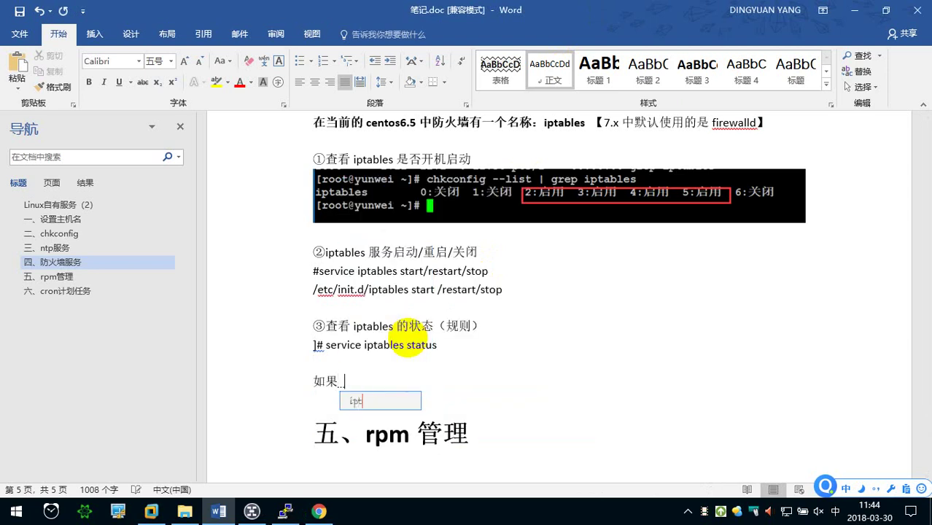
{"action": "type", "text": "s"}
{"action": "key", "text": "Return"}
{"action": "type", "text": "meiyou"}
{"action": "key", "text": "space"}
{"action": "type", "text": "qid"}
{"action": "key", "text": "space"}
{"action": "type", "text": ",ze tis"}
{"action": "key", "text": "space"}
{"action": "type", "text": "fuwu"}
{"action": "key", "text": "space"}
{"action": "type", "text": "mei"}
{"action": "key", "text": "space"}
{"action": "type", "text": "qid"}
{"action": "key", "text": "space"}
Step: Finish the note with ，如果已经启动，则显示防火墙的相关的规则信息 and start a new line
{"action": "type", "text": ",rug"}
{"action": "key", "text": "space"}
{"action": "type", "text": "yij"}
{"action": "key", "text": "space"}
{"action": "type", "text": "qid"}
{"action": "key", "text": "space"}
{"action": "type", "text": ",ze"}
{"action": "key", "text": "space"}
{"action": "type", "text": "xianshi"}
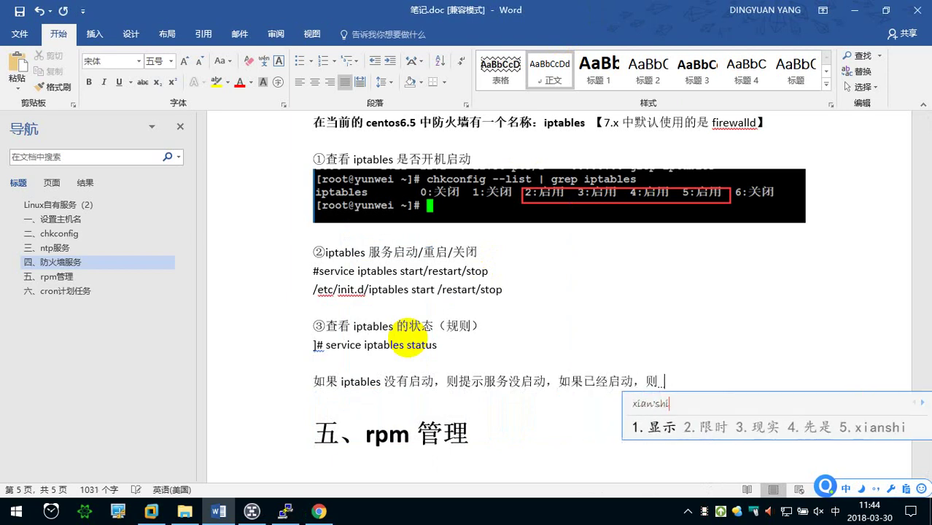
{"action": "key", "text": "space"}
{"action": "type", "text": ",fanghuoq"}
{"action": "key", "text": "space"}
{"action": "type", "text": "xiangguande"}
{"action": "key", "text": "space"}
{"action": "type", "text": "guize"}
{"action": "key", "text": "space"}
{"action": "type", "text": "xinxi"}
{"action": "key", "text": "space"}
{"action": "key", "text": "Return"}
{"action": "key", "text": "Return"}
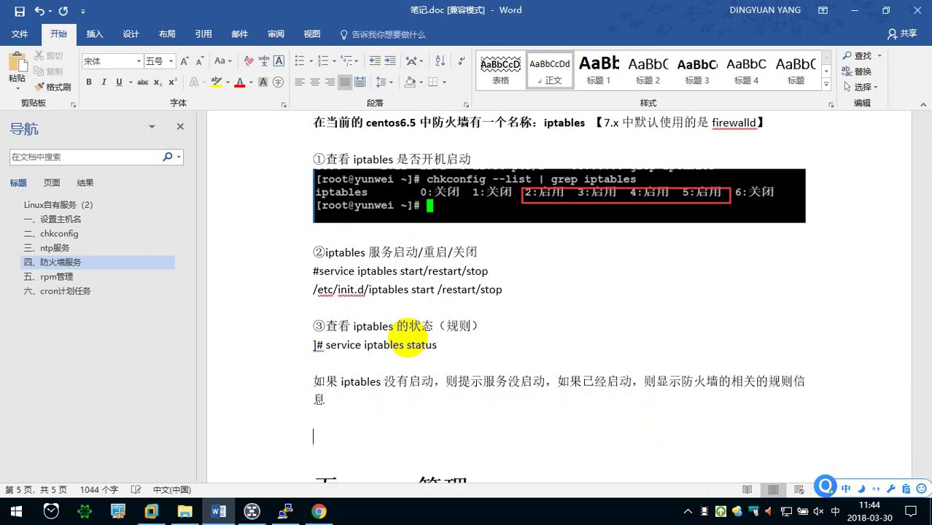
{"action": "left_click", "coordinate": [287, 512]}
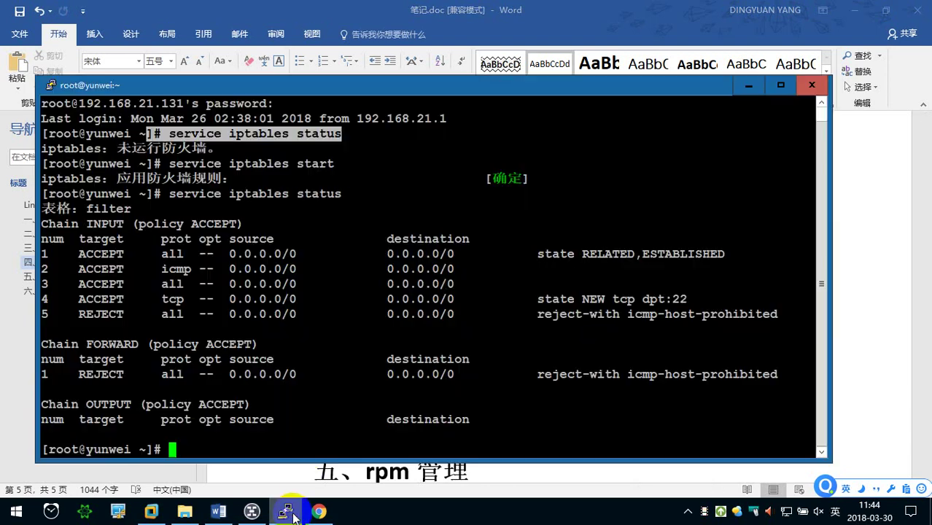
{"action": "left_click", "coordinate": [342, 213]}
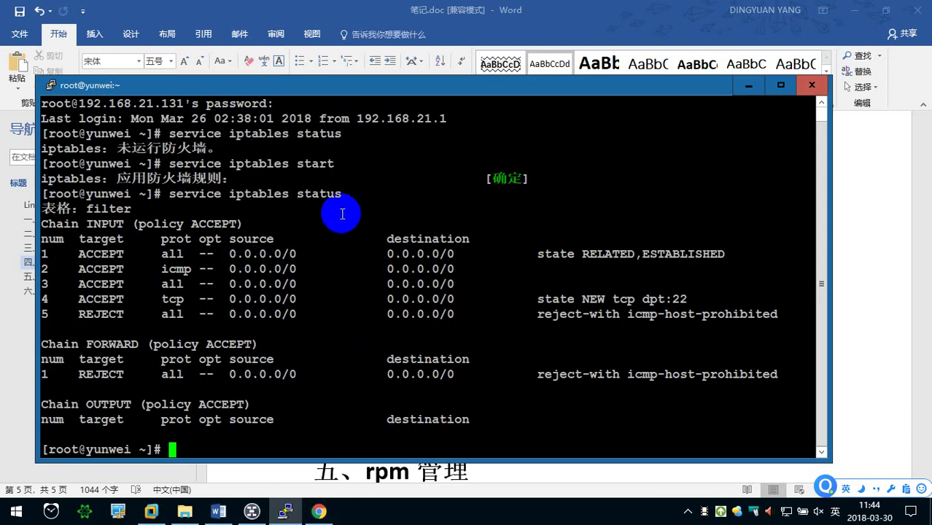
{"action": "double_click", "coordinate": [87, 209]}
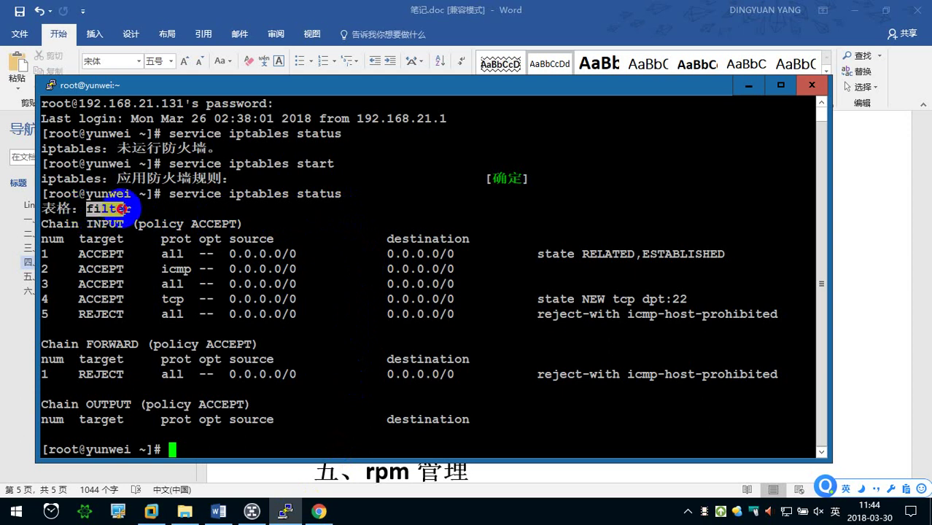
{"action": "left_click", "coordinate": [99, 213]}
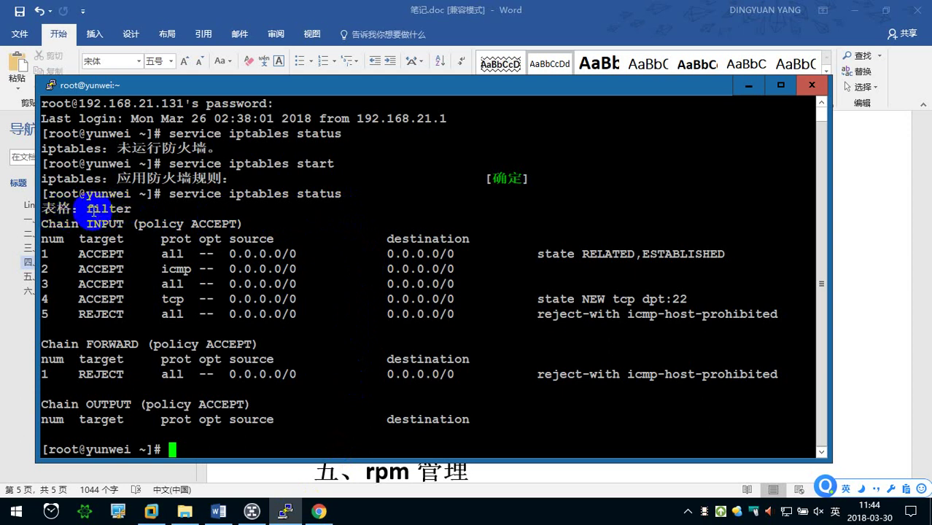
{"action": "triple_click", "coordinate": [61, 228]}
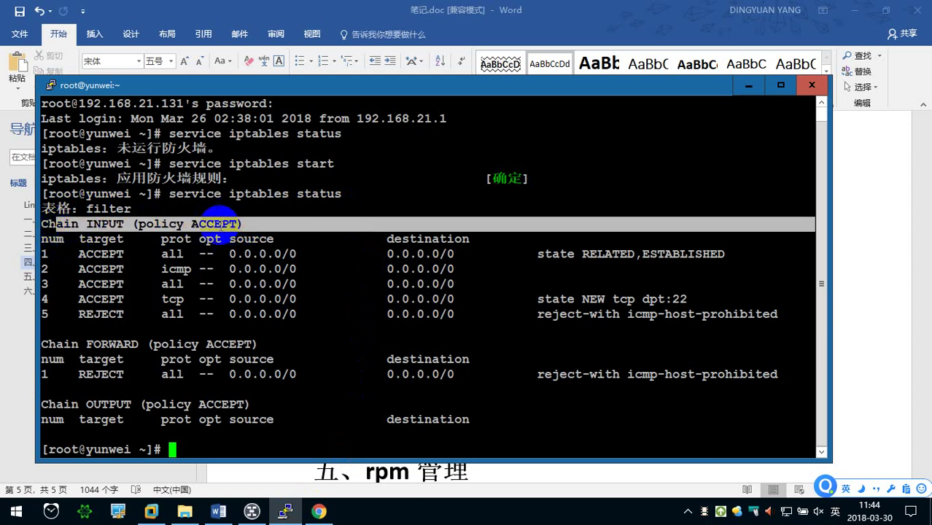
{"action": "left_click", "coordinate": [193, 226]}
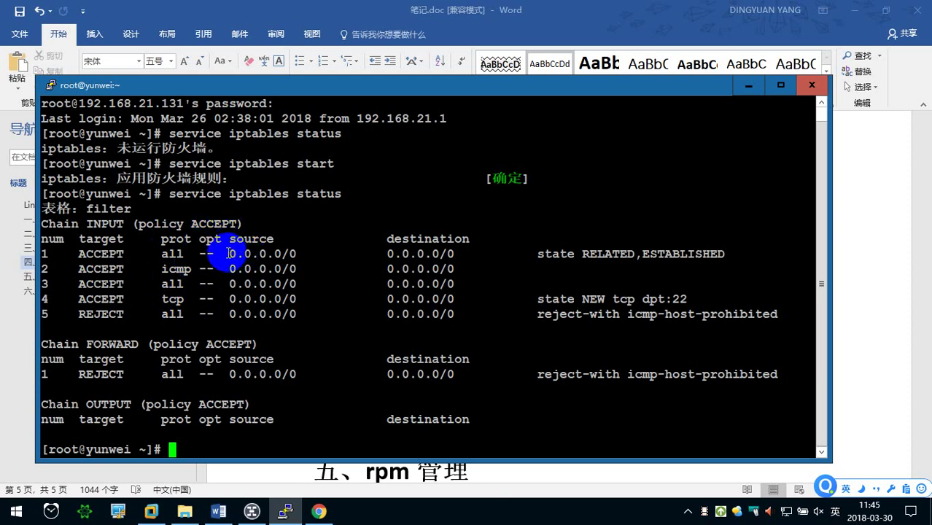
Step: Inspect the 0.0.0.0 source and FORWARD chain in the status output, then start a Ctrl+Alt+A capture
{"action": "left_click_drag", "start_coordinate": [230, 254], "coordinate": [278, 255]}
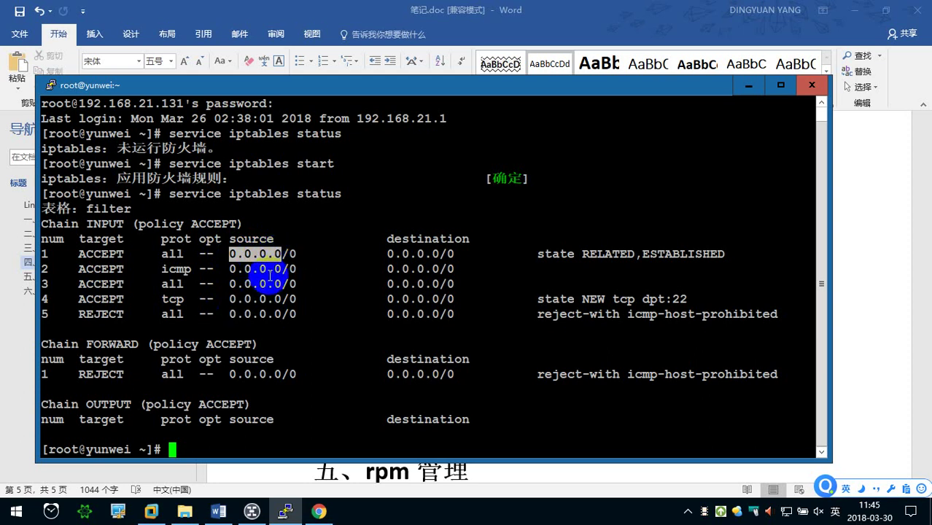
{"action": "left_click", "coordinate": [295, 255]}
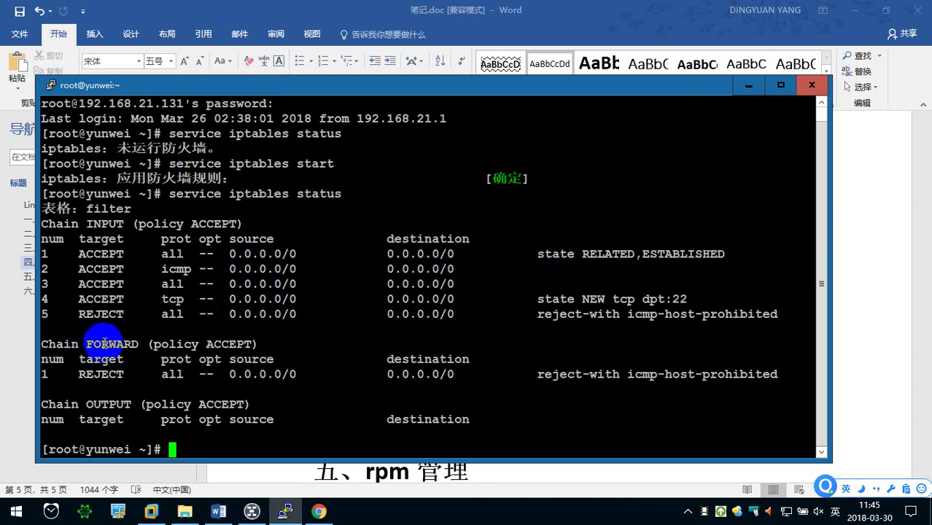
{"action": "left_click_drag", "start_coordinate": [88, 343], "coordinate": [131, 343]}
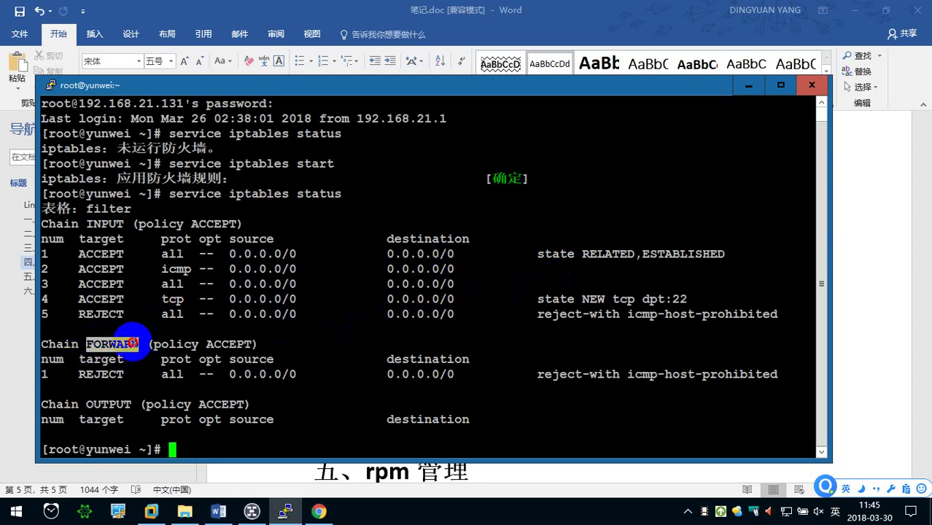
{"action": "left_click", "coordinate": [134, 340]}
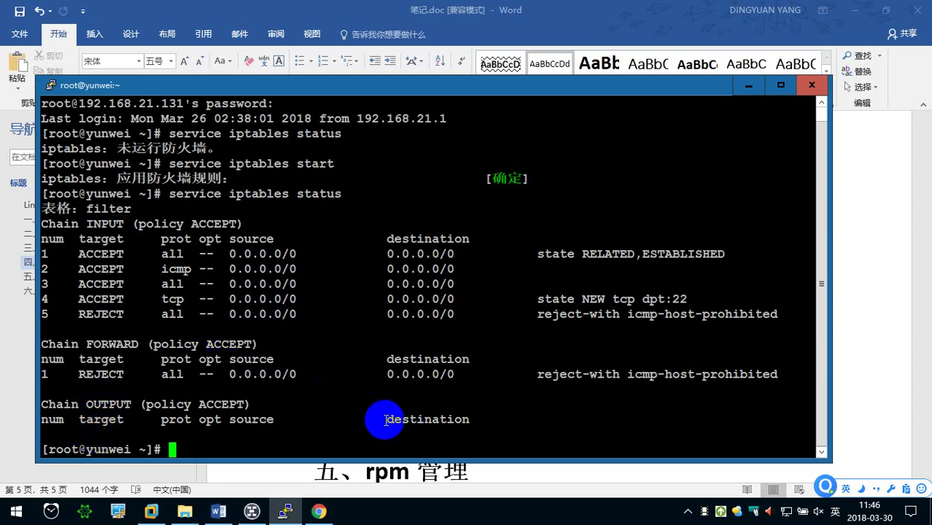
{"action": "key", "text": "ctrl+alt+a"}
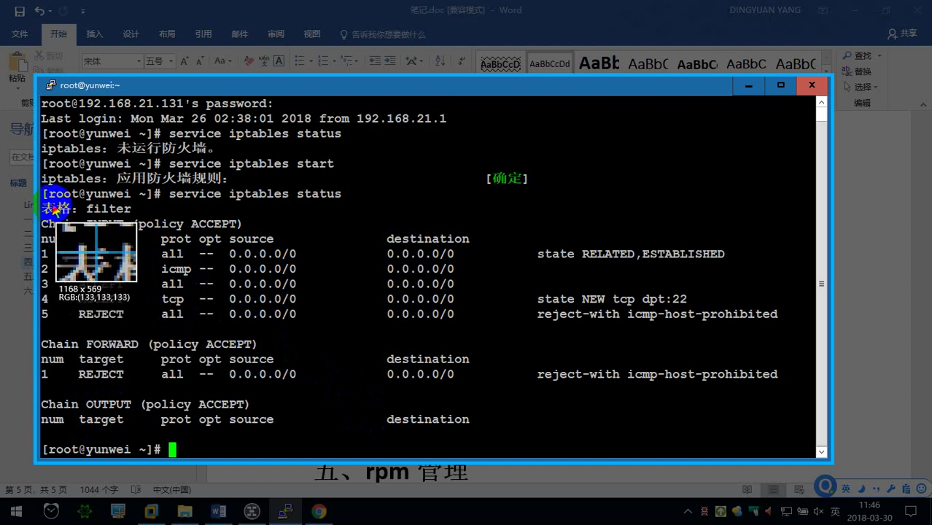
Step: Capture the status command and rule listing, box the command in red, and return to Word
{"action": "mouse_move", "coordinate": [41, 180]}
{"action": "left_mouse_down"}
{"action": "mouse_move", "coordinate": [798, 439]}
{"action": "mouse_move", "coordinate": [776, 429]}
{"action": "left_mouse_up"}
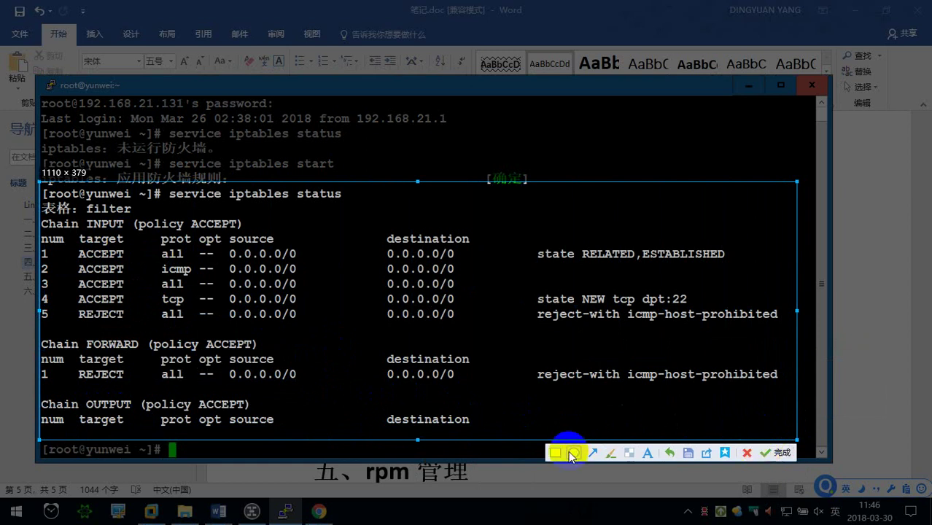
{"action": "left_click", "coordinate": [554, 452]}
{"action": "left_click_drag", "start_coordinate": [352, 201], "coordinate": [160, 183]}
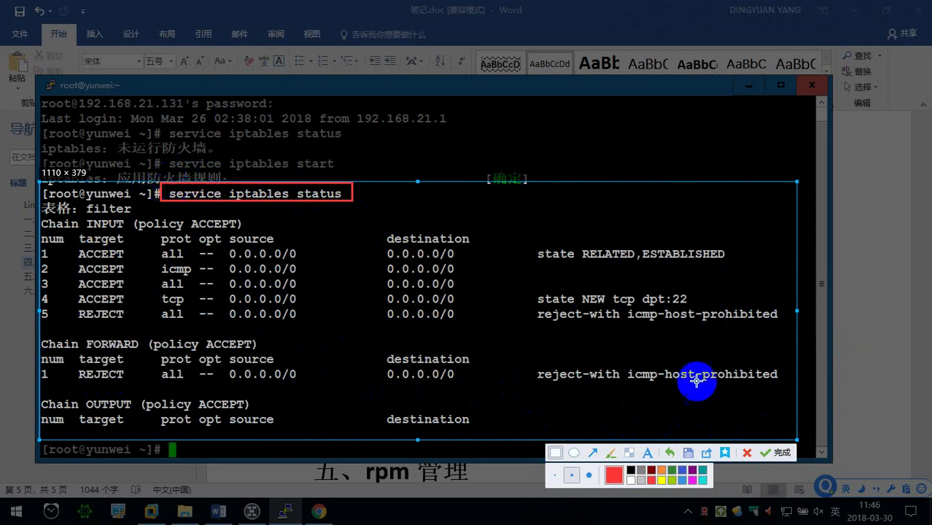
{"action": "left_click", "coordinate": [775, 451]}
{"action": "left_click", "coordinate": [851, 391]}
Step: Paste the annotated iptables status screenshot below the explanation note
{"action": "scroll", "coordinate": [590, 376], "scroll_direction": "down", "scroll_amount": 1}
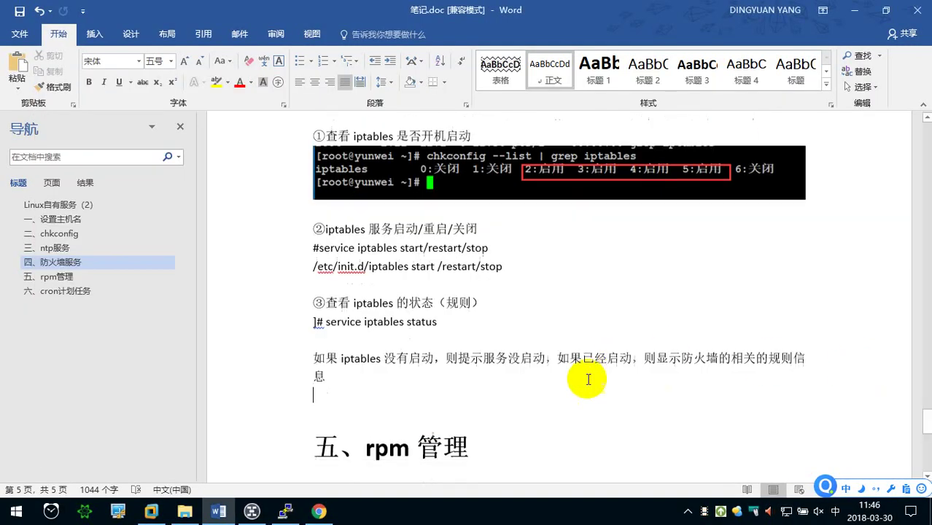
{"action": "scroll", "coordinate": [541, 365], "scroll_direction": "down", "scroll_amount": 2}
{"action": "key", "text": "ctrl+v"}
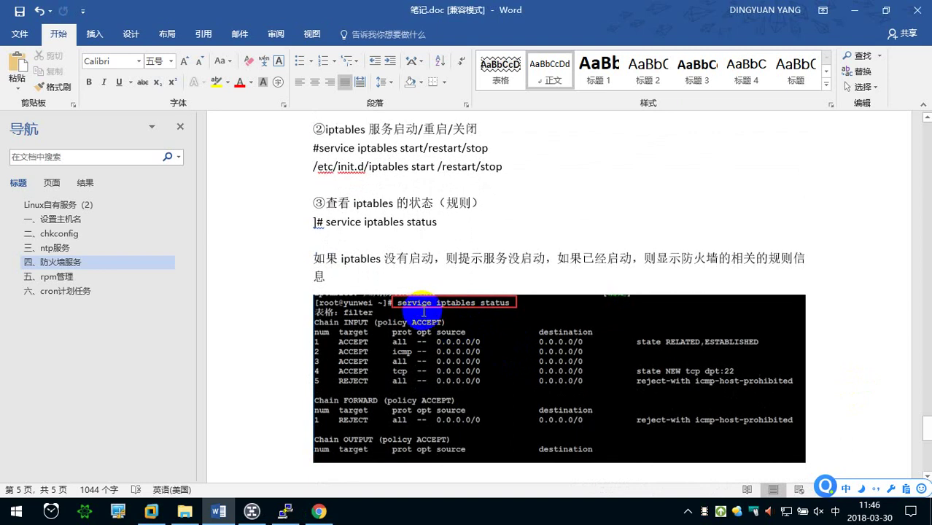
{"action": "scroll", "coordinate": [423, 312], "scroll_direction": "down", "scroll_amount": 1}
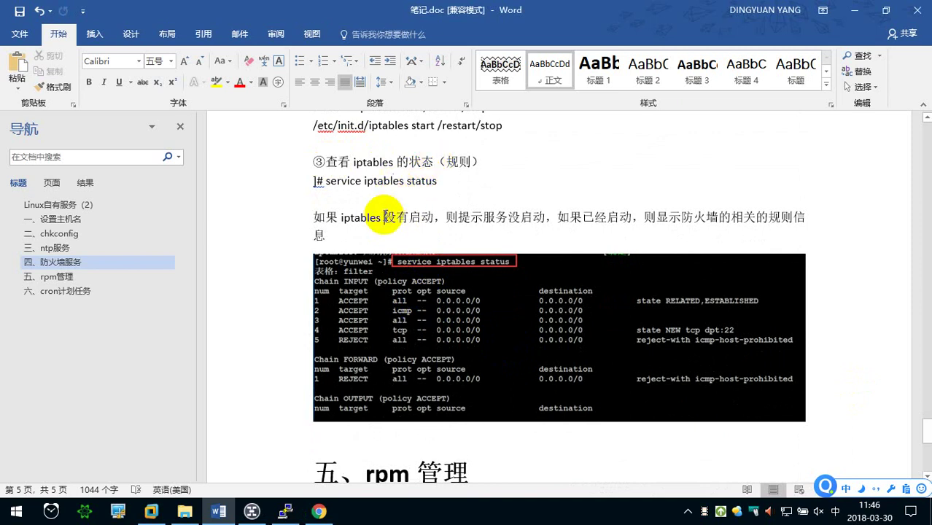
Step: Make the ③查看 iptables 的状态（规则） heading bold and red
{"action": "left_click", "coordinate": [557, 232]}
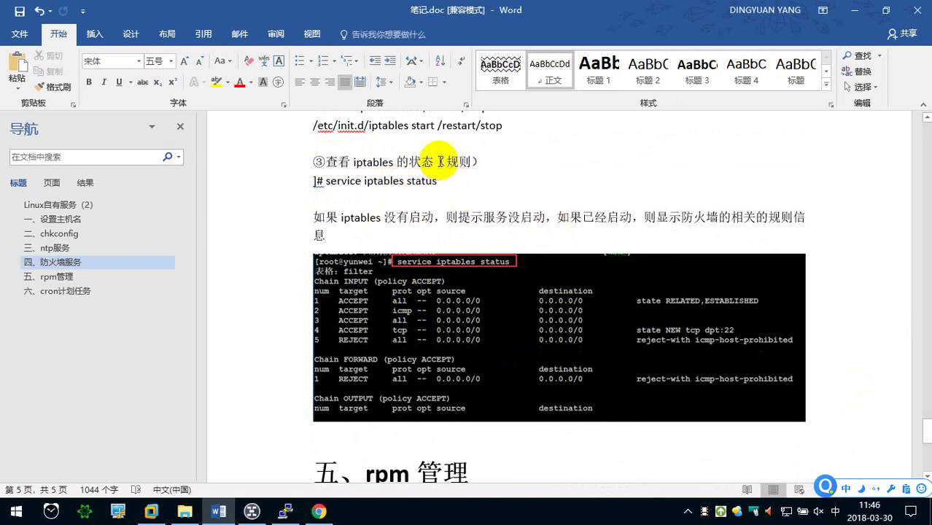
{"action": "left_click_drag", "start_coordinate": [482, 161], "coordinate": [314, 161]}
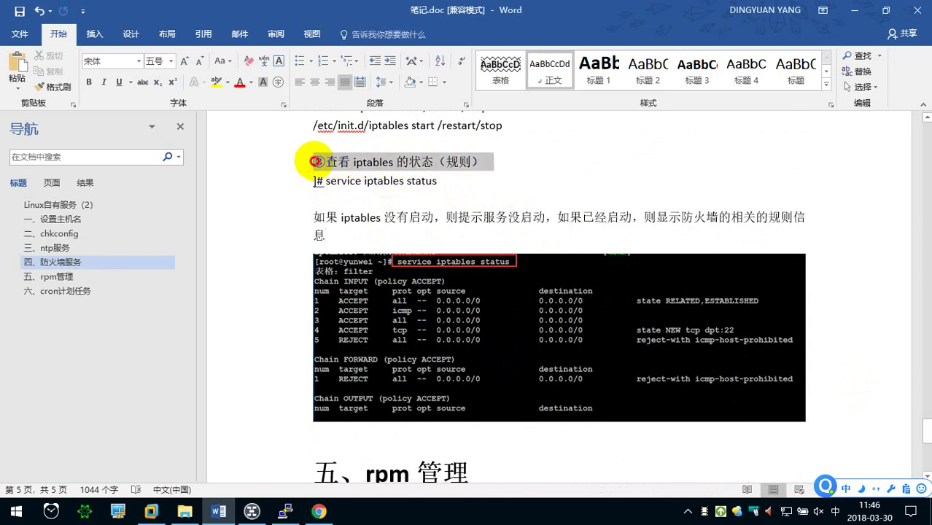
{"action": "left_click", "coordinate": [90, 82]}
{"action": "left_click", "coordinate": [239, 81]}
{"action": "scroll", "coordinate": [395, 306], "scroll_direction": "down", "scroll_amount": 2}
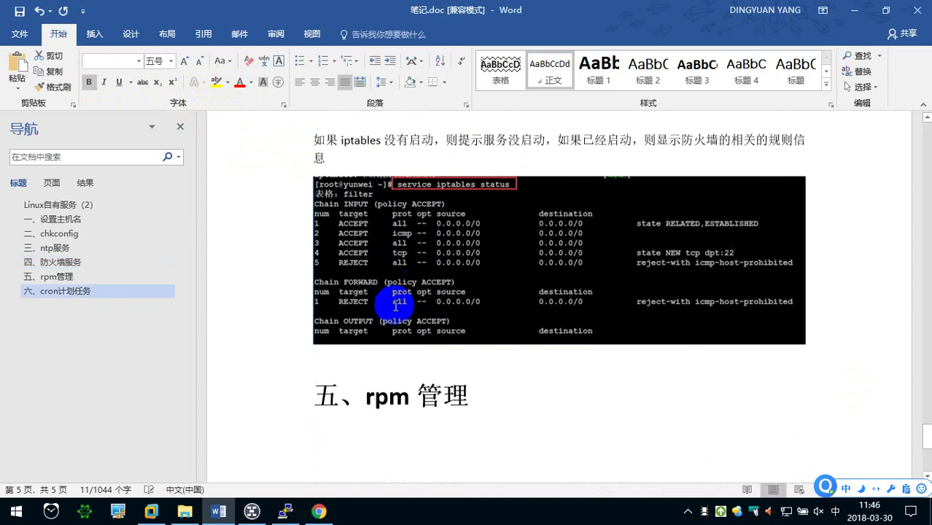
Step: Add the heading ④查看规则的命令 on a new line below the screenshot
{"action": "left_click", "coordinate": [343, 328]}
{"action": "left_click", "coordinate": [353, 341]}
{"action": "key", "text": "Return"}
{"action": "type", "text": "4"}
{"action": "key", "text": "space"}
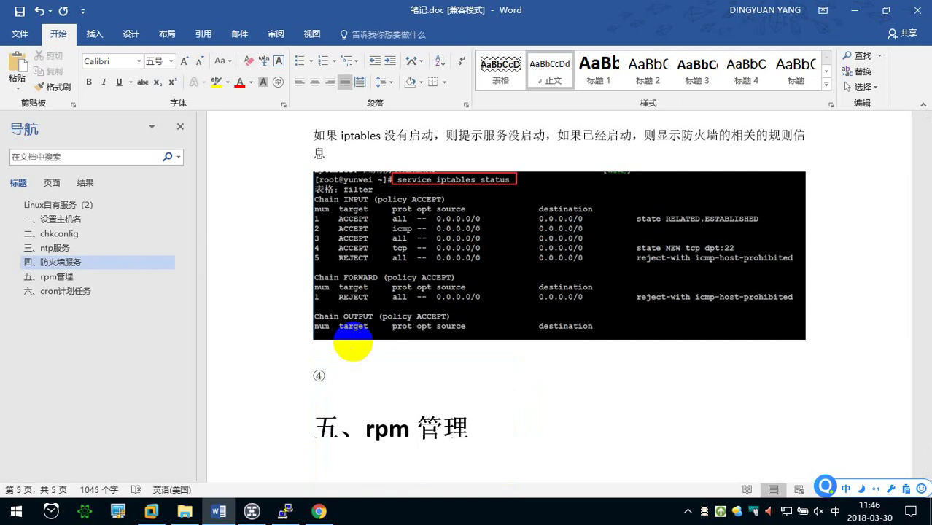
{"action": "type", "text": "chakan"}
{"action": "key", "text": "space"}
{"action": "type", "text": "gui'ze"}
{"action": "key", "text": "space"}
{"action": "type", "text": "de"}
{"action": "key", "text": "space"}
{"action": "type", "text": "mingke"}
{"action": "key", "text": "space"}
{"action": "key", "text": "Return"}
{"action": "key", "text": "BackSpace"}
{"action": "key", "text": "BackSpace"}
{"action": "key", "text": "BackSpace"}
{"action": "type", "text": "mingl"}
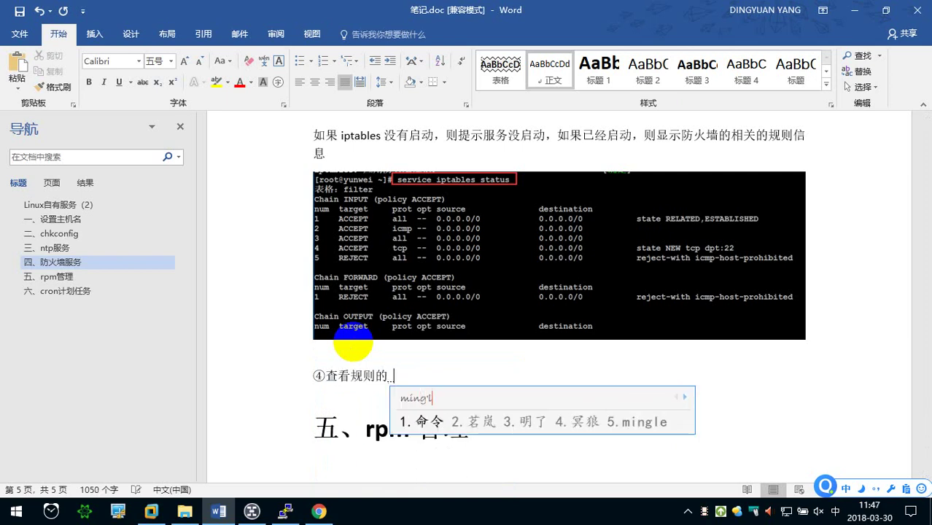
{"action": "key", "text": "space"}
{"action": "key", "text": "Return"}
Step: Type the command line #iptables -L -n under item ④
{"action": "type", "text": "iptables"}
{"action": "key", "text": "Return"}
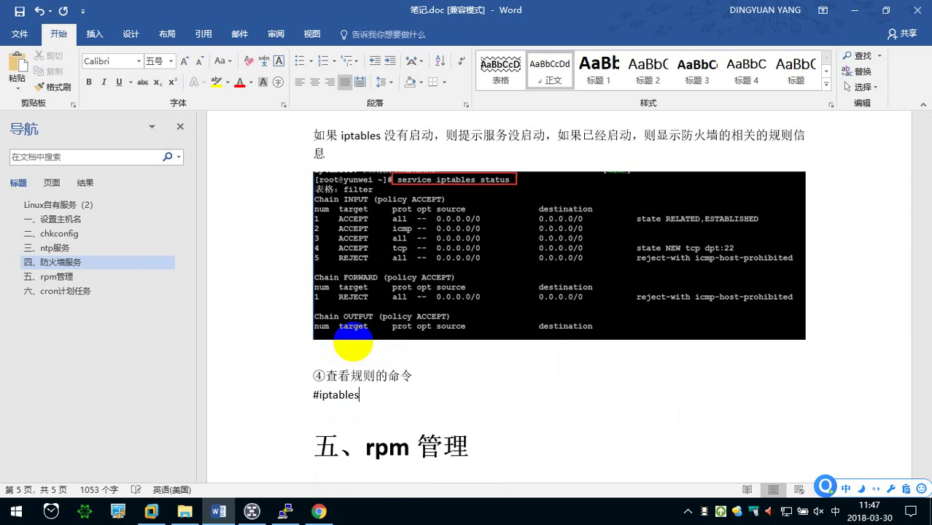
{"action": "type", "text": "-"}
{"action": "key", "text": "shift"}
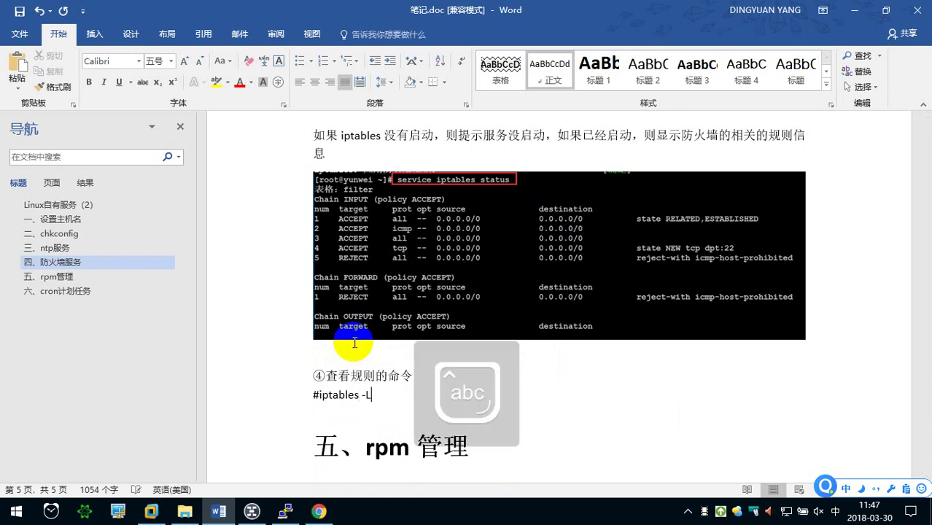
{"action": "type", "text": "n"}
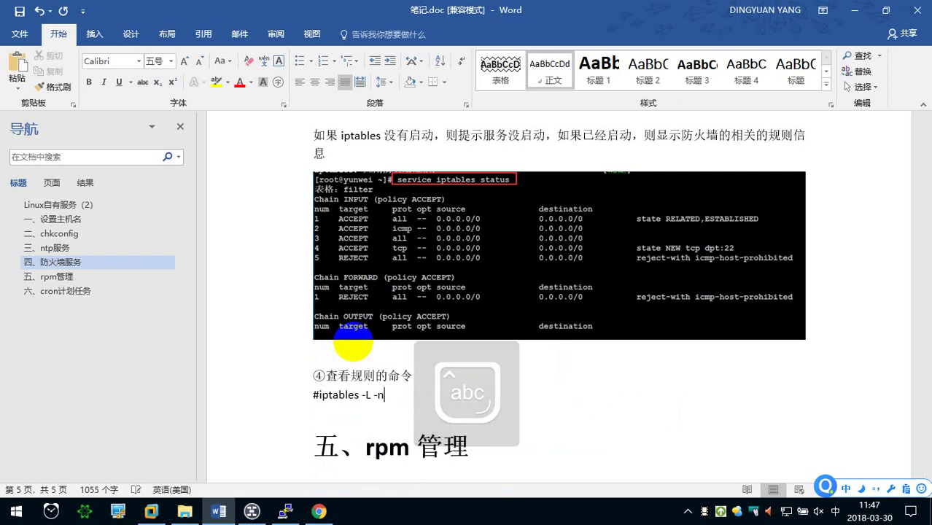
{"action": "scroll", "coordinate": [352, 343], "scroll_direction": "down", "scroll_amount": 3}
{"action": "key", "text": "Return"}
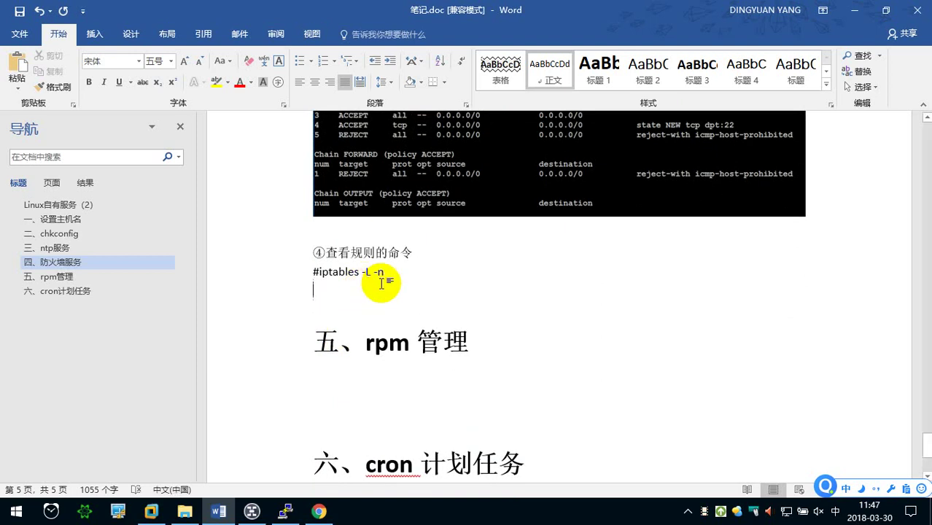
Step: Clear the PuTTY screen, run iptables -L, then rerun it as iptables -L -n
{"action": "left_click", "coordinate": [284, 510]}
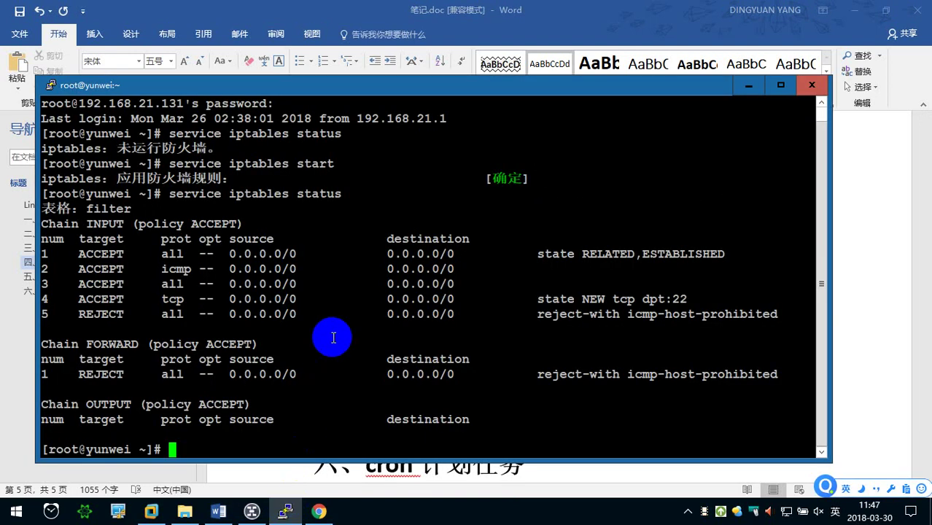
{"action": "key", "text": "ctrl+l"}
{"action": "type", "text": "iptables"}
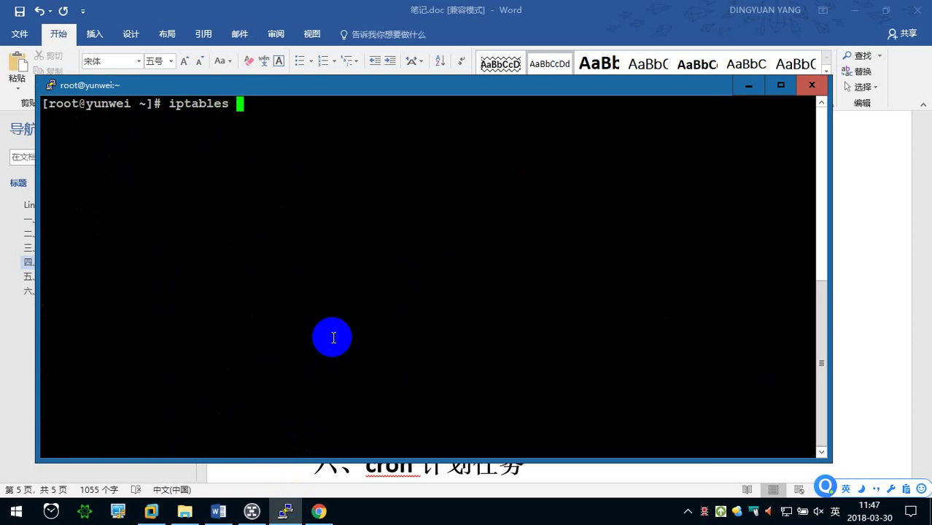
{"action": "type", "text": "-L"}
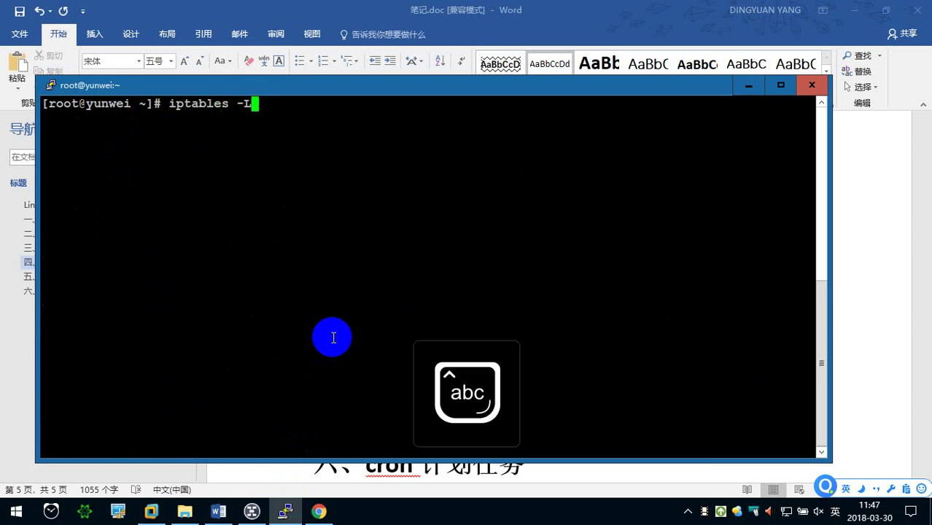
{"action": "key", "text": "Return"}
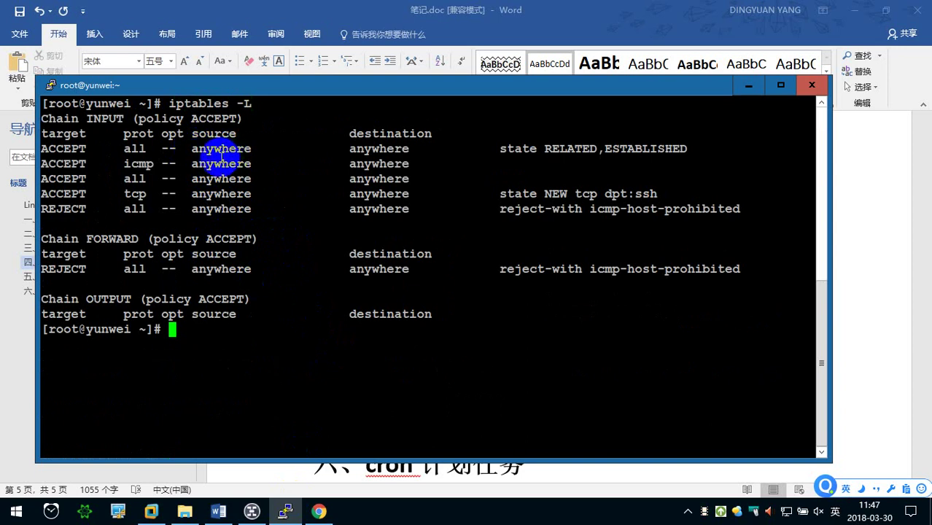
{"action": "key", "text": "Up"}
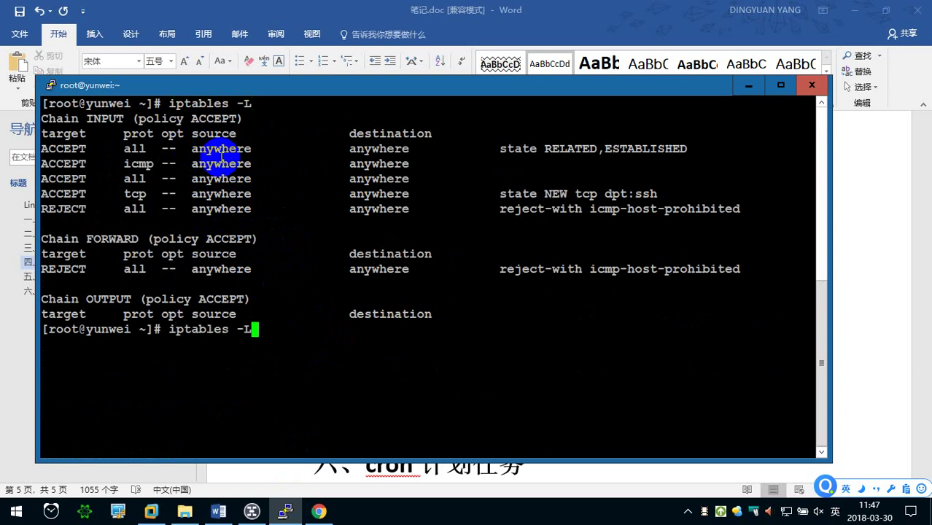
{"action": "type", "text": "-n"}
{"action": "key", "text": "Return"}
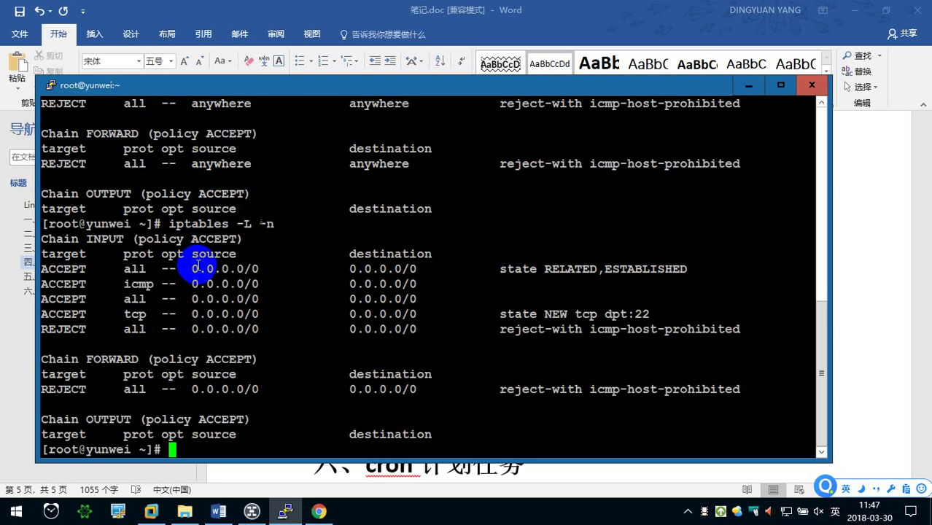
Step: Review the numeric rule listing and select the -L -n options in the command line
{"action": "scroll", "coordinate": [197, 265], "scroll_direction": "up", "scroll_amount": 4}
{"action": "scroll", "coordinate": [198, 265], "scroll_direction": "down", "scroll_amount": 4}
{"action": "scroll", "coordinate": [195, 262], "scroll_direction": "up", "scroll_amount": 4}
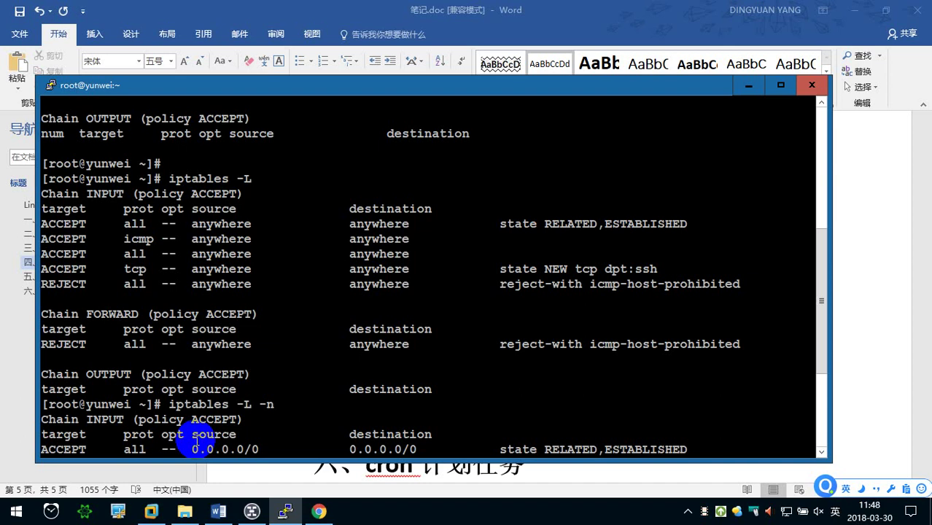
{"action": "left_click_drag", "start_coordinate": [237, 404], "coordinate": [274, 403]}
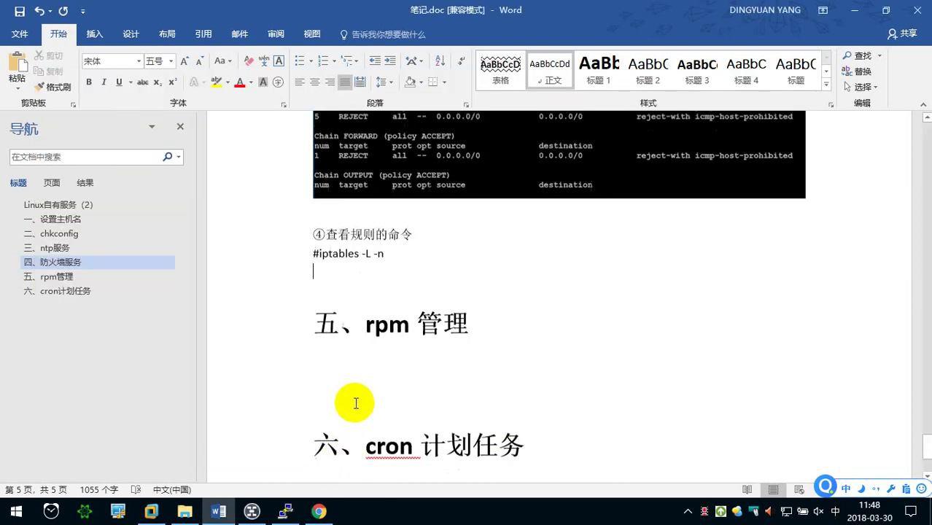
Step: Under #iptables -L -n, type 含义： followed by the line -L：表示列出规则
{"action": "left_click", "coordinate": [341, 474]}
{"action": "scroll", "coordinate": [358, 402], "scroll_direction": "down", "scroll_amount": 1}
{"action": "left_click", "coordinate": [344, 262]}
{"action": "type", "text": "含义："}
{"action": "key", "text": "Return"}
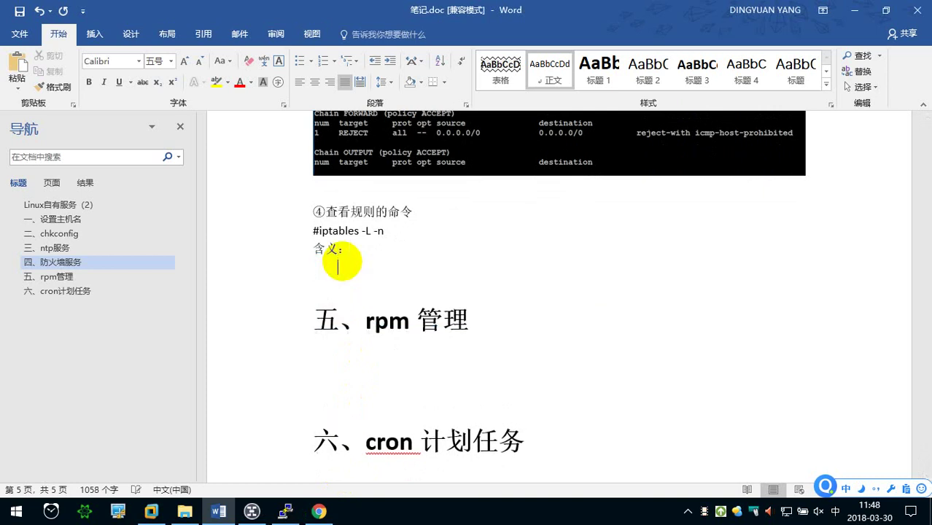
{"action": "key", "text": "shift"}
{"action": "type", "text": "-L：biao'sh"}
{"action": "key", "text": "space"}
{"action": "type", "text": "lie"}
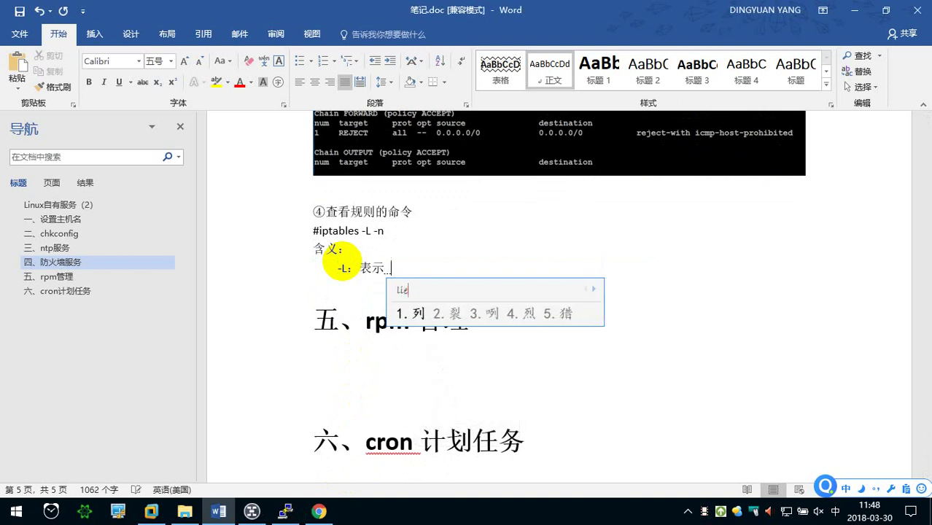
{"action": "type", "text": "chu"}
{"action": "key", "text": "space"}
{"action": "type", "text": "guize"}
{"action": "key", "text": "space"}
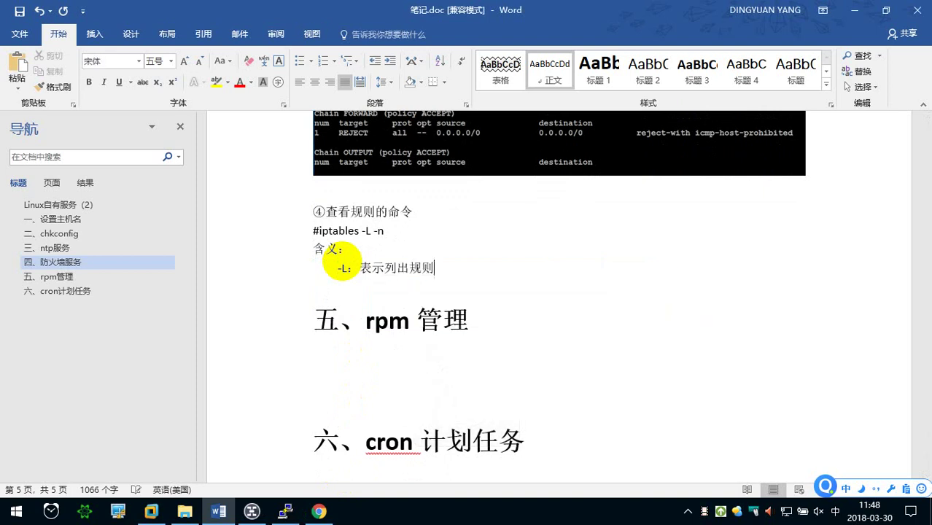
Step: Add the line -n：表示将单词表达形式改成数字形式显示 below it, then return to PuTTY
{"action": "key", "text": "Return"}
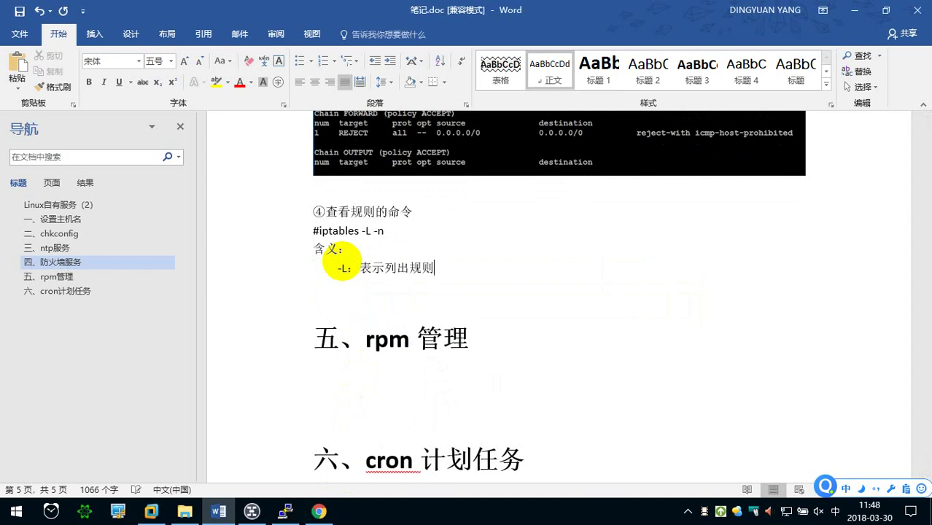
{"action": "type", "text": "-"}
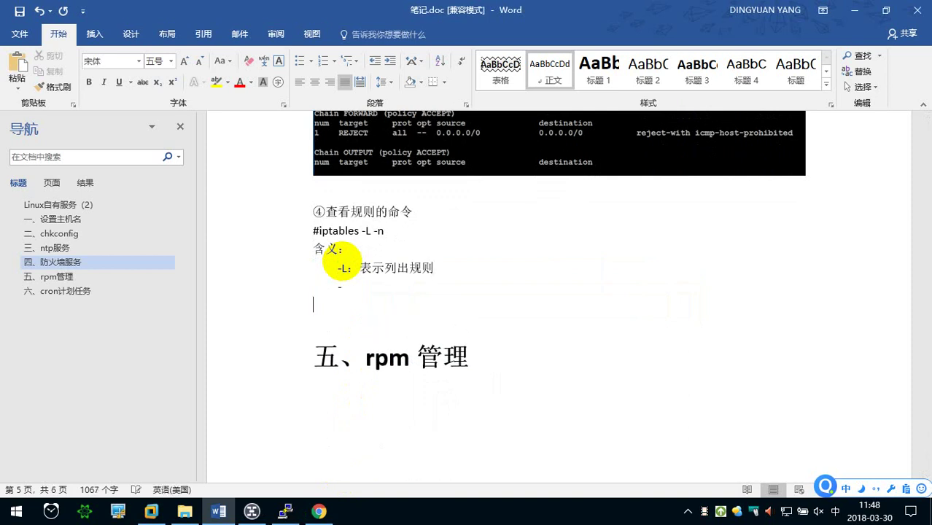
{"action": "type", "text": "n：biaoshi"}
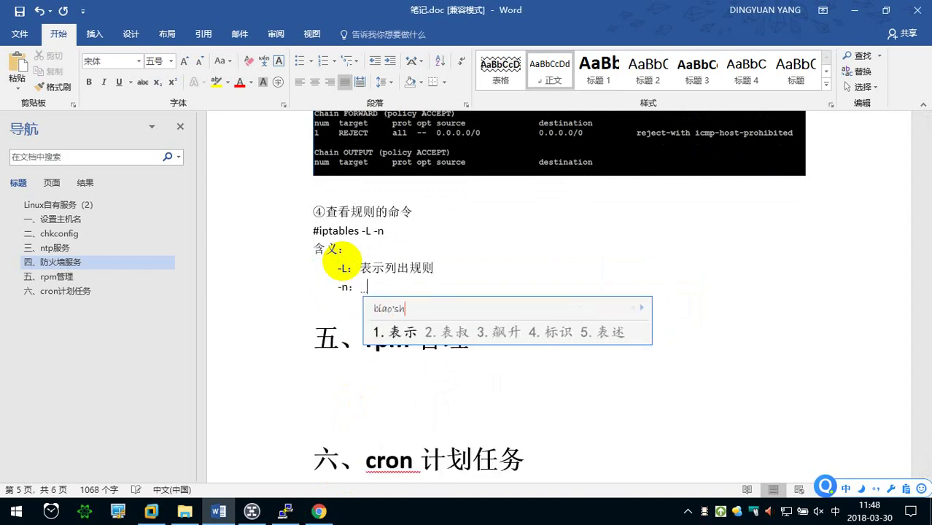
{"action": "key", "text": "space"}
{"action": "type", "text": "jiang"}
{"action": "key", "text": "space"}
{"action": "type", "text": "danci"}
{"action": "key", "text": "space"}
{"action": "type", "text": "biao'da"}
{"action": "key", "text": "space"}
{"action": "type", "text": "xingshi"}
{"action": "key", "text": "space"}
{"action": "type", "text": "gaic"}
{"action": "key", "text": "space"}
{"action": "type", "text": "shuz"}
{"action": "key", "text": "space"}
{"action": "key", "text": "shift"}
{"action": "type", "text": "/"}
{"action": "key", "text": "BackSpace"}
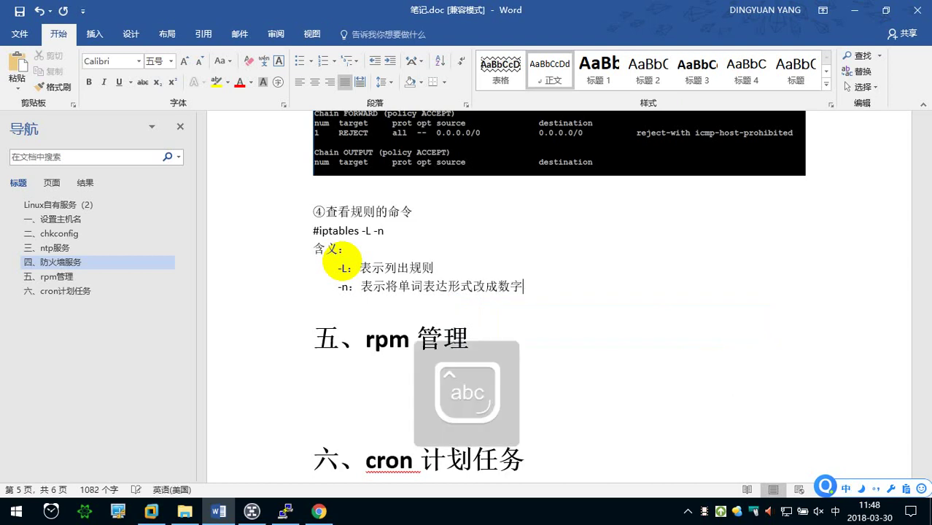
{"action": "key", "text": "shift"}
{"action": "type", "text": "xingshi"}
{"action": "key", "text": "space"}
{"action": "type", "text": "xian'shi"}
{"action": "key", "text": "space"}
{"action": "key", "text": "Return"}
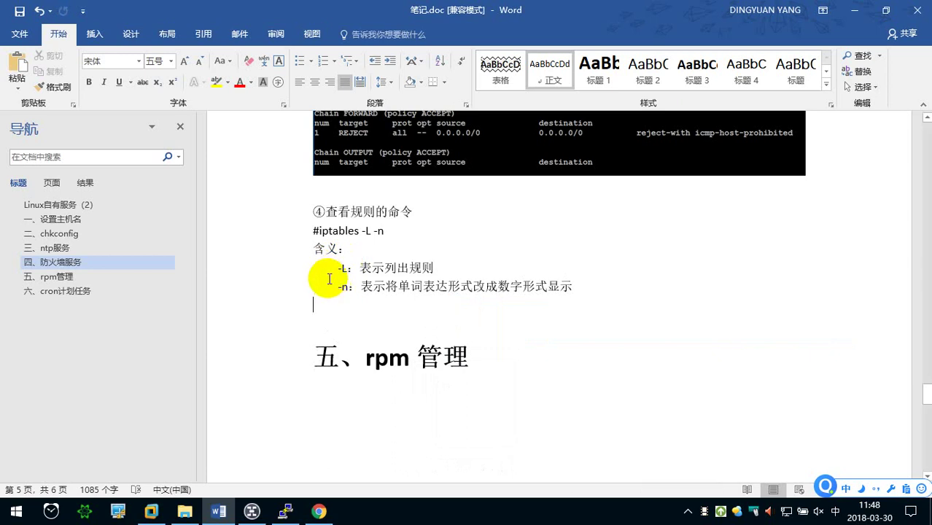
{"action": "left_click", "coordinate": [286, 506]}
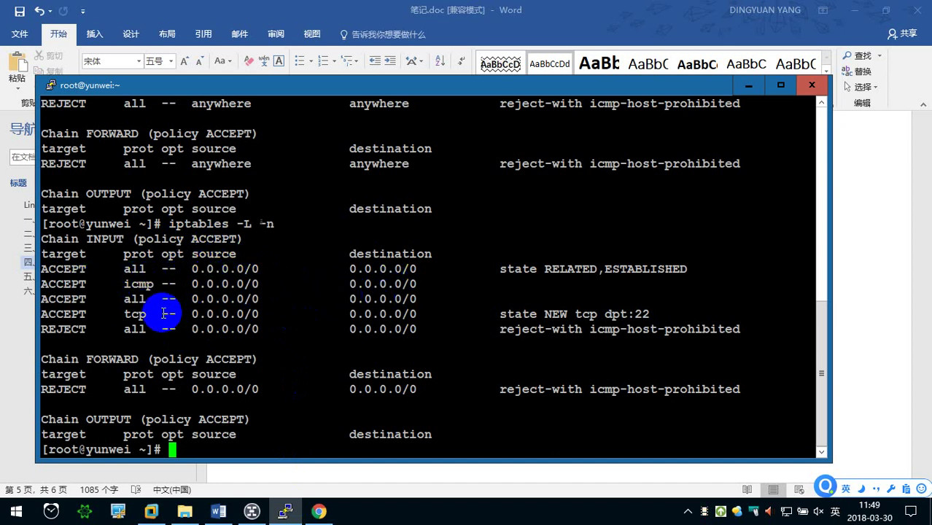
Step: Highlight the INPUT, FORWARD and OUTPUT chain names in the listing, then return to Word
{"action": "left_click_drag", "start_coordinate": [88, 239], "coordinate": [122, 238]}
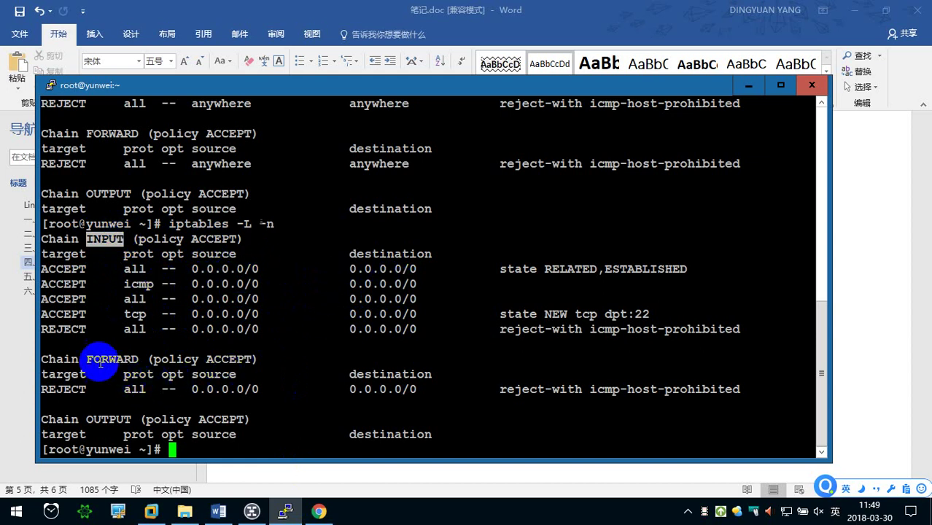
{"action": "left_click_drag", "start_coordinate": [88, 358], "coordinate": [148, 359]}
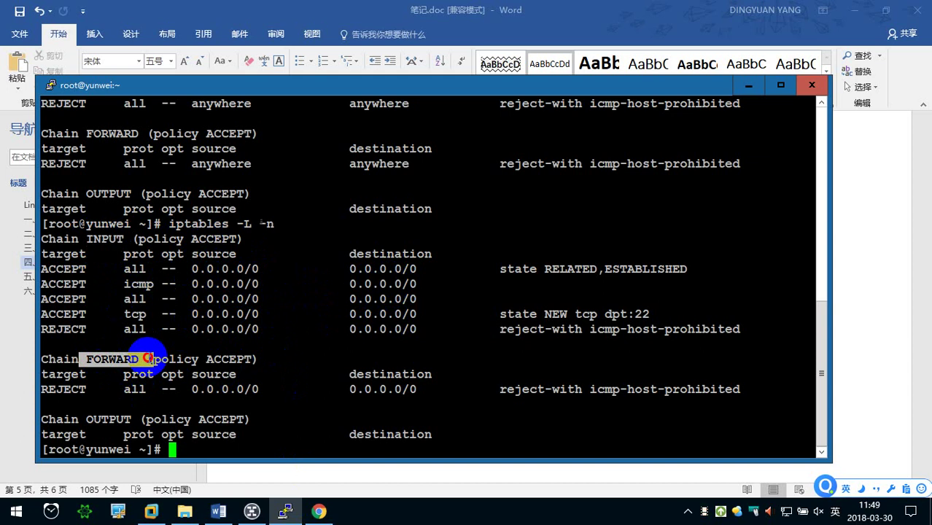
{"action": "double_click", "coordinate": [99, 420]}
{"action": "left_click", "coordinate": [153, 401]}
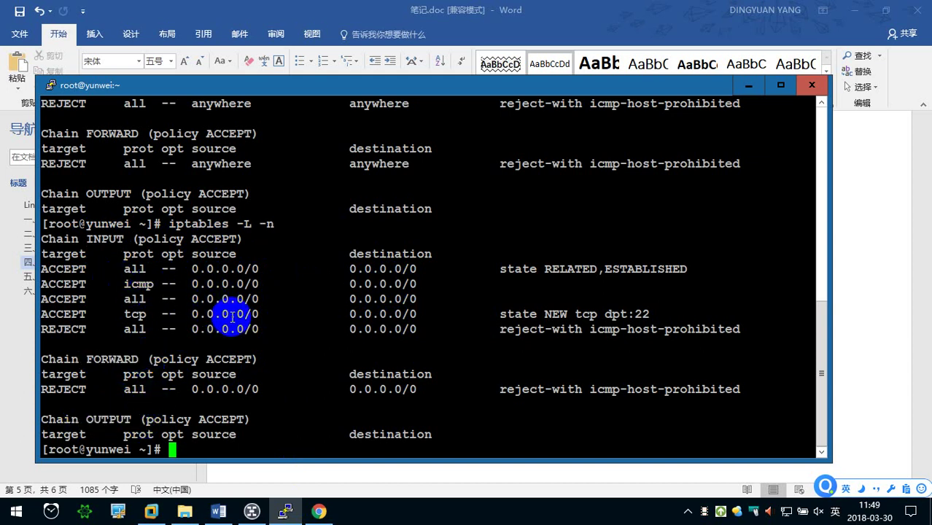
{"action": "left_click", "coordinate": [358, 471]}
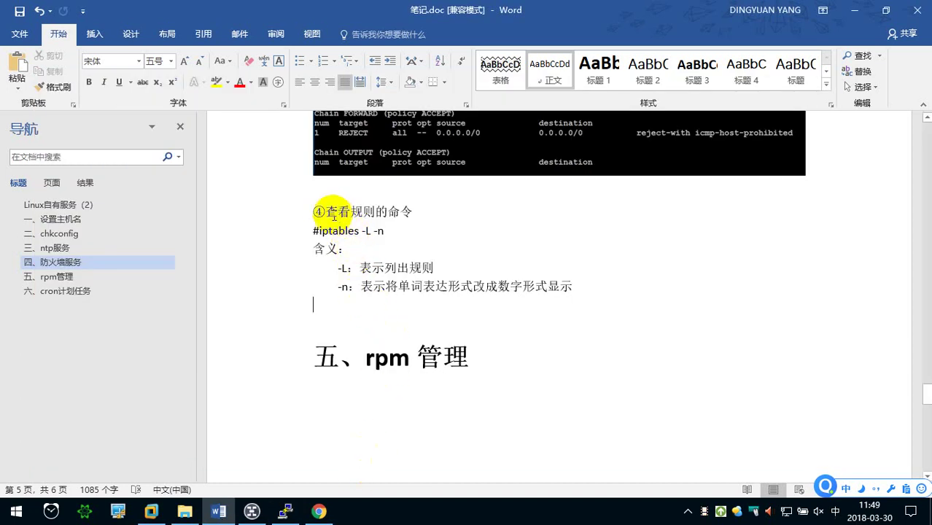
Step: Type the heading ⑤简单设置防火墙规则 on a new line after the -n explanation
{"action": "scroll", "coordinate": [343, 212], "scroll_direction": "up", "scroll_amount": 5}
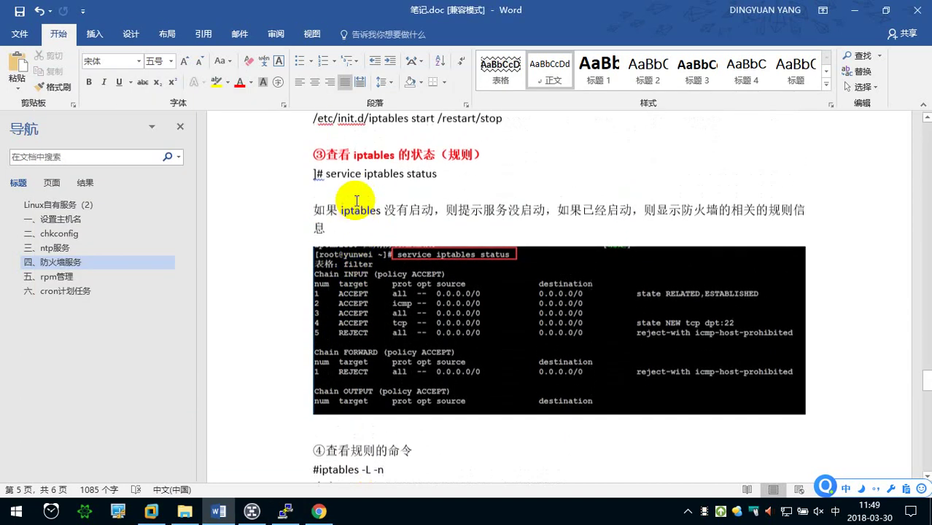
{"action": "scroll", "coordinate": [351, 202], "scroll_direction": "down", "scroll_amount": 3}
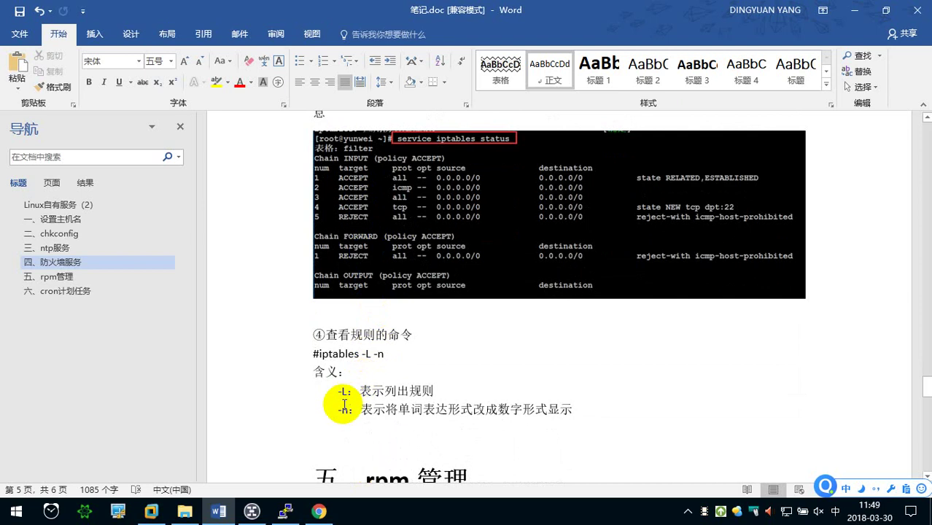
{"action": "scroll", "coordinate": [401, 279], "scroll_direction": "up", "scroll_amount": 3}
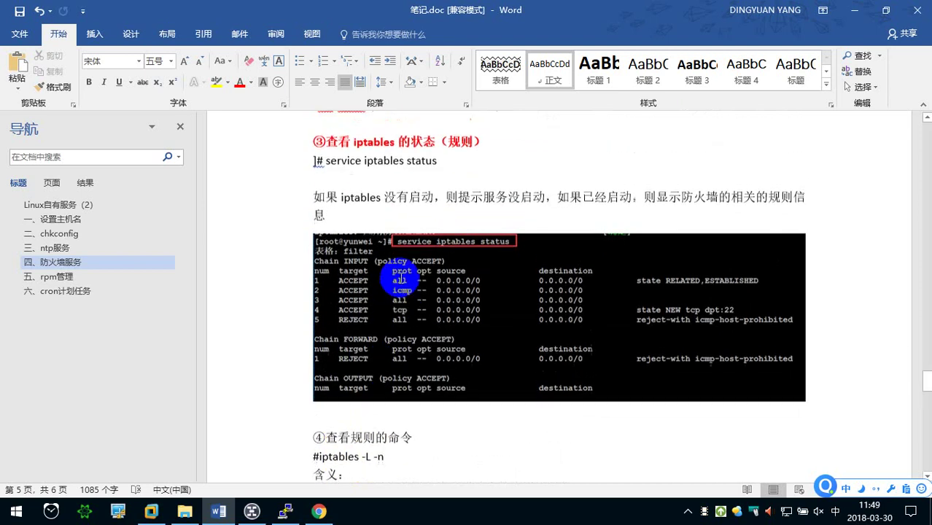
{"action": "scroll", "coordinate": [438, 241], "scroll_direction": "up", "scroll_amount": 2}
{"action": "scroll", "coordinate": [473, 212], "scroll_direction": "down", "scroll_amount": 1}
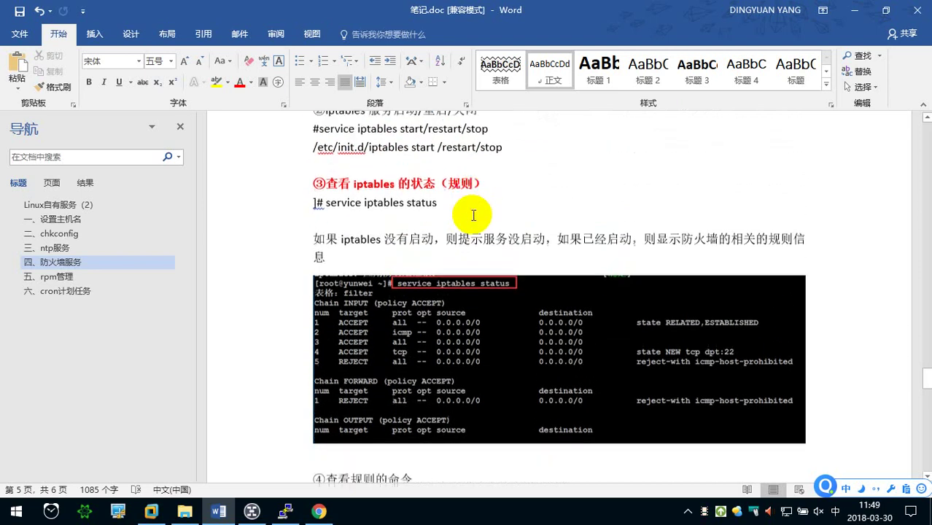
{"action": "scroll", "coordinate": [438, 291], "scroll_direction": "down", "scroll_amount": 2}
{"action": "scroll", "coordinate": [381, 368], "scroll_direction": "down", "scroll_amount": 1}
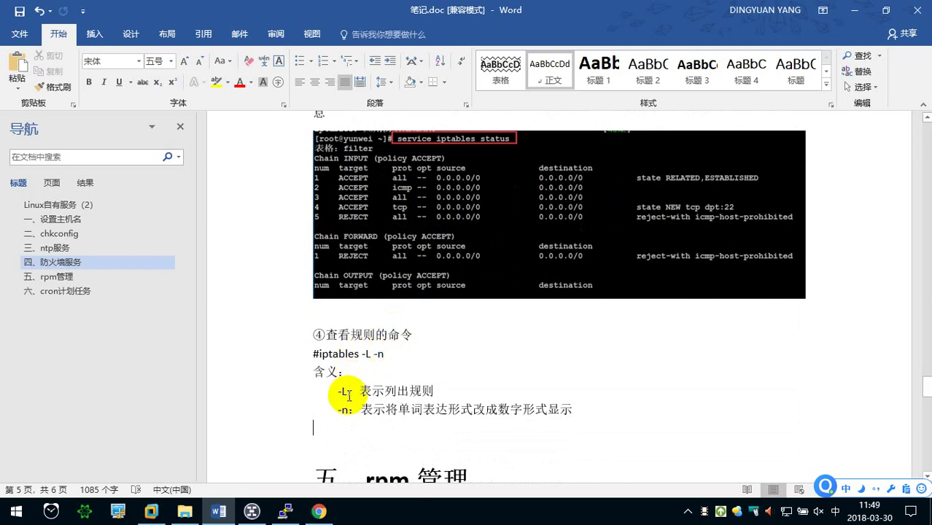
{"action": "scroll", "coordinate": [348, 394], "scroll_direction": "up", "scroll_amount": 3}
{"action": "scroll", "coordinate": [337, 270], "scroll_direction": "down", "scroll_amount": 4}
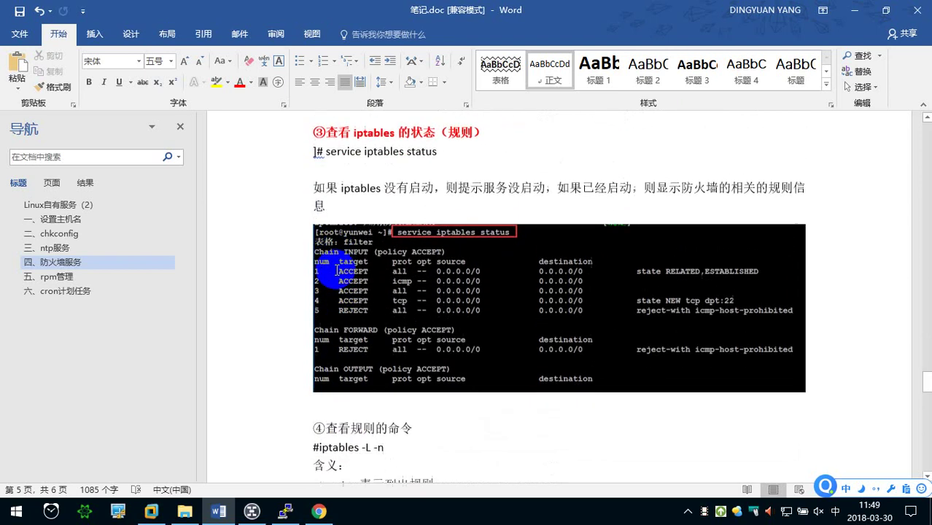
{"action": "key", "text": "Return"}
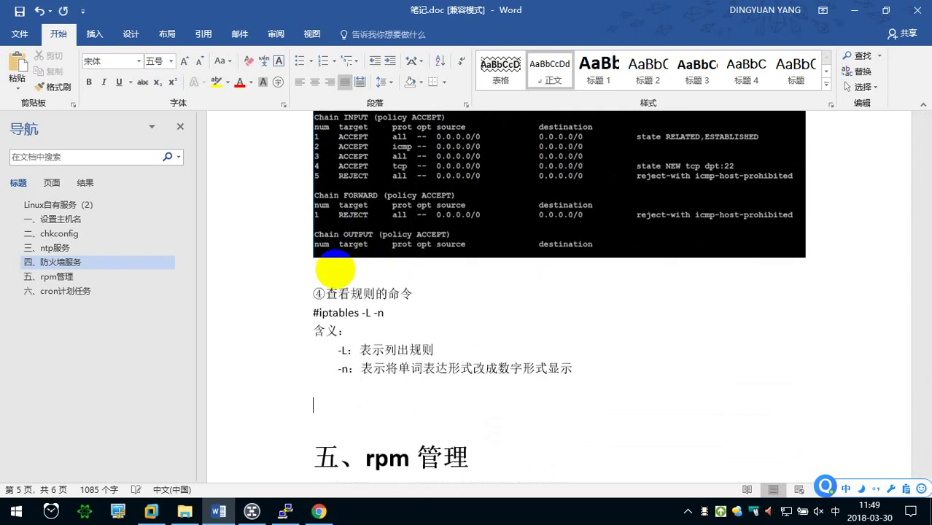
{"action": "type", "text": "wu"}
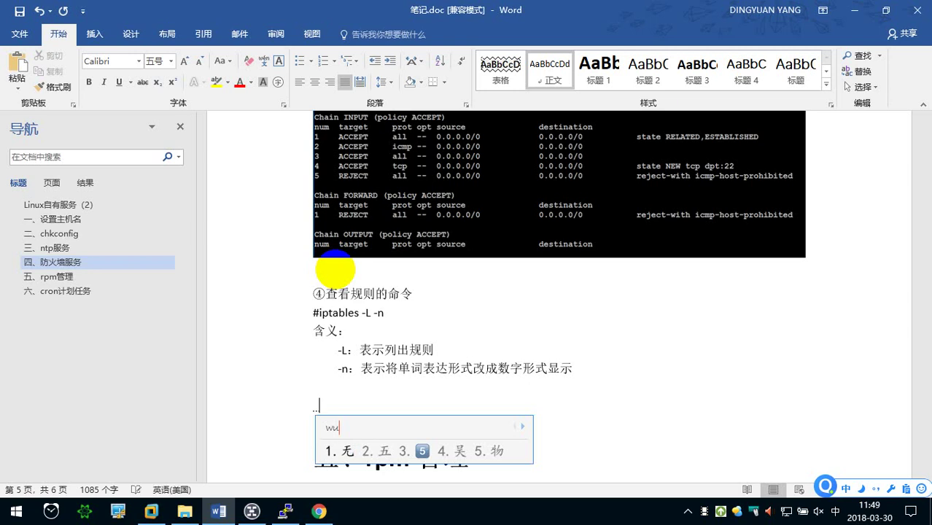
{"action": "key", "text": "Down"}
{"action": "key", "text": "3"}
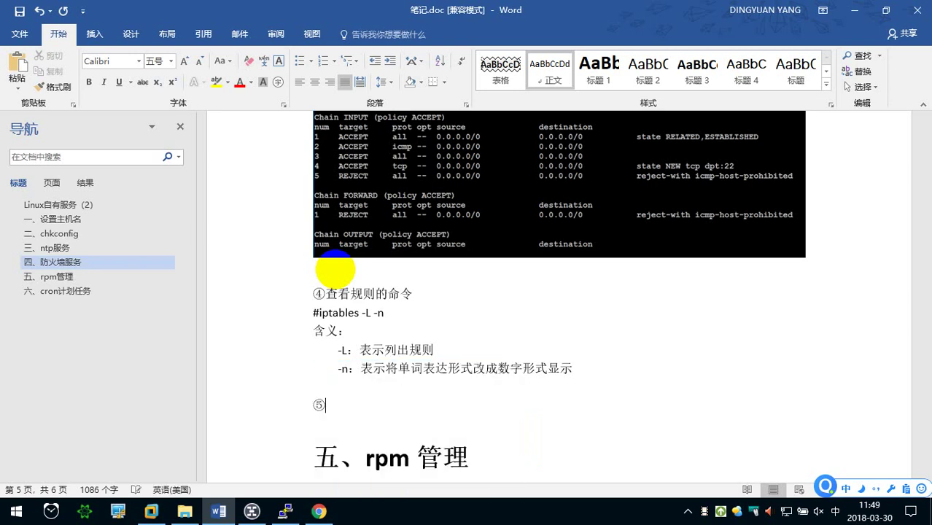
{"action": "type", "text": "jiandan"}
{"action": "key", "text": "space"}
{"action": "type", "text": "shezhi fanghuo qiang guize"}
{"action": "key", "text": "Return"}
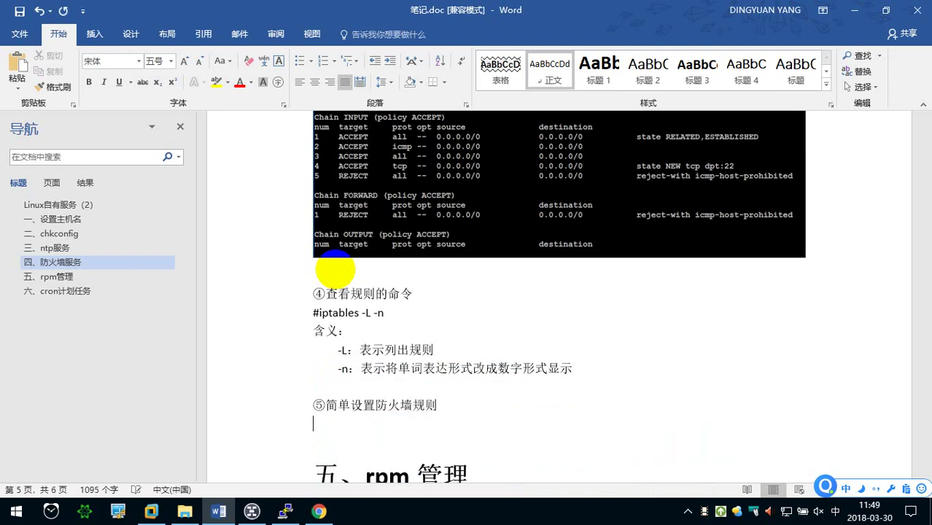
{"action": "left_click", "coordinate": [285, 510]}
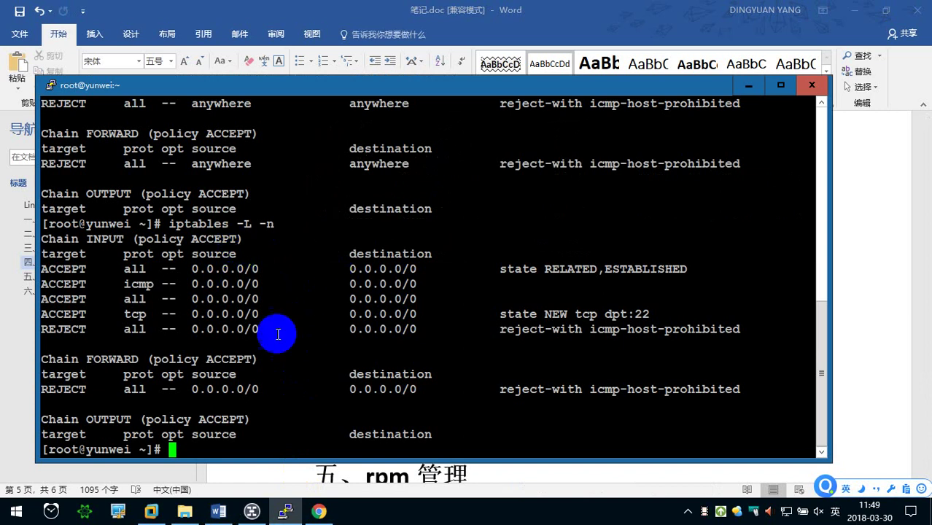
Step: Load 192.168.21.131 in Chrome in place of 192.168.21.128
{"action": "left_click", "coordinate": [317, 514]}
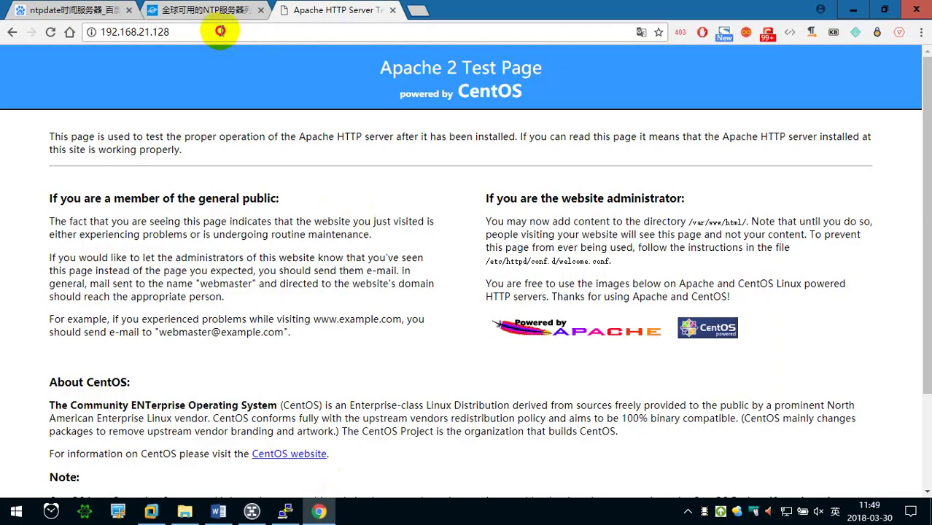
{"action": "left_click", "coordinate": [336, 32]}
{"action": "key", "text": "BackSpace"}
{"action": "key", "text": "BackSpace"}
{"action": "type", "text": "31"}
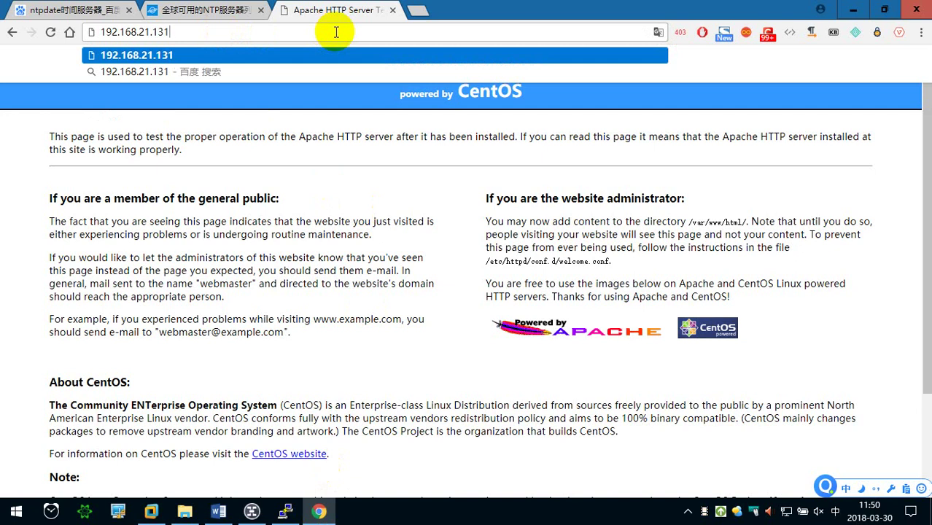
{"action": "key", "text": "Return"}
{"action": "left_click", "coordinate": [317, 86]}
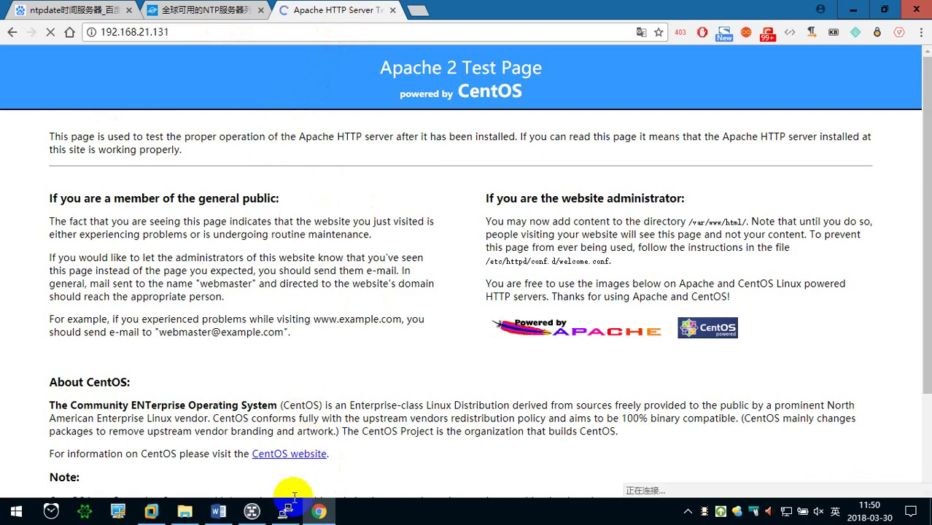
Step: Scroll Word's notes back up to the firewall picture
{"action": "left_click", "coordinate": [218, 511]}
{"action": "scroll", "coordinate": [466, 256], "scroll_direction": "up", "scroll_amount": 5}
{"action": "scroll", "coordinate": [459, 258], "scroll_direction": "up", "scroll_amount": 5}
{"action": "scroll", "coordinate": [494, 228], "scroll_direction": "up", "scroll_amount": 5}
{"action": "scroll", "coordinate": [493, 228], "scroll_direction": "up", "scroll_amount": 1}
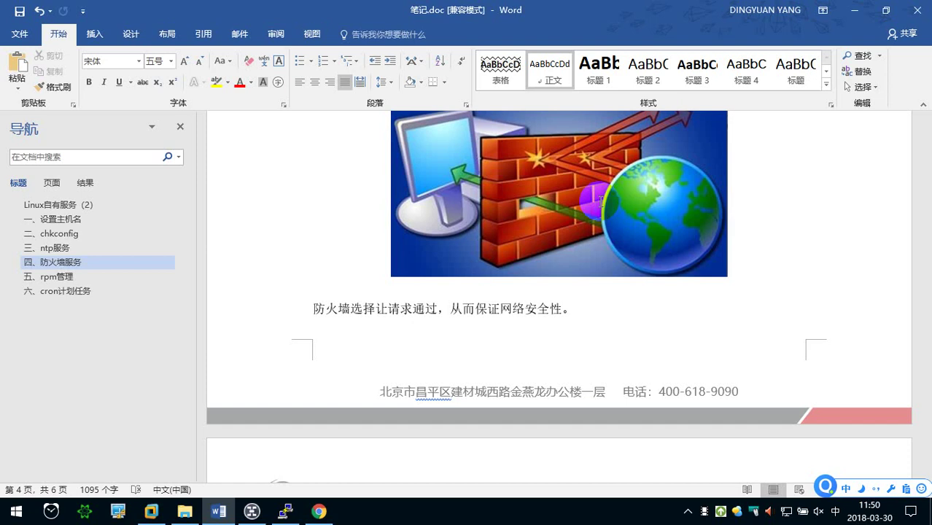
Step: Scroll down to the ⑤简单设置防火墙规则 heading above 五、rpm 管理, then bring Chrome forward
{"action": "scroll", "coordinate": [593, 204], "scroll_direction": "down", "scroll_amount": 2}
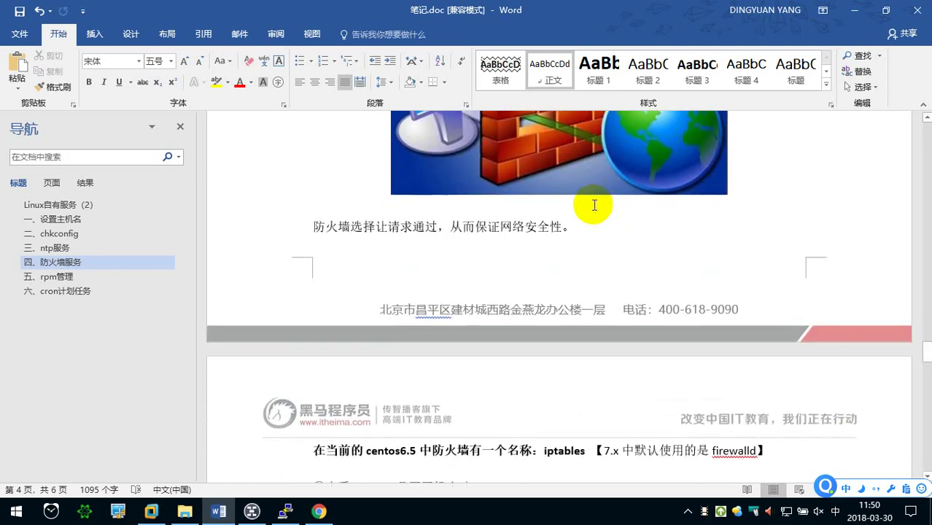
{"action": "scroll", "coordinate": [575, 211], "scroll_direction": "down", "scroll_amount": 5}
{"action": "scroll", "coordinate": [547, 248], "scroll_direction": "down", "scroll_amount": 3}
{"action": "scroll", "coordinate": [452, 291], "scroll_direction": "down", "scroll_amount": 1}
{"action": "scroll", "coordinate": [430, 305], "scroll_direction": "down", "scroll_amount": 3}
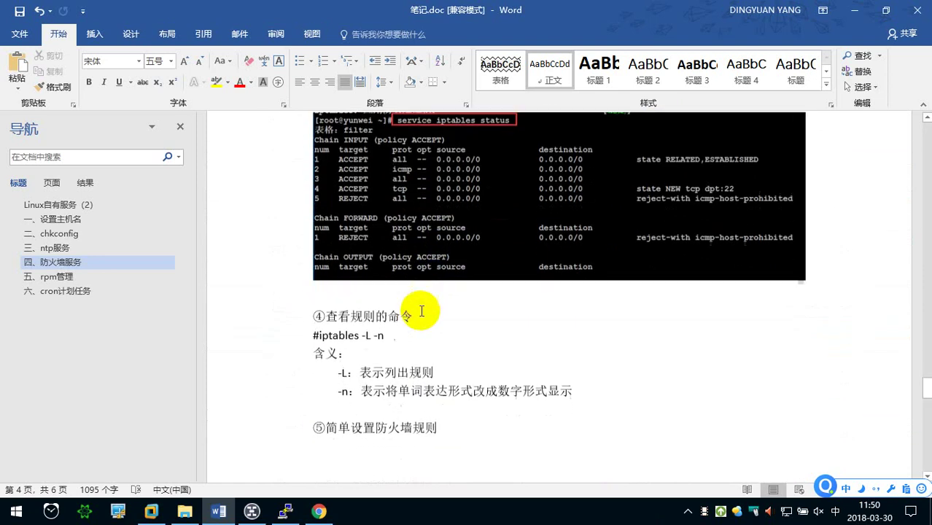
{"action": "scroll", "coordinate": [420, 308], "scroll_direction": "down", "scroll_amount": 2}
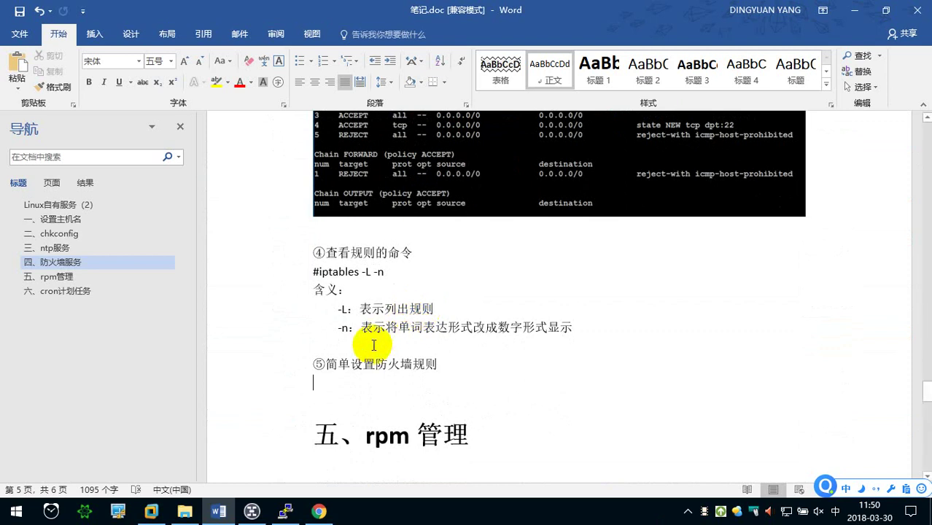
{"action": "left_click", "coordinate": [318, 506]}
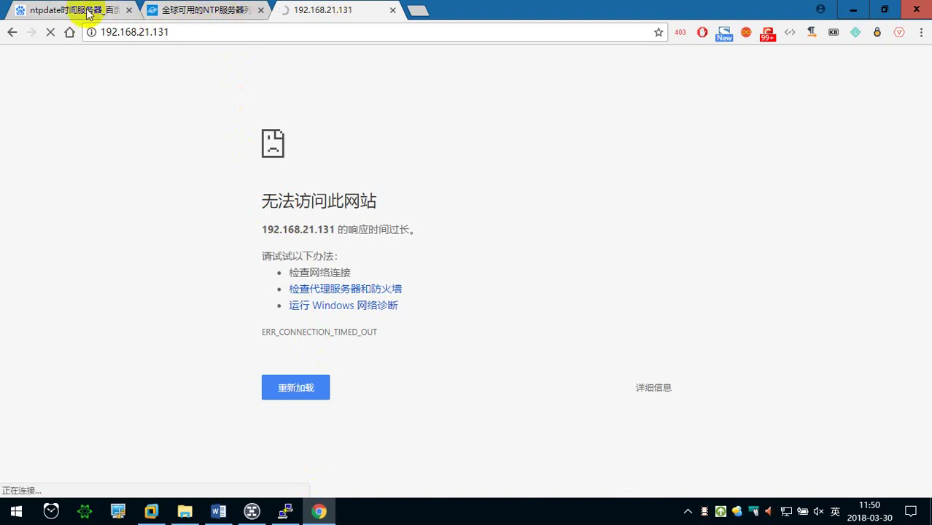
Step: Search Baidu for 'iptables 80口放开' and open the cnblogs article
{"action": "left_click", "coordinate": [82, 10]}
{"action": "left_click_drag", "start_coordinate": [259, 73], "coordinate": [5, 69]}
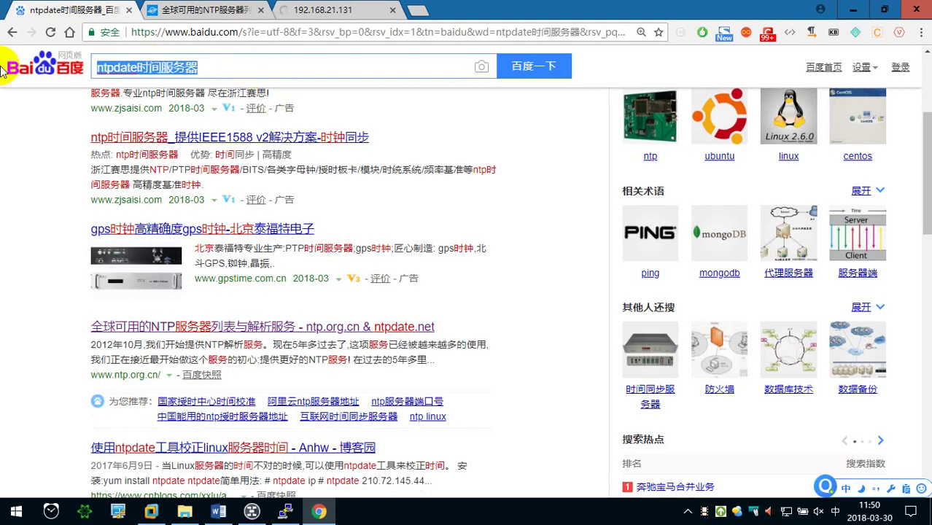
{"action": "type", "text": "iptables"}
{"action": "key", "text": "Return"}
{"action": "type", "text": "80"}
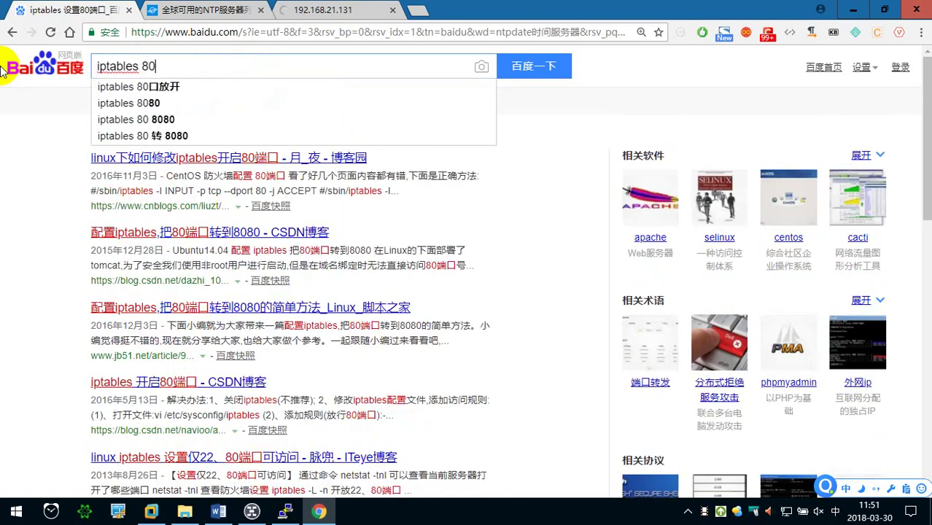
{"action": "key", "text": "Down"}
{"action": "key", "text": "Return"}
{"action": "left_click", "coordinate": [129, 158]}
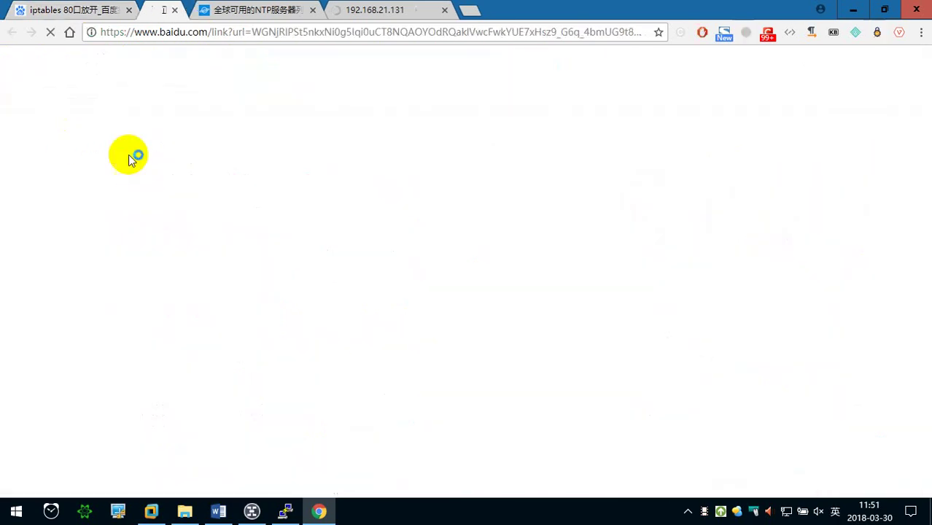
{"action": "scroll", "coordinate": [284, 175], "scroll_direction": "down", "scroll_amount": 3}
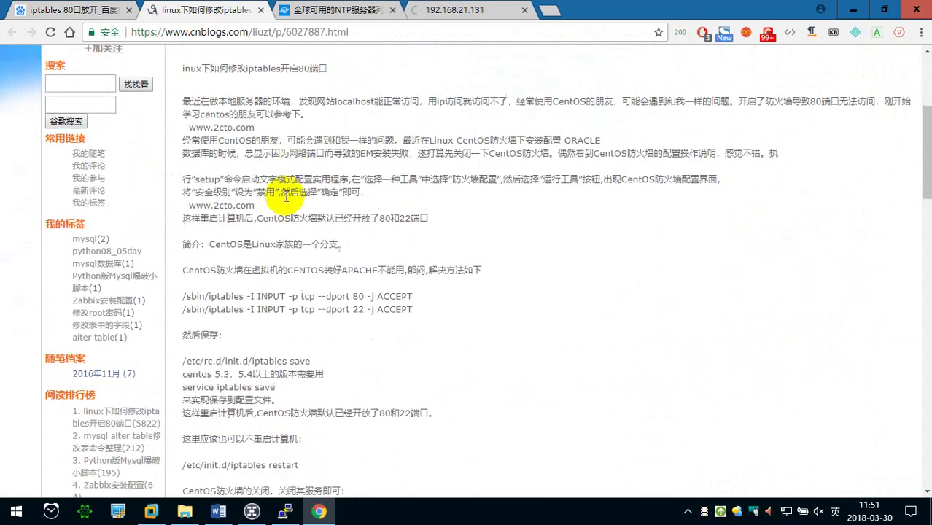
{"action": "scroll", "coordinate": [286, 197], "scroll_direction": "down", "scroll_amount": 1}
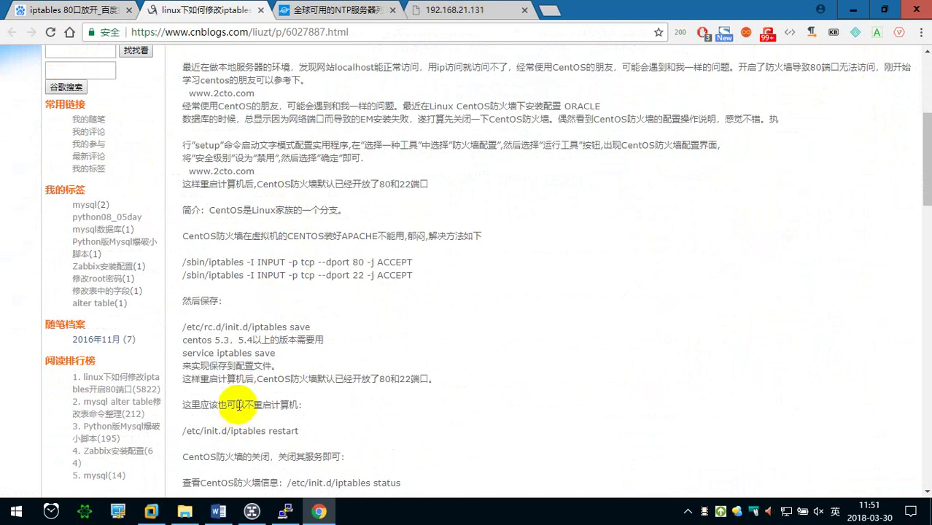
Step: Open 常用防火墙规则.txt from the 20180330_Linux自有服务\文件 folder
{"action": "left_click", "coordinate": [184, 510]}
{"action": "left_click", "coordinate": [222, 276]}
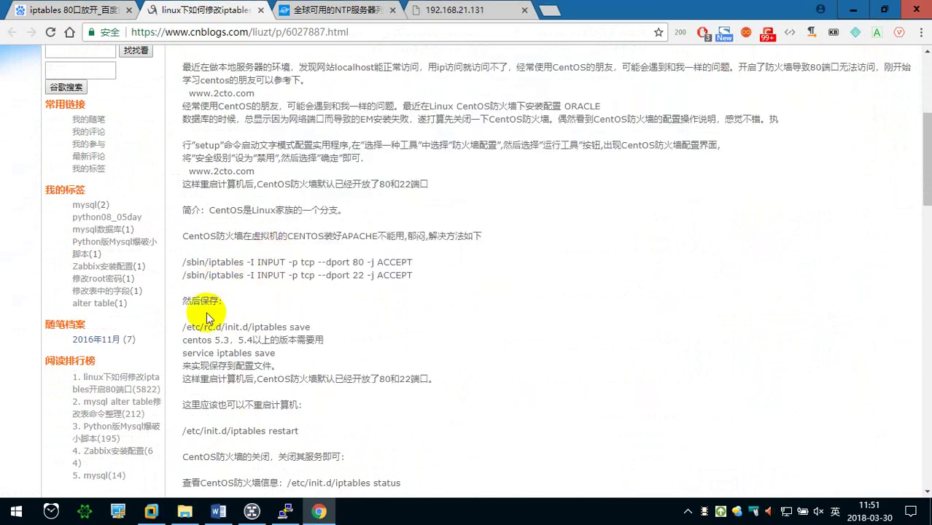
{"action": "left_click", "coordinate": [184, 510]}
{"action": "left_click", "coordinate": [565, 196]}
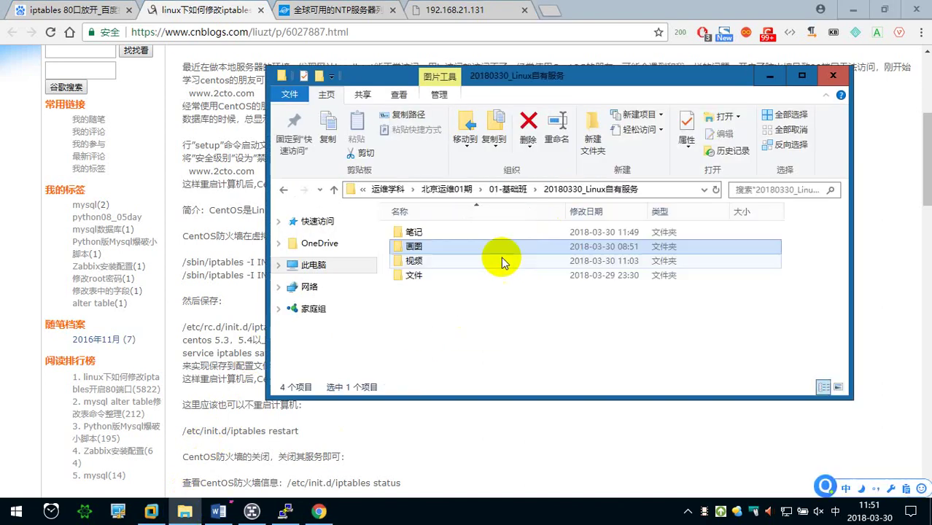
{"action": "double_click", "coordinate": [423, 269]}
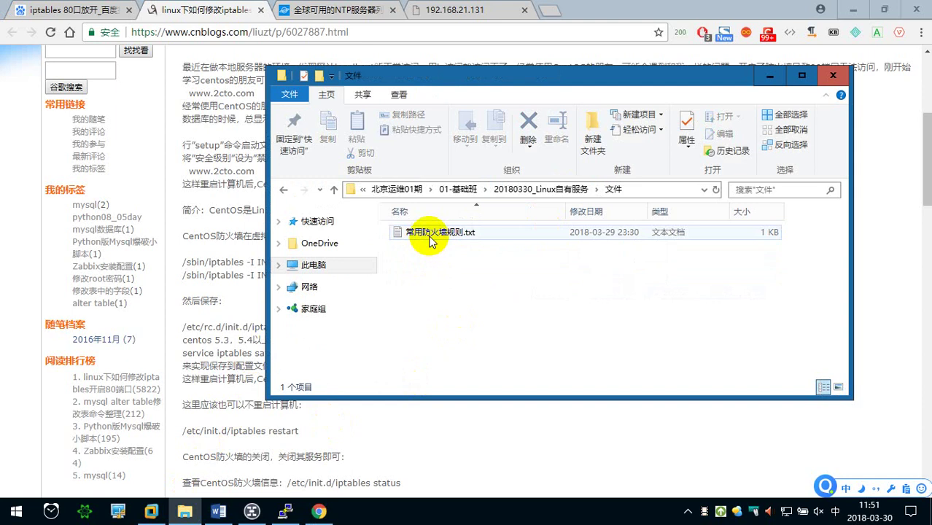
{"action": "double_click", "coordinate": [428, 235]}
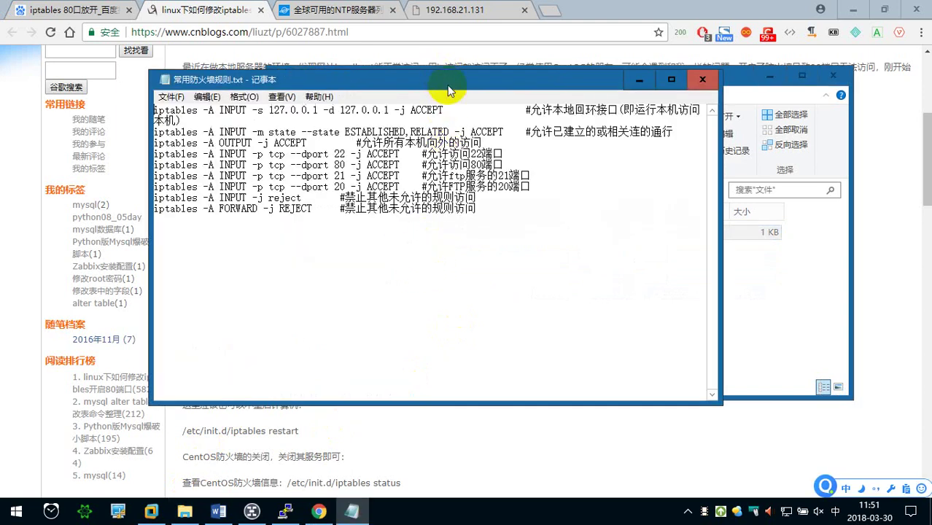
Step: Maximize Notepad, highlight the dport 80 rule, and type add below the last rule
{"action": "double_click", "coordinate": [448, 82]}
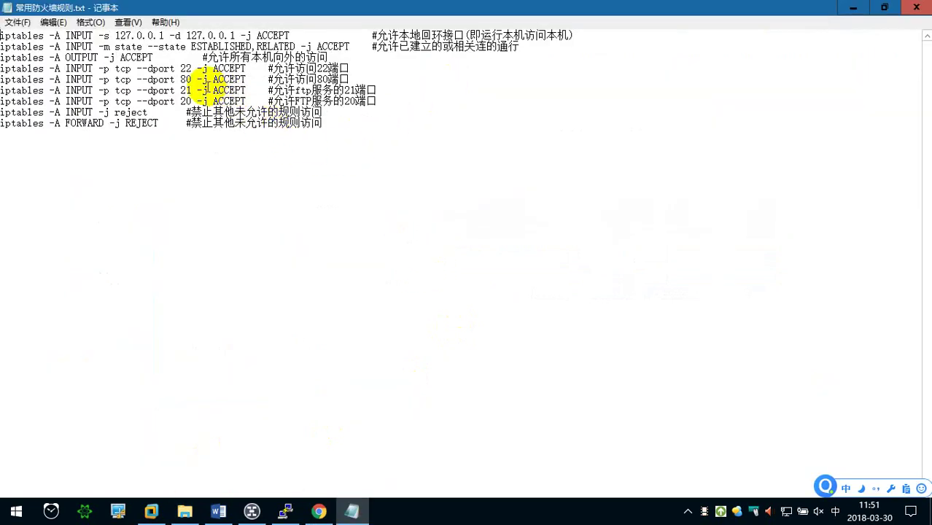
{"action": "left_click_drag", "start_coordinate": [350, 79], "coordinate": [22, 75]}
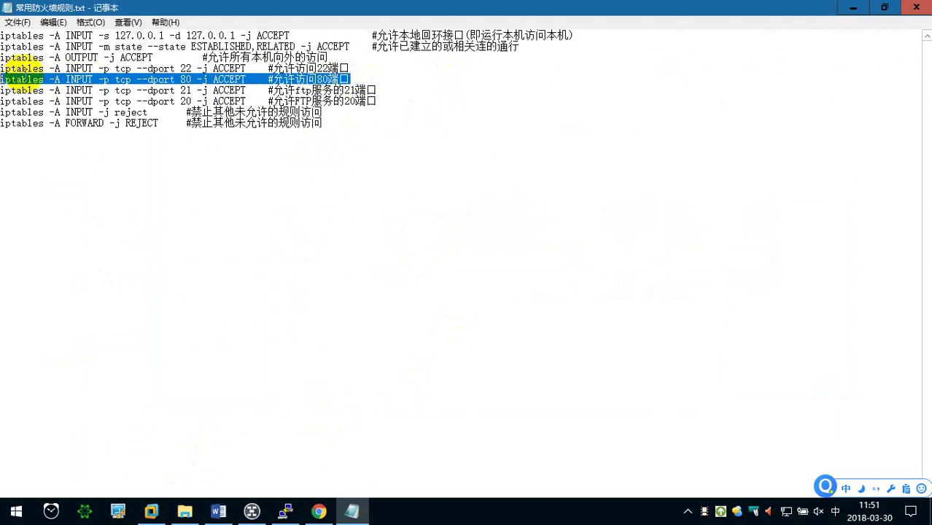
{"action": "double_click", "coordinate": [35, 78]}
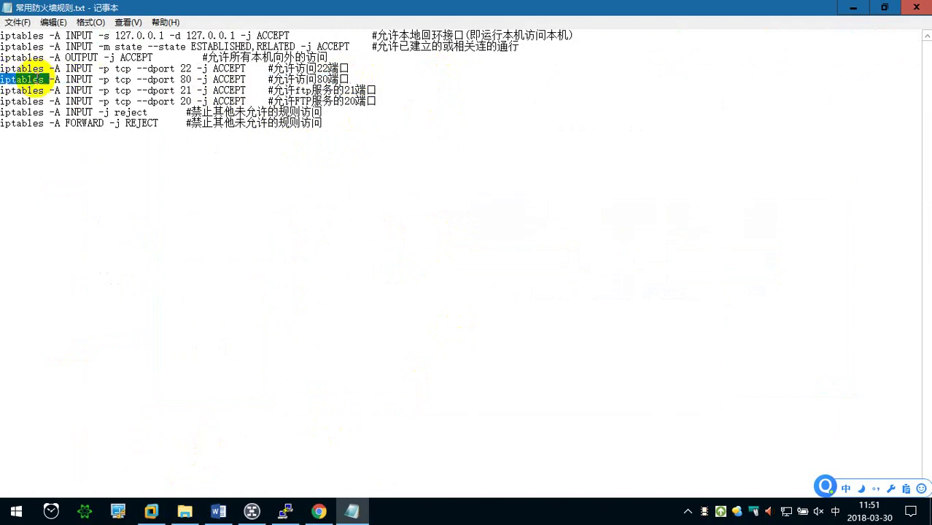
{"action": "left_click", "coordinate": [56, 79]}
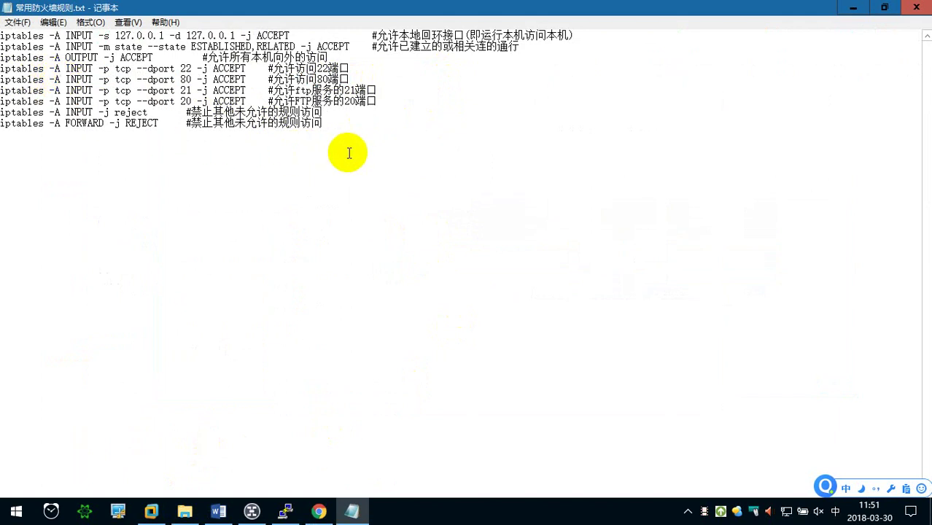
{"action": "left_click", "coordinate": [373, 144]}
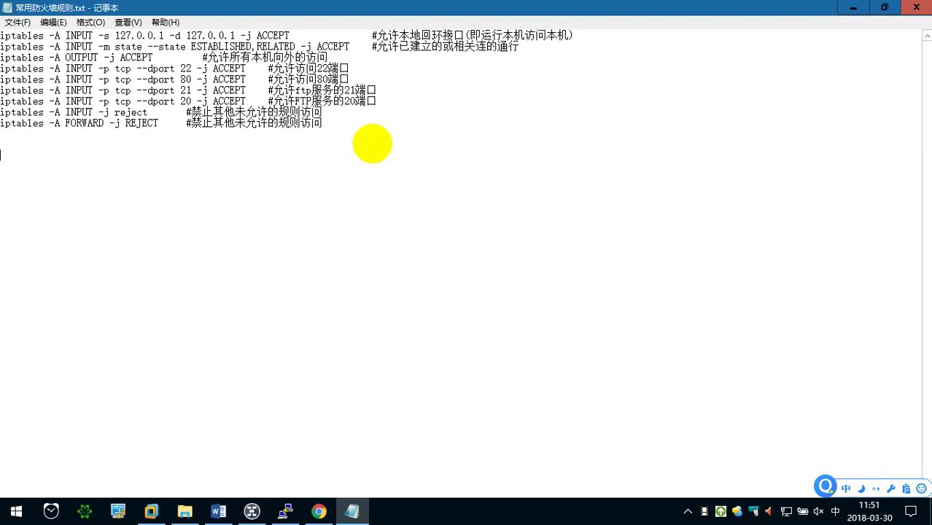
{"action": "type", "text": "add"}
{"action": "key", "text": "Return"}
Step: Highlight INPUT, --dport 80 and ACCEPT in the port rules one by one
{"action": "double_click", "coordinate": [82, 90]}
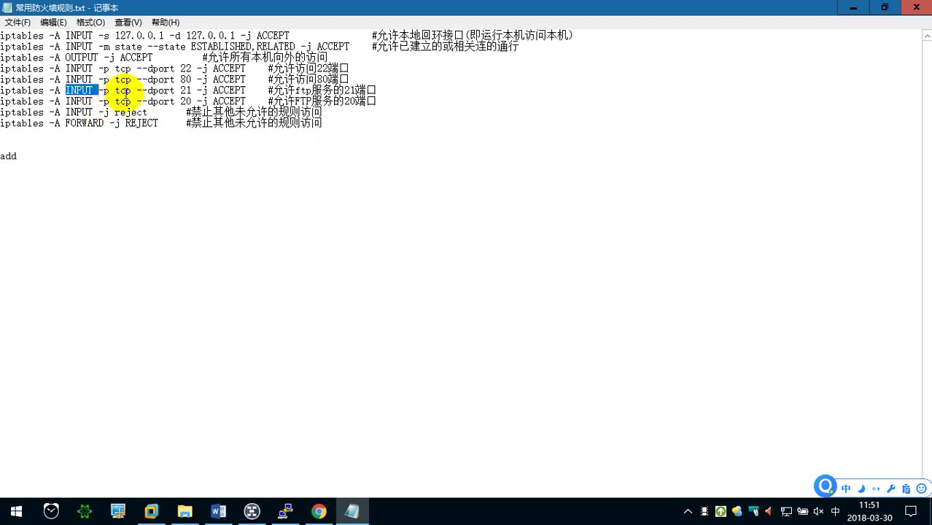
{"action": "left_click", "coordinate": [122, 90]}
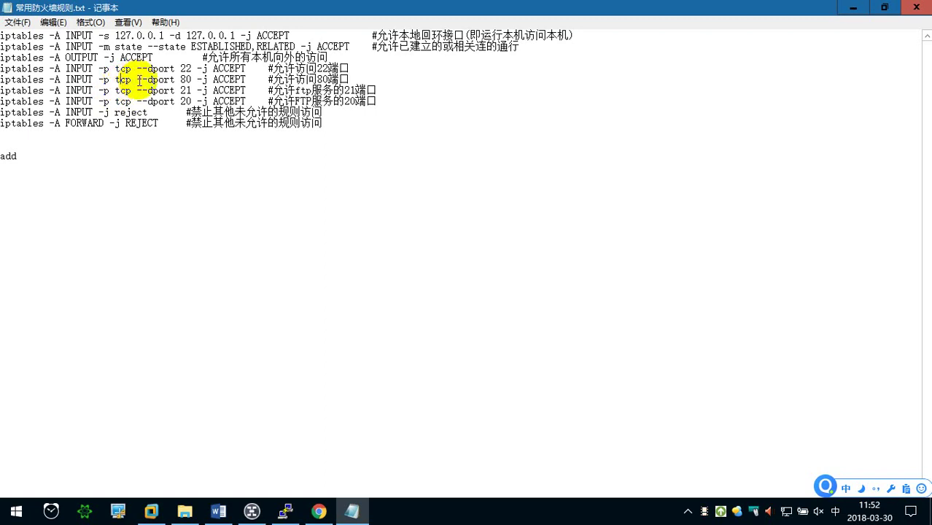
{"action": "left_click_drag", "start_coordinate": [192, 79], "coordinate": [137, 79]}
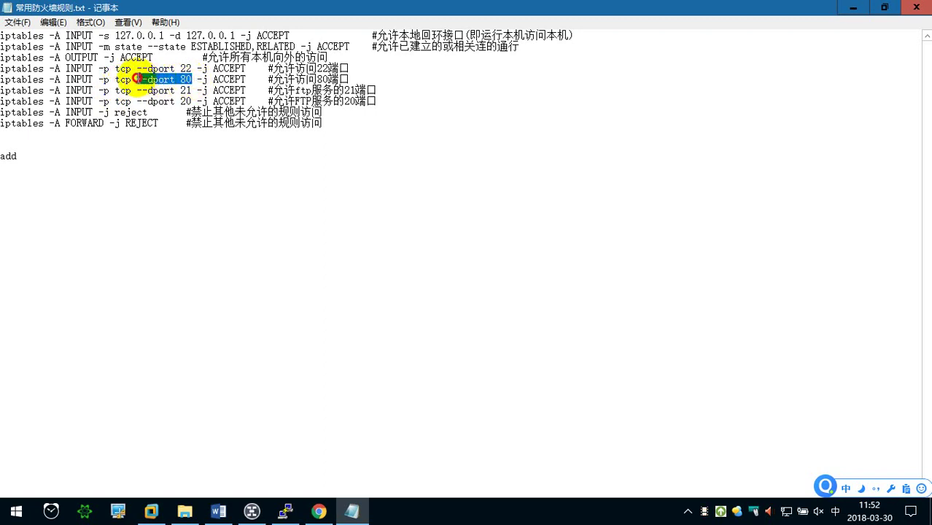
{"action": "left_click", "coordinate": [201, 80]}
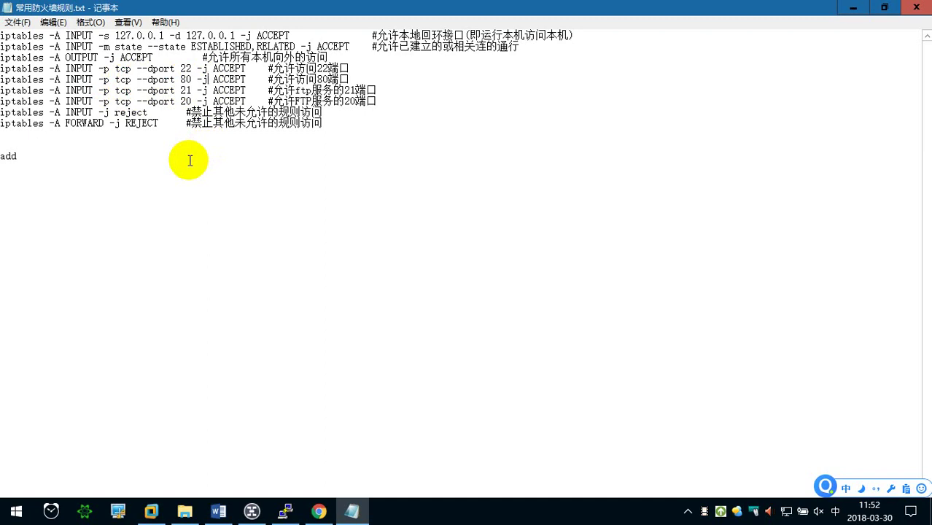
{"action": "double_click", "coordinate": [221, 79]}
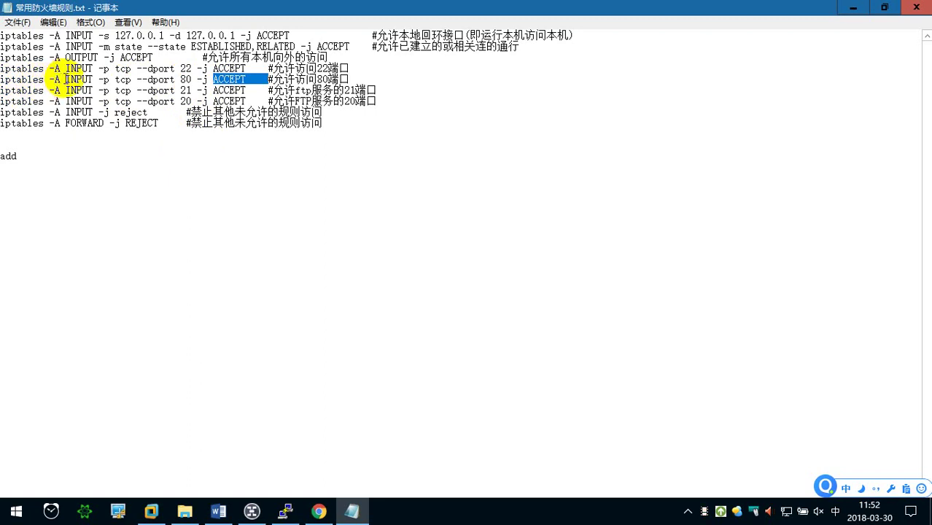
{"action": "left_click", "coordinate": [66, 79]}
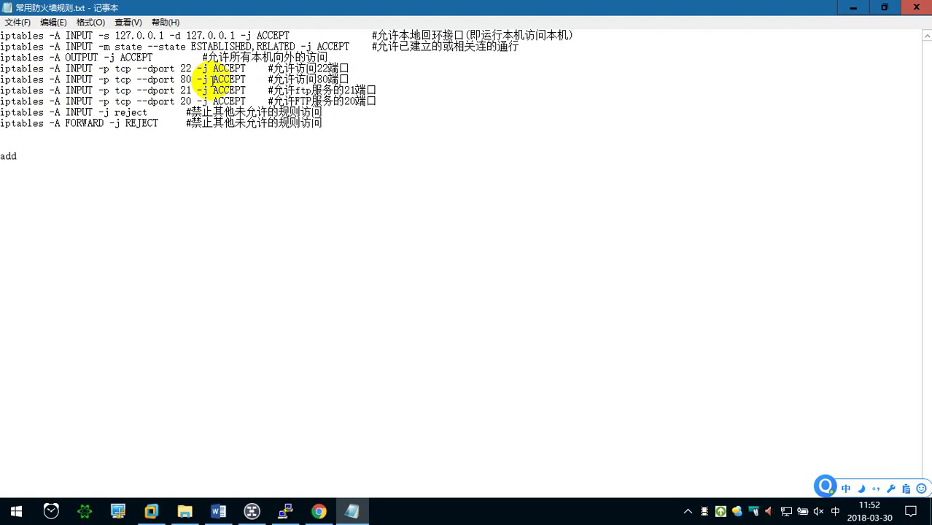
{"action": "left_click_drag", "start_coordinate": [256, 79], "coordinate": [2, 82]}
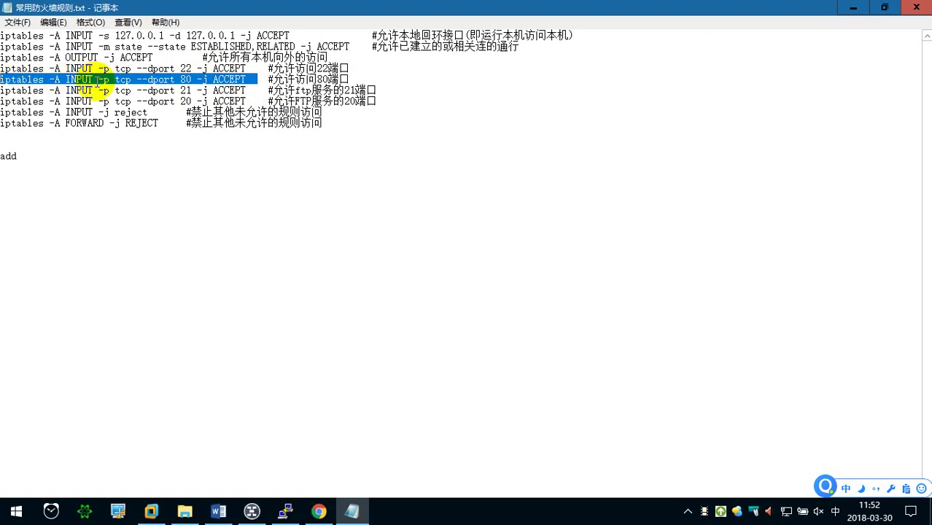
{"action": "left_click", "coordinate": [186, 106]}
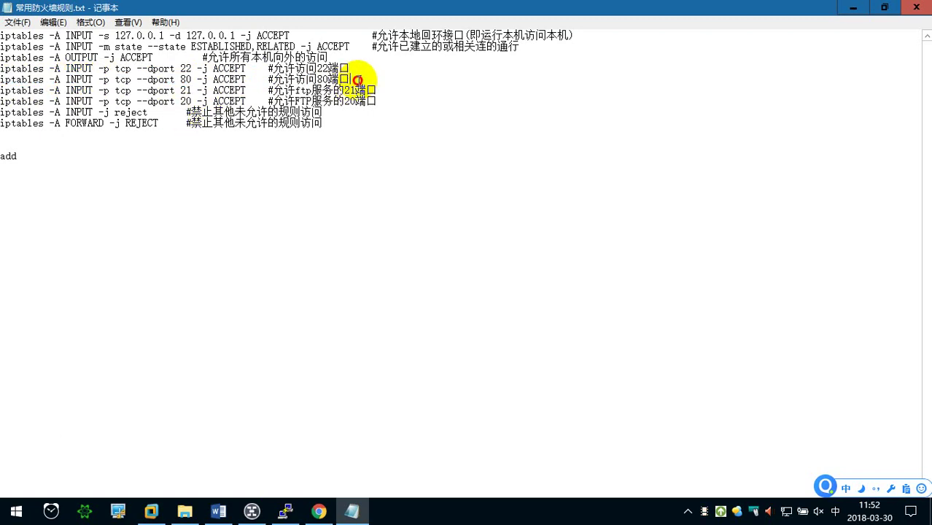
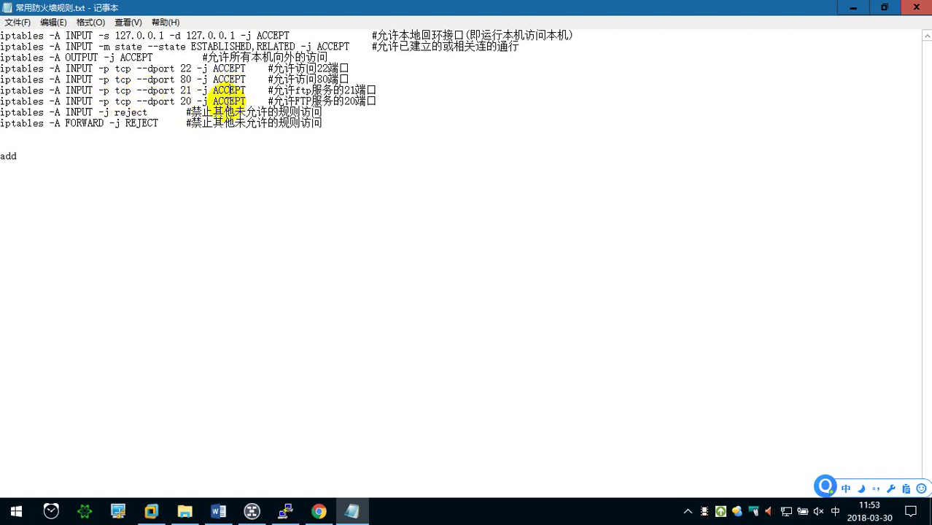
Step: Select the port 80 accept rule line in 常用防火墙规则.txt and return to the Word notes
{"action": "left_click", "coordinate": [228, 90]}
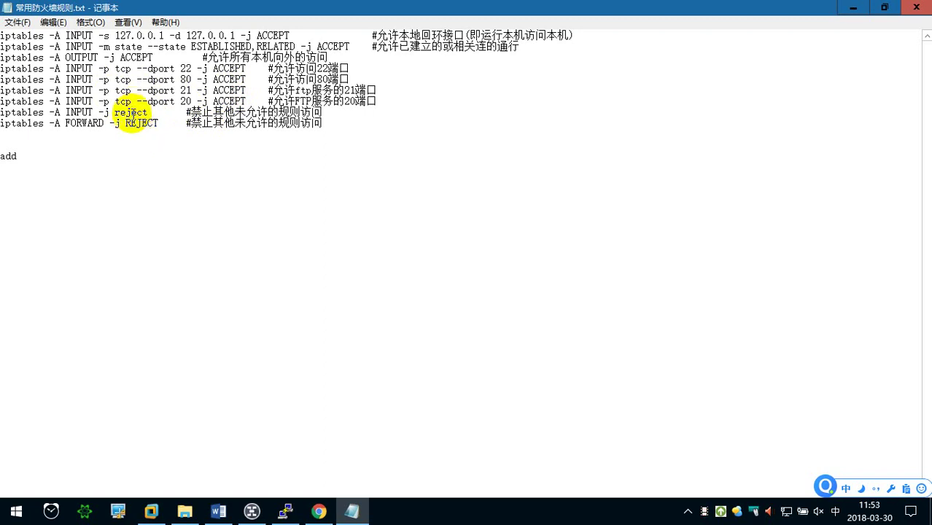
{"action": "left_click_drag", "start_coordinate": [350, 78], "coordinate": [2, 79]}
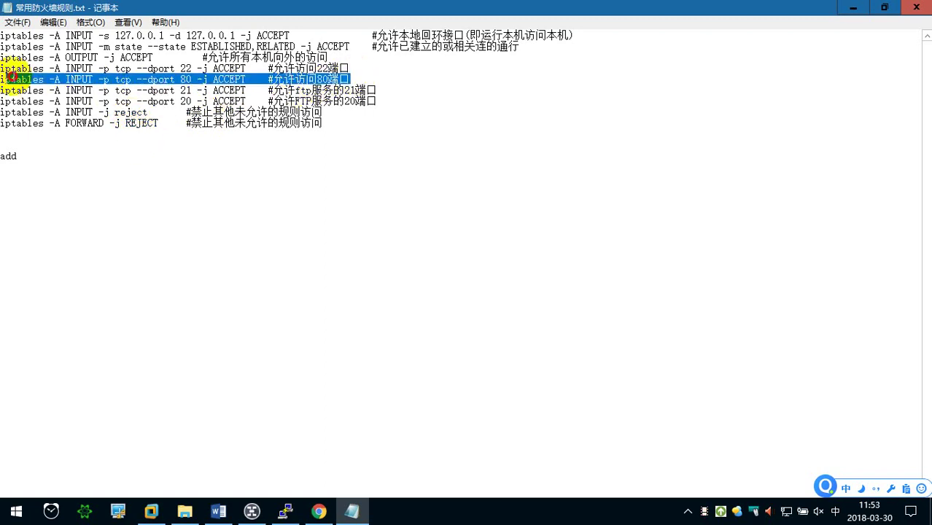
{"action": "left_click", "coordinate": [217, 511]}
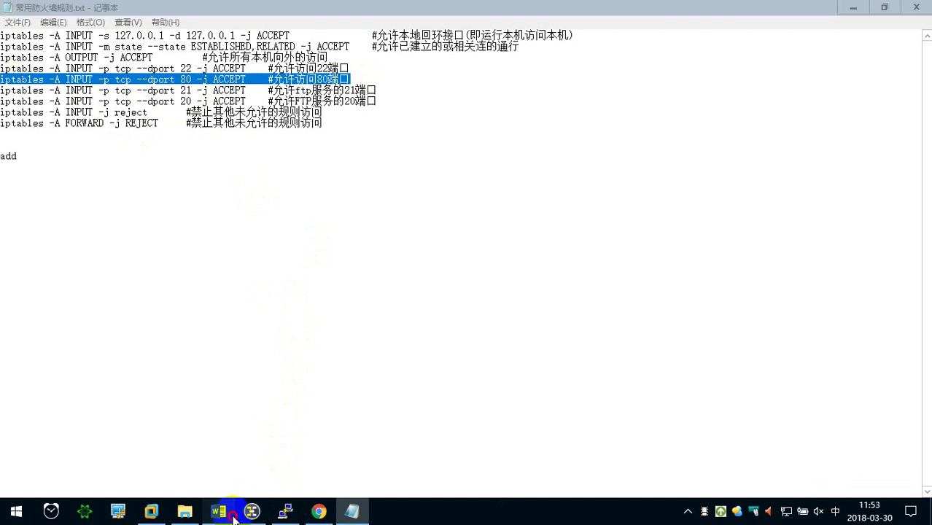
Step: Under heading ⑤, write the sentence on allowing port 80, then paste '#iptables -A INPUT -p tcp --dport 80 -j ACCEPT'
{"action": "left_click", "coordinate": [409, 381]}
{"action": "type", "text": "例如"}
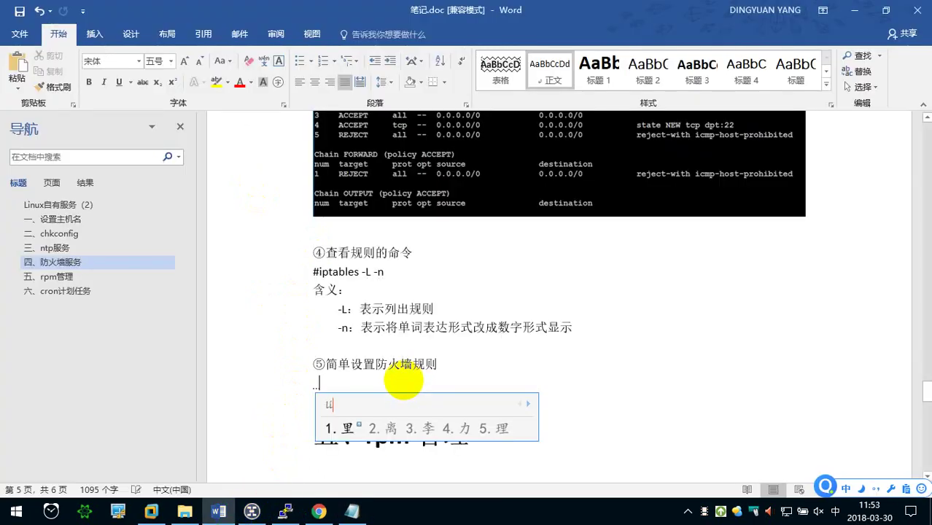
{"action": "type", "text": "，需要"}
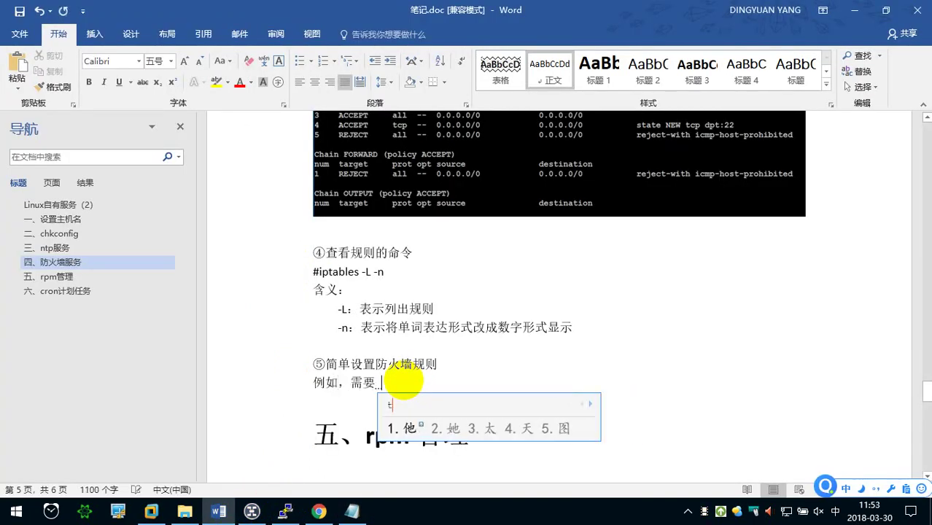
{"action": "type", "text": "允许"}
{"action": "type", "text": "80du"}
{"action": "type", "text": "端口"}
{"action": "type", "text": "通过f"}
{"action": "type", "text": "防火墙，则"}
{"action": "type", "text": "规则可以"}
{"action": "type", "text": "用"}
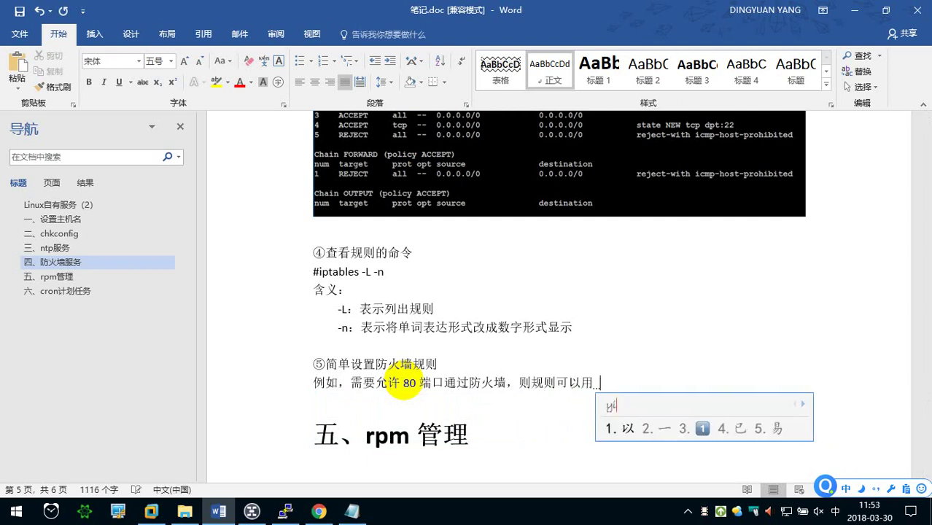
{"action": "type", "text": "以下的命令来设置"}
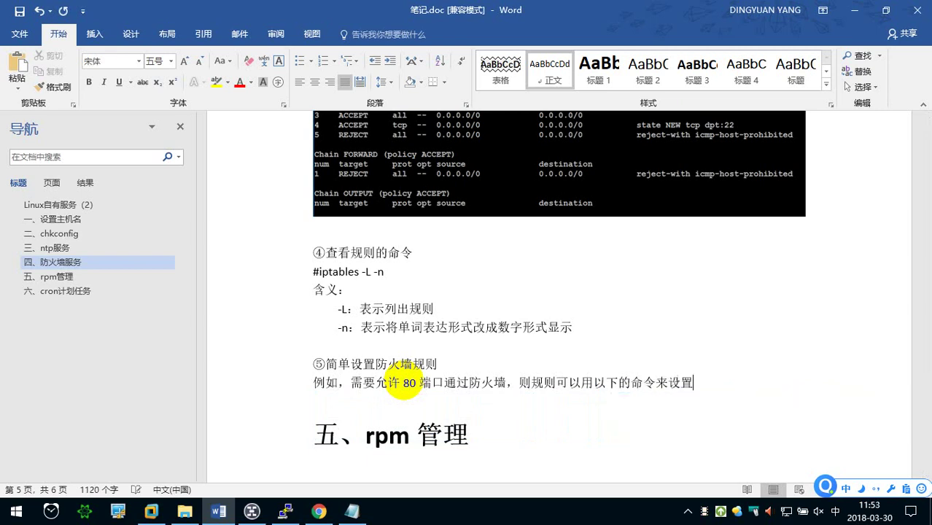
{"action": "key", "text": "Return"}
{"action": "key", "text": "ctrl+v"}
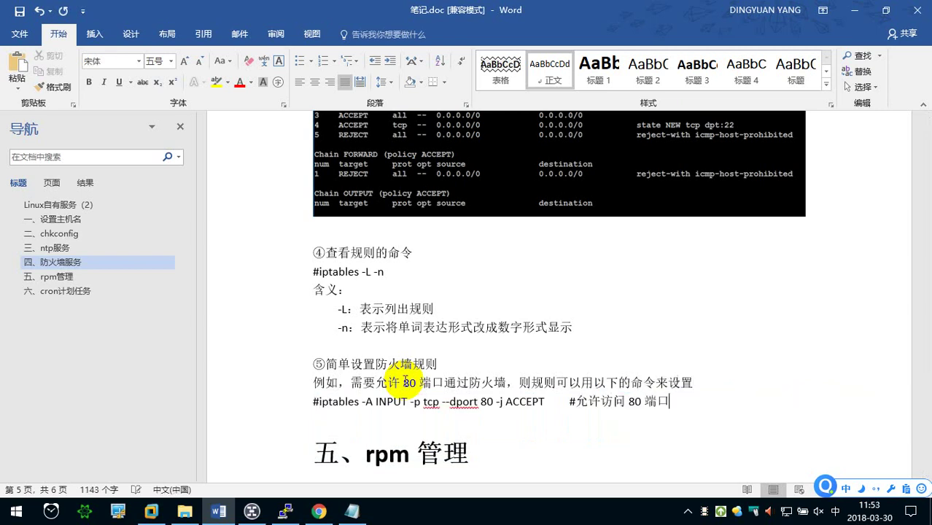
{"action": "scroll", "coordinate": [417, 354], "scroll_direction": "down", "scroll_amount": 3}
{"action": "key", "text": "Return"}
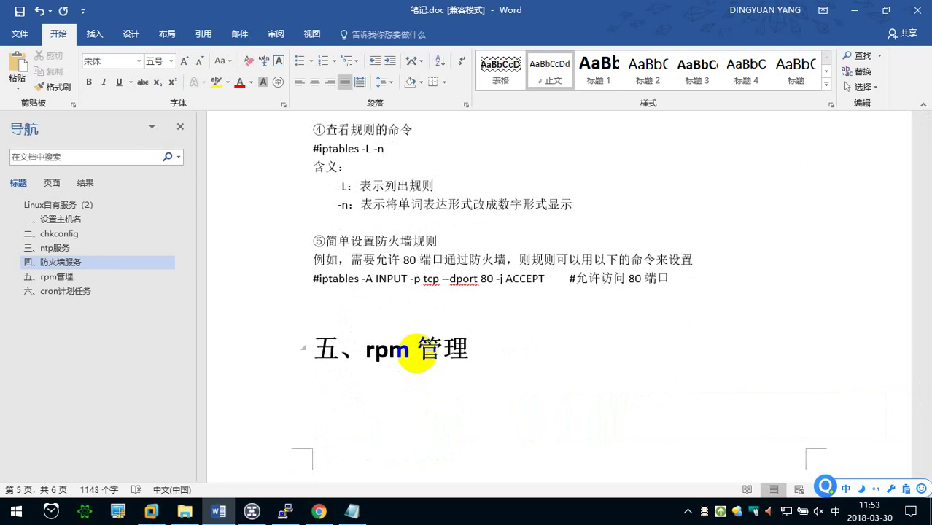
{"action": "key", "text": "Return"}
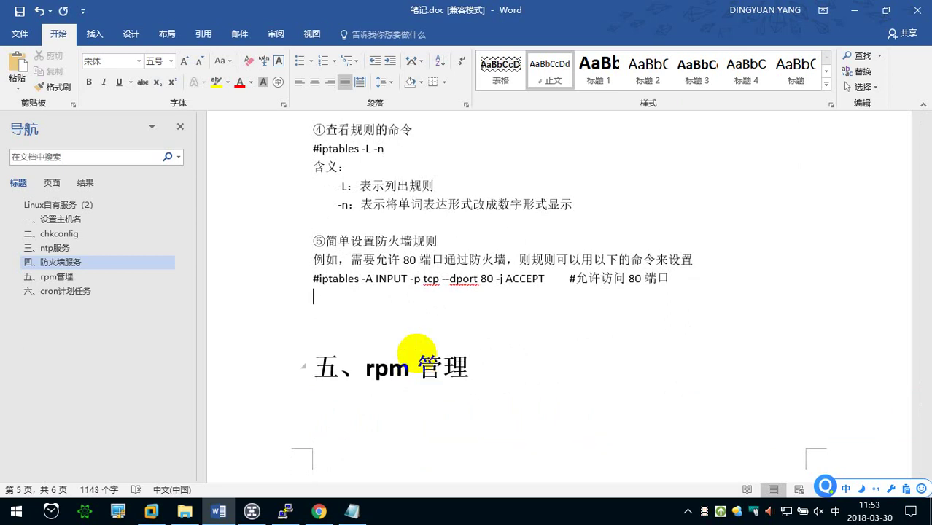
Step: Start the parameter box with the lines 'Iptables：命令' and '-A：add，添加规则'
{"action": "key", "text": "ctrl+z"}
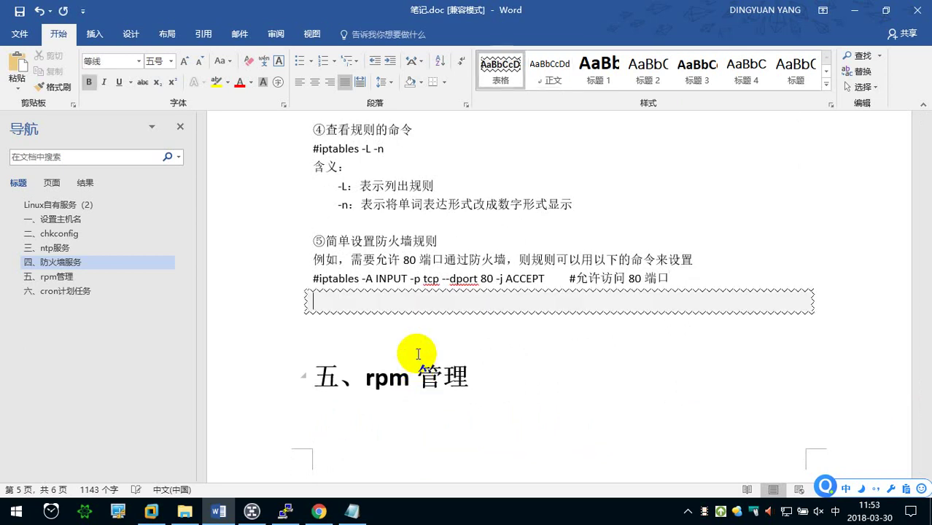
{"action": "type", "text": "iptables"}
{"action": "key", "text": "Return"}
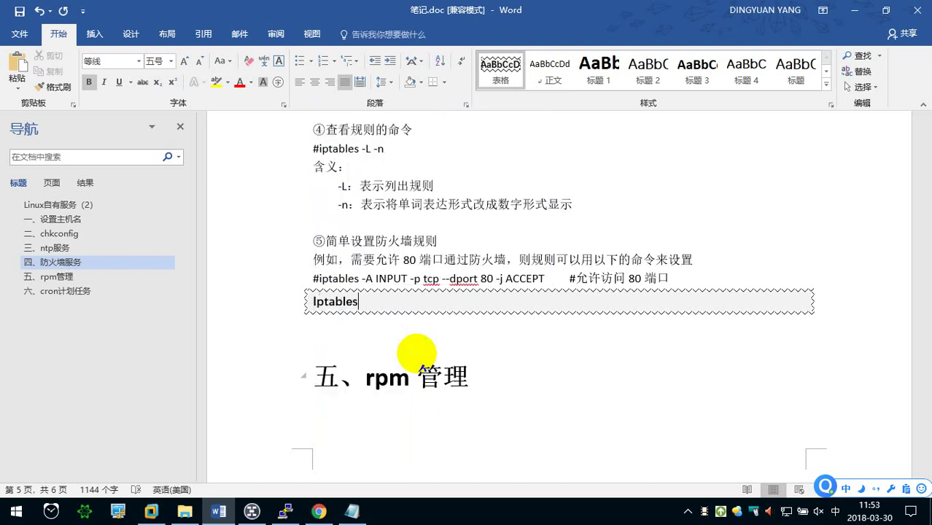
{"action": "type", "text": "铭刻"}
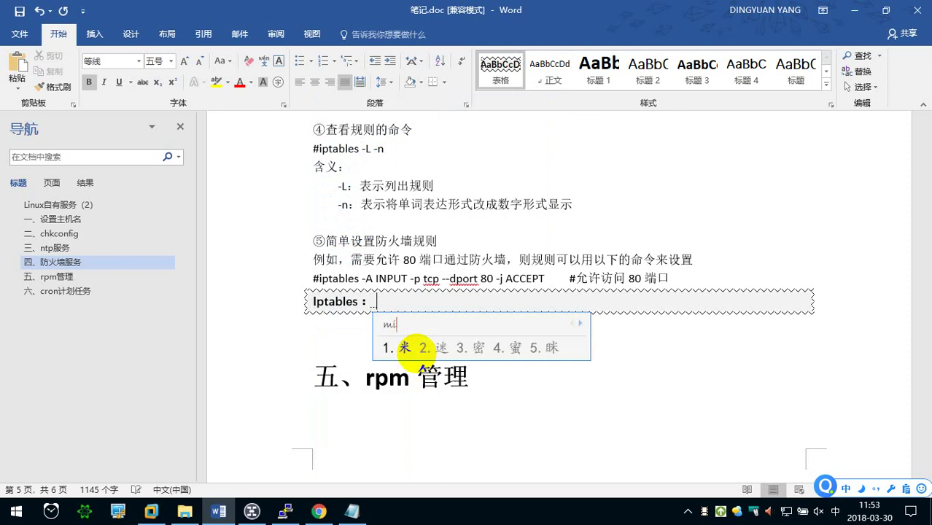
{"action": "key", "text": "BackSpace"}
{"action": "key", "text": "BackSpace"}
{"action": "type", "text": "主"}
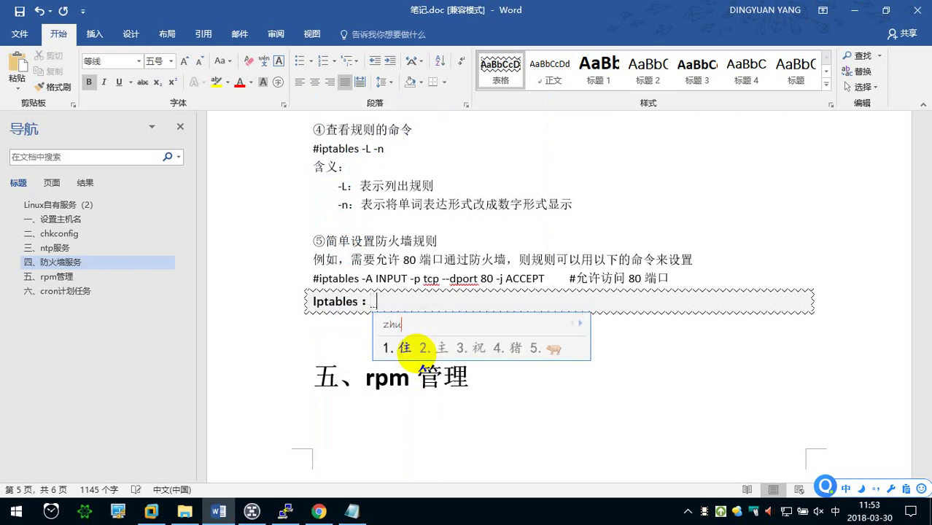
{"action": "type", "text": "l"}
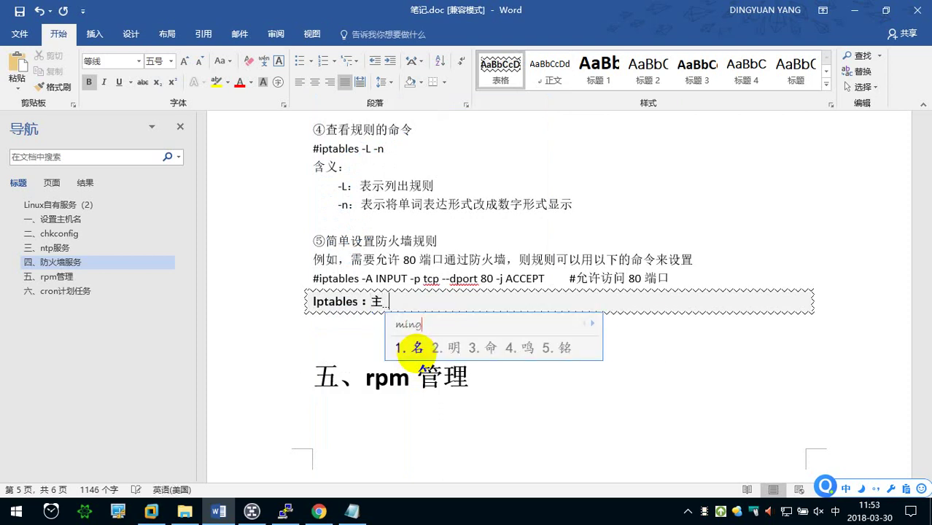
{"action": "type", "text": "命令"}
{"action": "key", "text": "Return"}
{"action": "key", "text": "shift"}
{"action": "type", "text": "-A：add"}
{"action": "key", "text": "Return"}
{"action": "type", "text": "，"}
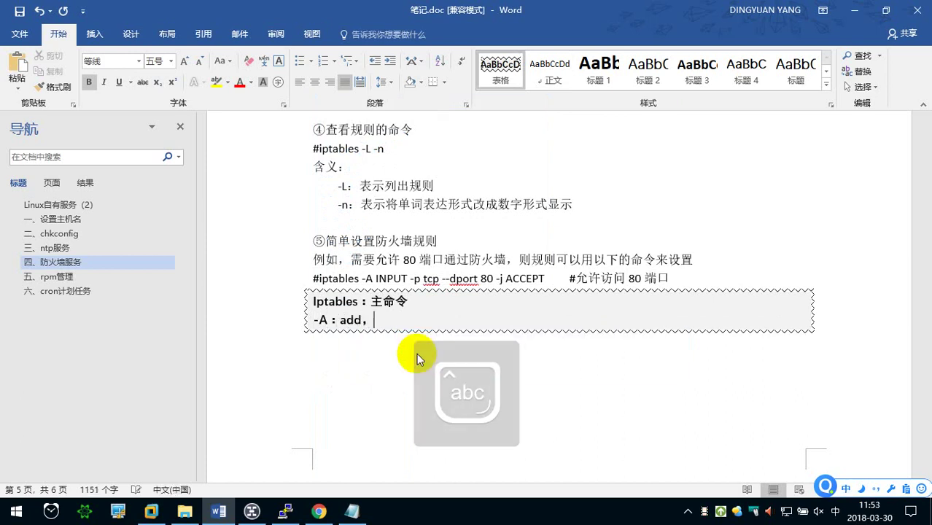
{"action": "type", "text": "tianjia添加guize"}
{"action": "key", "text": "space"}
{"action": "key", "text": "Return"}
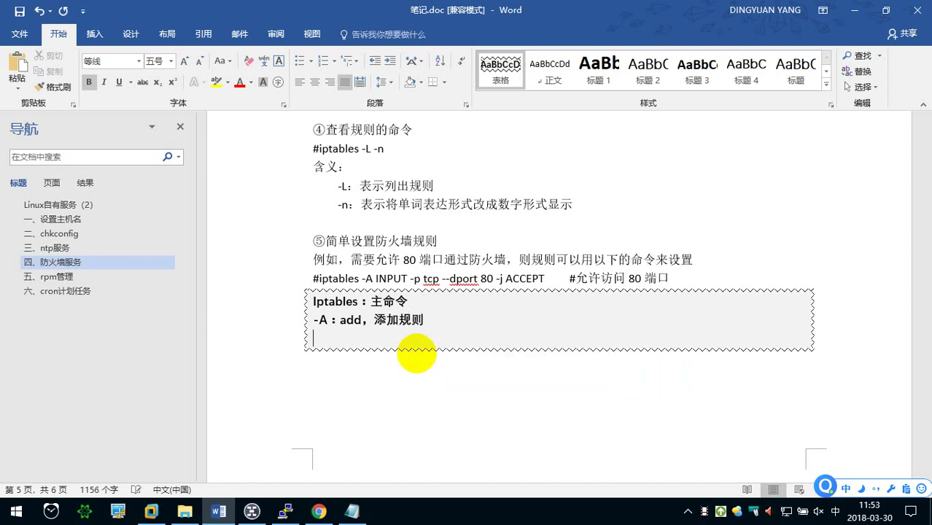
Step: Add the box line 'INPUT：进站请求'
{"action": "key", "text": "Caps_Lock"}
{"action": "type", "text": "INPUT"}
{"action": "key", "text": "Caps_Lock"}
{"action": "type", "text": "："}
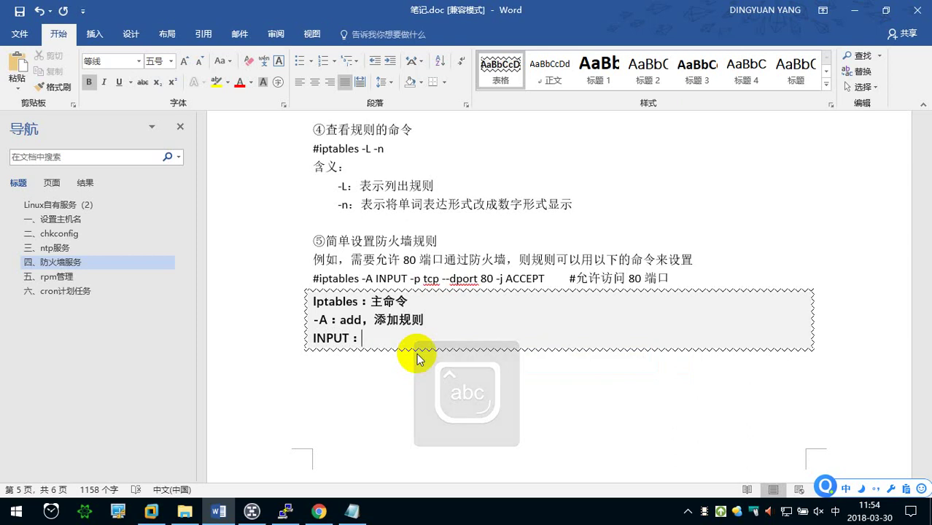
{"action": "type", "text": "jin"}
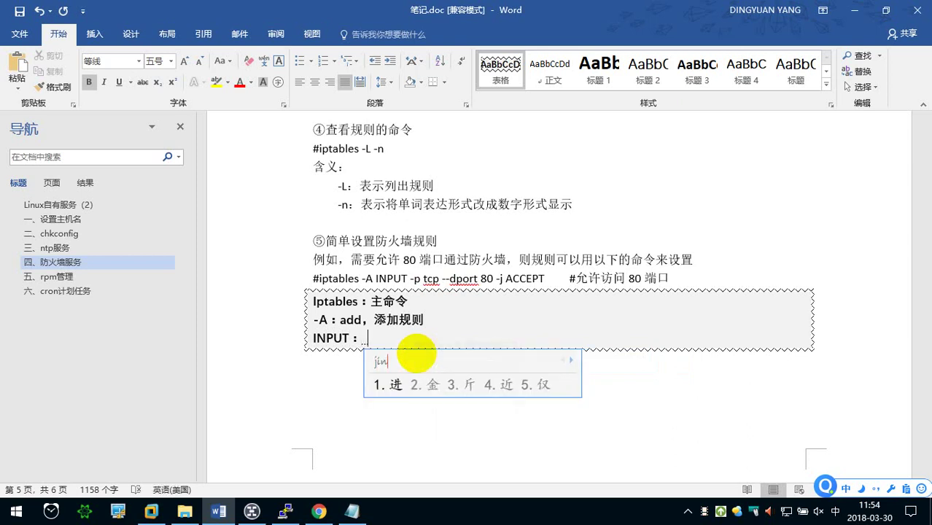
{"action": "type", "text": "zhan"}
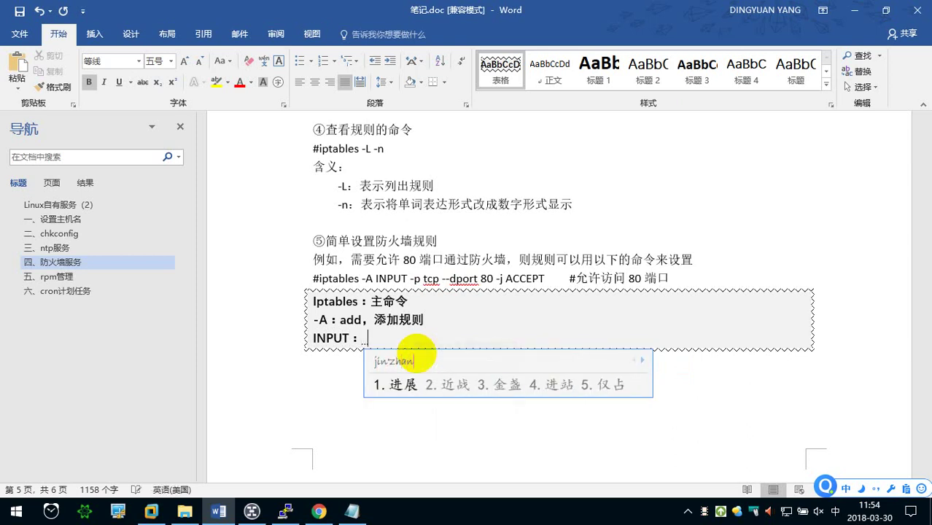
{"action": "type", "text": "4qingqiu"}
{"action": "key", "text": "space"}
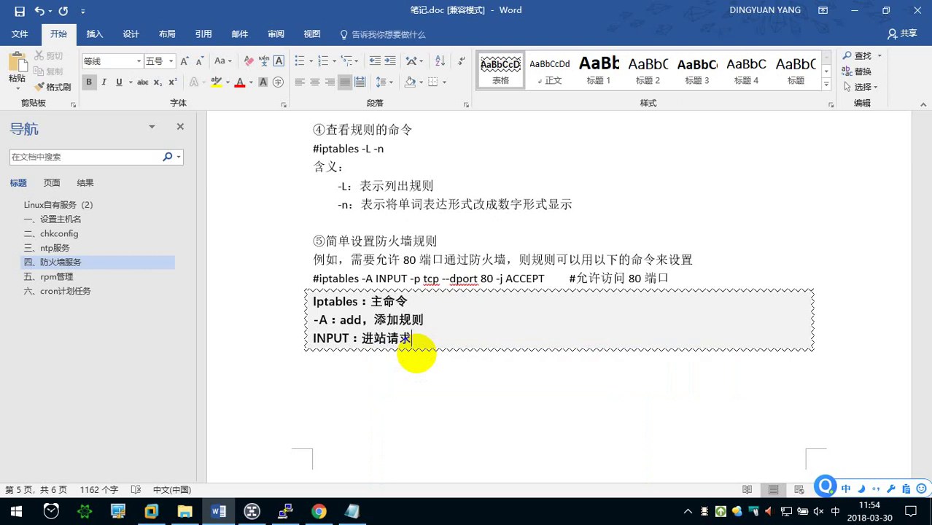
{"action": "key", "text": "Return"}
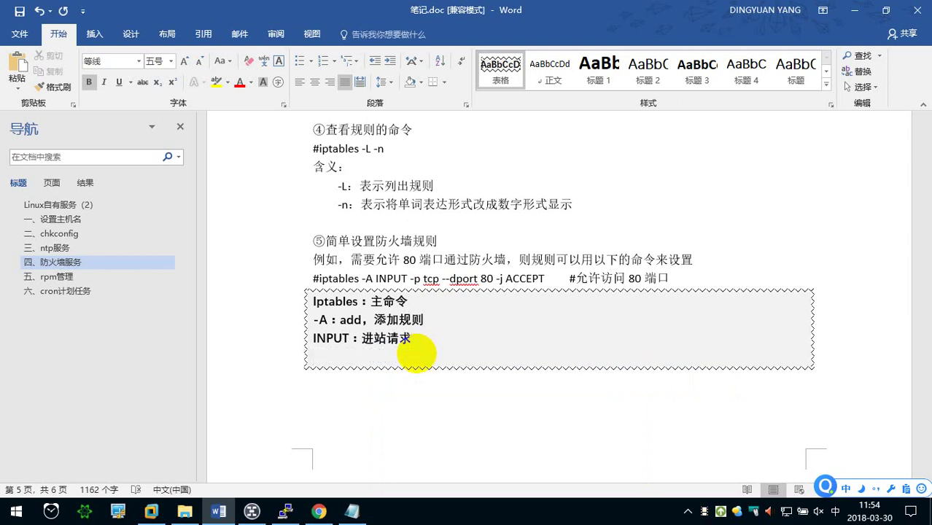
Step: Add the -p line explaining 'protocol 指定协议'
{"action": "type", "text": "-p：pro"}
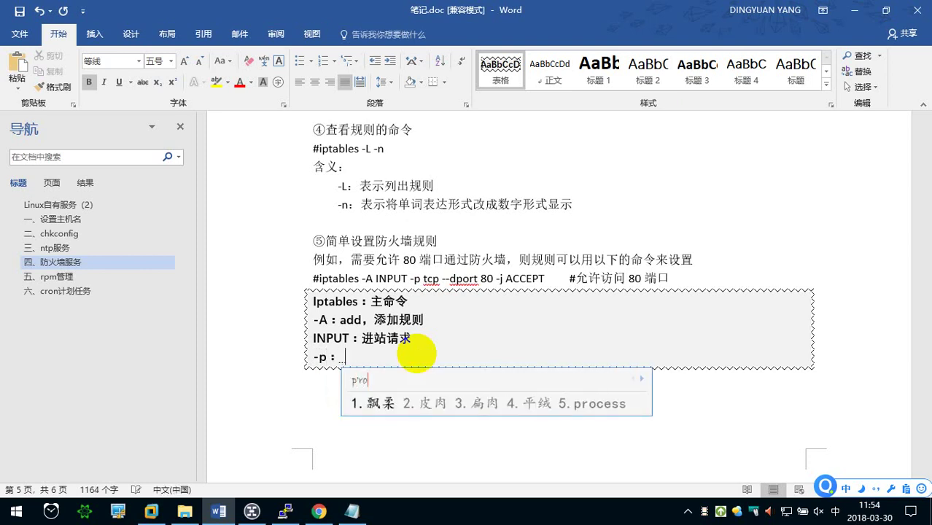
{"action": "type", "text": "to"}
{"action": "key", "text": "space"}
{"action": "type", "text": "xieyi"}
{"action": "key", "text": "space"}
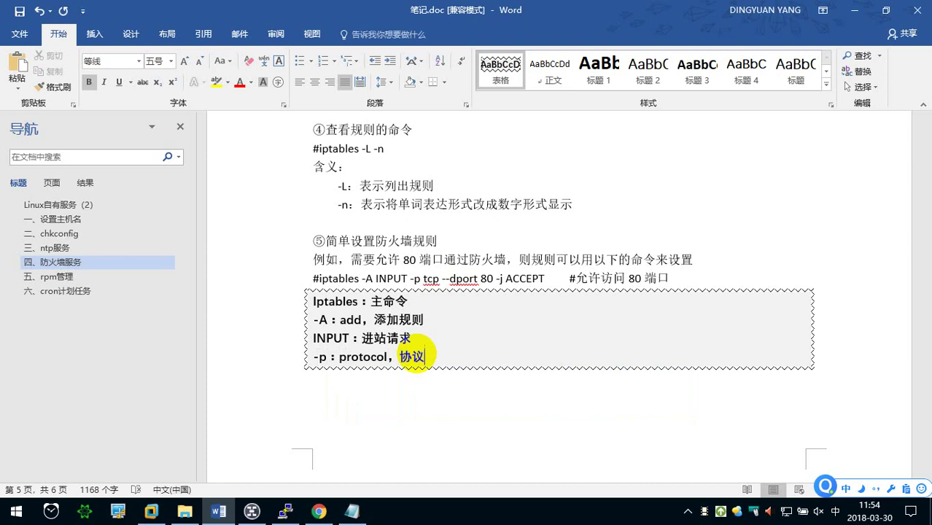
{"action": "type", "text": "yunu"}
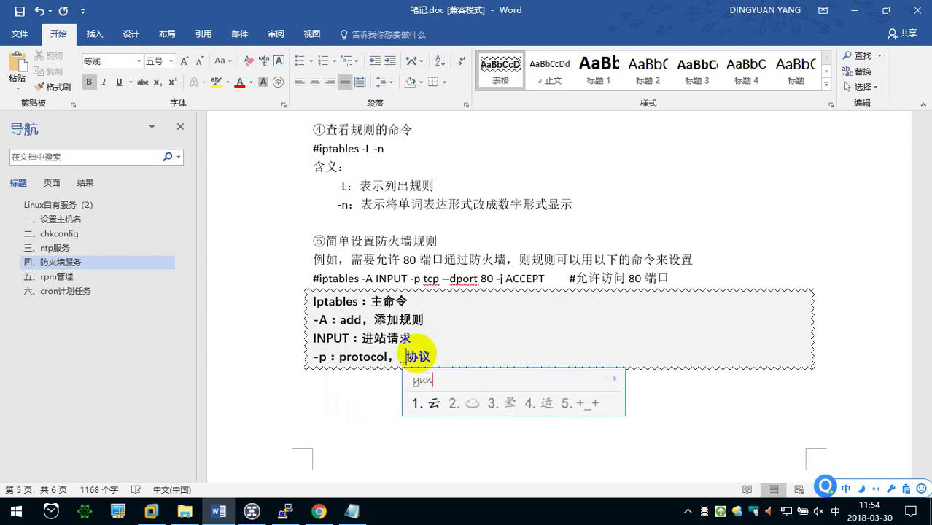
{"action": "key", "text": "BackSpace"}
{"action": "key", "text": "BackSpace"}
{"action": "key", "text": "BackSpace"}
{"action": "key", "text": "BackSpace"}
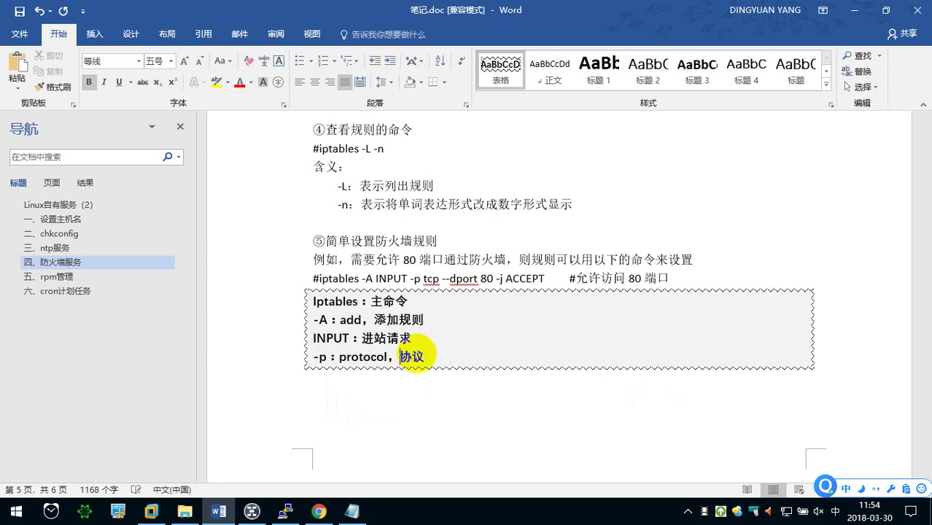
{"action": "type", "text": "zhiding"}
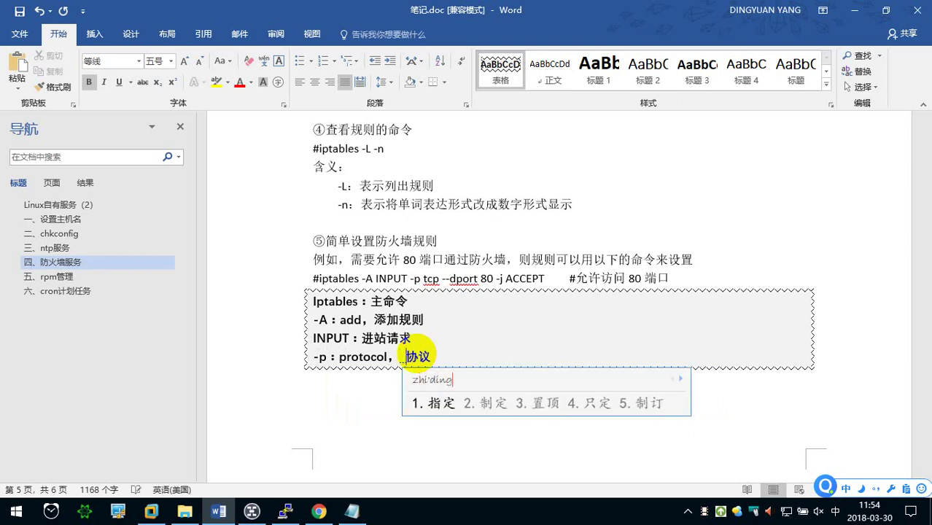
{"action": "key", "text": "space"}
{"action": "key", "text": "End"}
{"action": "key", "text": "Return"}
Step: Add the box line '--dport：指定端口号'
{"action": "type", "text": "--d"}
{"action": "type", "text": "p"}
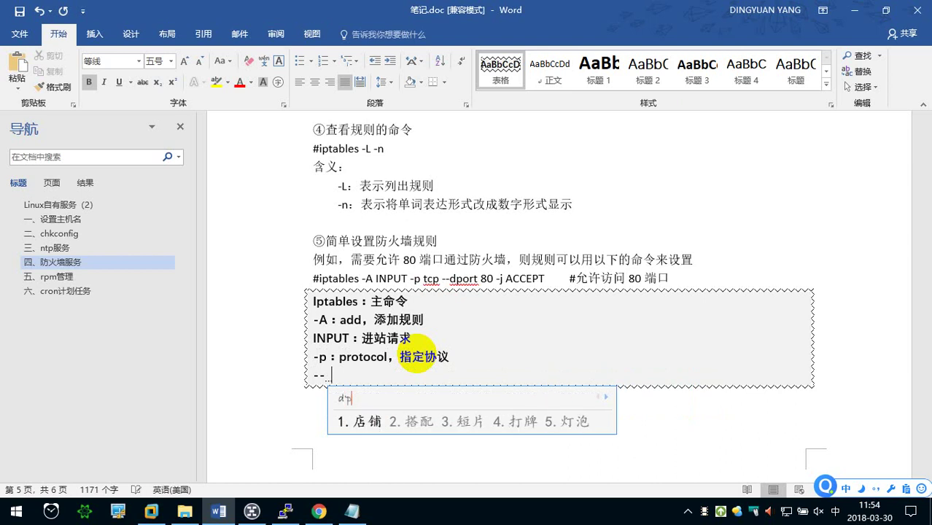
{"action": "type", "text": "ort"}
{"action": "key", "text": "Return"}
{"action": "type", "text": "："}
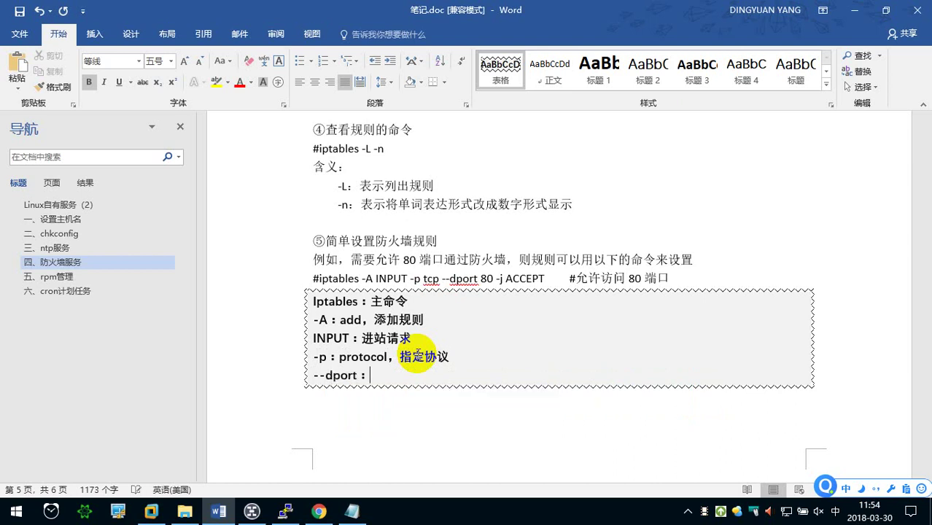
{"action": "type", "text": "zhiding"}
{"action": "key", "text": "space"}
{"action": "type", "text": "duankhao"}
{"action": "key", "text": "space"}
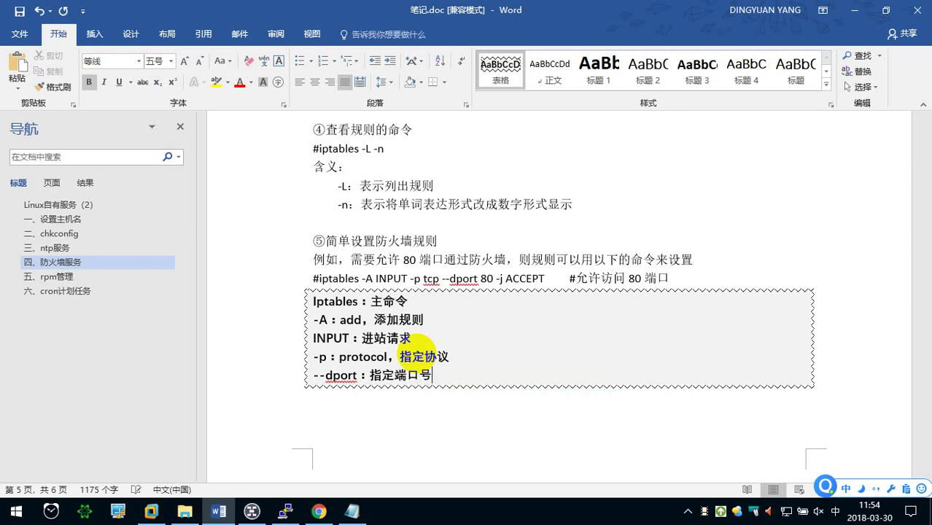
{"action": "key", "text": "Return"}
Step: Write the -j line as '-j：指定行为结果，允许/禁止'
{"action": "type", "text": "j"}
{"action": "key", "text": "Return"}
{"action": "type", "text": ":zhid"}
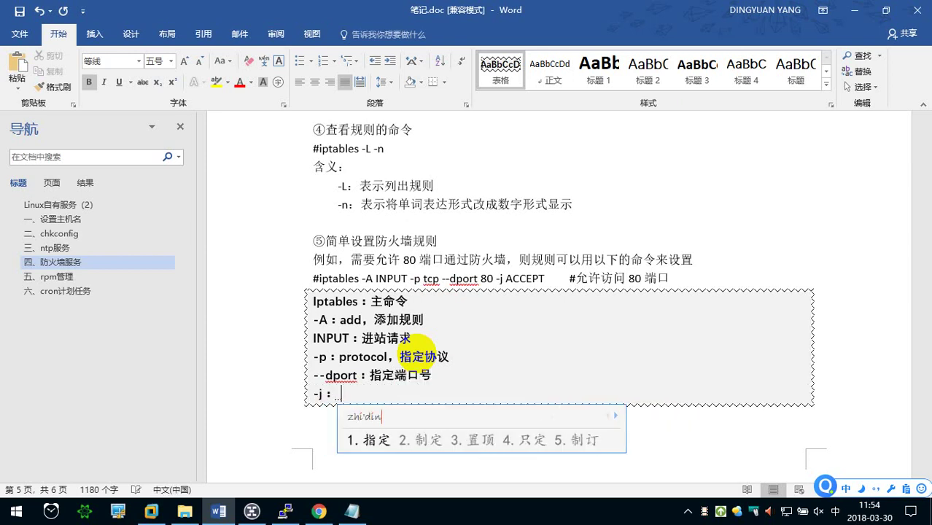
{"action": "key", "text": "space"}
{"action": "type", "text": "xingwei"}
{"action": "key", "text": "space"}
{"action": "type", "text": "jieguo"}
{"action": "key", "text": "space"}
{"action": "type", "text": "yunxu"}
{"action": "key", "text": "space"}
{"action": "key", "text": "shift"}
{"action": "type", "text": "/jinzhi"}
{"action": "key", "text": "space"}
Step: Add '（accept）' after 允许 and '（reject）' after 禁止, fixing 进制 to 禁止
{"action": "scroll", "coordinate": [456, 288], "scroll_direction": "down", "scroll_amount": 2}
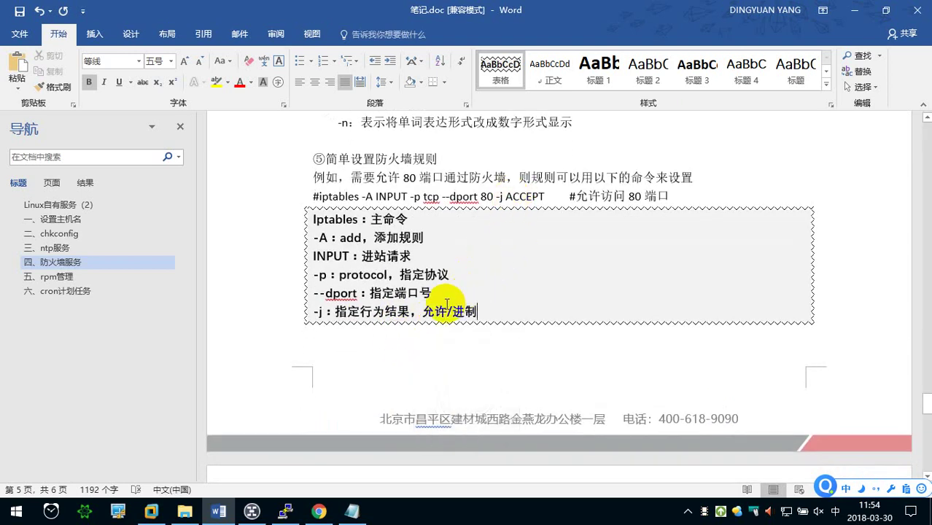
{"action": "left_click", "coordinate": [446, 311]}
{"action": "type", "text": "（）"}
{"action": "key", "text": "Left"}
{"action": "type", "text": "accept"}
{"action": "key", "text": "space"}
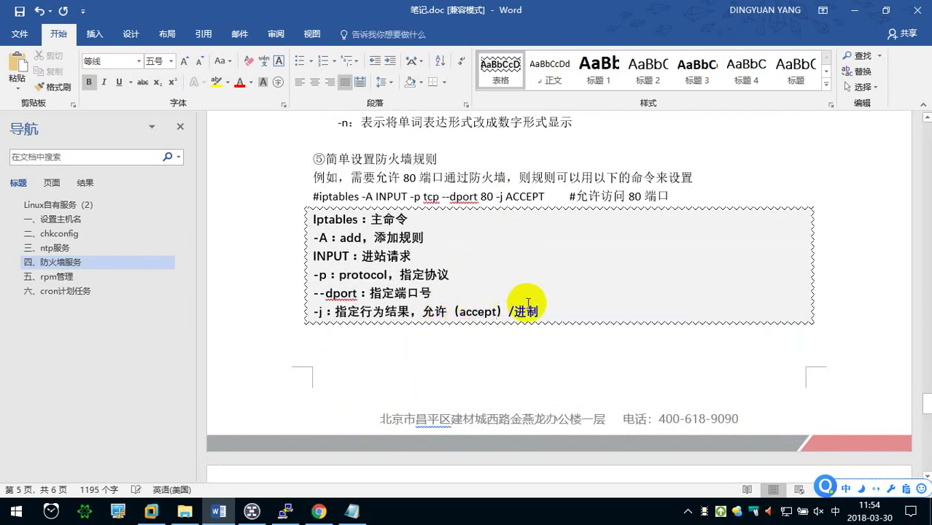
{"action": "left_click", "coordinate": [554, 312]}
{"action": "key", "text": "BackSpace"}
{"action": "key", "text": "BackSpace"}
{"action": "type", "text": "jz2()"}
{"action": "key", "text": "Left"}
{"action": "type", "text": "reject"}
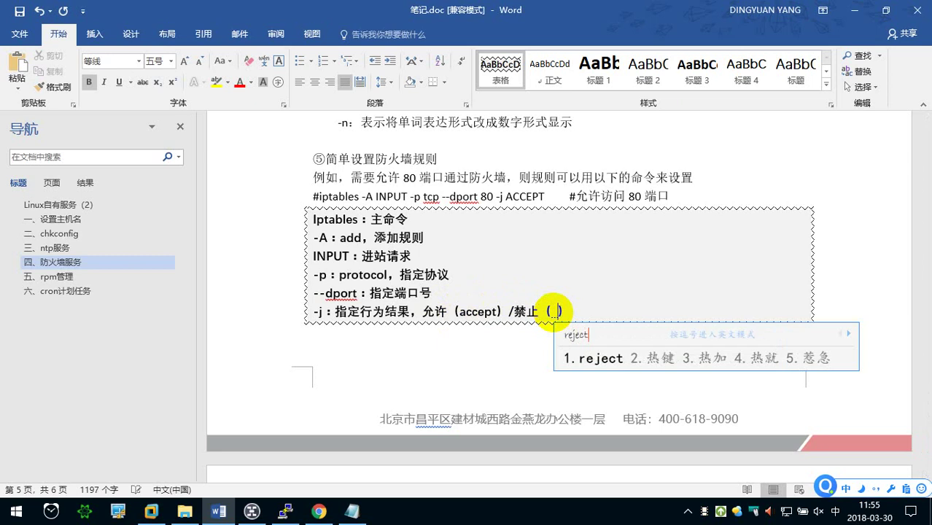
{"action": "key", "text": "space"}
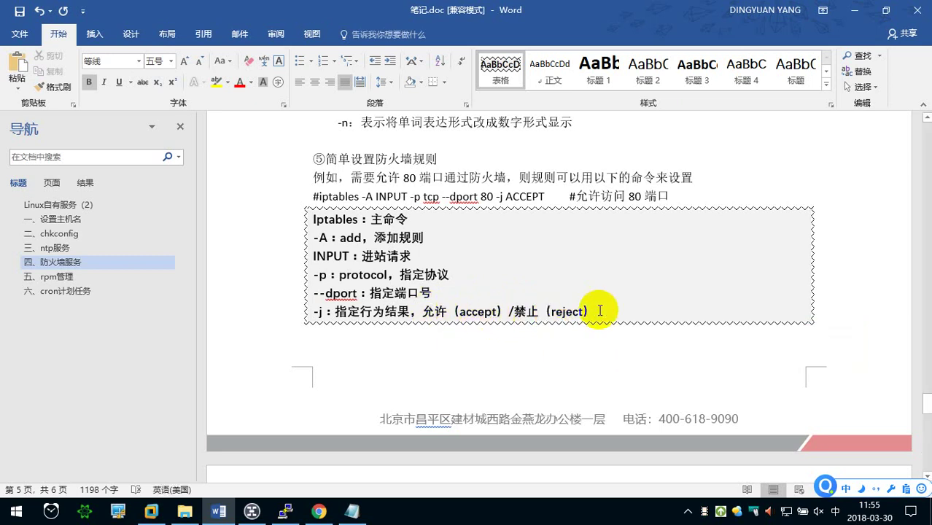
Step: Append '（icmp/tcp/upd）' to the -p line as protocol examples
{"action": "left_click", "coordinate": [451, 275]}
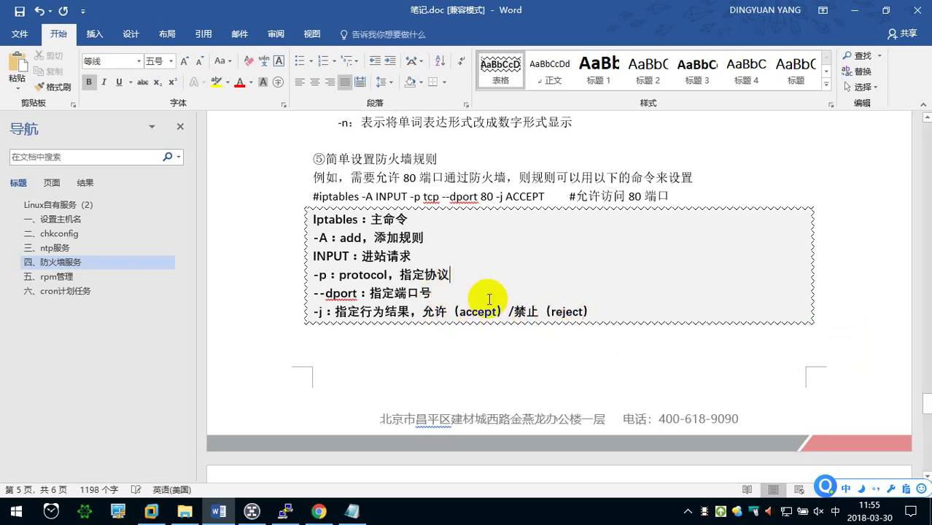
{"action": "type", "text": "（）"}
{"action": "type", "text": "icmp）"}
{"action": "key", "text": "shift"}
{"action": "type", "text": "/）"}
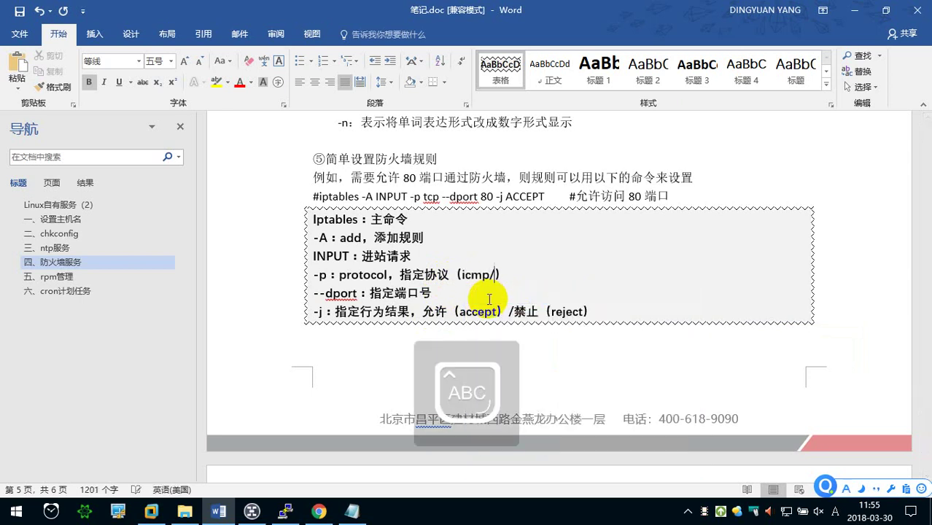
{"action": "type", "text": "tc"}
{"action": "key", "text": "shift"}
{"action": "type", "text": "p/"}
{"action": "key", "text": "shift"}
{"action": "type", "text": "upn"}
{"action": "key", "text": "Return"}
{"action": "type", "text": "/"}
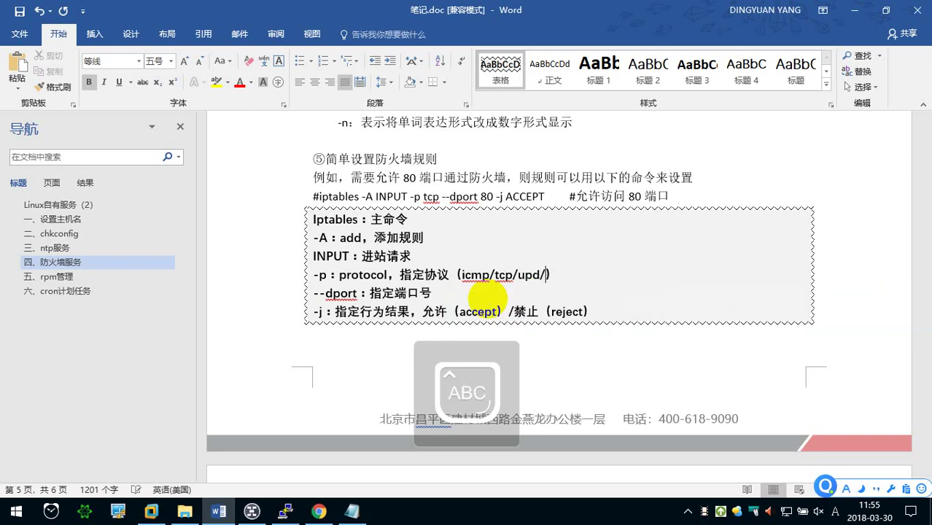
{"action": "key", "text": "BackSpace"}
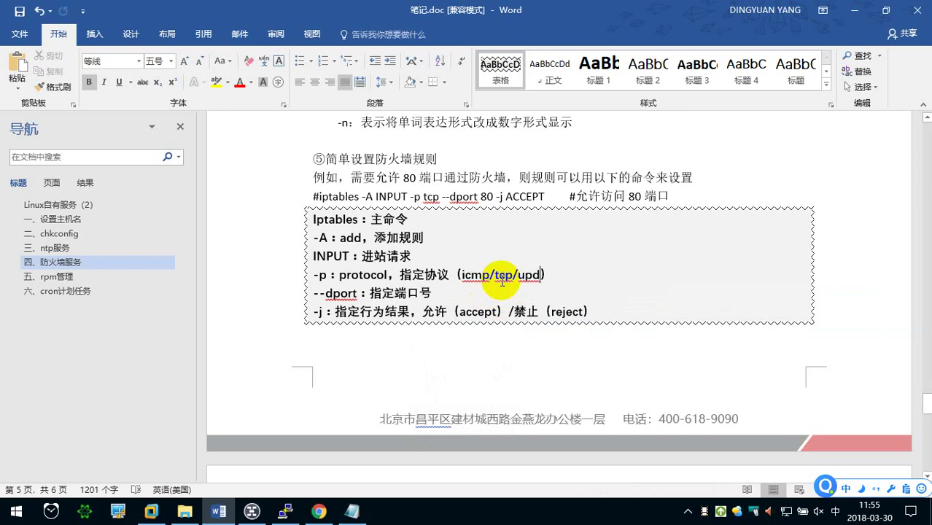
Step: Add '【出站 output】' after 进站请求 on the INPUT line
{"action": "left_click", "coordinate": [413, 256]}
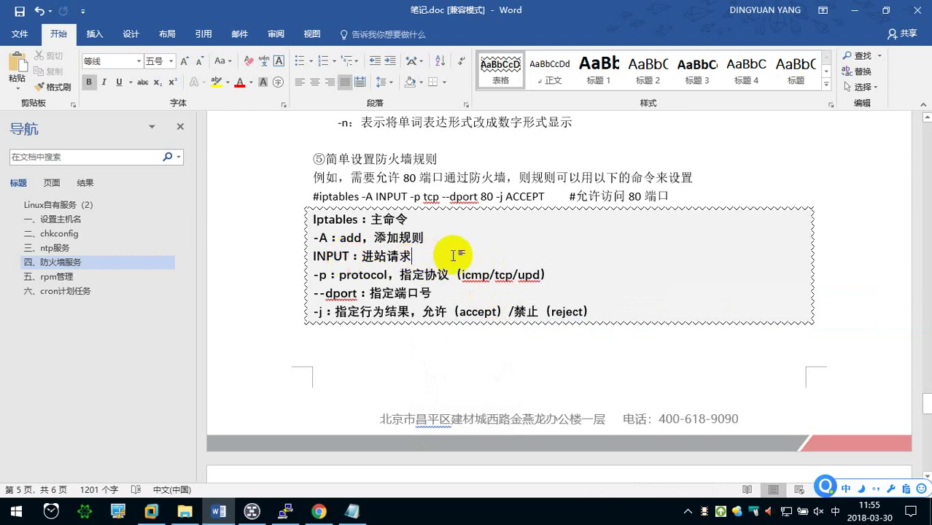
{"action": "type", "text": "【】"}
{"action": "key", "text": "Left"}
{"action": "type", "text": "出"}
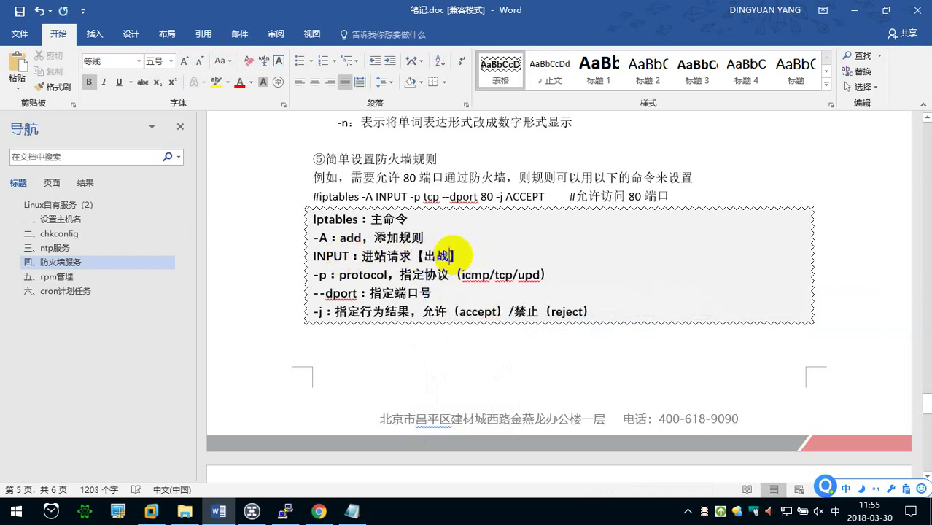
{"action": "type", "text": "站 "}
{"action": "type", "text": "output"}
{"action": "key", "text": "space"}
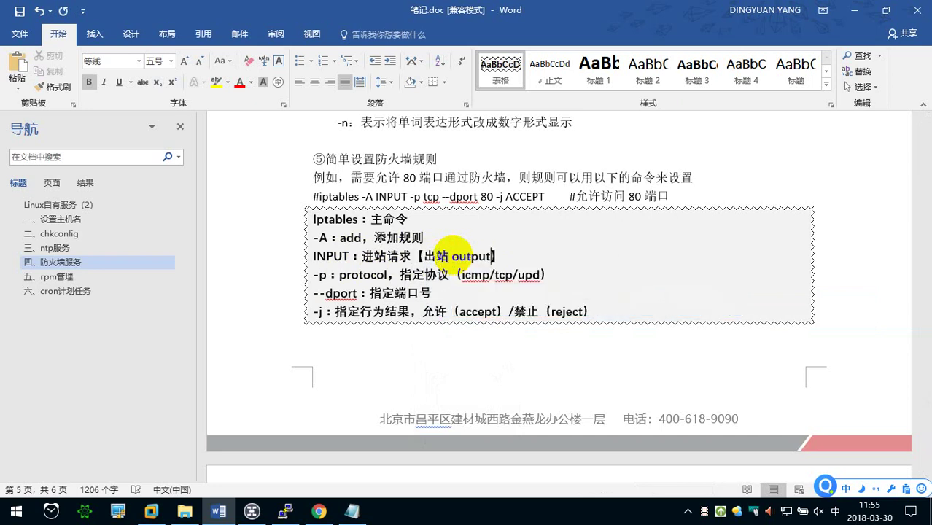
{"action": "scroll", "coordinate": [343, 235], "scroll_direction": "down", "scroll_amount": 1}
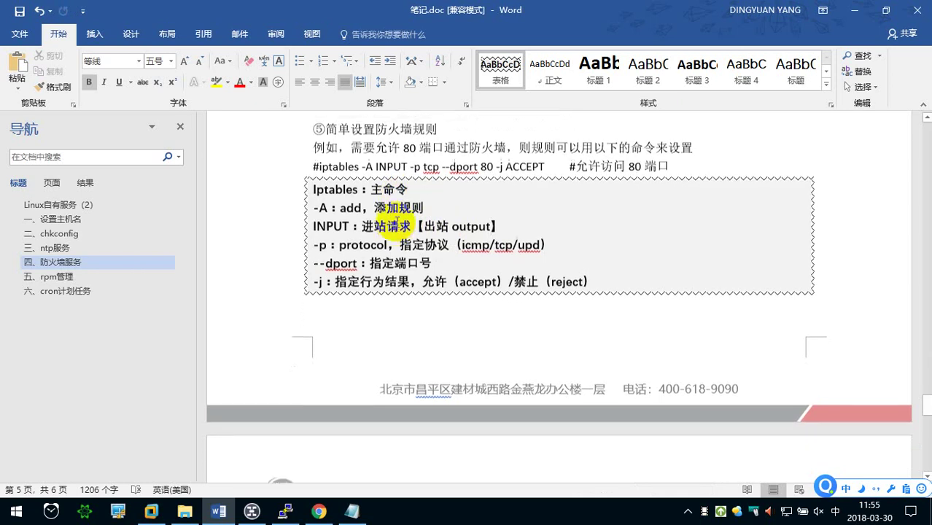
{"action": "left_click_drag", "start_coordinate": [312, 155], "coordinate": [685, 155]}
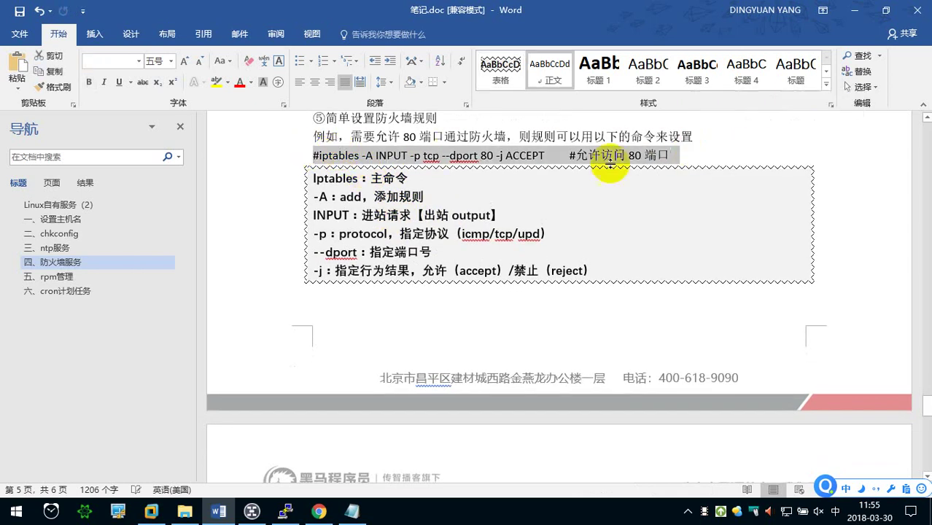
Step: Make the selected #iptables port 80 rule line bold and red
{"action": "left_click", "coordinate": [89, 82]}
{"action": "left_click", "coordinate": [239, 81]}
{"action": "left_click", "coordinate": [481, 233]}
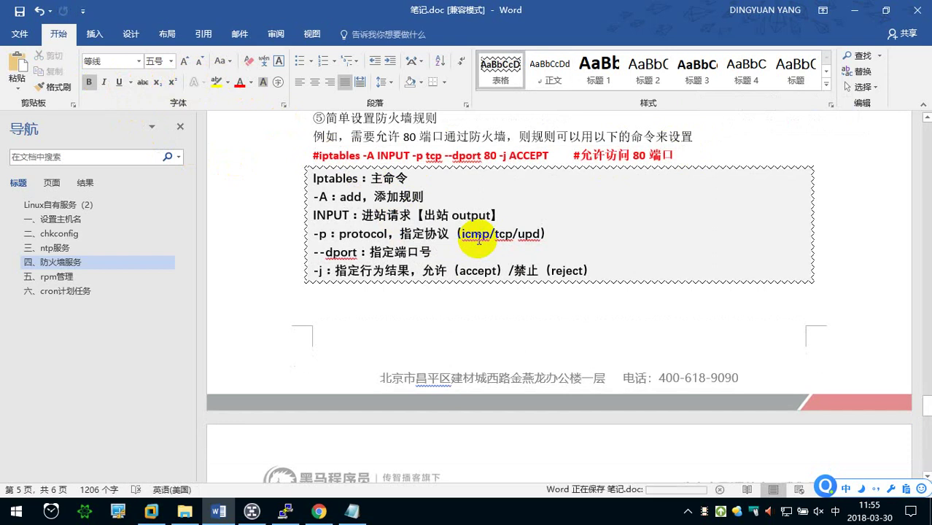
Step: Copy the iptables command from the notes and paste it at the PuTTY prompt
{"action": "left_click", "coordinate": [284, 511]}
{"action": "left_click", "coordinate": [509, 60]}
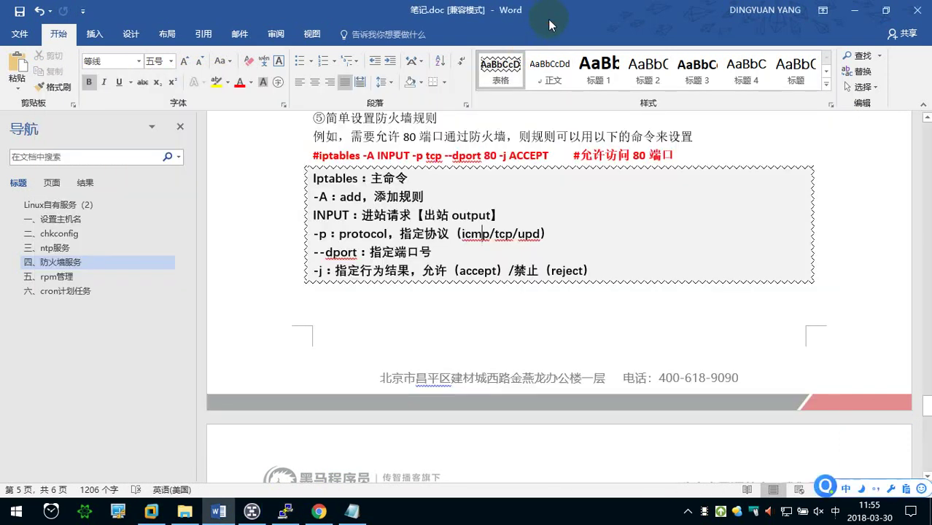
{"action": "left_click_drag", "start_coordinate": [314, 155], "coordinate": [545, 155]}
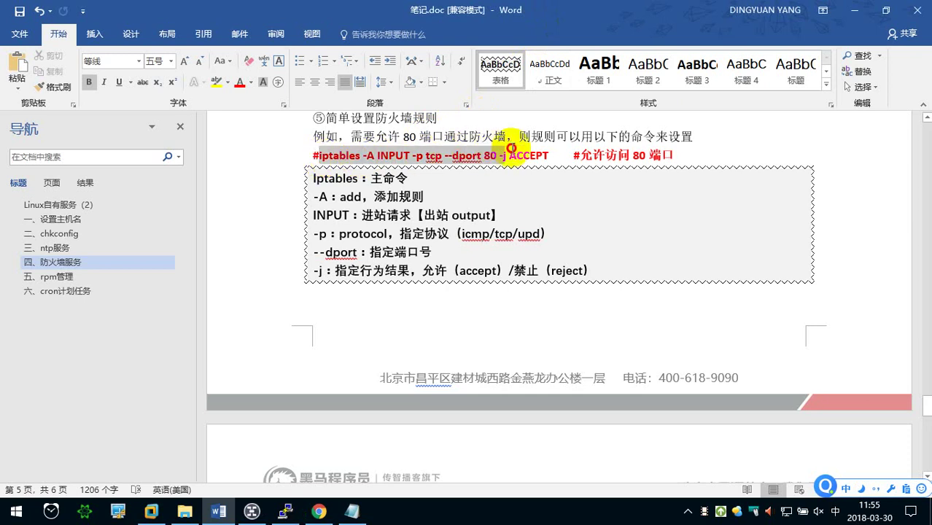
{"action": "left_click", "coordinate": [284, 511]}
{"action": "left_click", "coordinate": [619, 48]}
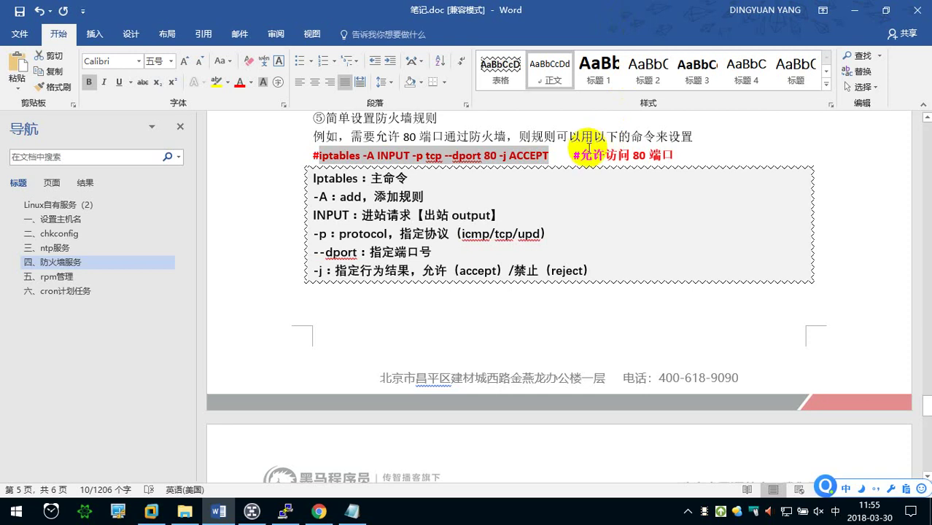
{"action": "left_click_drag", "start_coordinate": [573, 156], "coordinate": [678, 153]}
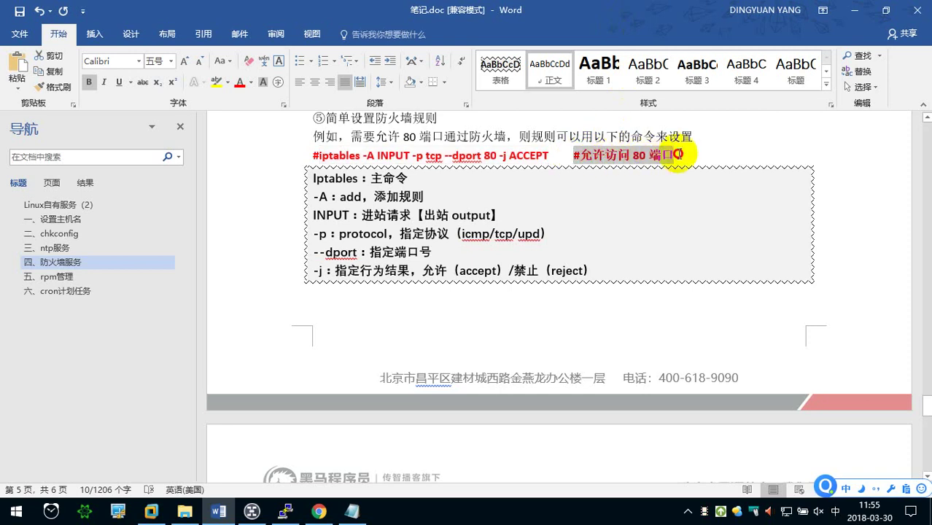
{"action": "left_click", "coordinate": [284, 511]}
{"action": "right_click", "coordinate": [318, 382]}
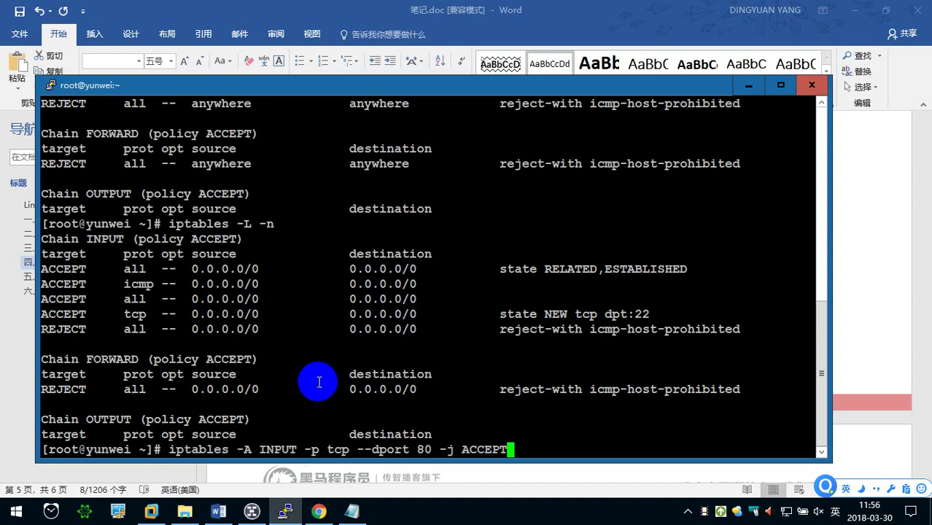
Step: Run 'iptables -A INPUT -p tcp --dport 80 -j ACCEPT' in PuTTY, then return to Word below the box
{"action": "key", "text": "Return"}
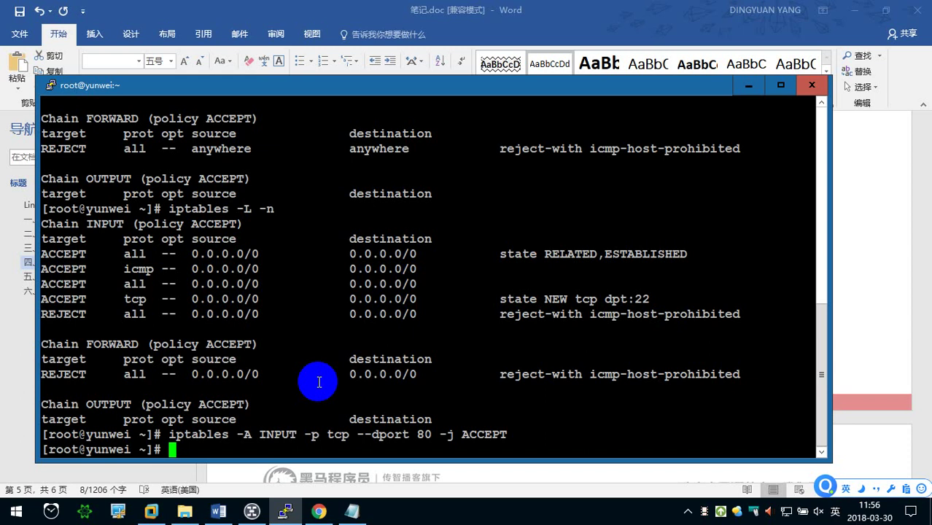
{"action": "left_click", "coordinate": [847, 326]}
{"action": "left_click", "coordinate": [454, 292]}
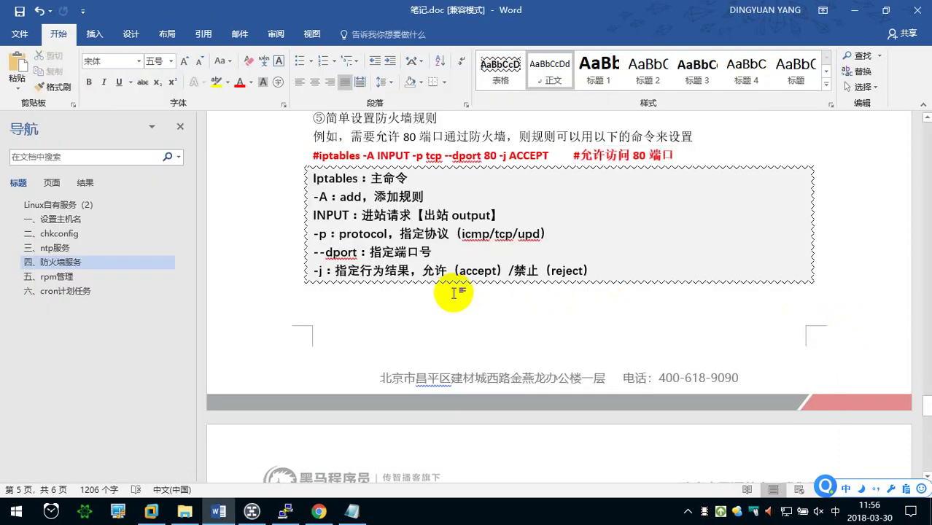
Step: Add '添加完成之后需要保存操作：' below the box, then enter 'iptables save' in PuTTY
{"action": "key", "text": "Return"}
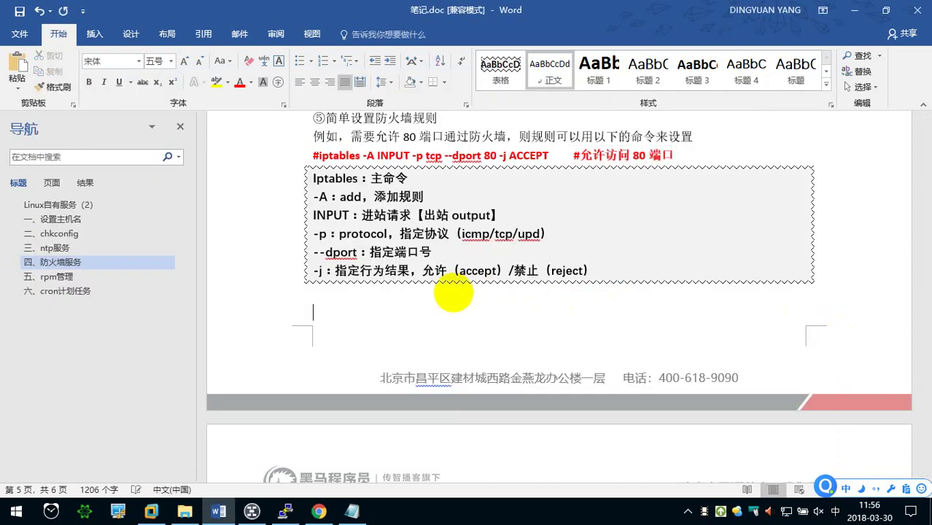
{"action": "type", "text": "tianjia"}
{"action": "key", "text": "space"}
{"action": "type", "text": "wancheng"}
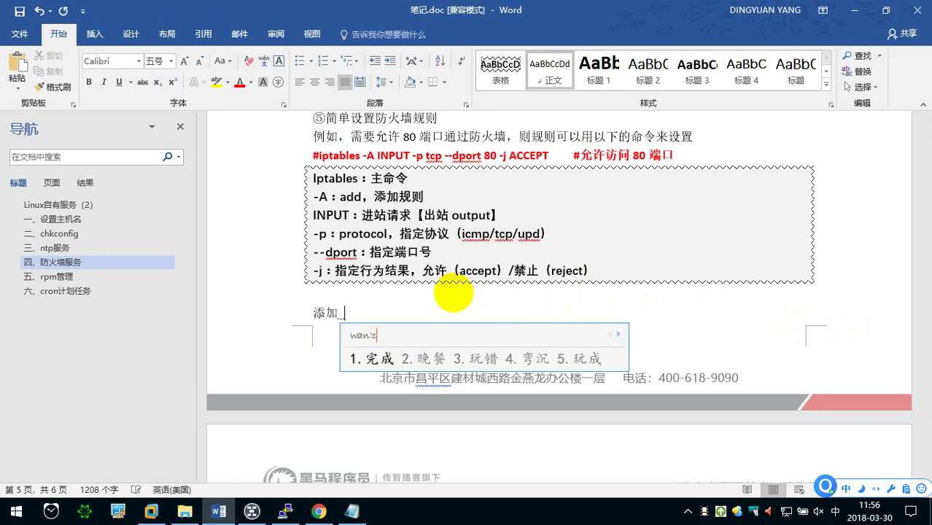
{"action": "type", "text": " zhihou xuyao baocun caozuo ："}
{"action": "key", "text": "Return"}
{"action": "scroll", "coordinate": [452, 292], "scroll_direction": "down", "scroll_amount": 1}
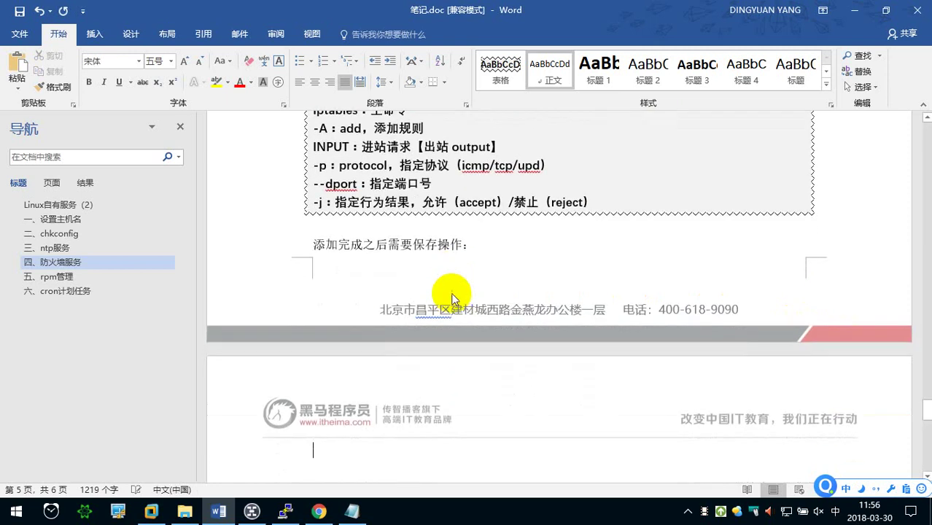
{"action": "left_click", "coordinate": [284, 511]}
{"action": "type", "text": "iptables save"}
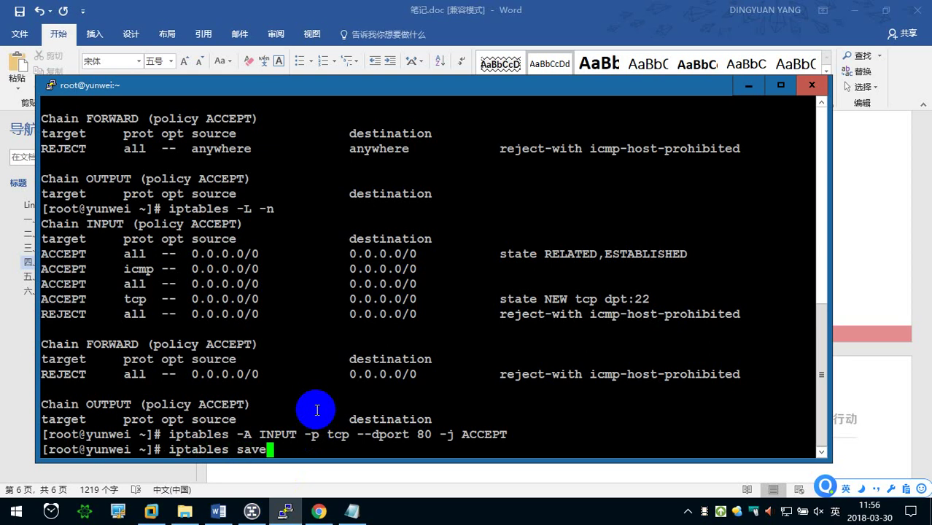
Step: Run 'iptables save', which fails, then save successfully with '/etc/init.d/iptables save'
{"action": "key", "text": "Return"}
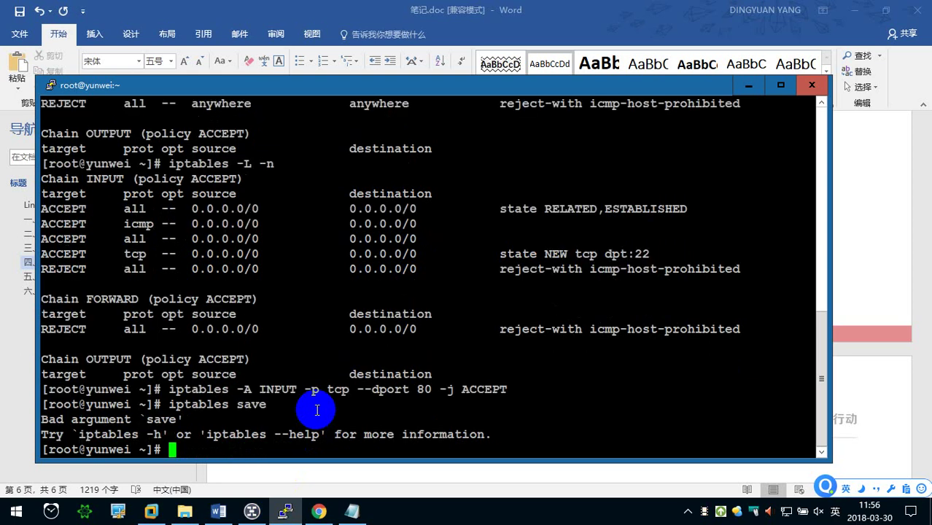
{"action": "key", "text": "Up"}
{"action": "key", "text": "BackSpace"}
{"action": "key", "text": "BackSpace"}
{"action": "key", "text": "BackSpace"}
{"action": "key", "text": "BackSpace"}
{"action": "key", "text": "BackSpace"}
{"action": "key", "text": "BackSpace"}
{"action": "key", "text": "BackSpace"}
{"action": "key", "text": "BackSpace"}
{"action": "key", "text": "BackSpace"}
{"action": "key", "text": "BackSpace"}
{"action": "key", "text": "BackSpace"}
{"action": "key", "text": "BackSpace"}
{"action": "key", "text": "BackSpace"}
{"action": "type", "text": "/etc/init.d/iptables save"}
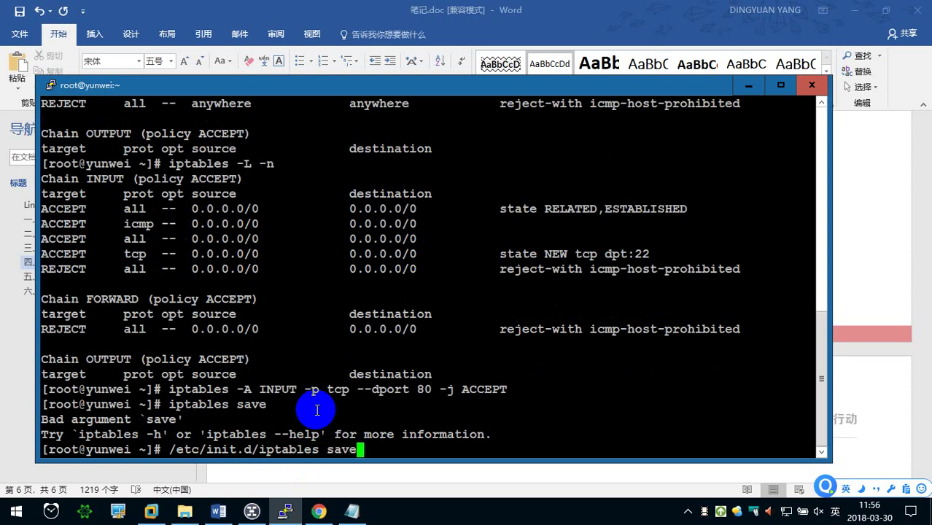
{"action": "key", "text": "Return"}
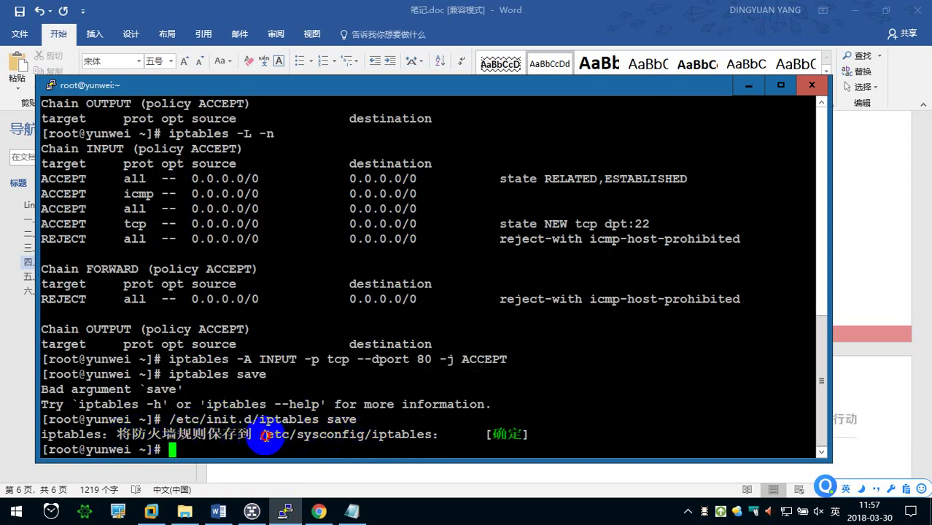
Step: Screenshot the last three terminal lines showing the rules saved to /etc/sysconfig/iptables
{"action": "left_click_drag", "start_coordinate": [261, 436], "coordinate": [427, 435]}
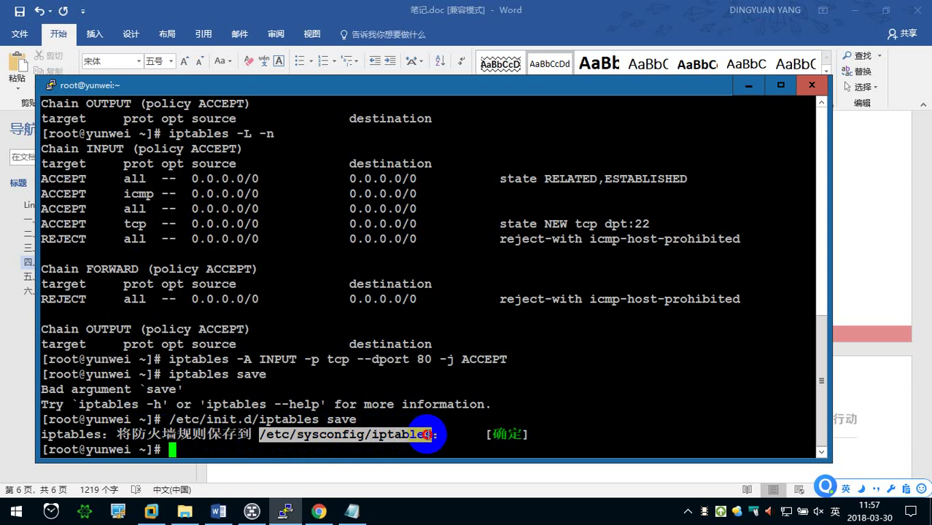
{"action": "left_click", "coordinate": [316, 448]}
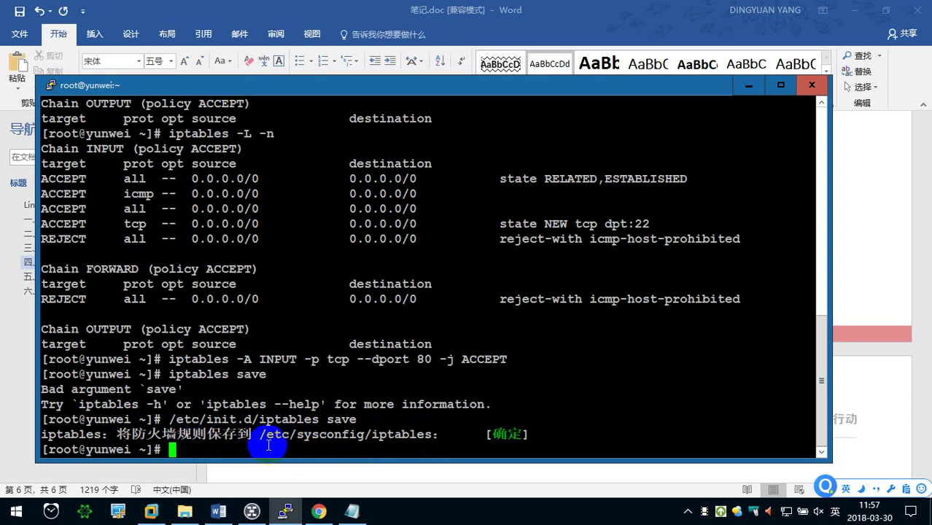
{"action": "key", "text": "ctrl+alt+a"}
{"action": "left_click_drag", "start_coordinate": [43, 406], "coordinate": [540, 459]}
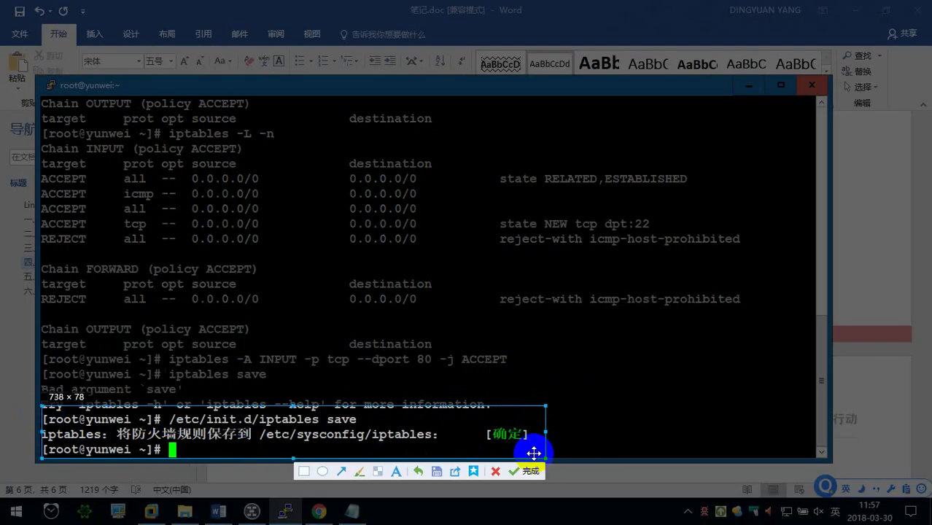
Step: Finish the capture and type the line '/etc/init.d/iptables save' in the Word notes
{"action": "left_click", "coordinate": [520, 473]}
{"action": "left_click", "coordinate": [515, 445]}
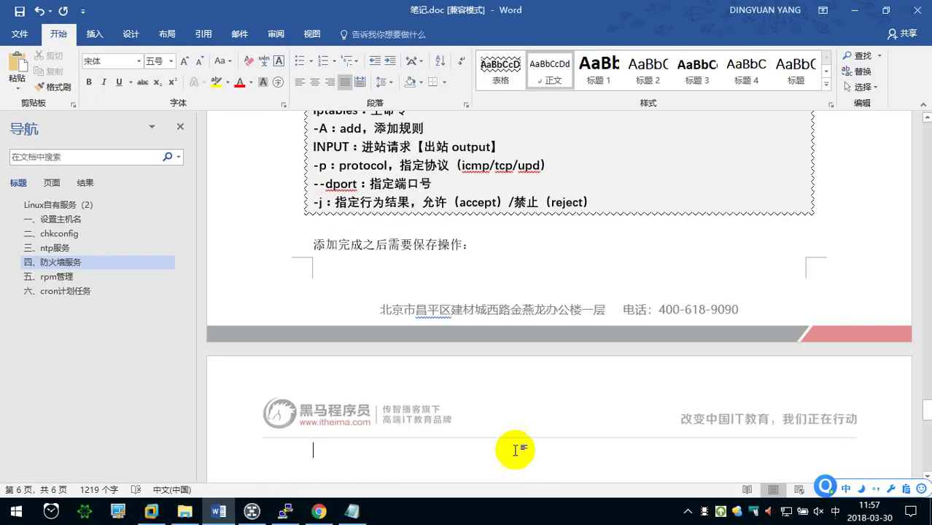
{"action": "scroll", "coordinate": [452, 357], "scroll_direction": "down", "scroll_amount": 2}
{"action": "key", "text": "Caps_Lock"}
{"action": "type", "text": "/etc"}
{"action": "key", "text": "Return"}
{"action": "type", "text": "/"}
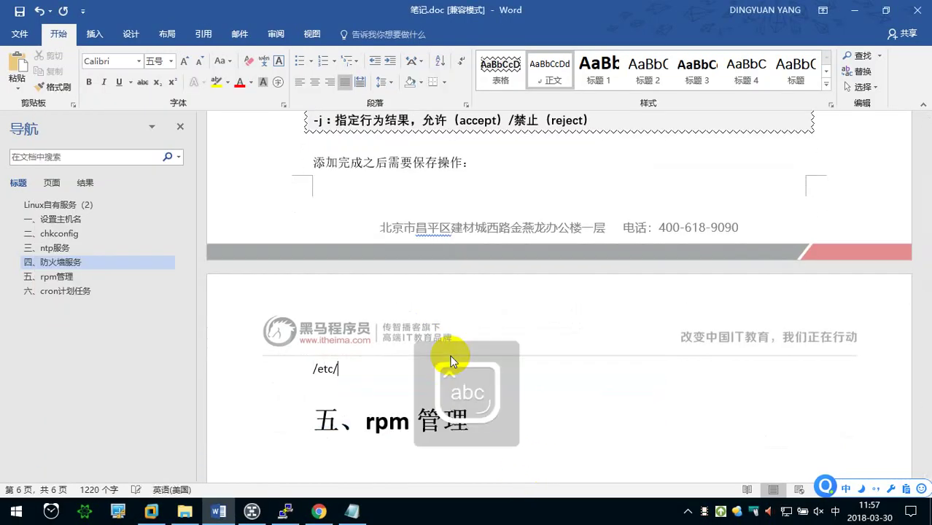
{"action": "type", "text": "ini"}
{"action": "key", "text": "Return"}
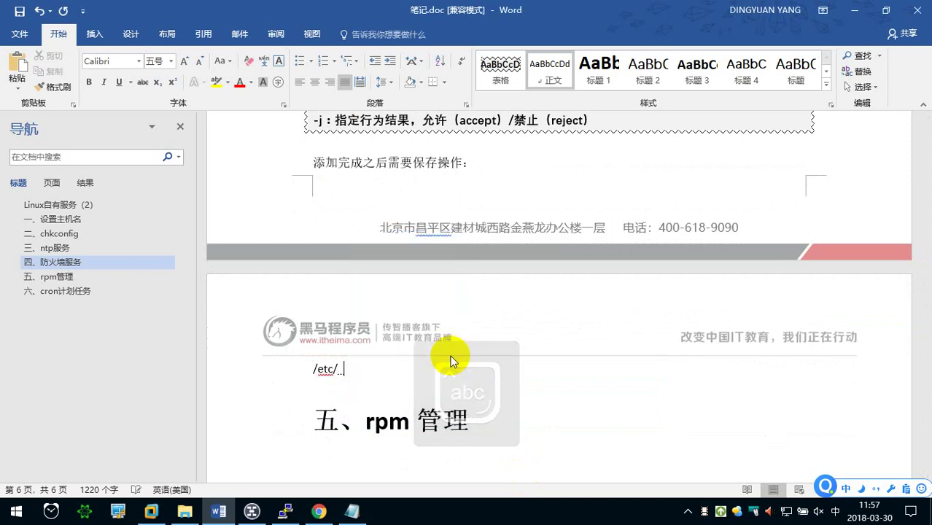
{"action": "type", "text": "t.d/"}
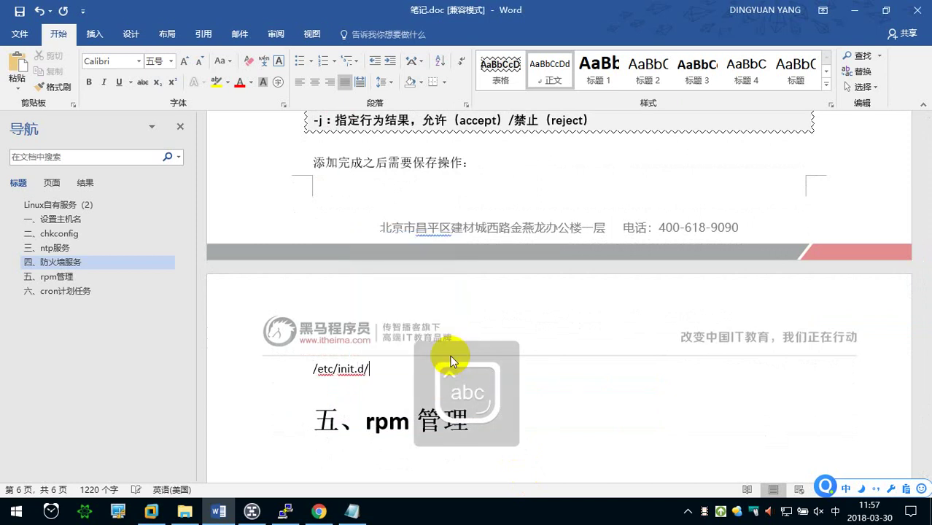
{"action": "type", "text": "iptables"}
{"action": "key", "text": "shift"}
{"action": "key", "text": "shift"}
{"action": "type", "text": "save"}
{"action": "key", "text": "Return"}
{"action": "key", "text": "Return"}
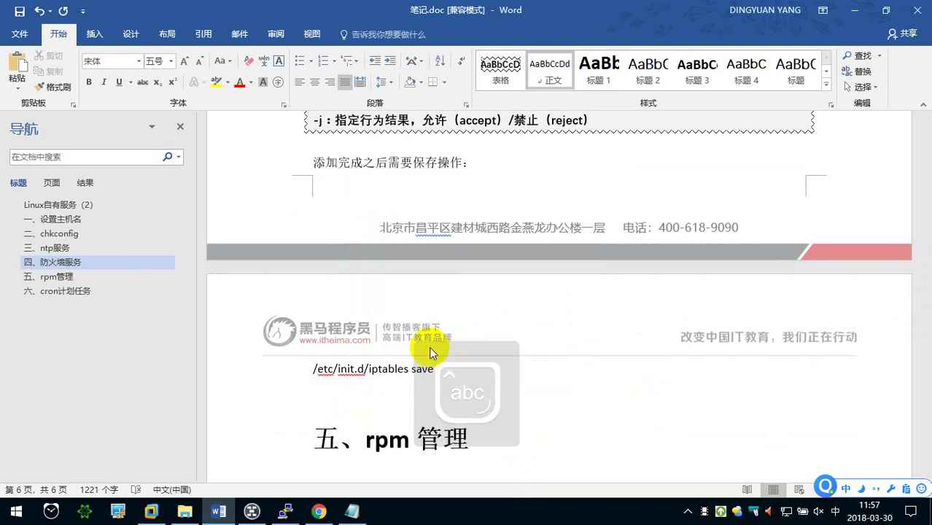
Step: Paste the terminal save screenshot below it and make the command line bold red
{"action": "key", "text": "ctrl+v"}
{"action": "scroll", "coordinate": [444, 305], "scroll_direction": "down", "scroll_amount": 2}
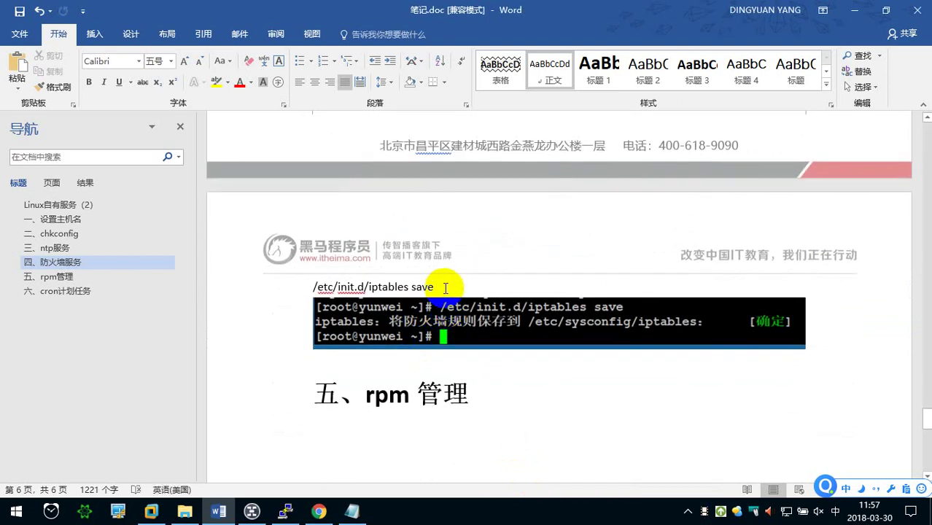
{"action": "left_click", "coordinate": [289, 279]}
{"action": "left_click", "coordinate": [89, 83]}
{"action": "left_click", "coordinate": [239, 82]}
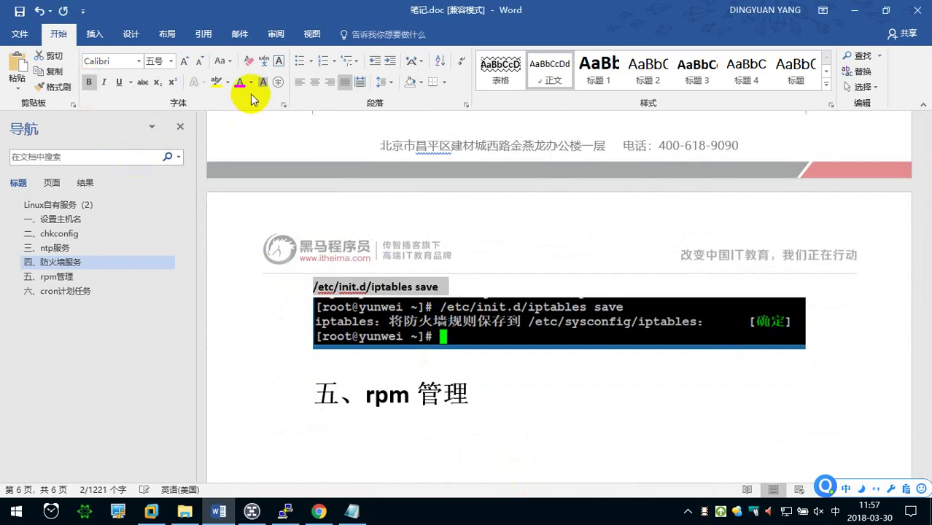
Step: Add an empty line after the screenshot, then switch to Chrome
{"action": "left_click", "coordinate": [367, 371]}
{"action": "left_click", "coordinate": [377, 340]}
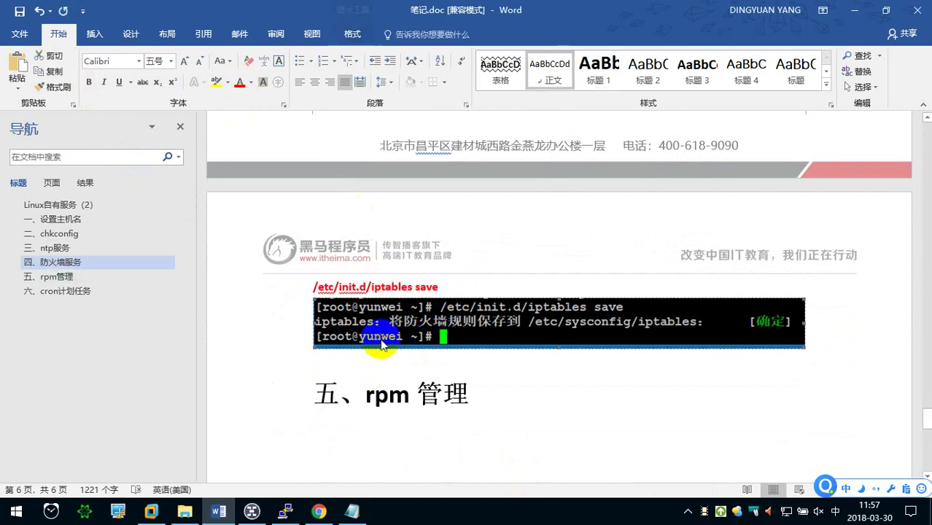
{"action": "key", "text": "Return"}
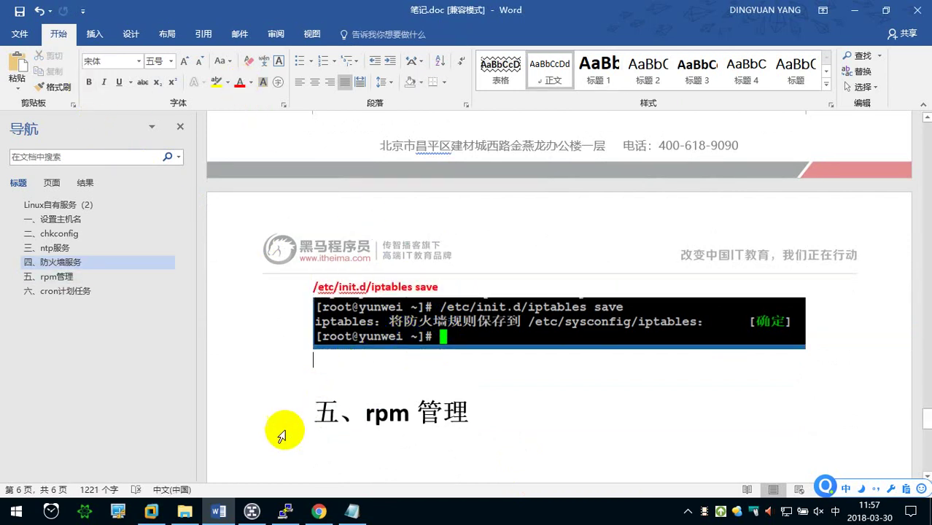
{"action": "left_click", "coordinate": [319, 510]}
Step: Reload the 192.168.21.131 page and restart the iptables service in the terminal
{"action": "left_click", "coordinate": [484, 9]}
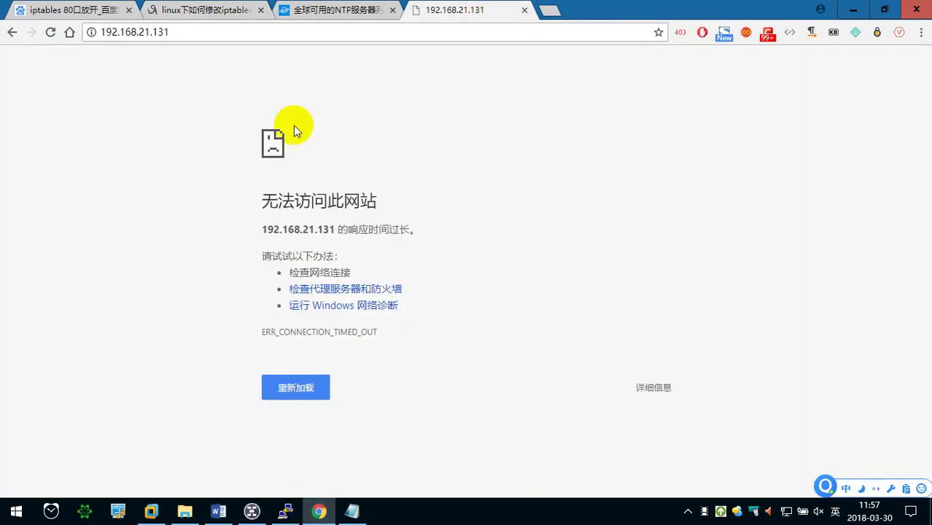
{"action": "left_click", "coordinate": [49, 33]}
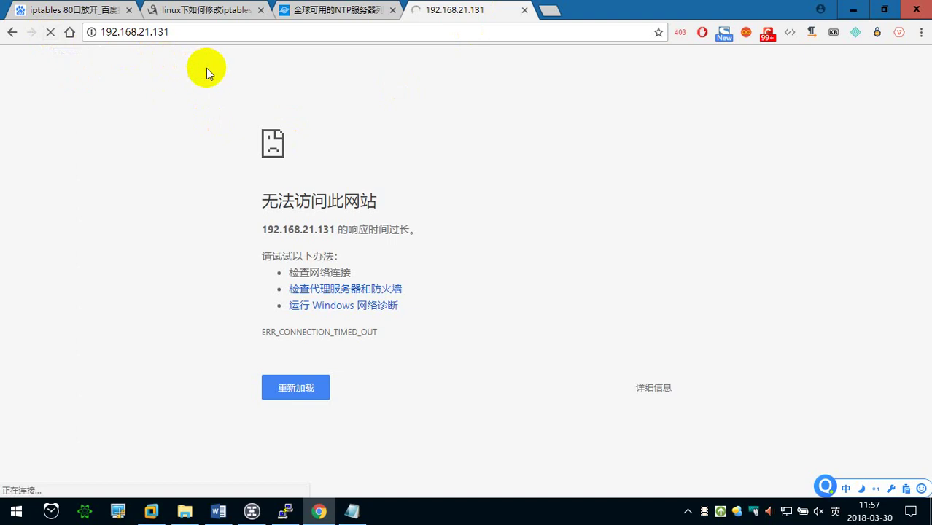
{"action": "left_click", "coordinate": [285, 510]}
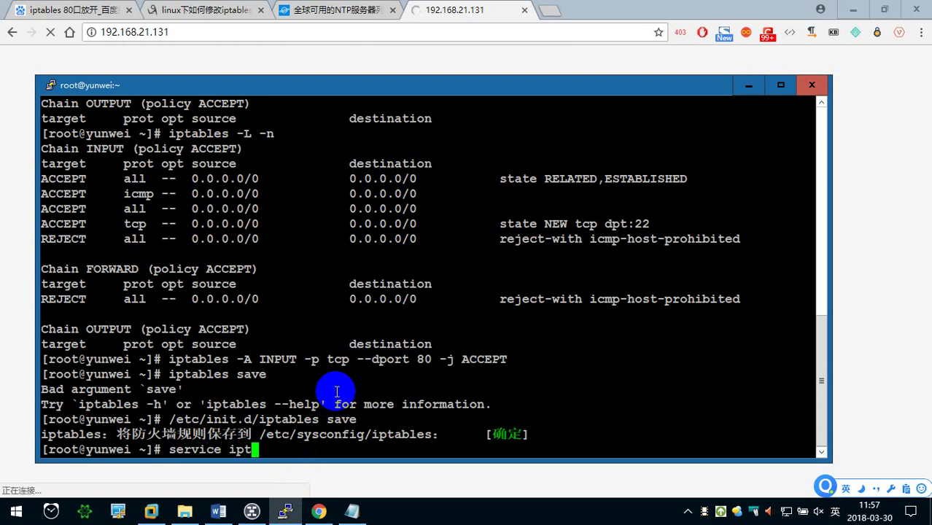
{"action": "type", "text": "service iptables restart"}
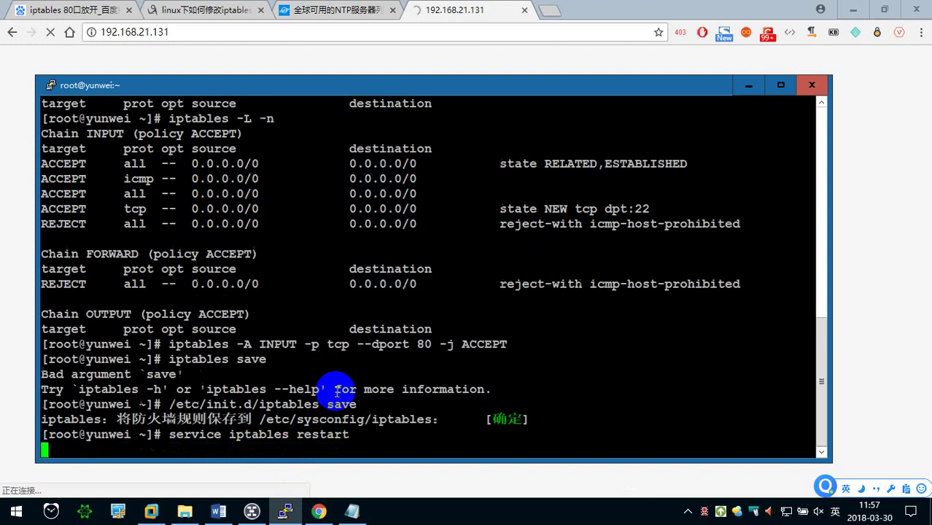
{"action": "type", "text": "restart"}
{"action": "key", "text": "Return"}
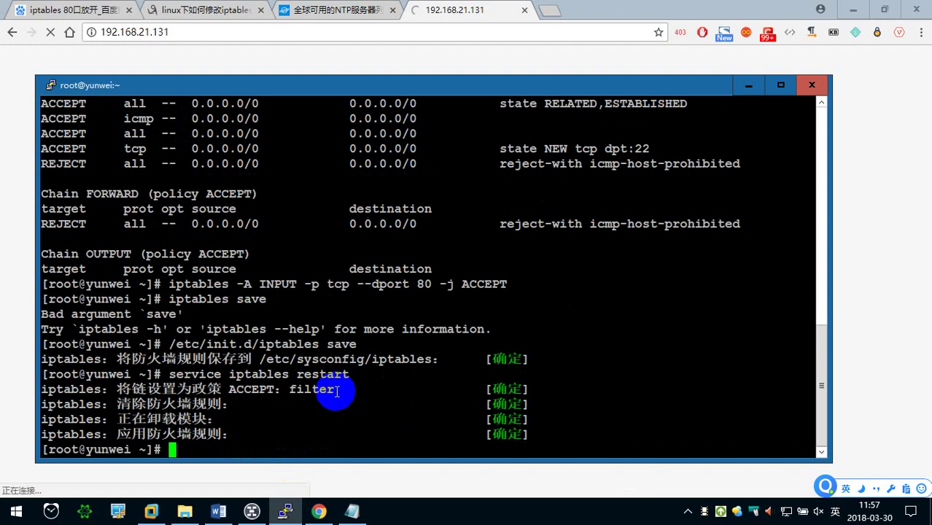
Step: Copy the server address into a new tab and load 192.168.21.131
{"action": "left_click", "coordinate": [400, 33]}
{"action": "key", "text": "shift"}
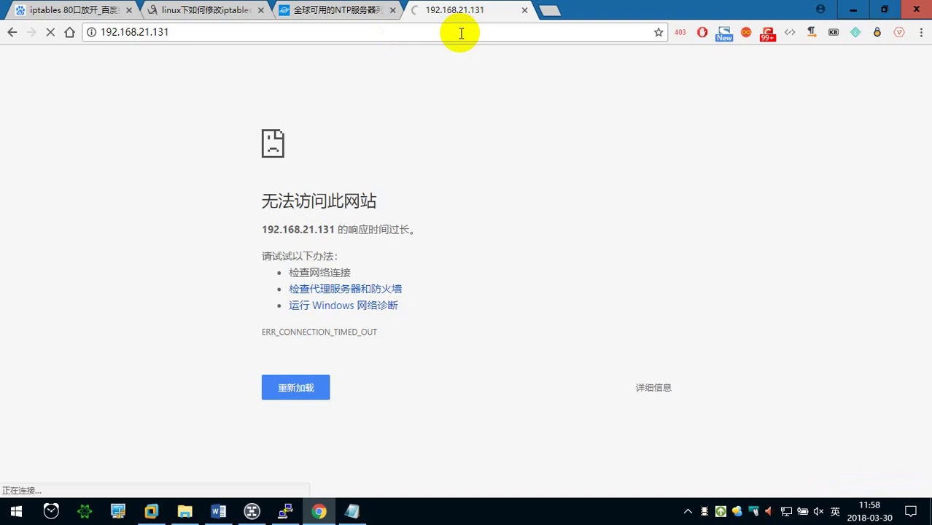
{"action": "left_click", "coordinate": [459, 32]}
{"action": "key", "text": "ctrl+c"}
{"action": "left_click", "coordinate": [546, 10]}
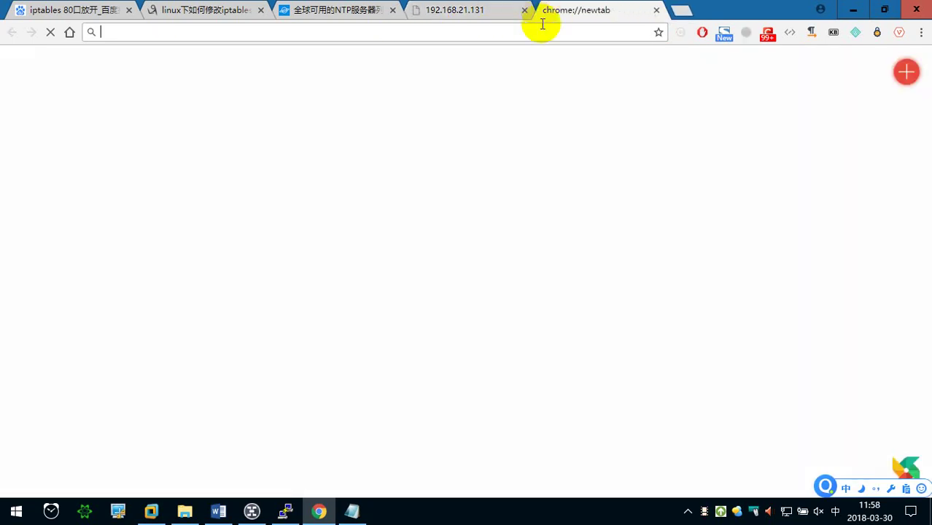
{"action": "key", "text": "ctrl+v"}
{"action": "left_click", "coordinate": [532, 56]}
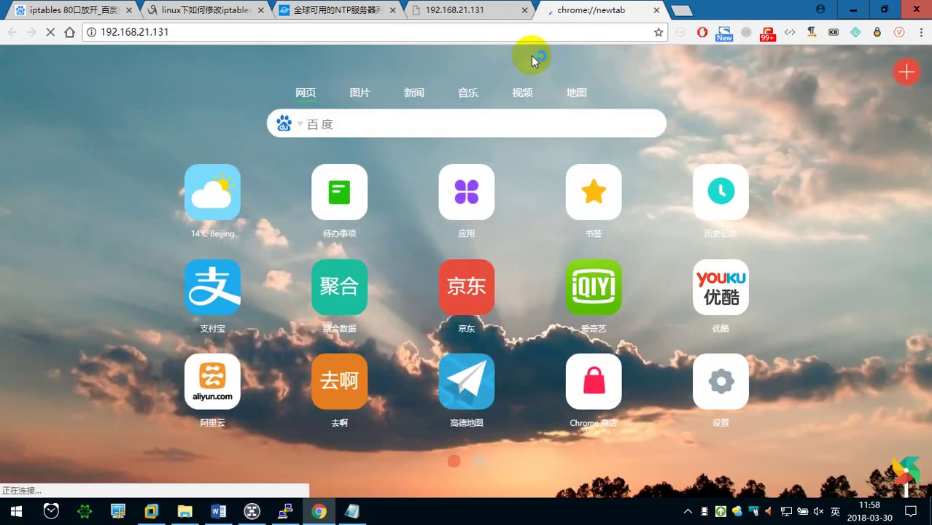
Step: Change the host number from 131 to 128 and load 192.168.21.128
{"action": "left_click_drag", "start_coordinate": [151, 32], "coordinate": [226, 30]}
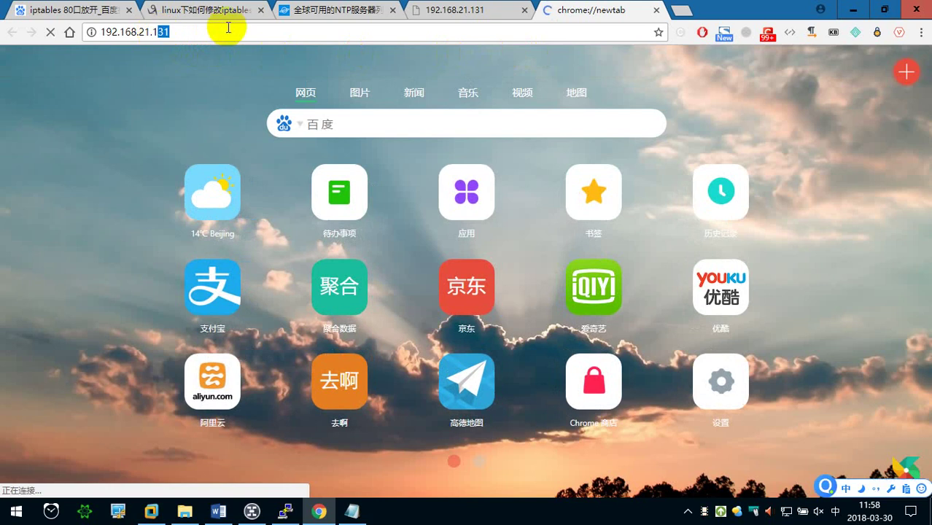
{"action": "key", "text": "BackSpace"}
{"action": "type", "text": "2"}
{"action": "key", "text": "BackSpace"}
{"action": "type", "text": "12"}
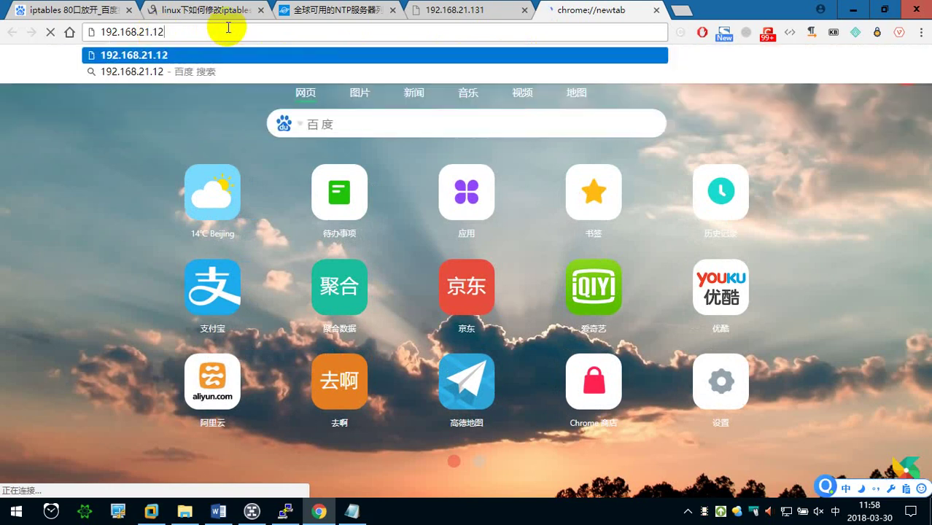
{"action": "type", "text": "8"}
{"action": "key", "text": "Return"}
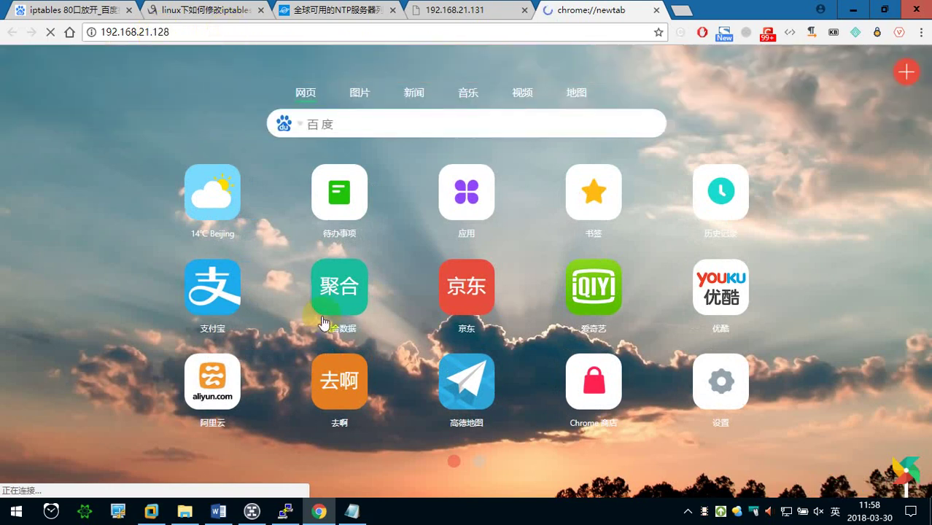
{"action": "left_click", "coordinate": [285, 511]}
Step: Rerun iptables -L -n and highlight the new ACCEPT tcp dpt:80 rule
{"action": "key", "text": "Up"}
{"action": "key", "text": "Up"}
{"action": "key", "text": "Up"}
{"action": "key", "text": "Up"}
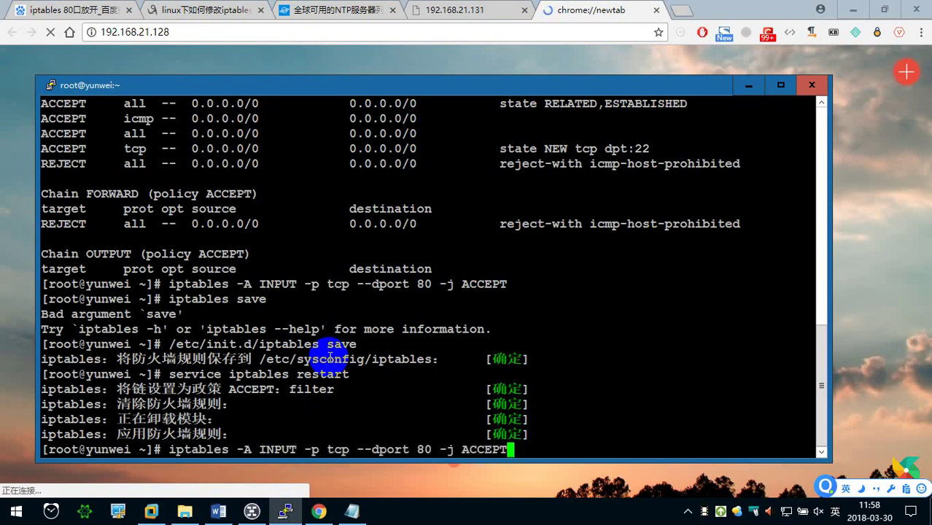
{"action": "key", "text": "Up"}
{"action": "key", "text": "Return"}
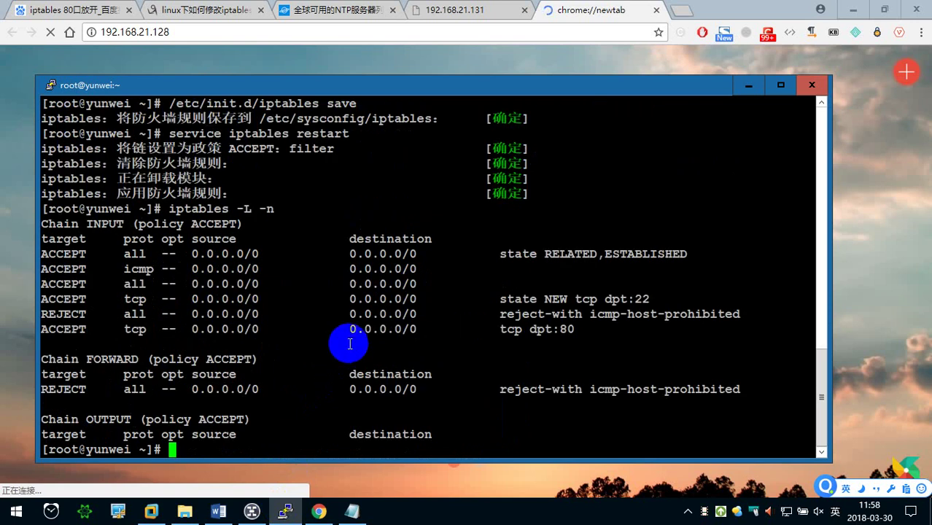
{"action": "left_click_drag", "start_coordinate": [576, 330], "coordinate": [51, 325]}
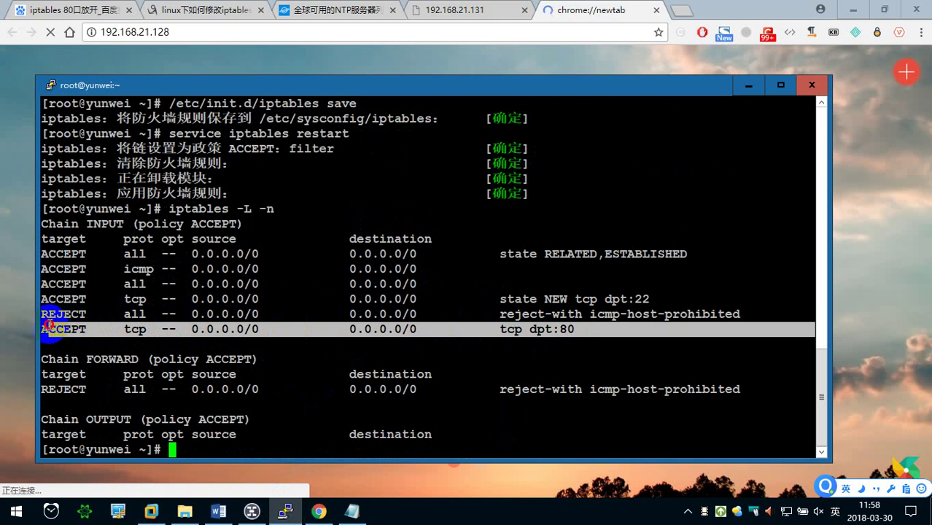
{"action": "left_click", "coordinate": [364, 328]}
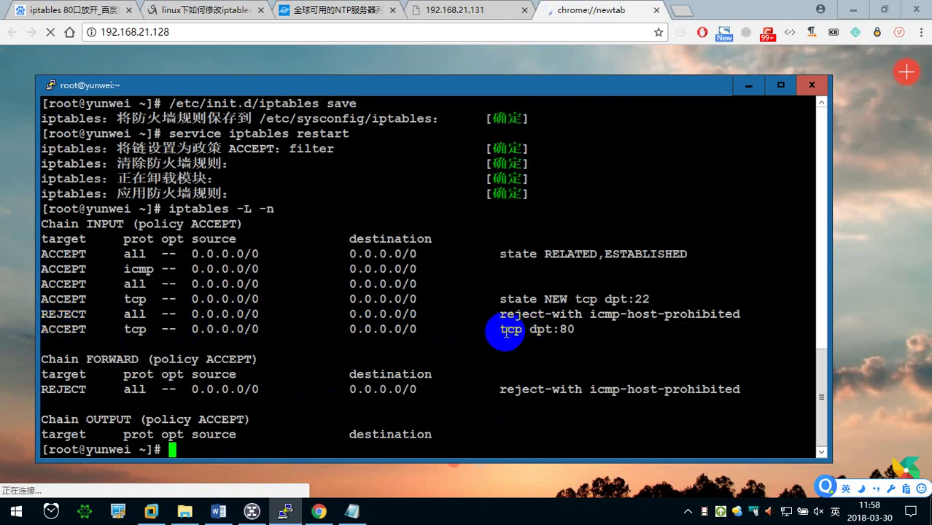
{"action": "left_click_drag", "start_coordinate": [573, 329], "coordinate": [506, 330]}
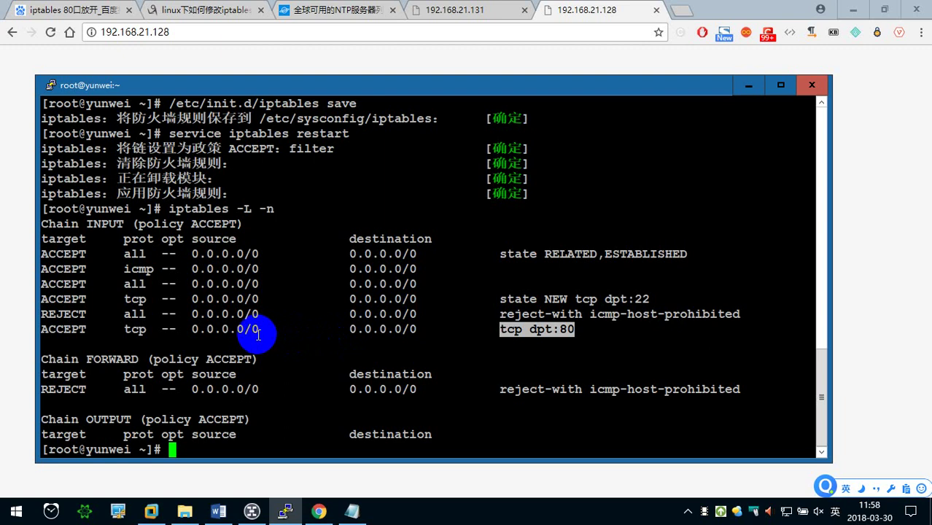
{"action": "left_click", "coordinate": [256, 355]}
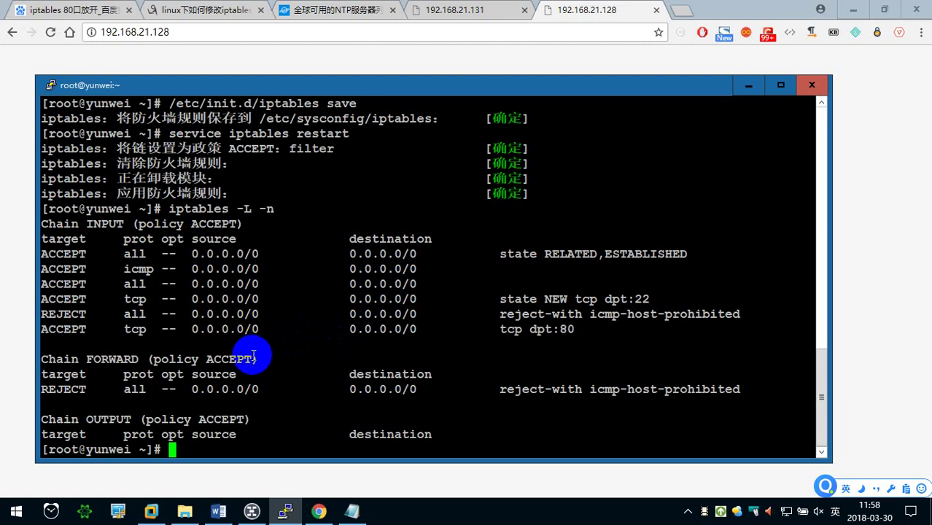
Step: Run ps -ef |grep httpd and ifconfig, then select the IP 192.168.21.131
{"action": "type", "text": "ps -ef |grep httpd"}
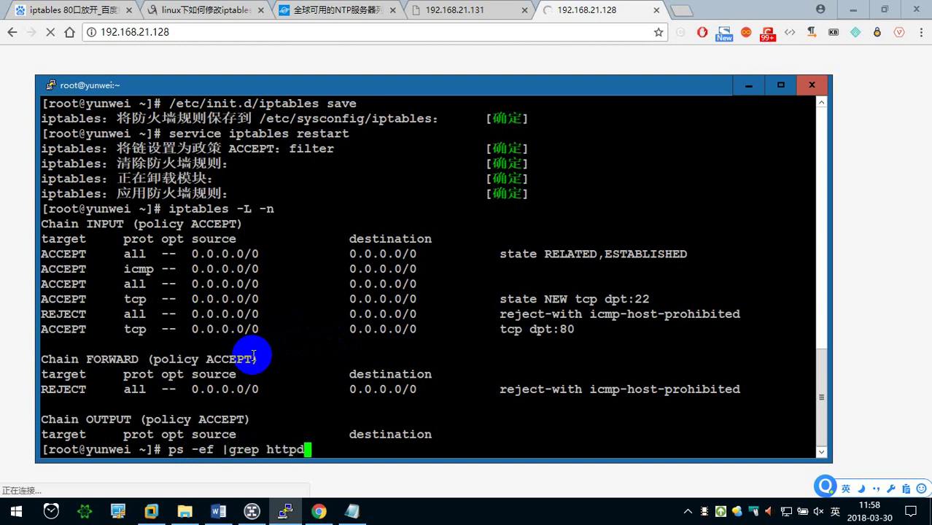
{"action": "key", "text": "Return"}
{"action": "type", "text": "ifconfig"}
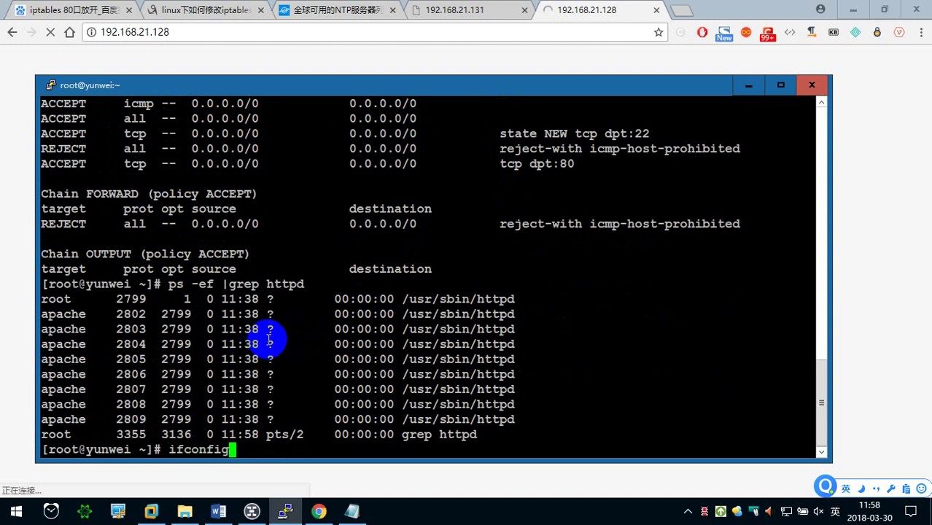
{"action": "key", "text": "Return"}
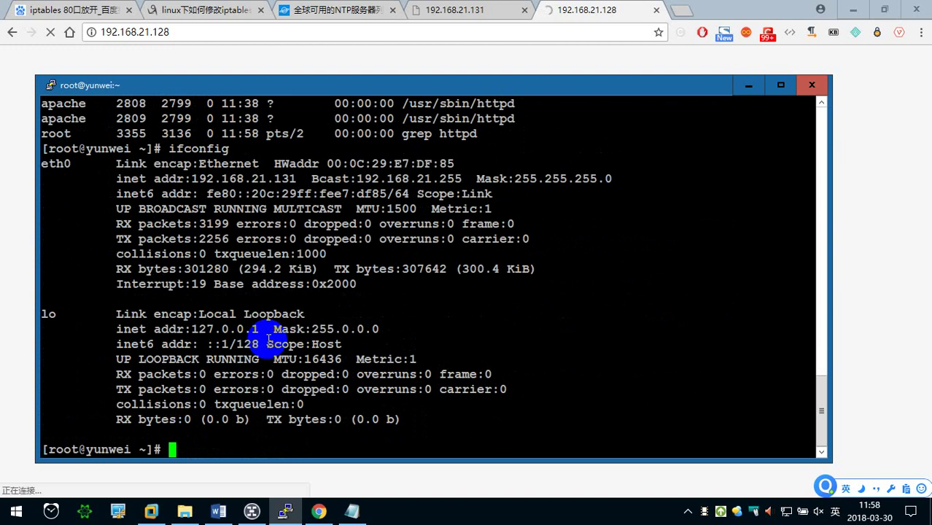
{"action": "left_click_drag", "start_coordinate": [192, 178], "coordinate": [296, 179]}
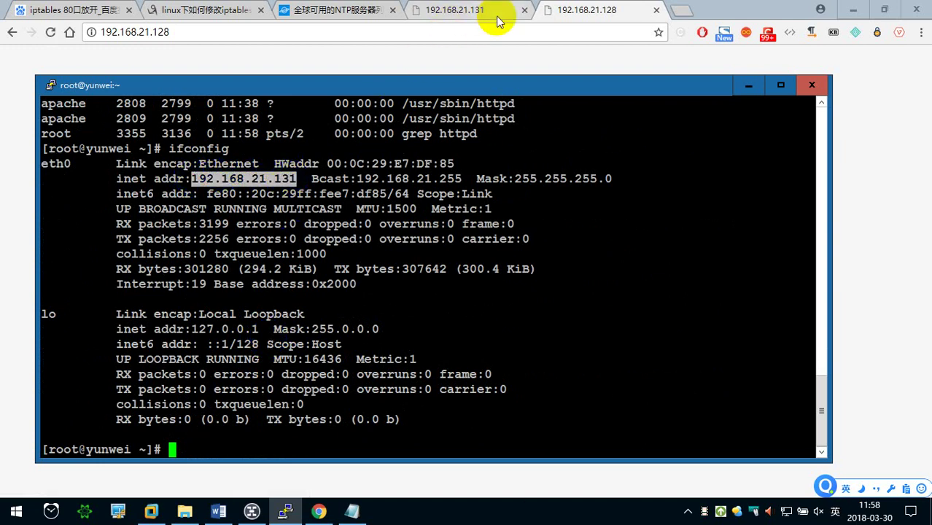
Step: Load the copied address 192.168.21.131 in a new Chrome tab
{"action": "left_click", "coordinate": [683, 12]}
{"action": "key", "text": "ctrl+v"}
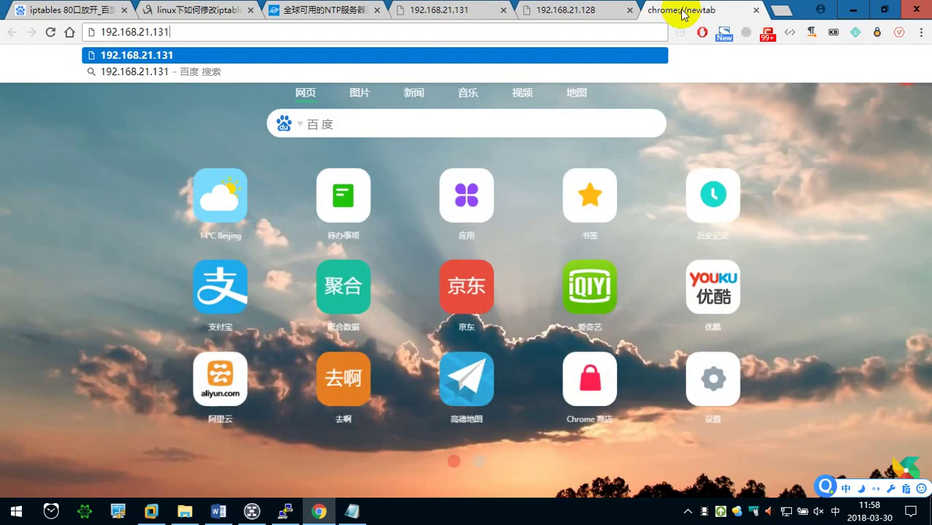
{"action": "key", "text": "Return"}
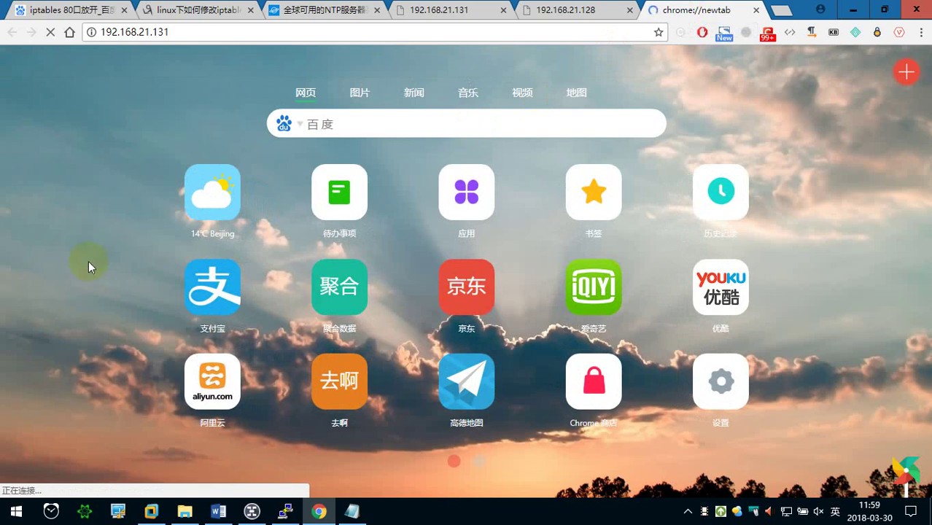
Step: Try 192.168.21.131 in Microsoft Edge, close it, and return to the terminal
{"action": "left_click", "coordinate": [16, 511]}
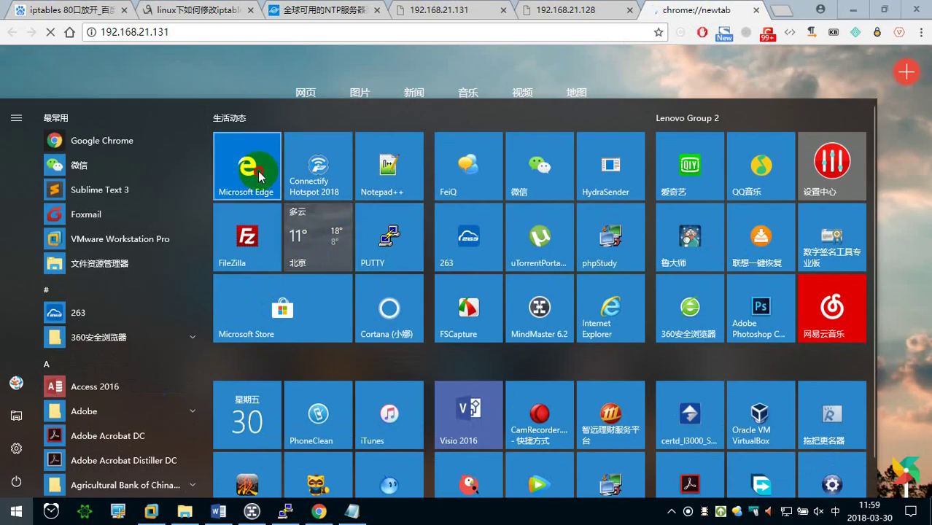
{"action": "left_click", "coordinate": [259, 175]}
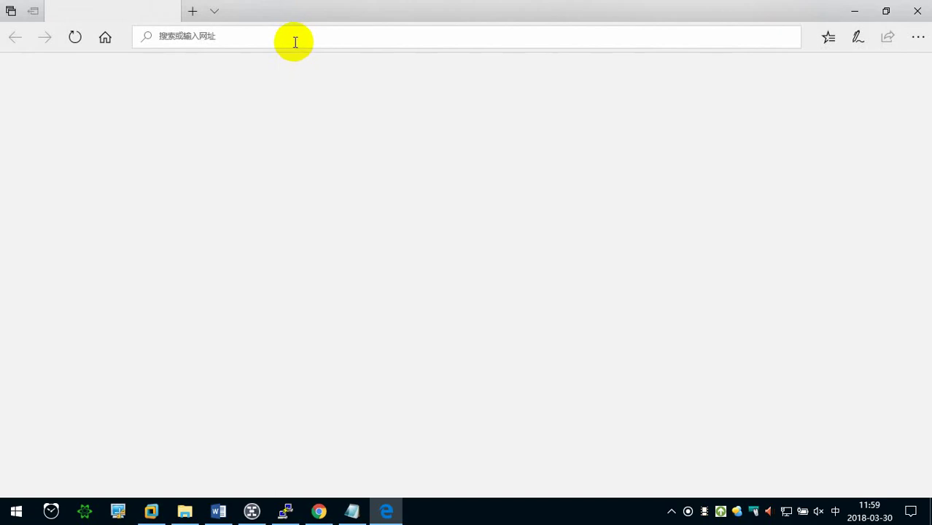
{"action": "left_click", "coordinate": [312, 37]}
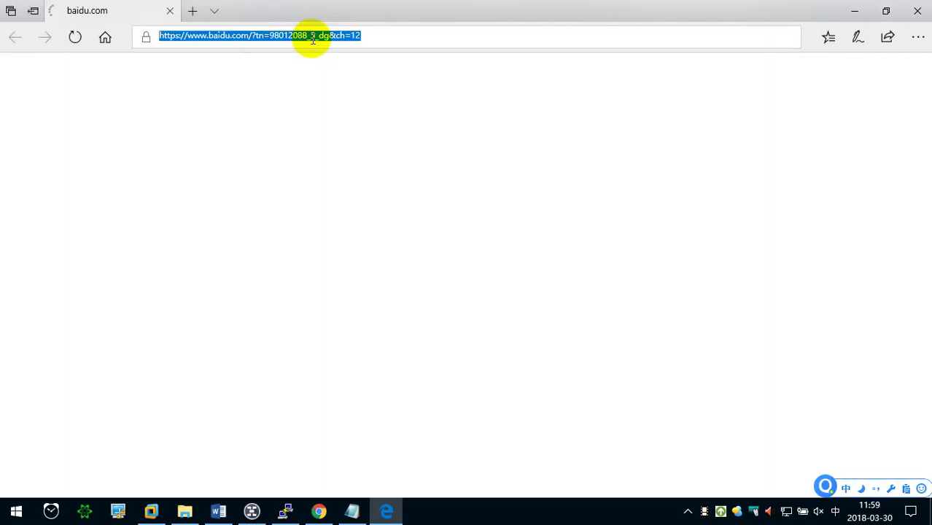
{"action": "type", "text": "192.168.21.131"}
{"action": "key", "text": "Return"}
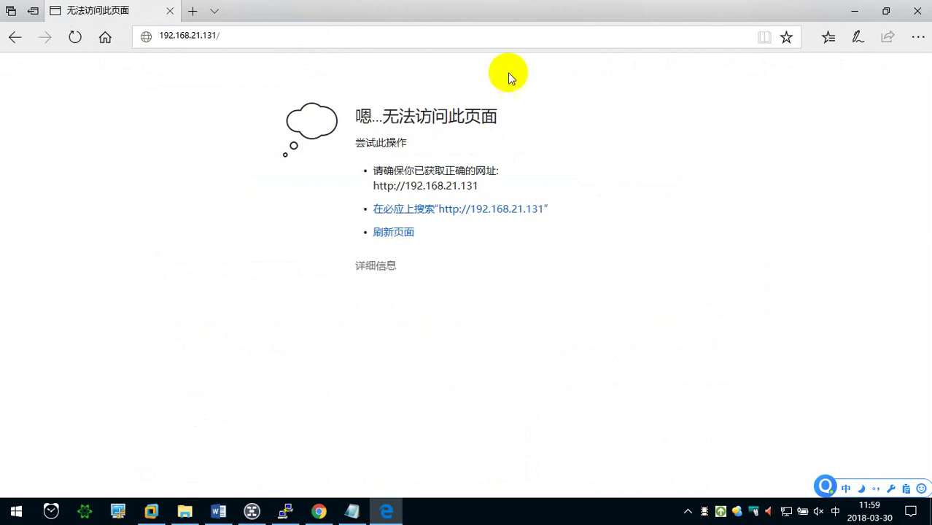
{"action": "left_click", "coordinate": [915, 10]}
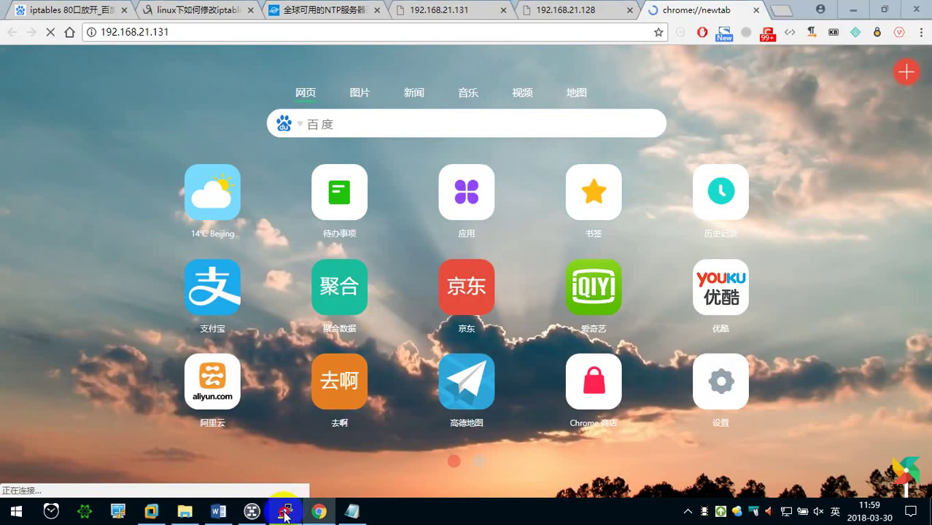
{"action": "left_click", "coordinate": [285, 511]}
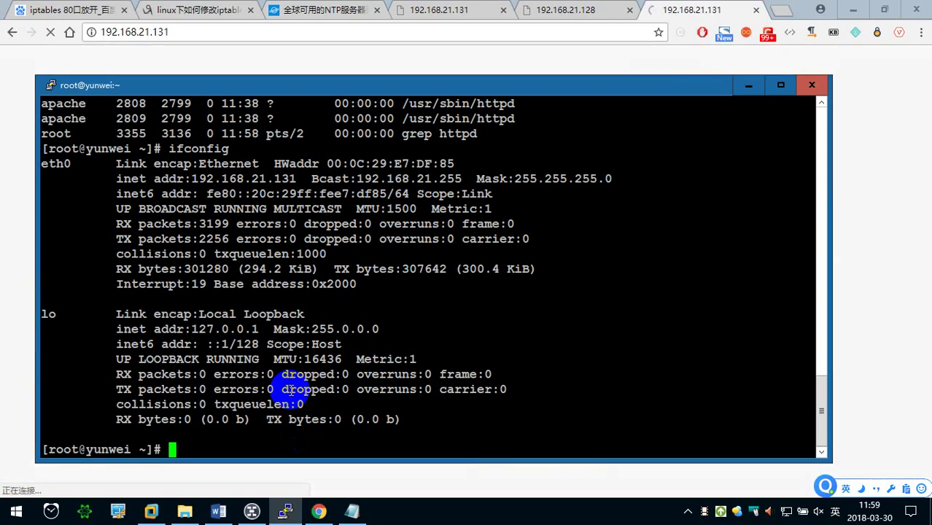
Step: Restart httpd via the recalled service command and recheck the 192.168.21.131 page in Chrome
{"action": "key", "text": "Up"}
{"action": "key", "text": "Up"}
{"action": "key", "text": "Up"}
{"action": "key", "text": "Up"}
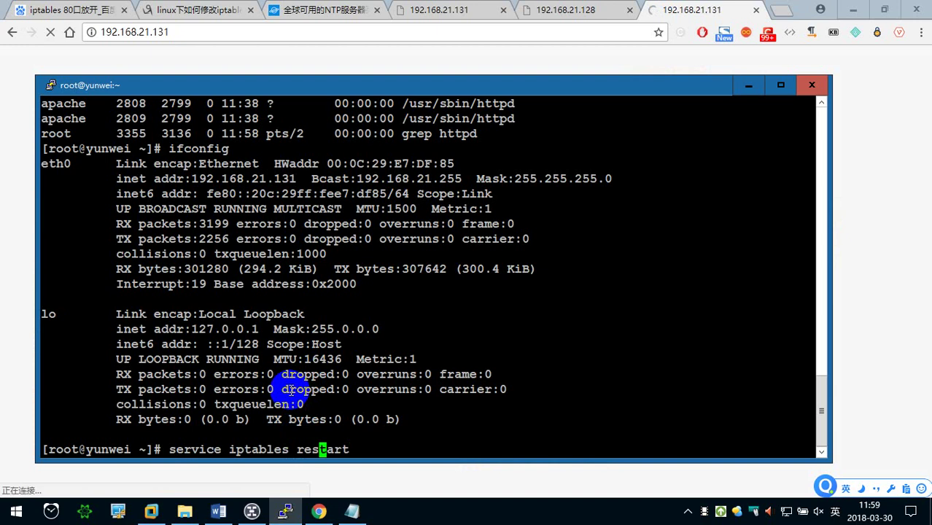
{"action": "key", "text": "BackSpace"}
{"action": "key", "text": "BackSpace"}
{"action": "key", "text": "BackSpace"}
{"action": "key", "text": "BackSpace"}
{"action": "key", "text": "BackSpace"}
{"action": "key", "text": "BackSpace"}
{"action": "key", "text": "BackSpace"}
{"action": "key", "text": "BackSpace"}
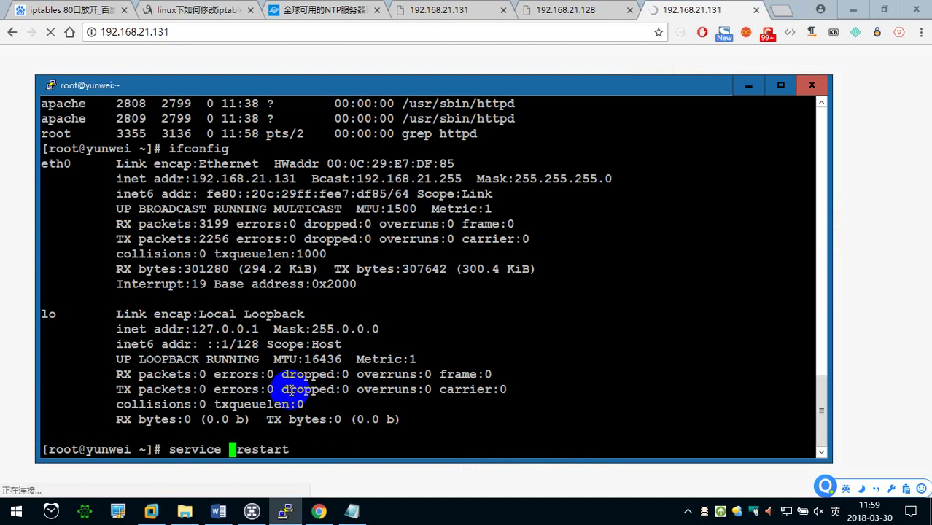
{"action": "type", "text": "httpd"}
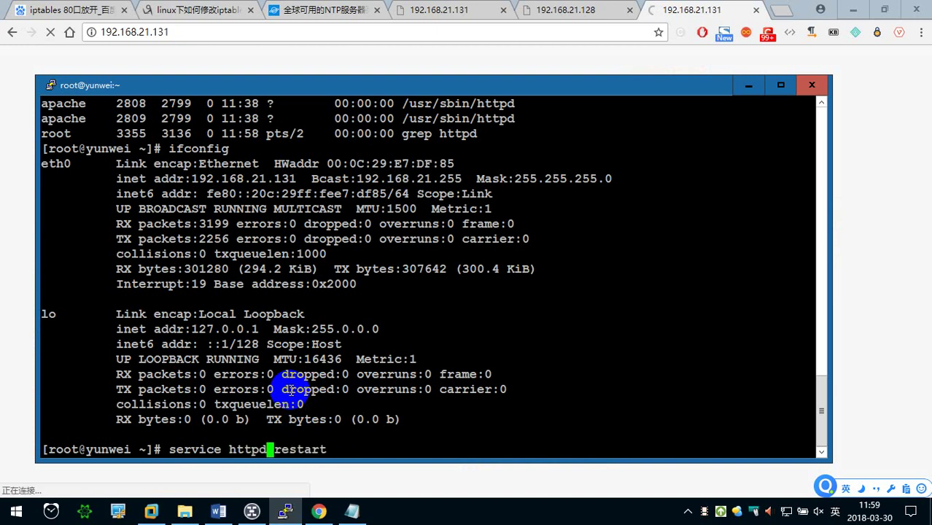
{"action": "key", "text": "Return"}
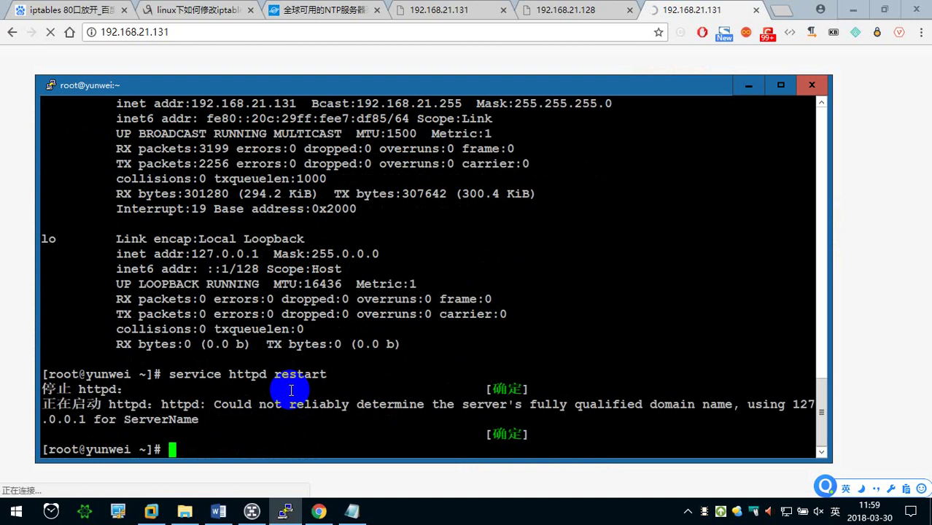
{"action": "left_click", "coordinate": [430, 58]}
{"action": "key", "text": "ctrl+space"}
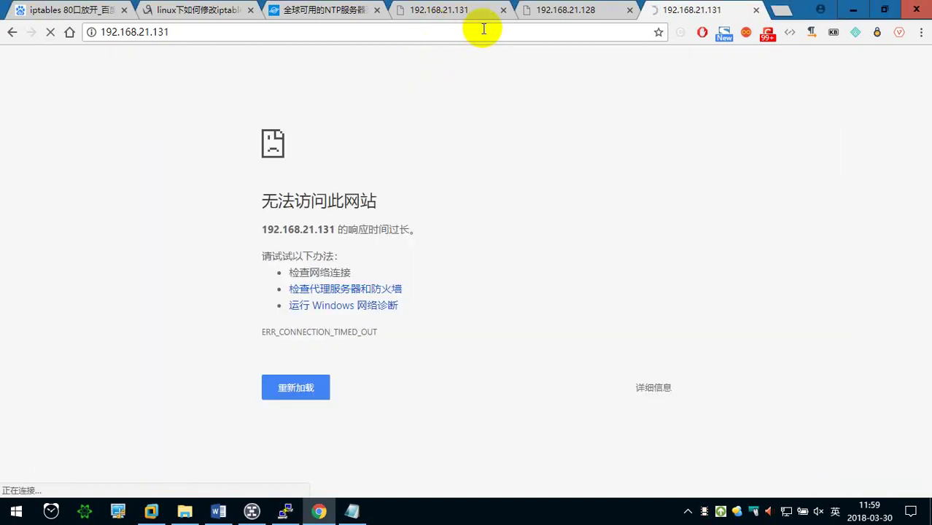
{"action": "left_click", "coordinate": [525, 171]}
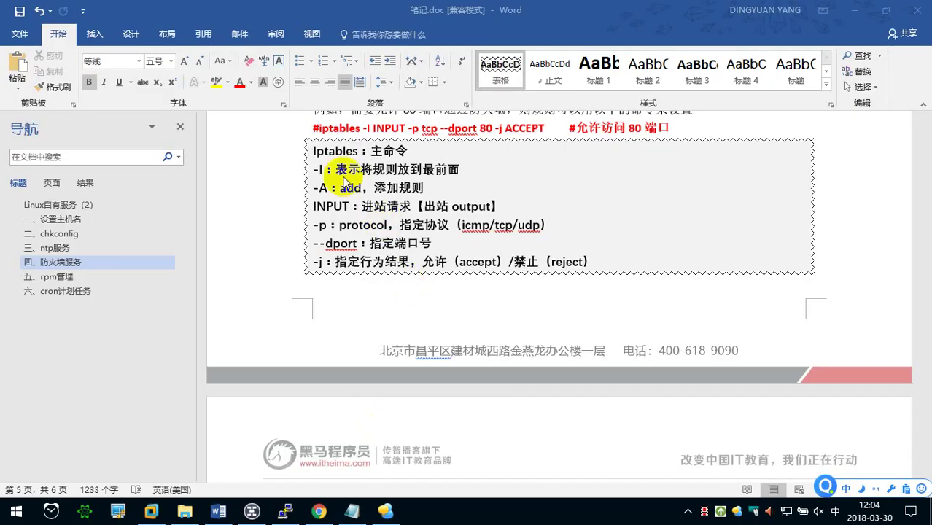
Step: Append （最后） after 添加规则 on the -A explanation line
{"action": "left_click_drag", "start_coordinate": [424, 187], "coordinate": [305, 188]}
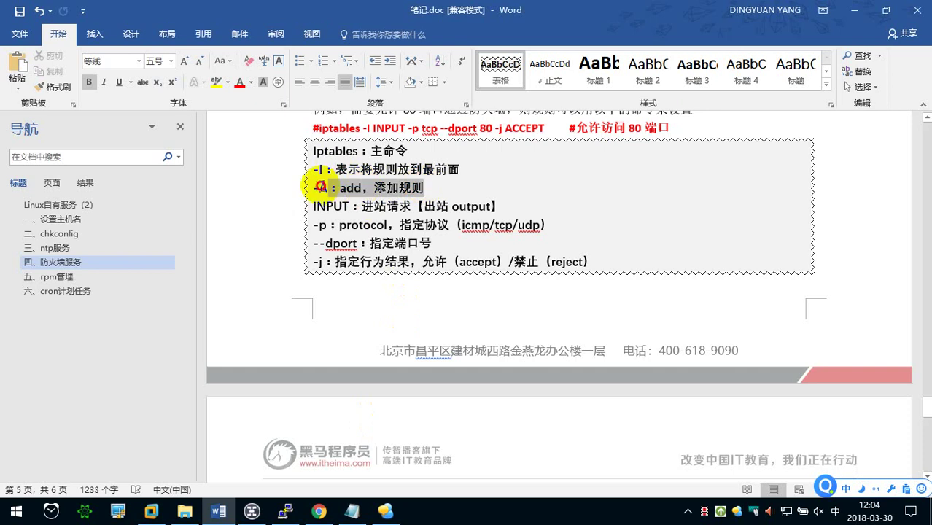
{"action": "double_click", "coordinate": [353, 187]}
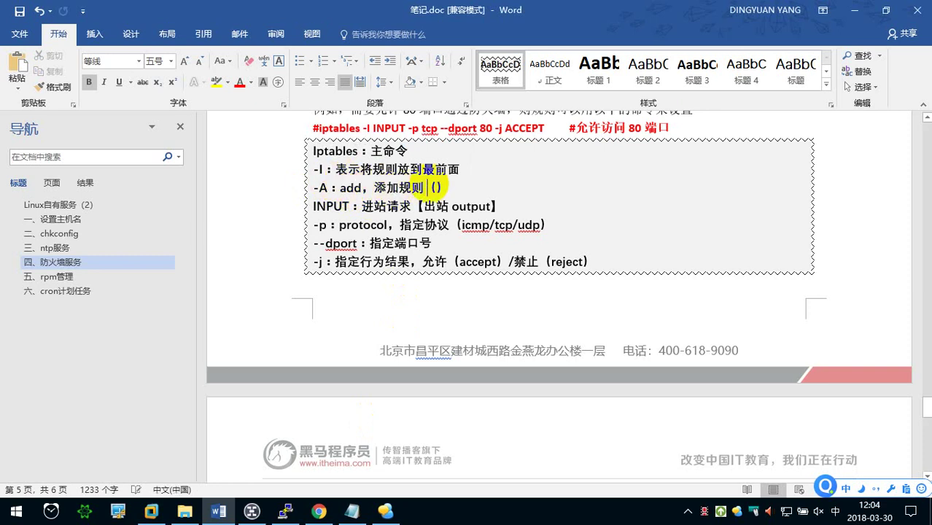
{"action": "type", "text": "（）"}
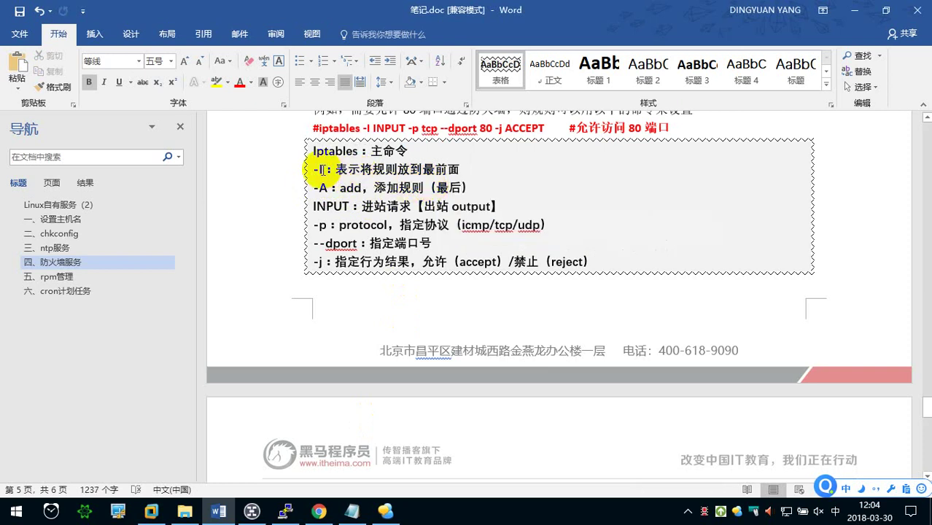
{"action": "left_click", "coordinate": [285, 510]}
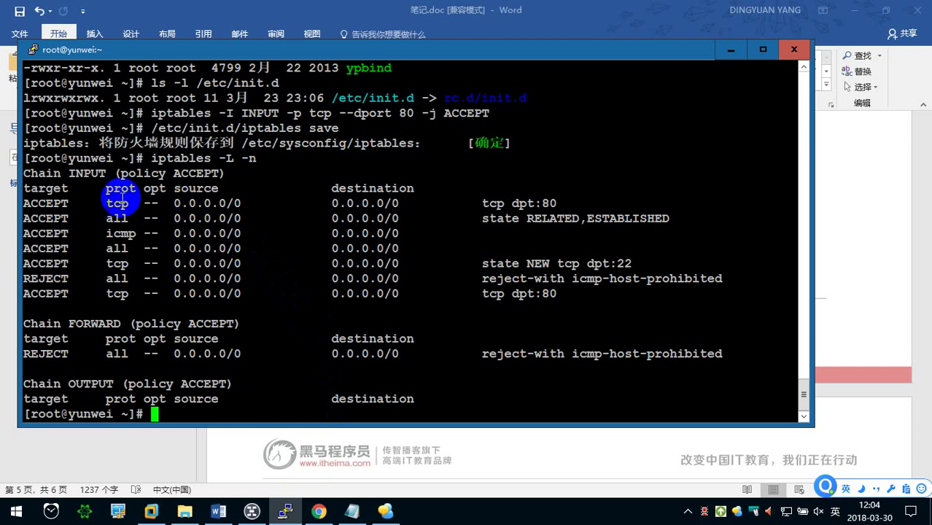
Step: Reload the 192.168.21.131 tab to show the Apache 2 Test Page, then start a PuTTY capture
{"action": "left_click", "coordinate": [320, 513]}
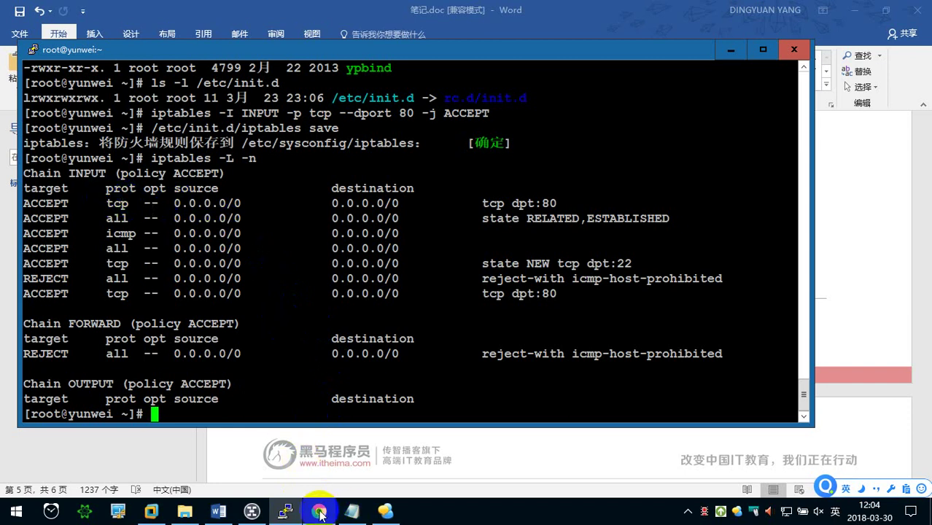
{"action": "left_click", "coordinate": [321, 513]}
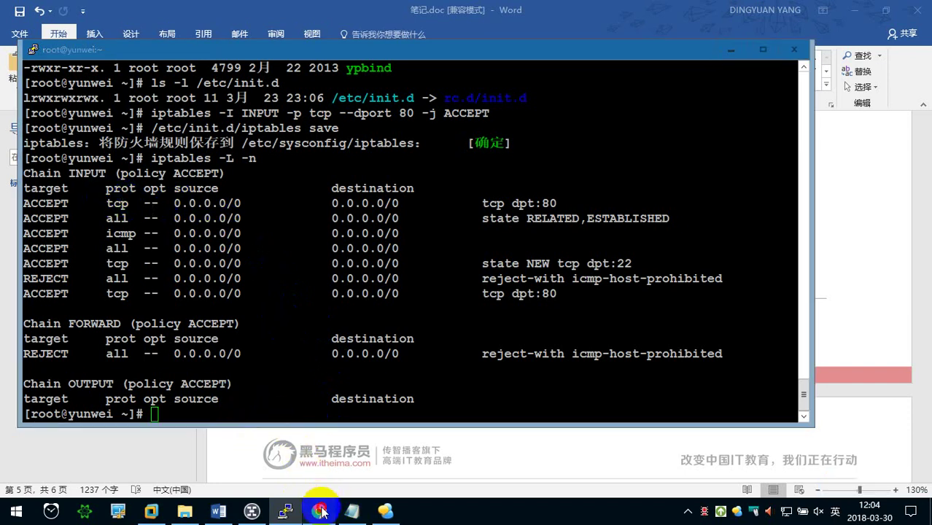
{"action": "left_click", "coordinate": [678, 10]}
{"action": "left_click", "coordinate": [50, 31]}
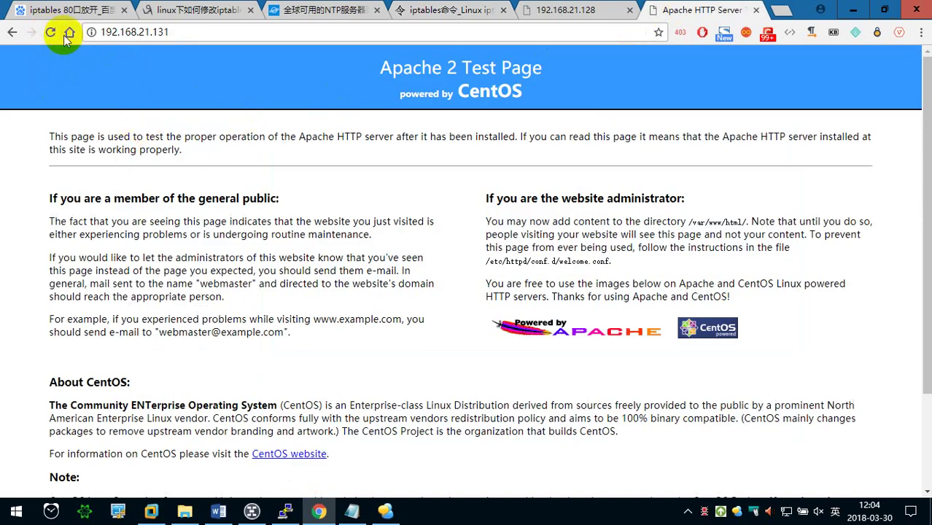
{"action": "left_click", "coordinate": [285, 511]}
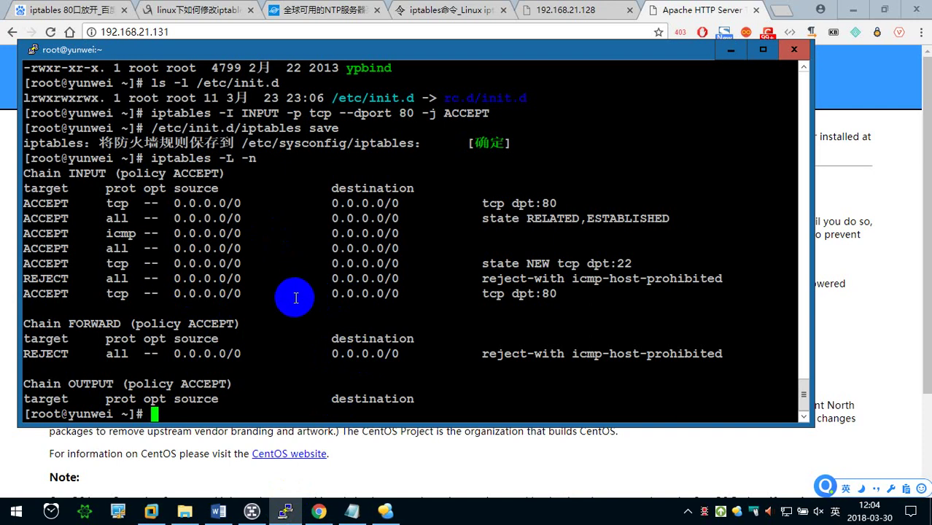
{"action": "key", "text": "ctrl+alt+a"}
Step: Capture the INPUT chain, box both dpt:80 rules in red, labelled -I的效果 and -A的效果
{"action": "left_click_drag", "start_coordinate": [19, 146], "coordinate": [709, 323]}
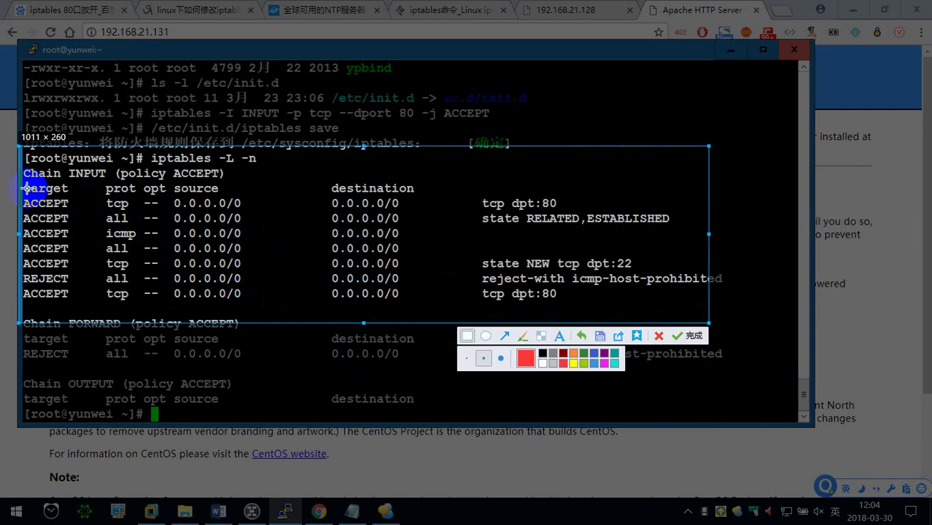
{"action": "left_click_drag", "start_coordinate": [25, 196], "coordinate": [587, 215]}
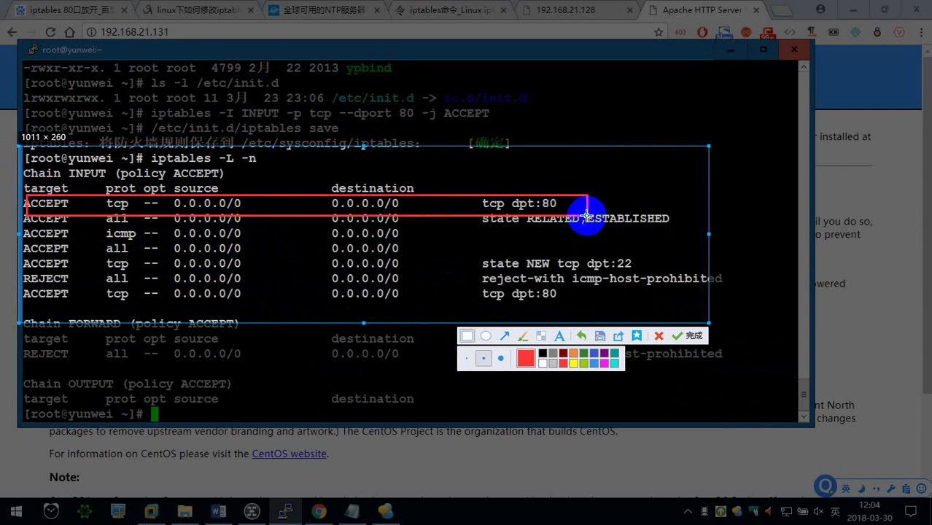
{"action": "left_click", "coordinate": [558, 336]}
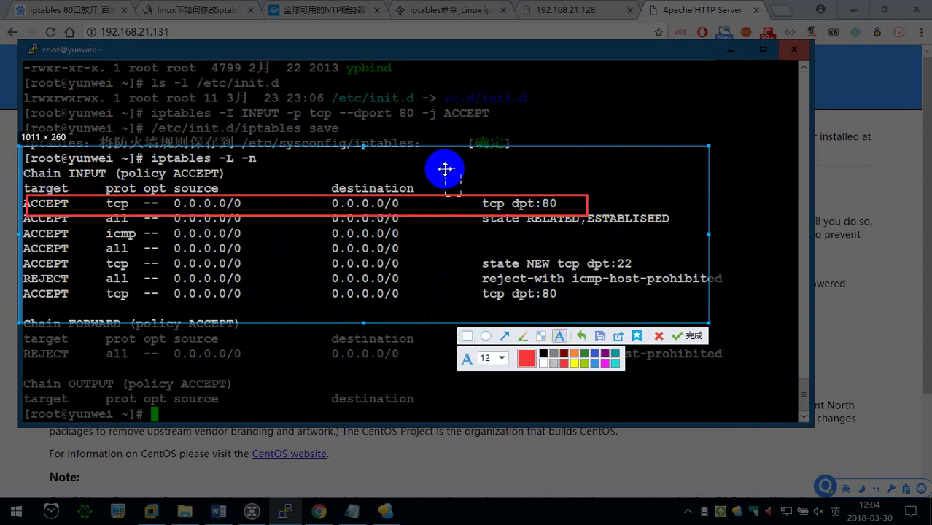
{"action": "type", "text": "的效果"}
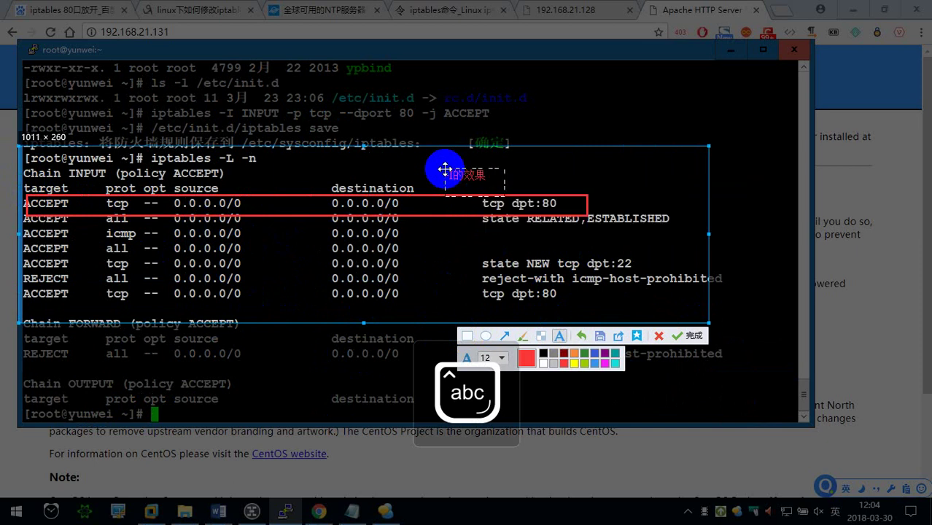
{"action": "left_click", "coordinate": [416, 297]}
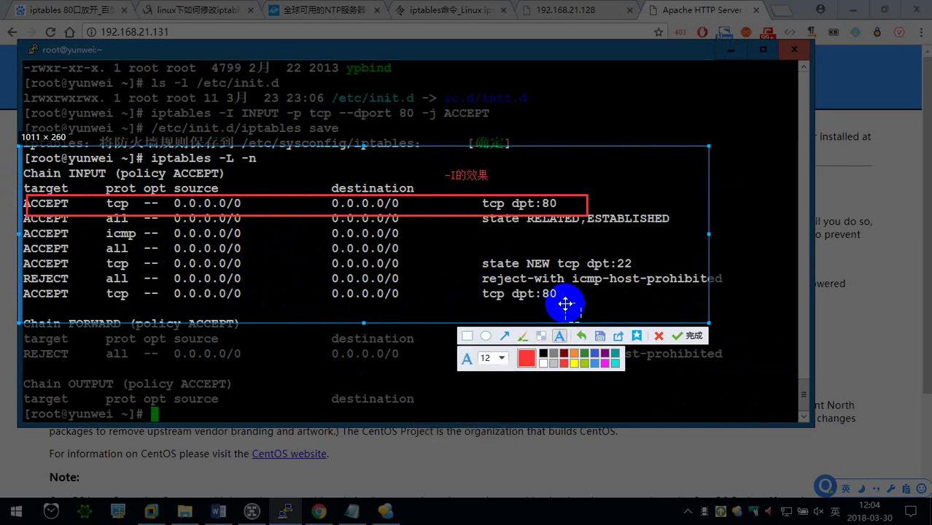
{"action": "type", "text": "A的效果"}
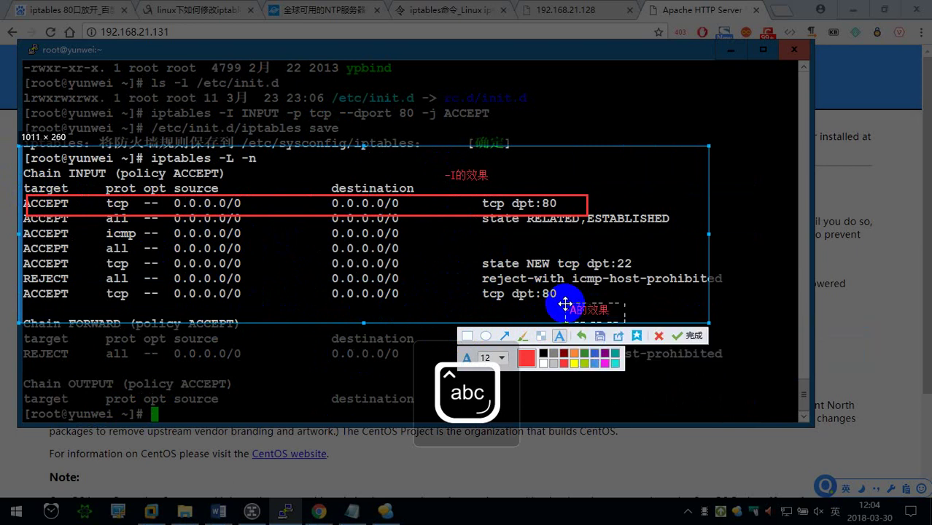
{"action": "left_click", "coordinate": [468, 335]}
{"action": "left_click_drag", "start_coordinate": [564, 306], "coordinate": [23, 281]}
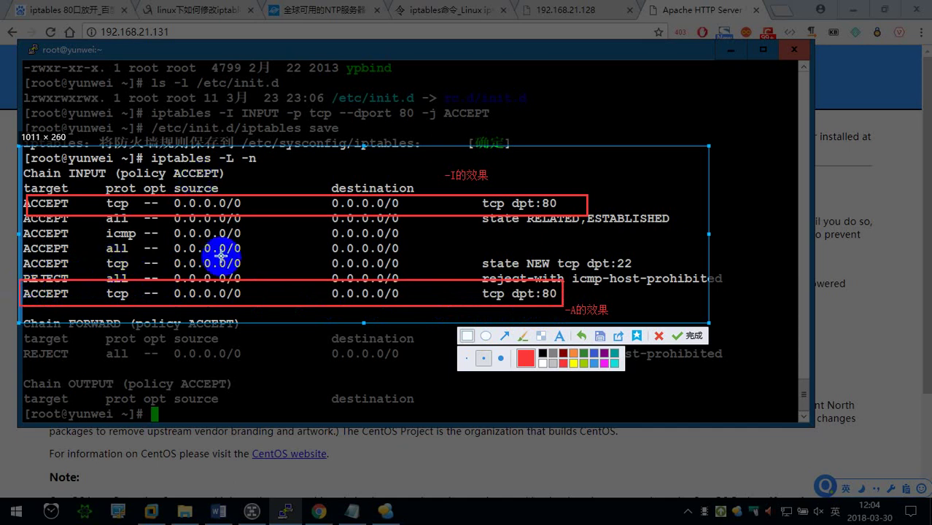
{"action": "left_click", "coordinate": [696, 337]}
{"action": "left_click", "coordinate": [218, 510]}
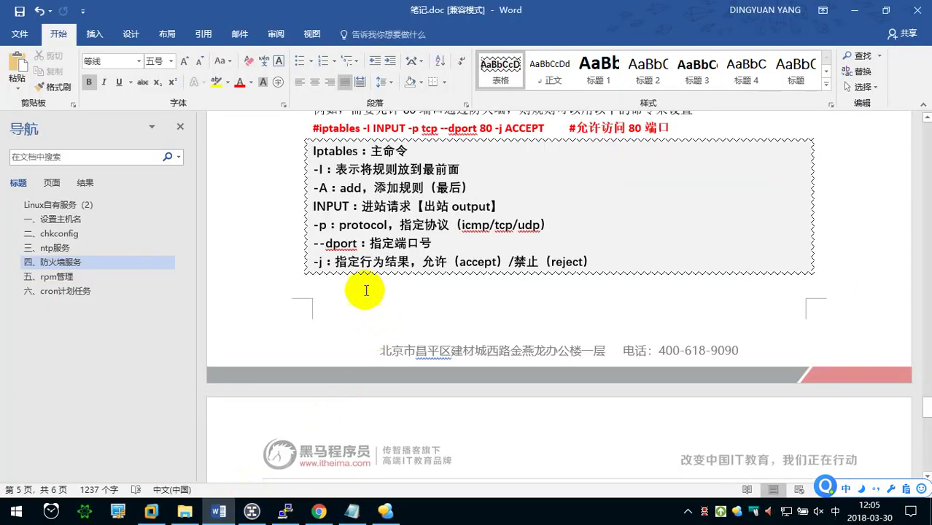
Step: Paste the annotated rule-listing screenshot after the parameter box, above the save command
{"action": "left_click", "coordinate": [366, 290]}
{"action": "scroll", "coordinate": [366, 290], "scroll_direction": "down", "scroll_amount": 4}
{"action": "scroll", "coordinate": [365, 299], "scroll_direction": "down", "scroll_amount": 1}
{"action": "scroll", "coordinate": [363, 309], "scroll_direction": "down", "scroll_amount": 1}
{"action": "scroll", "coordinate": [362, 321], "scroll_direction": "up", "scroll_amount": 1}
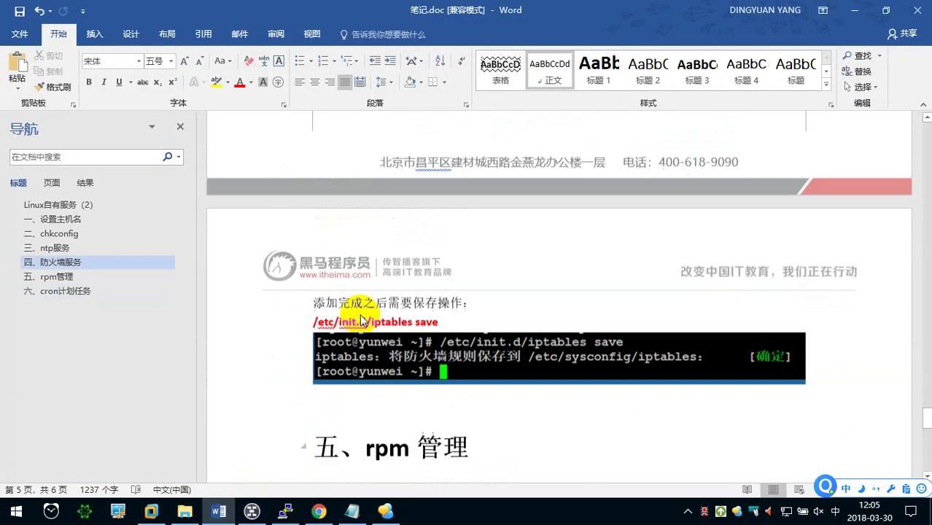
{"action": "key", "text": "ctrl+v"}
{"action": "scroll", "coordinate": [361, 315], "scroll_direction": "down", "scroll_amount": 2}
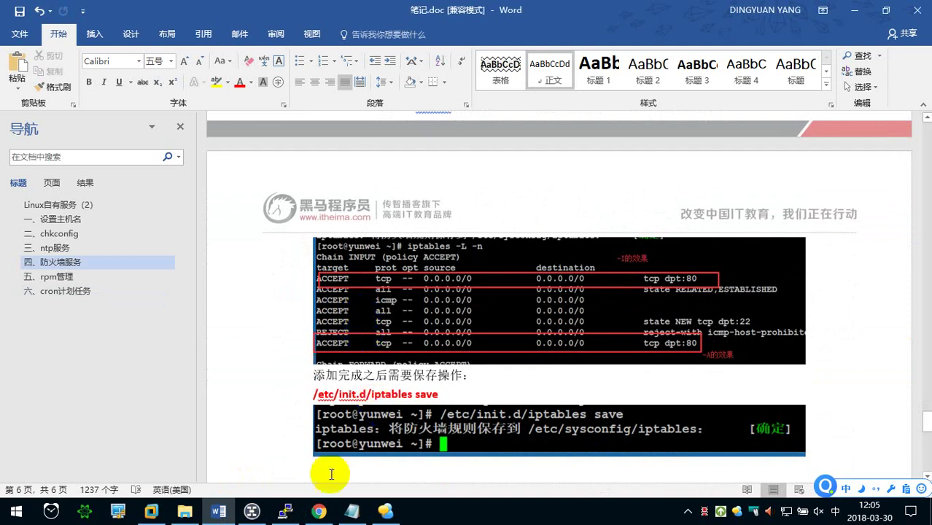
Step: Reload the Apache test page and capture the browser's address bar and page top
{"action": "left_click", "coordinate": [318, 511]}
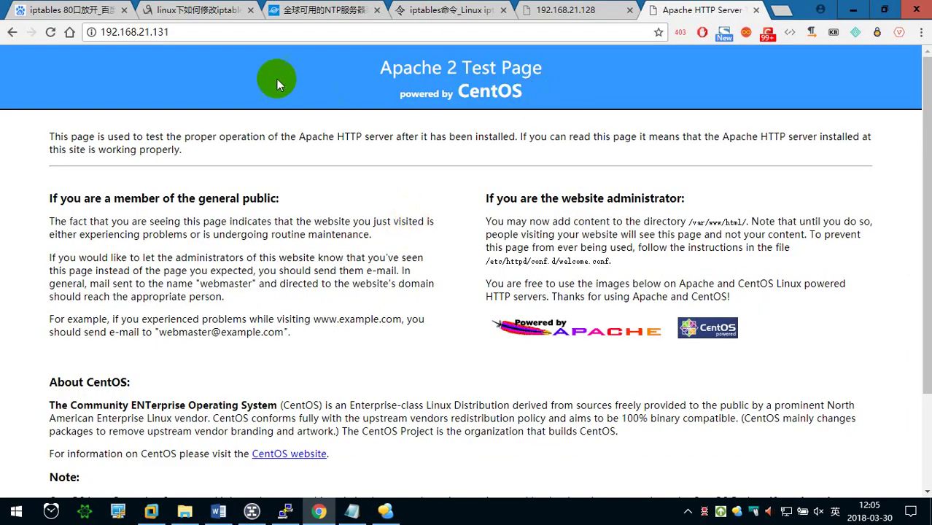
{"action": "left_click", "coordinate": [53, 32]}
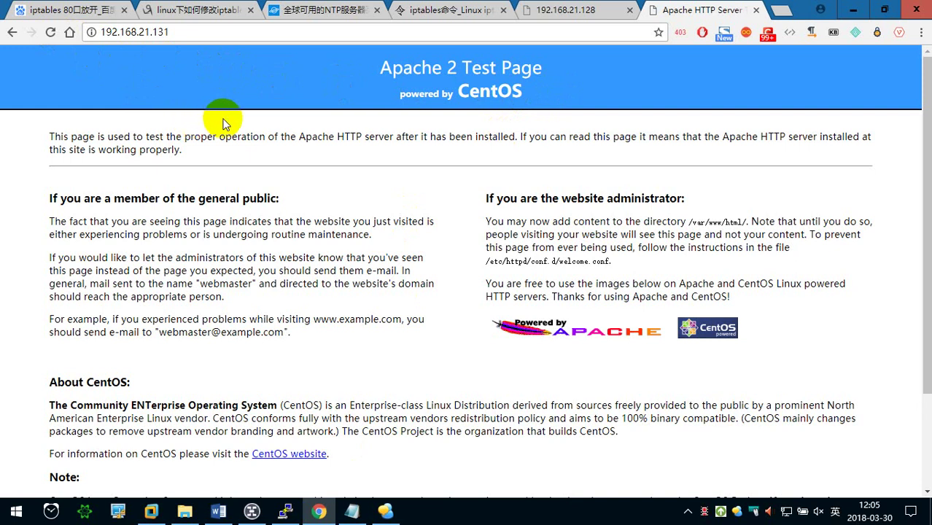
{"action": "left_click", "coordinate": [285, 511]}
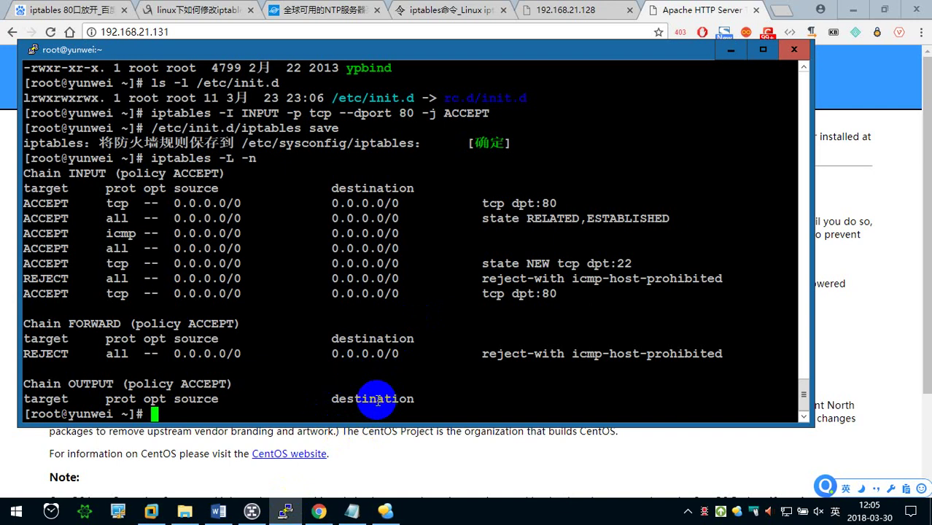
{"action": "left_click", "coordinate": [433, 452]}
{"action": "key", "text": "ctrl+alt+a"}
{"action": "left_click_drag", "start_coordinate": [4, 26], "coordinate": [292, 92]}
{"action": "left_click", "coordinate": [274, 100]}
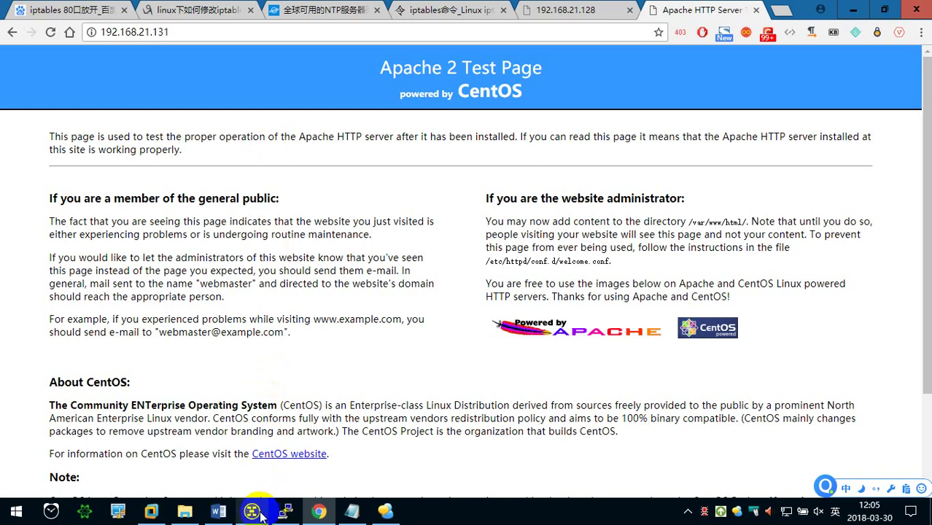
{"action": "left_click", "coordinate": [257, 512]}
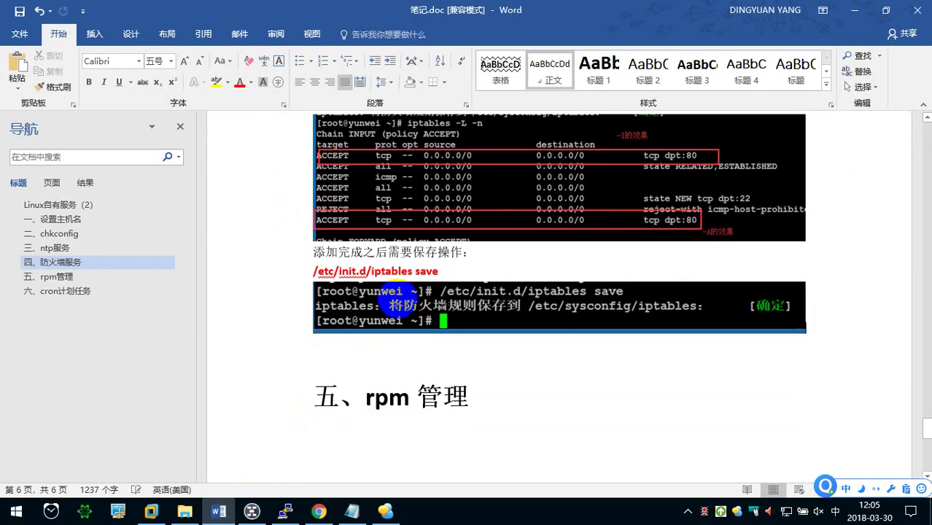
Step: Add the line 测试 80 端口访问： with the browser screenshot pasted beneath it
{"action": "key", "text": "Return"}
{"action": "type", "text": "ceshi"}
{"action": "key", "text": "space"}
{"action": "type", "text": "duankou"}
{"action": "key", "text": "space"}
{"action": "type", "text": "fangwen"}
{"action": "key", "text": "space"}
{"action": "type", "text": "："}
{"action": "key", "text": "Return"}
{"action": "key", "text": "ctrl+v"}
{"action": "scroll", "coordinate": [398, 299], "scroll_direction": "down", "scroll_amount": 2}
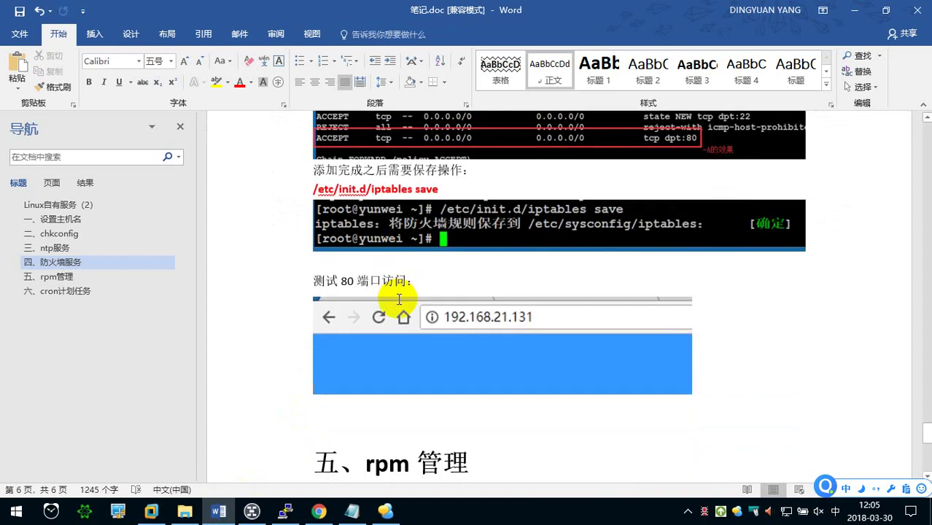